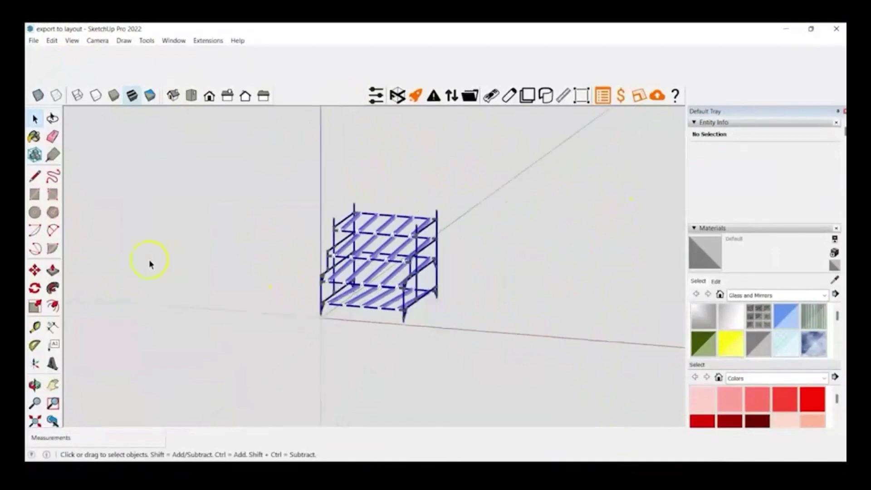
Enter example1 as the Flexpipe project name and webinar example as the project description.
{"action": "scroll", "coordinate": [354, 238], "scroll_direction": "up", "scroll_amount": 4}
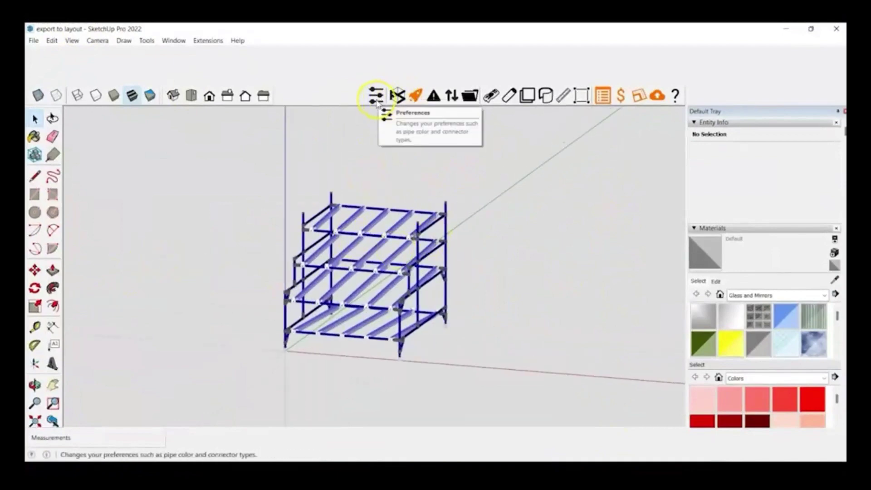
{"action": "left_click", "coordinate": [376, 97]}
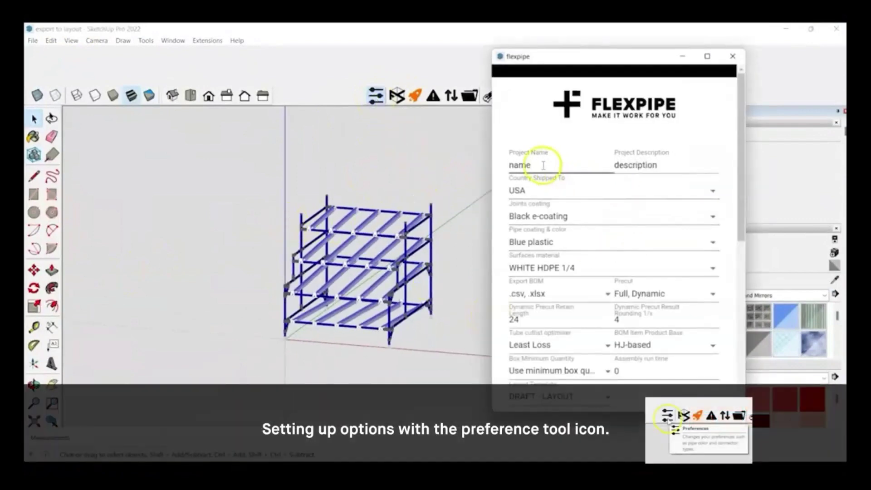
{"action": "left_click_drag", "start_coordinate": [527, 166], "coordinate": [494, 167]}
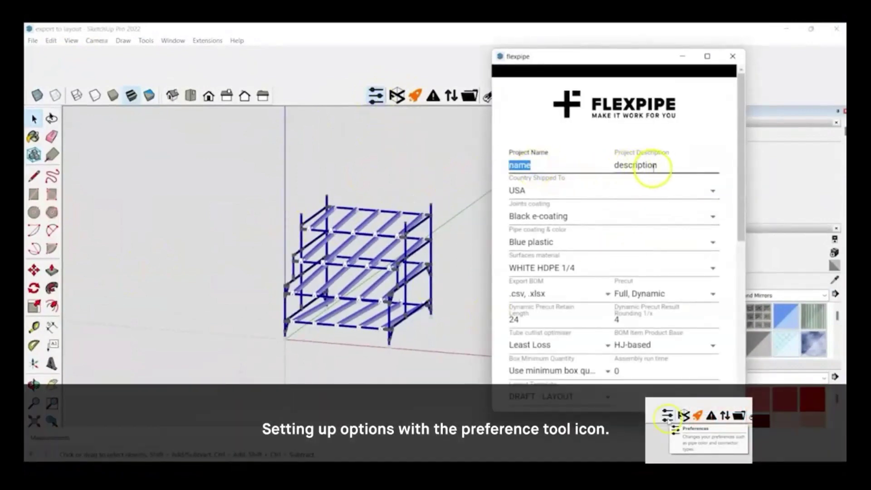
{"action": "left_click_drag", "start_coordinate": [660, 166], "coordinate": [609, 162]}
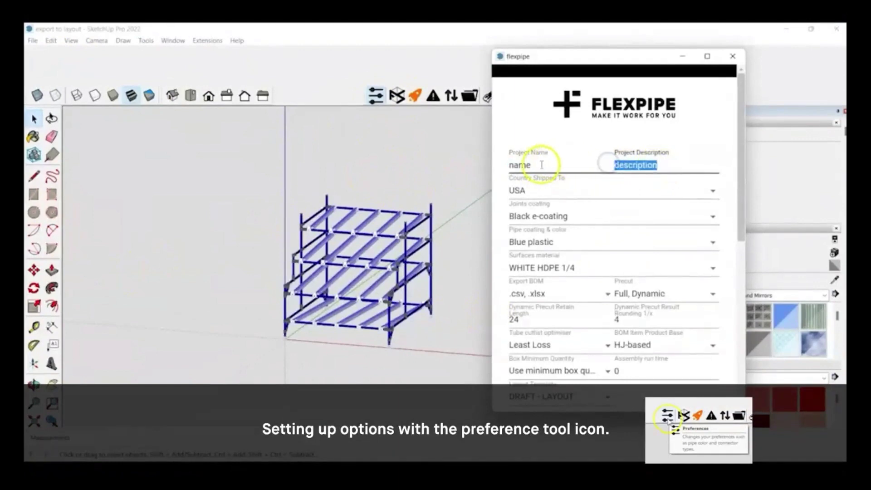
{"action": "left_click_drag", "start_coordinate": [535, 165], "coordinate": [479, 171]}
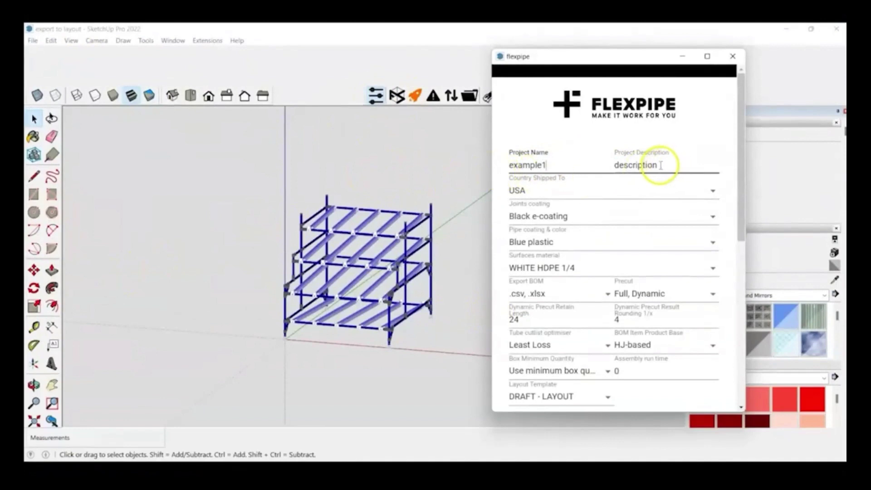
{"action": "left_click_drag", "start_coordinate": [720, 164], "coordinate": [614, 167]}
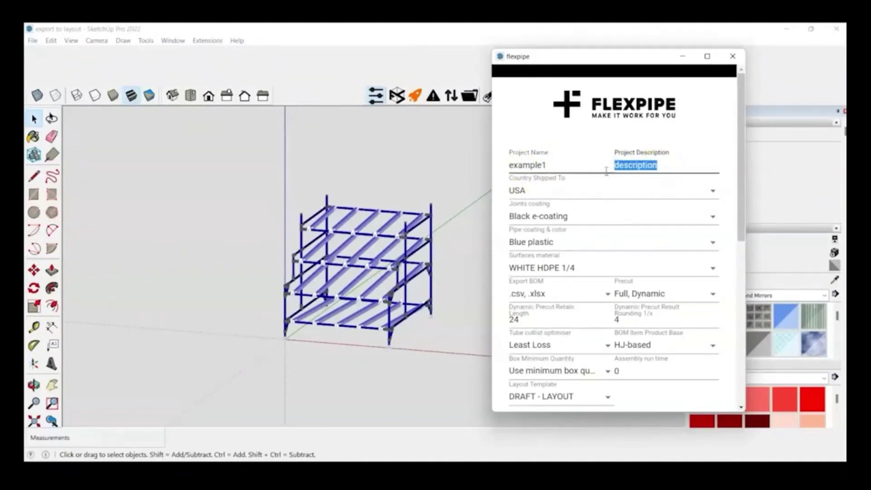
{"action": "type", "text": "webinar example"}
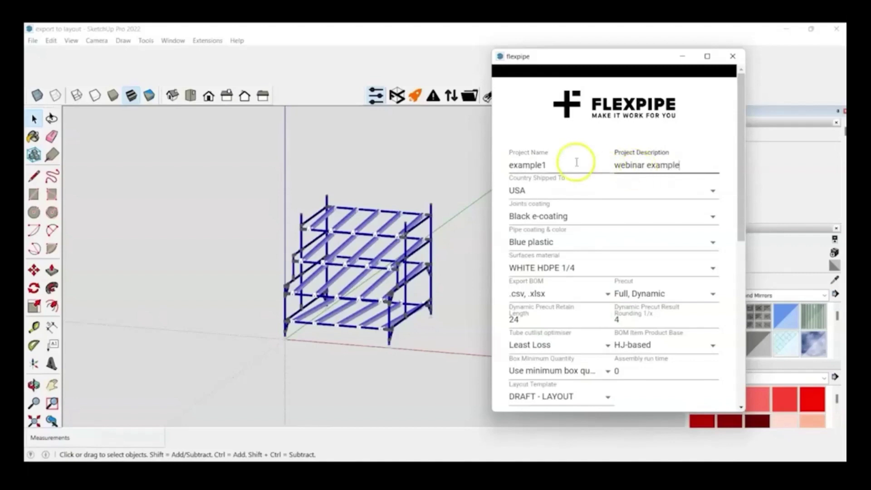
Check the Layout Template options (DRAFT - LAYOUT) and maximize the preferences window.
{"action": "scroll", "coordinate": [663, 199], "scroll_direction": "down", "scroll_amount": 4}
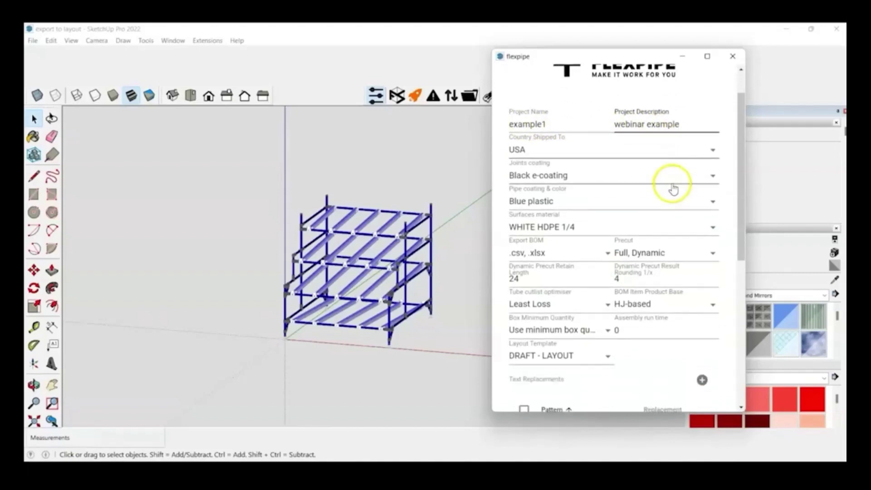
{"action": "left_click", "coordinate": [567, 244]}
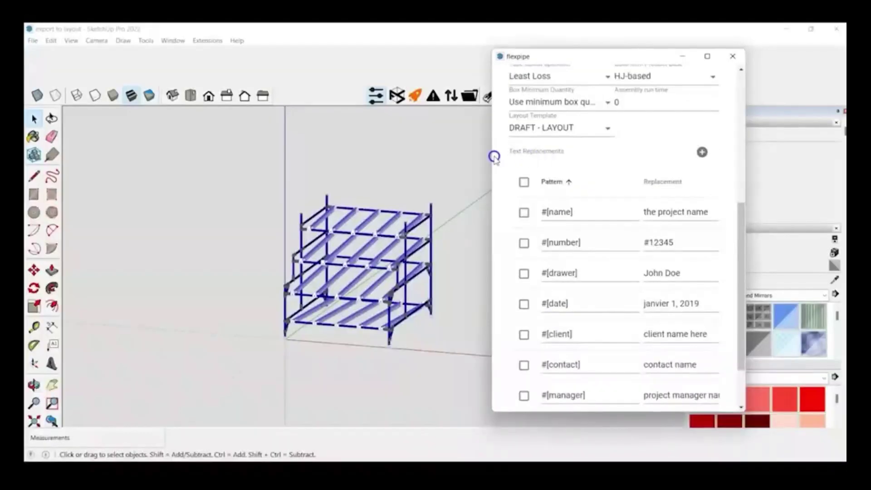
{"action": "left_click_drag", "start_coordinate": [494, 157], "coordinate": [511, 153]}
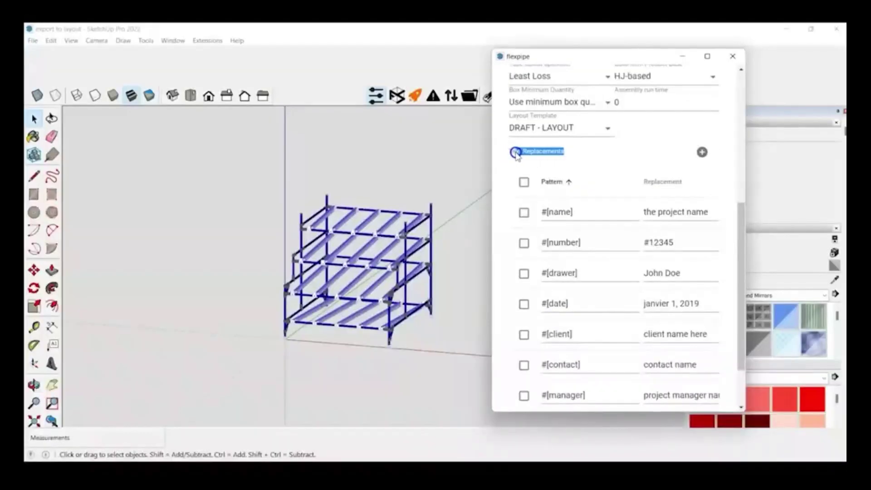
{"action": "left_click", "coordinate": [511, 153]}
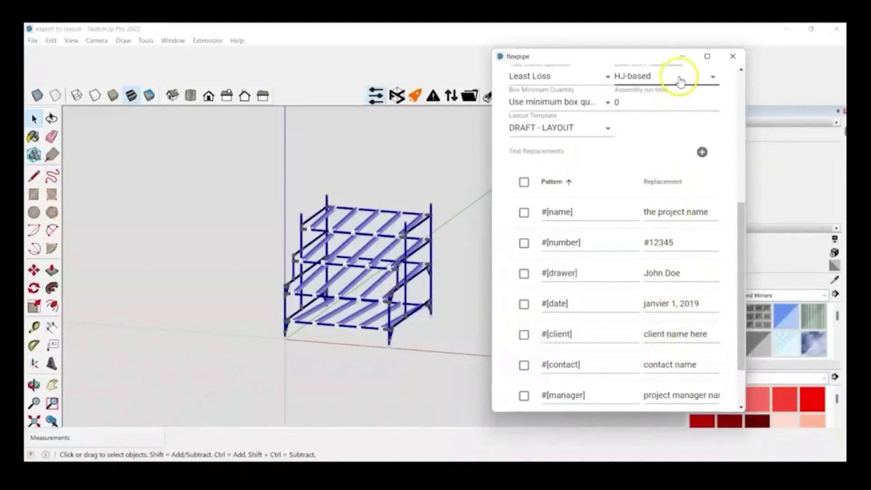
{"action": "left_click", "coordinate": [707, 57]}
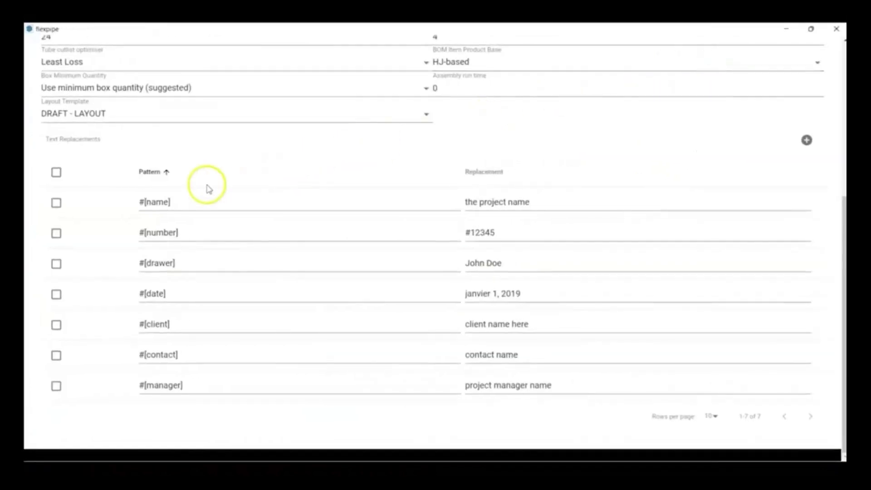
Set the #[name] text replacement to example1 and check the #[number] value.
{"action": "left_click_drag", "start_coordinate": [546, 198], "coordinate": [459, 203]}
{"action": "scroll", "coordinate": [498, 222], "scroll_direction": "up", "scroll_amount": 5}
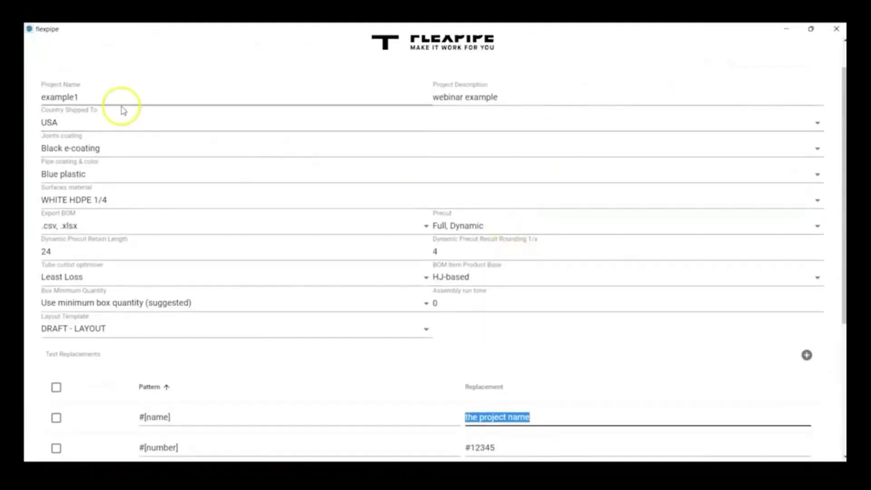
{"action": "scroll", "coordinate": [575, 359], "scroll_direction": "down", "scroll_amount": 2}
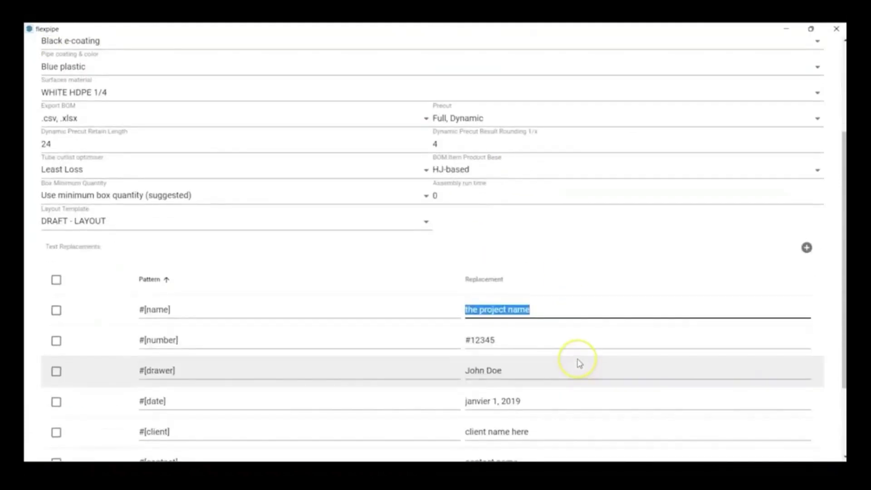
{"action": "type", "text": "example1"}
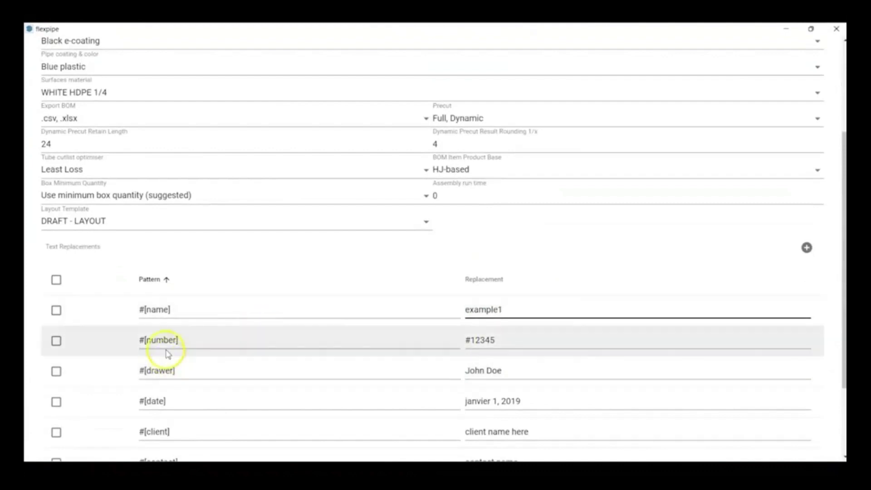
{"action": "left_click", "coordinate": [498, 343]}
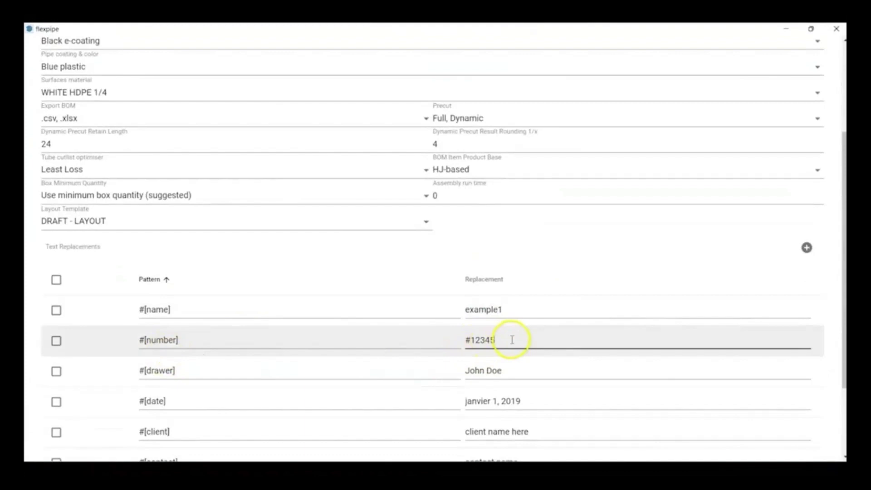
{"action": "scroll", "coordinate": [517, 339], "scroll_direction": "down", "scroll_amount": 1}
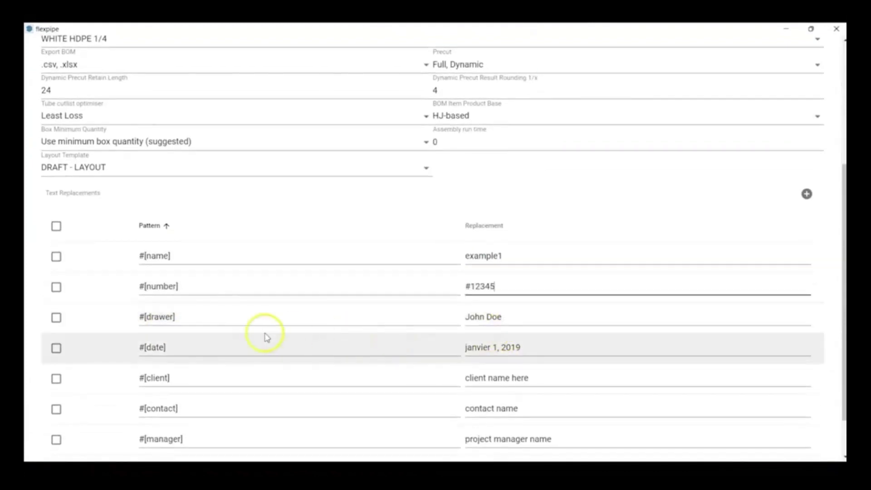
Replace the drawer name, set the date to May 4, 2023 and the client to Flexpipe.
{"action": "left_click_drag", "start_coordinate": [515, 317], "coordinate": [474, 317]}
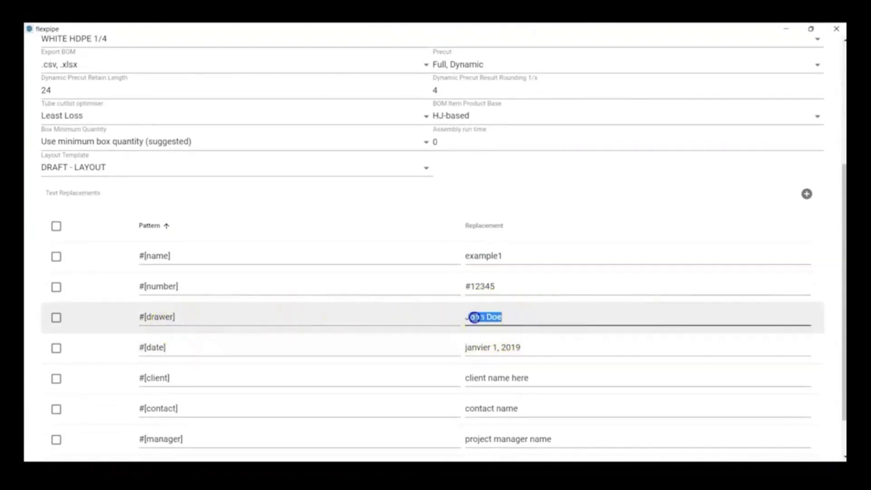
{"action": "type", "text": "Esteban Solano"}
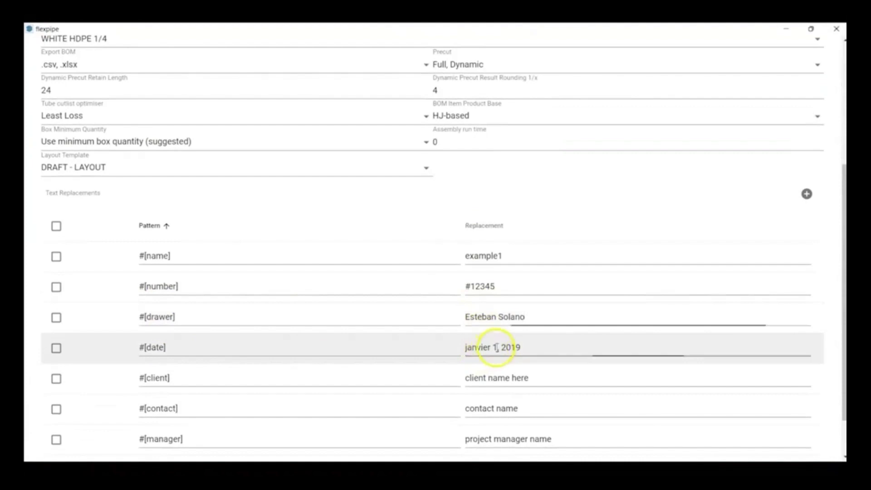
{"action": "left_click_drag", "start_coordinate": [497, 347], "coordinate": [463, 343]}
{"action": "type", "text": "May 4, 2023"}
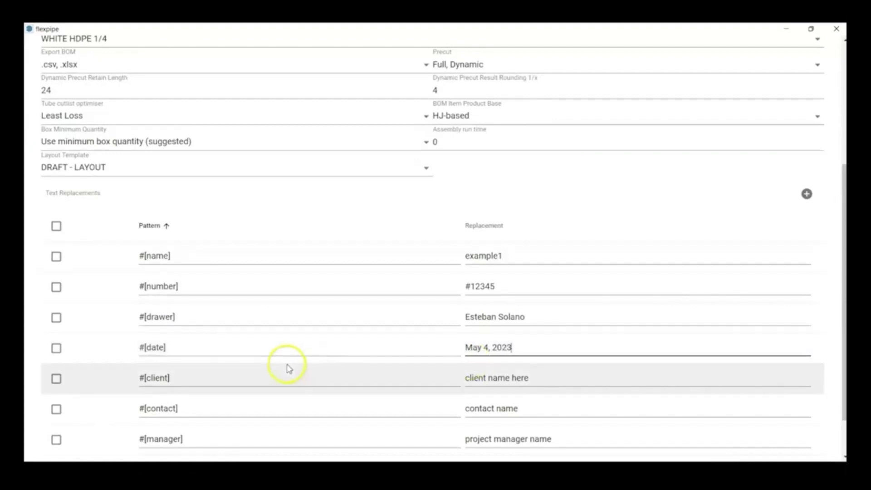
{"action": "left_click_drag", "start_coordinate": [532, 383], "coordinate": [471, 379]}
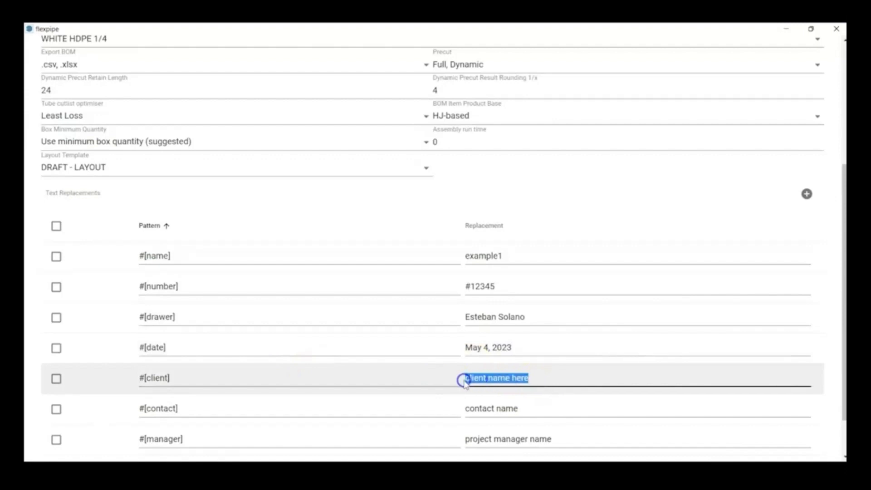
{"action": "type", "text": "Flexpipe"}
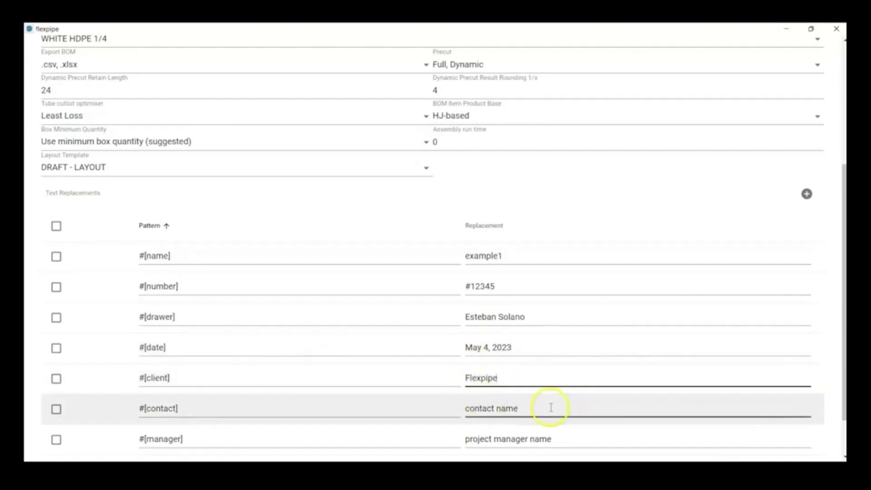
Fill in the contact and manager names, then close the Flexpipe preferences.
{"action": "left_click_drag", "start_coordinate": [550, 408], "coordinate": [469, 415]}
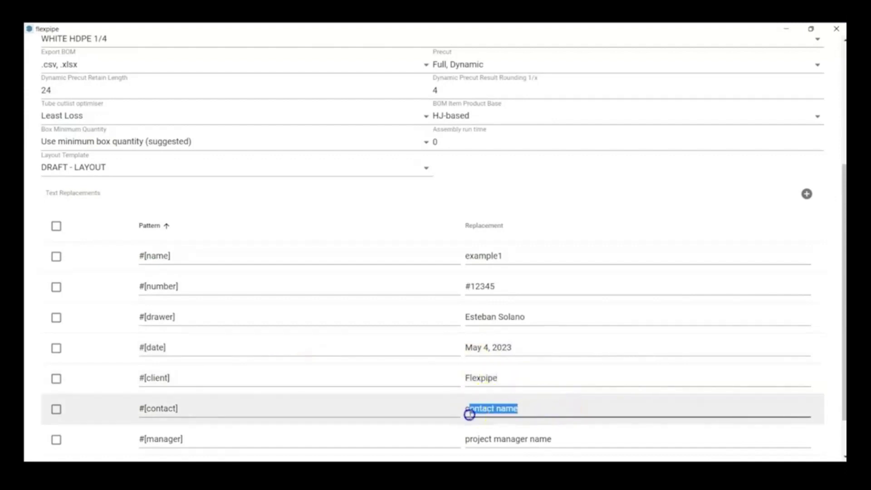
{"action": "type", "text": "Esteban Solano"}
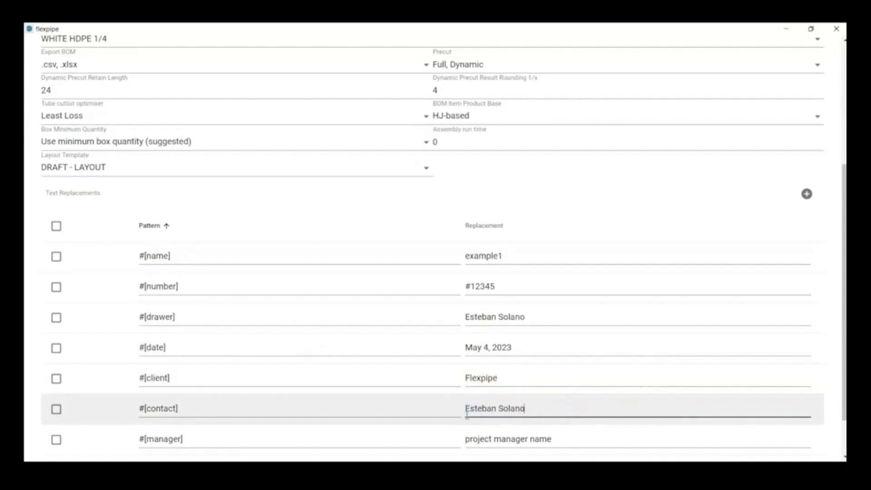
{"action": "scroll", "coordinate": [469, 414], "scroll_direction": "down", "scroll_amount": 2}
{"action": "left_click_drag", "start_coordinate": [564, 395], "coordinate": [448, 392]}
{"action": "type", "text": "Esteba"}
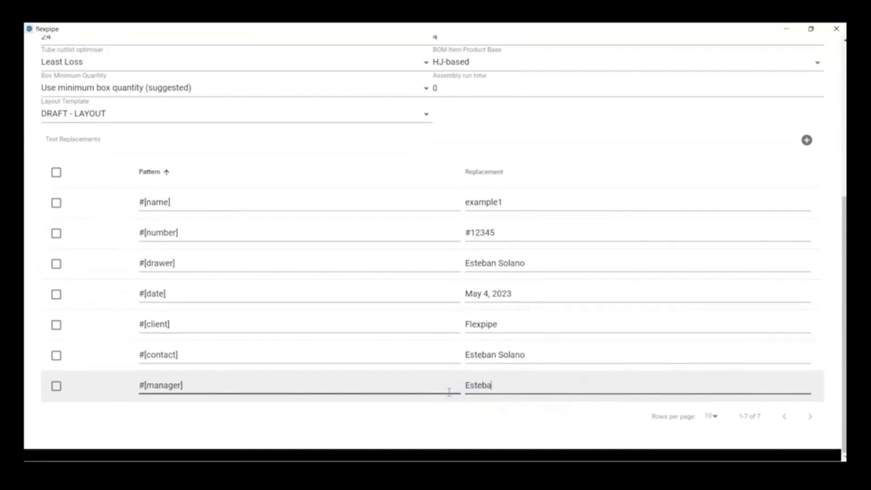
{"action": "type", "text": "n Solano"}
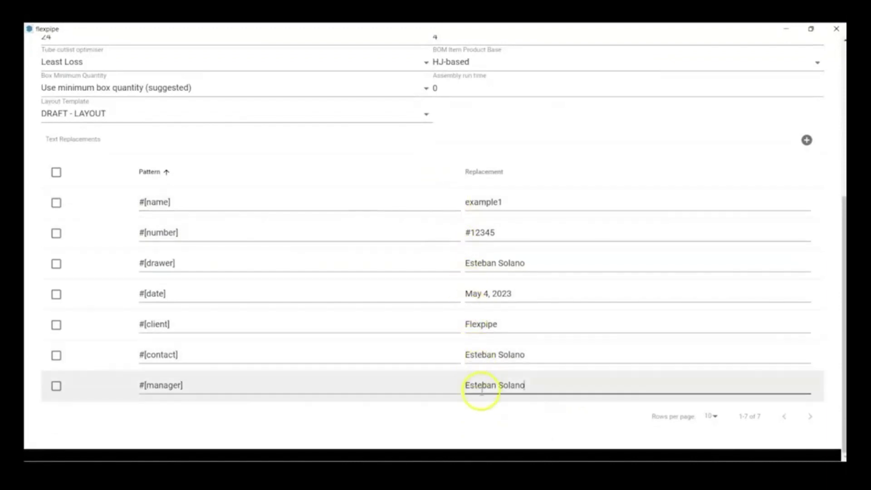
{"action": "scroll", "coordinate": [481, 389], "scroll_direction": "up", "scroll_amount": 5}
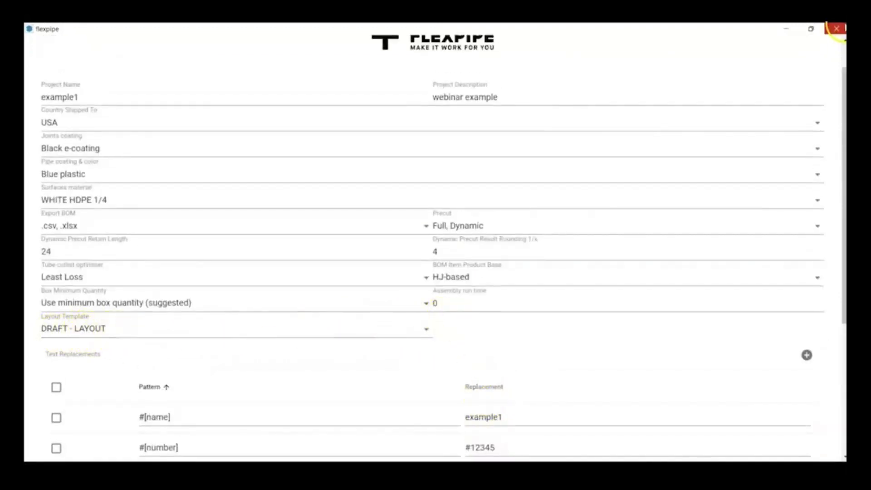
{"action": "left_click", "coordinate": [837, 29]}
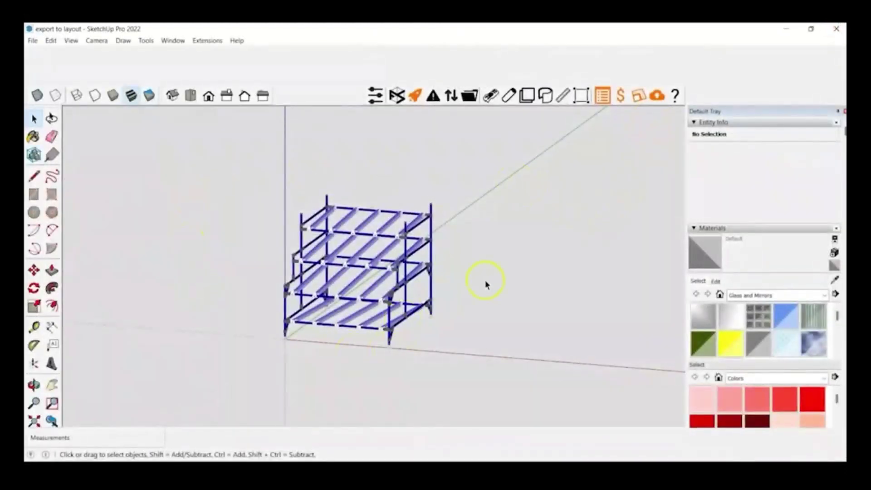
Save the rack model under a new name with File > Save As.
{"action": "left_click", "coordinate": [31, 42]}
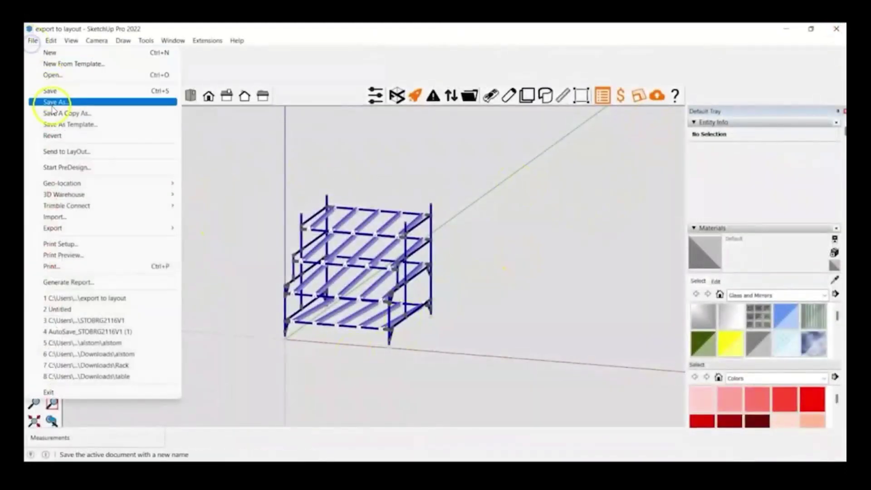
{"action": "left_click", "coordinate": [54, 100]}
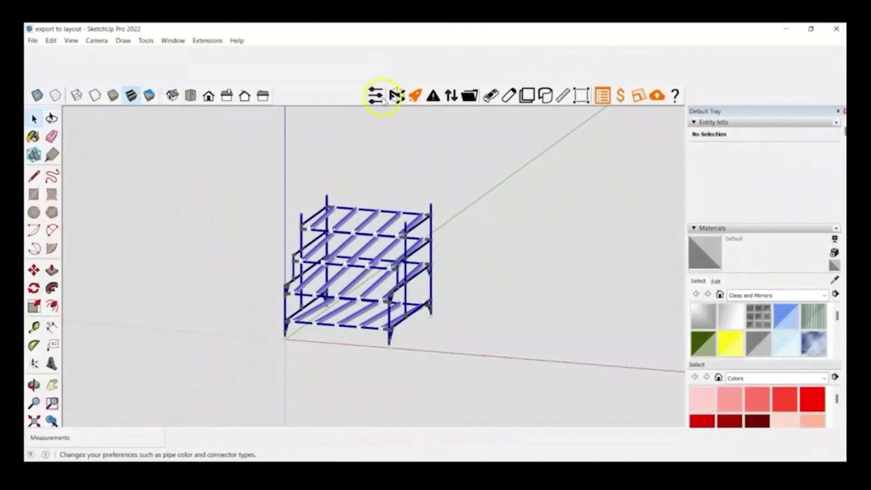
{"action": "left_click_drag", "start_coordinate": [257, 177], "coordinate": [464, 371]}
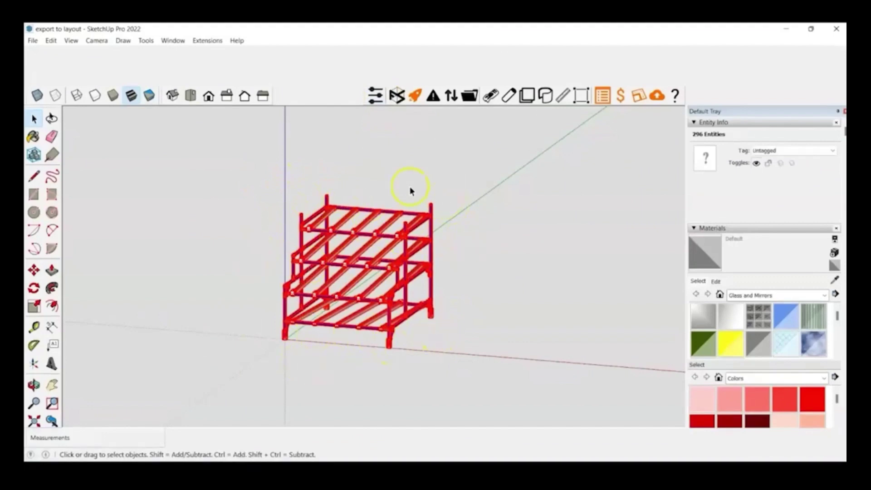
{"action": "left_click", "coordinate": [507, 243]}
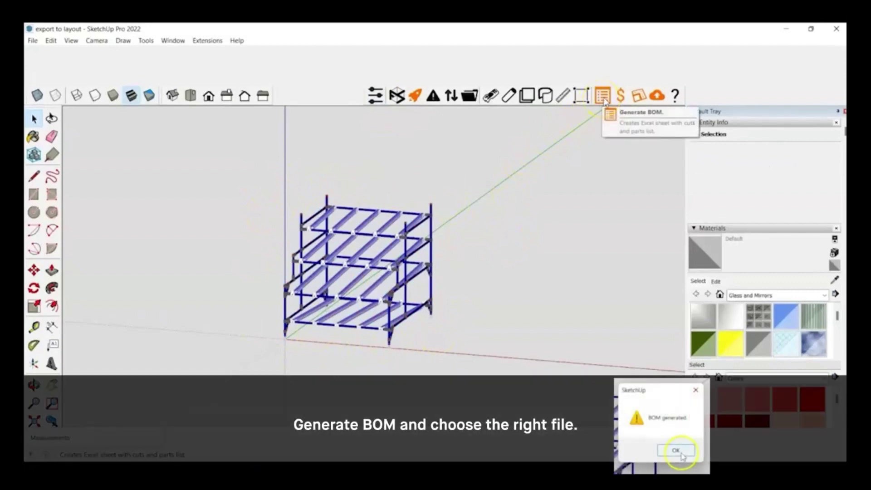
Generate the Flexpipe BOM into the project folder and open BOM_EXCEL_Full from Explorer.
{"action": "left_click", "coordinate": [603, 96]}
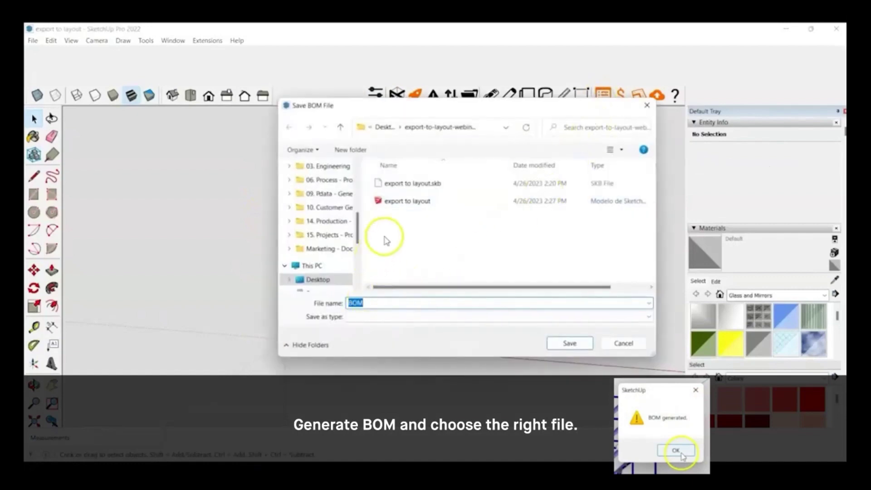
{"action": "left_click", "coordinate": [550, 344]}
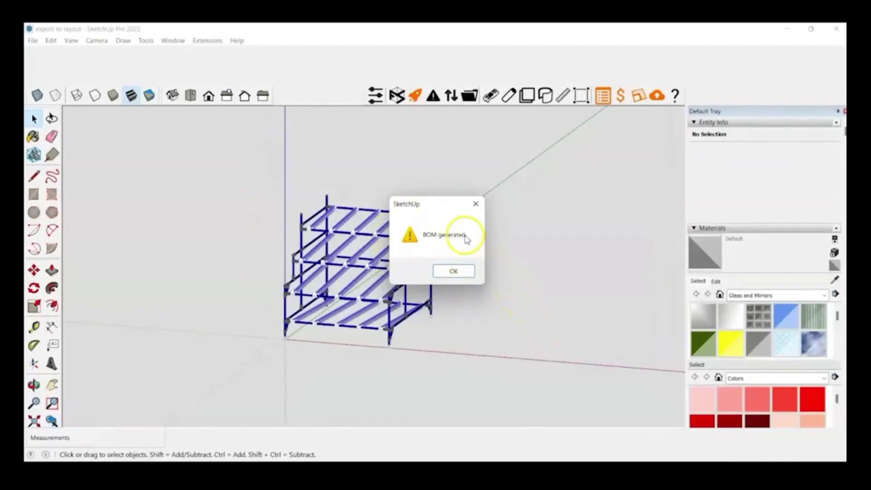
{"action": "left_click", "coordinate": [458, 272]}
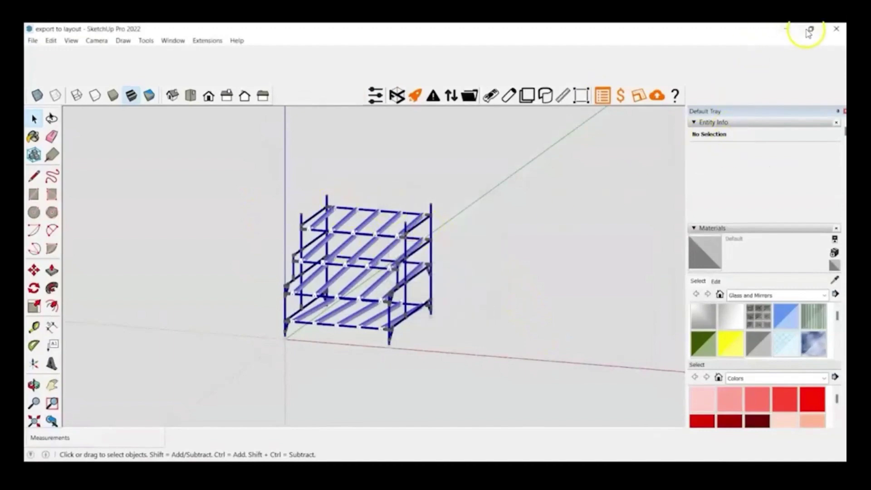
{"action": "left_click", "coordinate": [787, 29]}
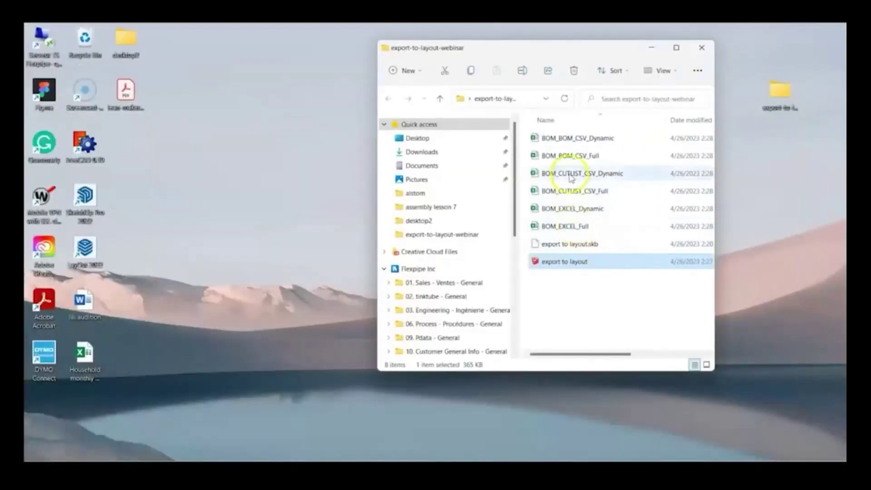
{"action": "left_click", "coordinate": [563, 226]}
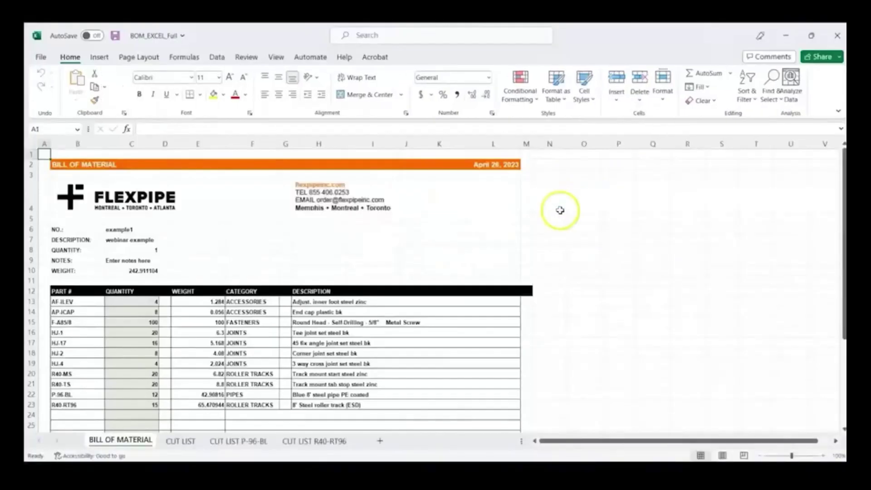
Scroll through the BILL OF MATERIAL sheet, then close the BOM_EXCEL_Full workbook.
{"action": "scroll", "coordinate": [505, 270], "scroll_direction": "down", "scroll_amount": 1}
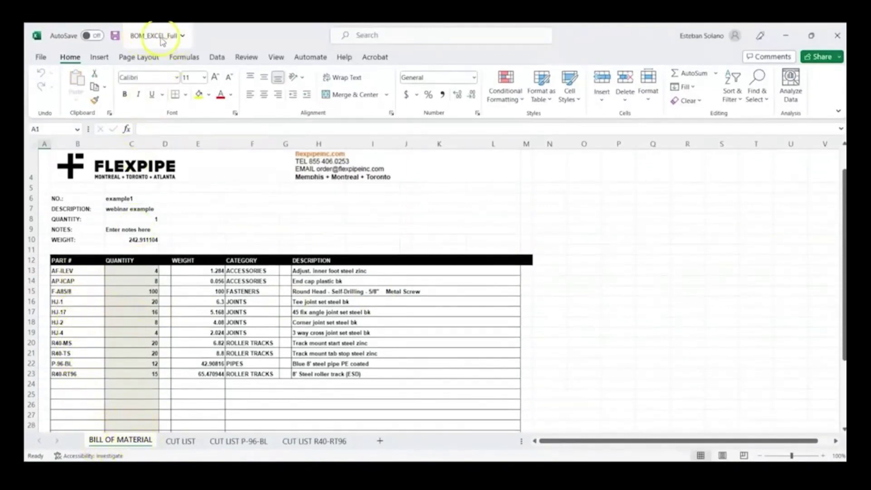
{"action": "left_click", "coordinate": [837, 35]}
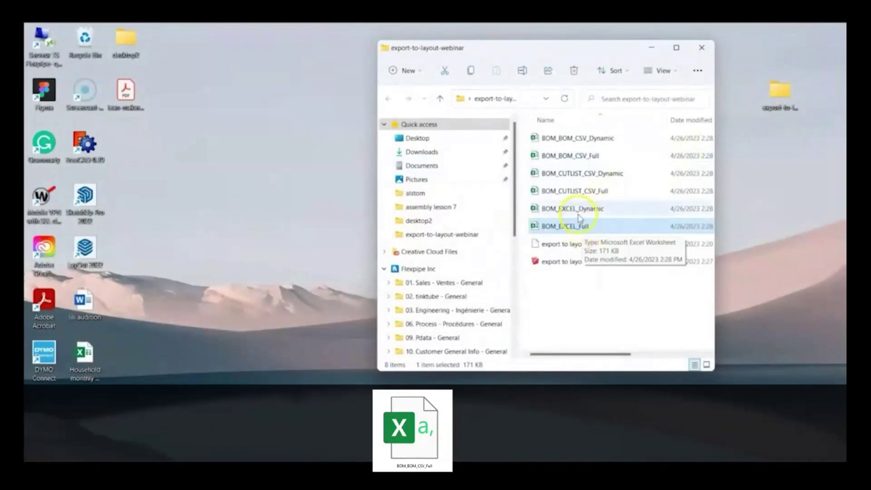
Inspect the BOM_BOM_CSV_Full file, then restore the export to layout model in SketchUp.
{"action": "left_click", "coordinate": [580, 156]}
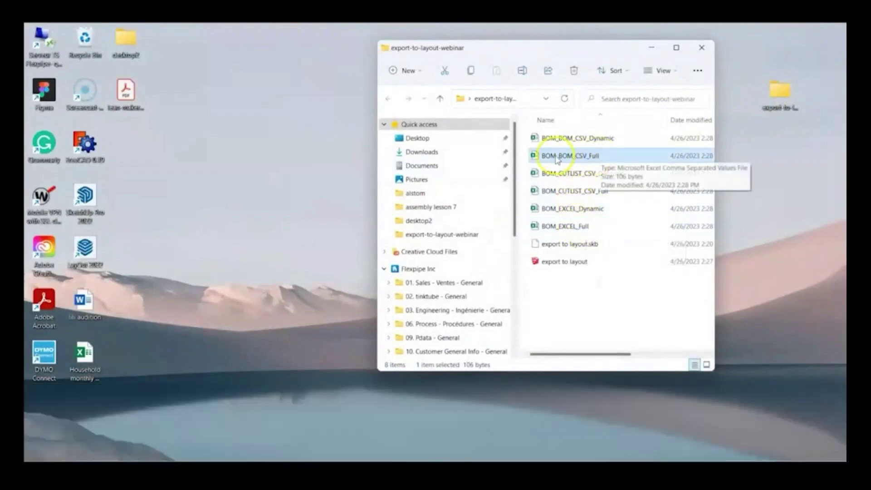
{"action": "left_click", "coordinate": [586, 156]}
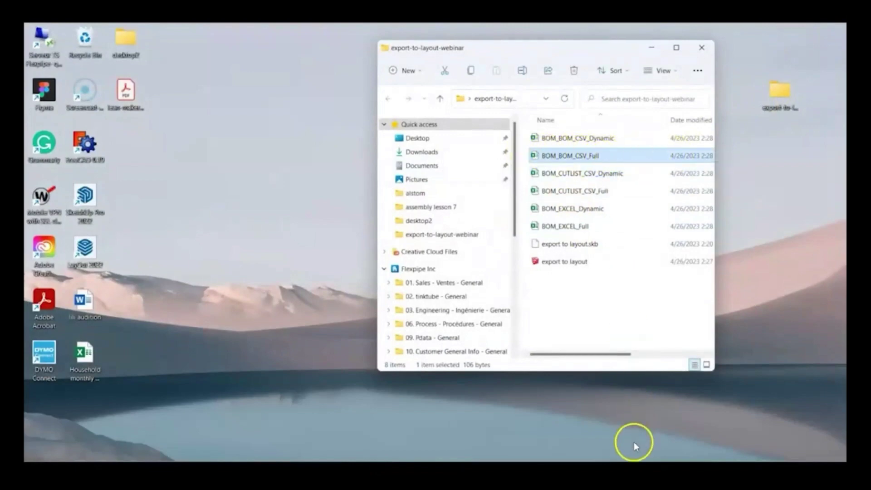
{"action": "mouse_move", "coordinate": [608, 469]}
{"action": "left_click", "coordinate": [610, 449]}
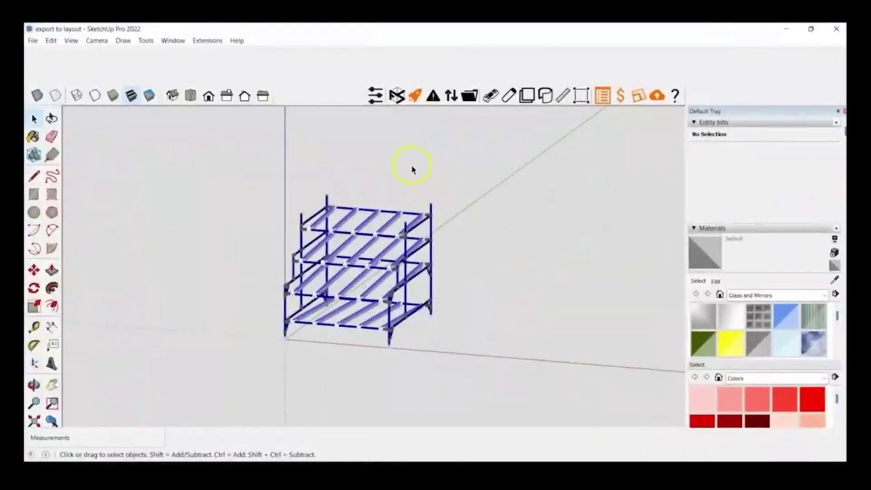
{"action": "left_click", "coordinate": [375, 95]}
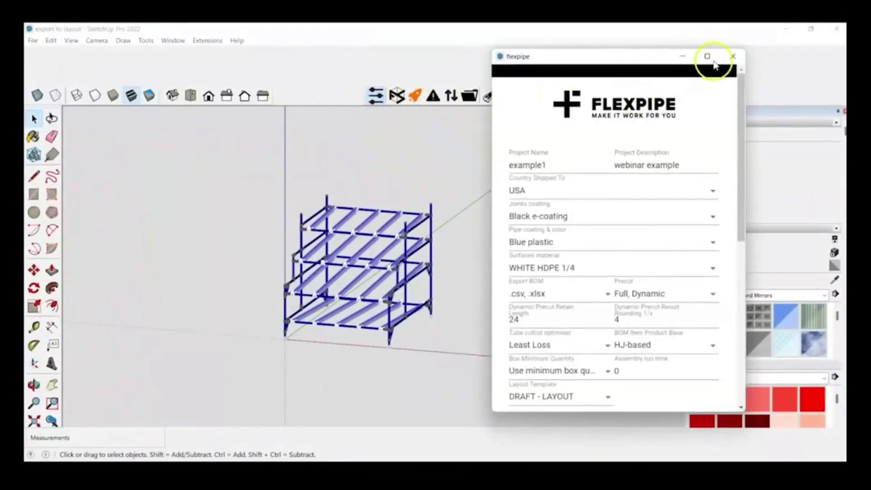
{"action": "left_click", "coordinate": [711, 60]}
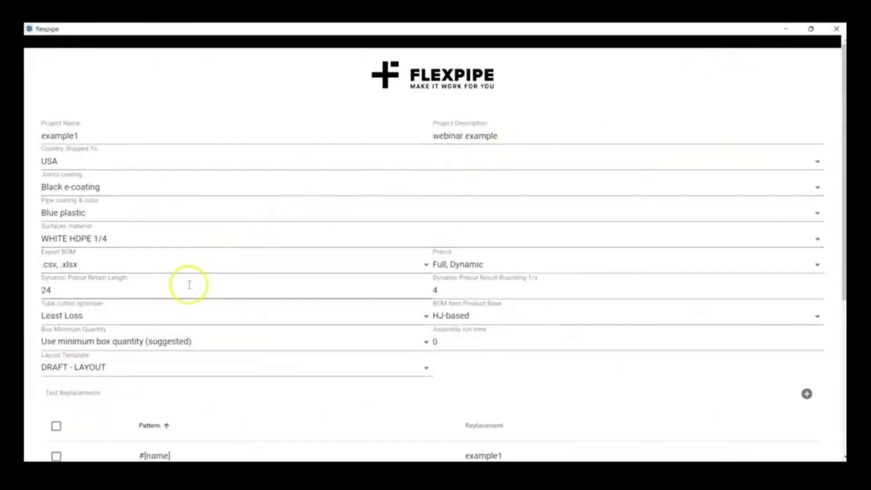
{"action": "left_click", "coordinate": [66, 265]}
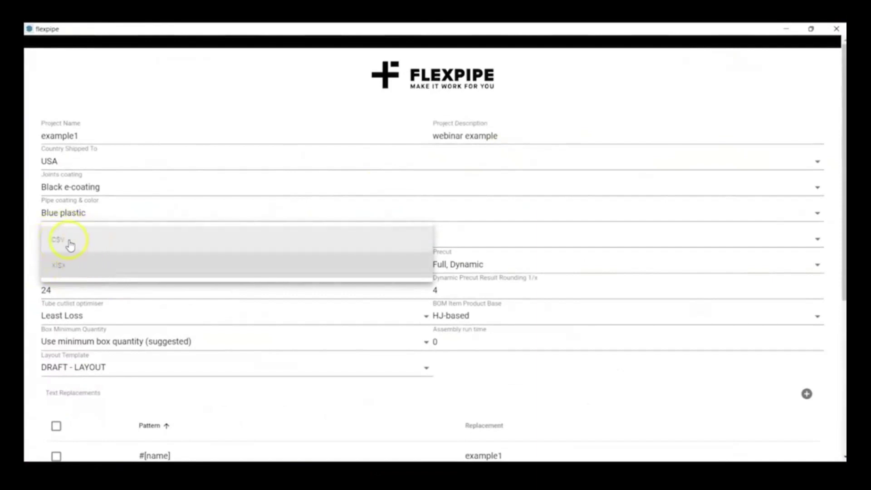
{"action": "left_click", "coordinate": [837, 29]}
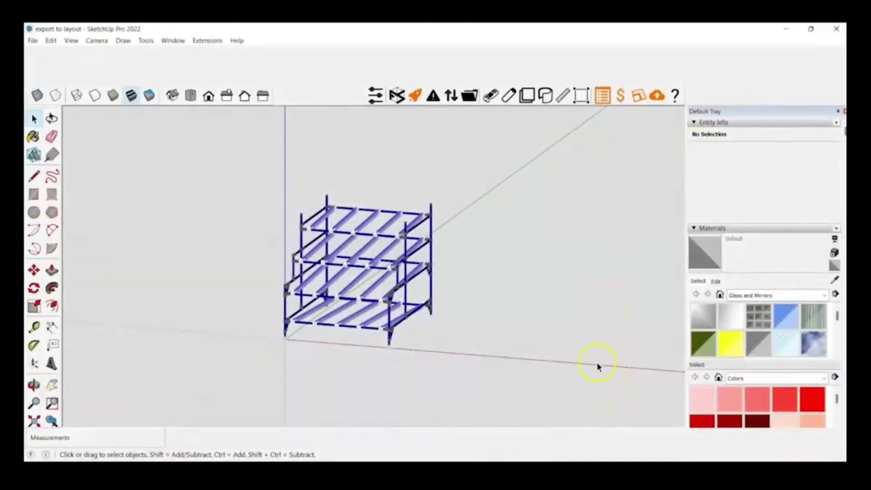
{"action": "left_click", "coordinate": [837, 30]}
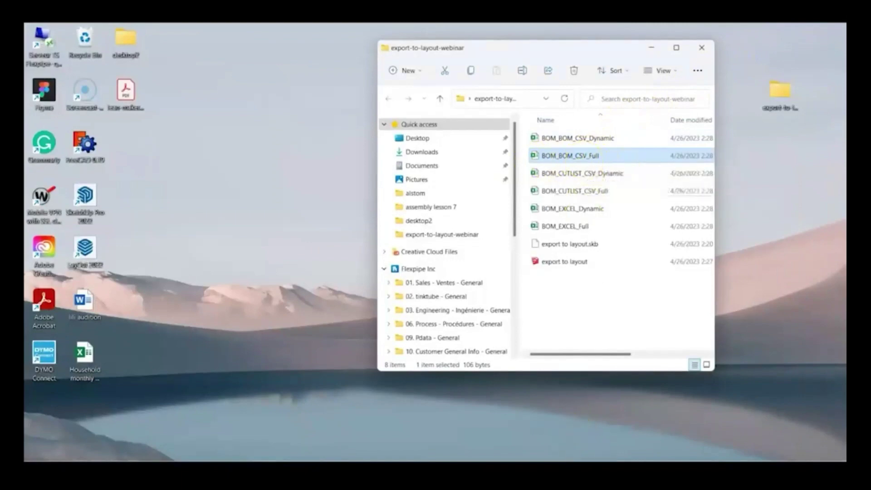
{"action": "left_click", "coordinate": [610, 440]}
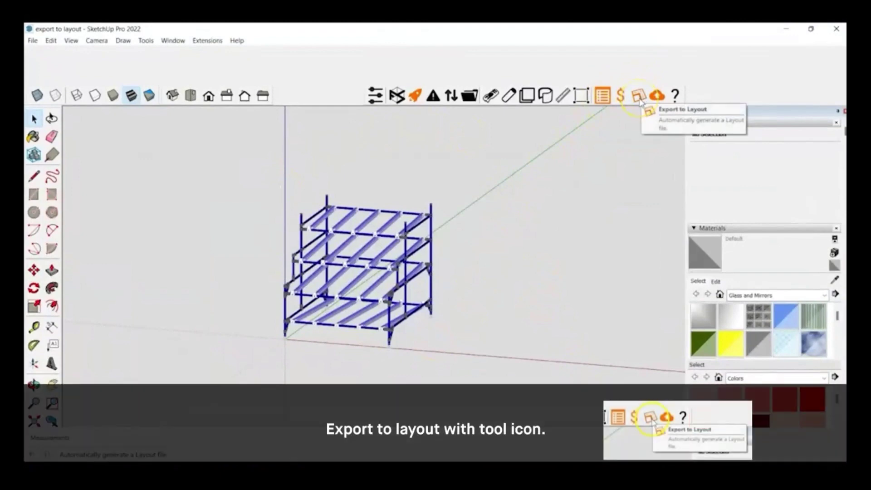
Export the rack to a LayOut file named 'export to layout' in the project folder.
{"action": "left_click", "coordinate": [638, 96]}
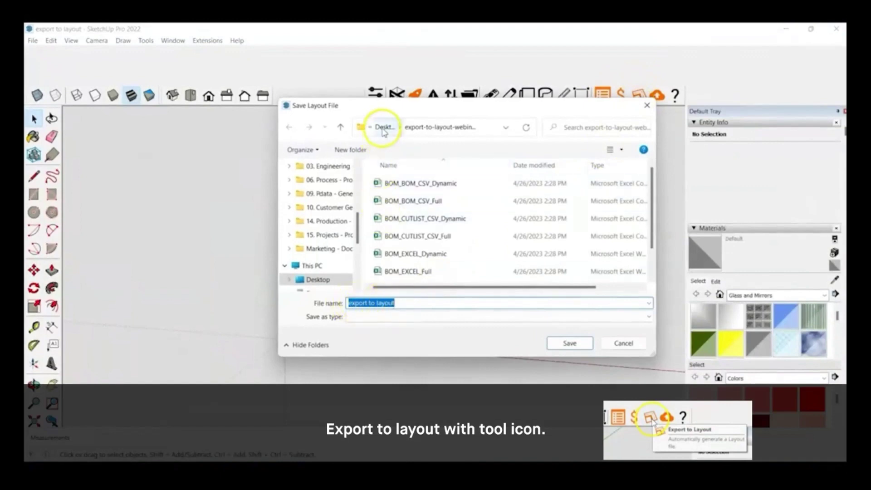
{"action": "left_click", "coordinate": [569, 344]}
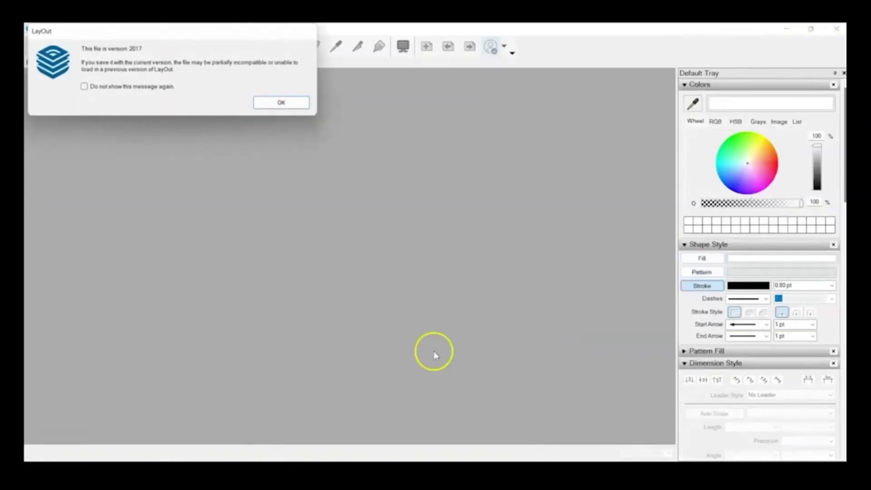
Dismiss LayOut's 2017 version warning, view the rack sheet, and return to SketchUp.
{"action": "left_click", "coordinate": [279, 102]}
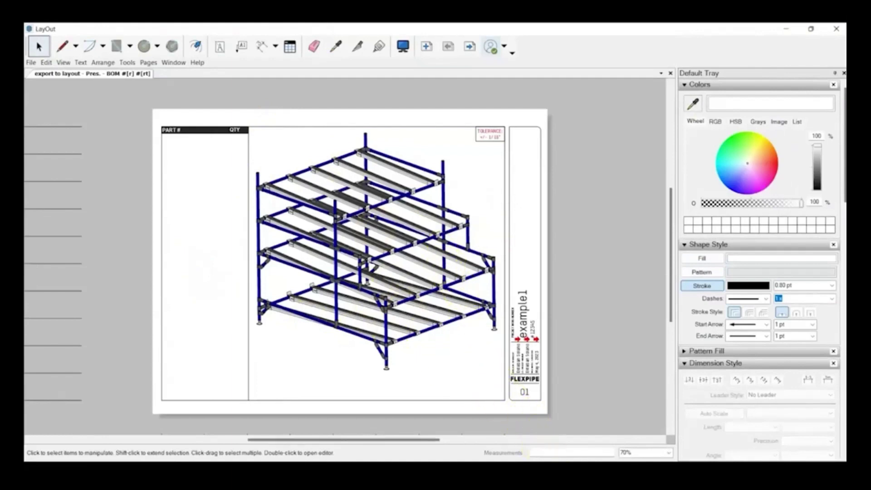
{"action": "left_click", "coordinate": [585, 470]}
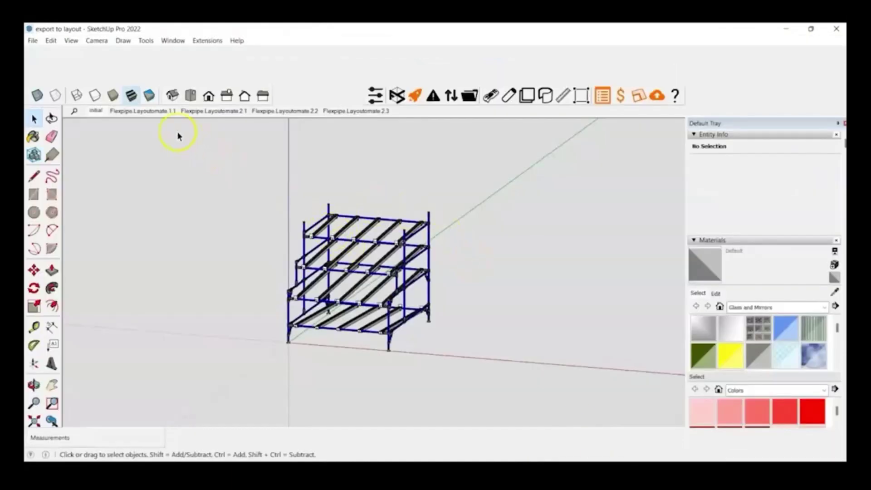
Preview scenes Flexpipe.Layoutomate 1.1, 2.1, 2.2, 2.3 and the Iso view, ending on 1.1.
{"action": "left_click", "coordinate": [144, 111]}
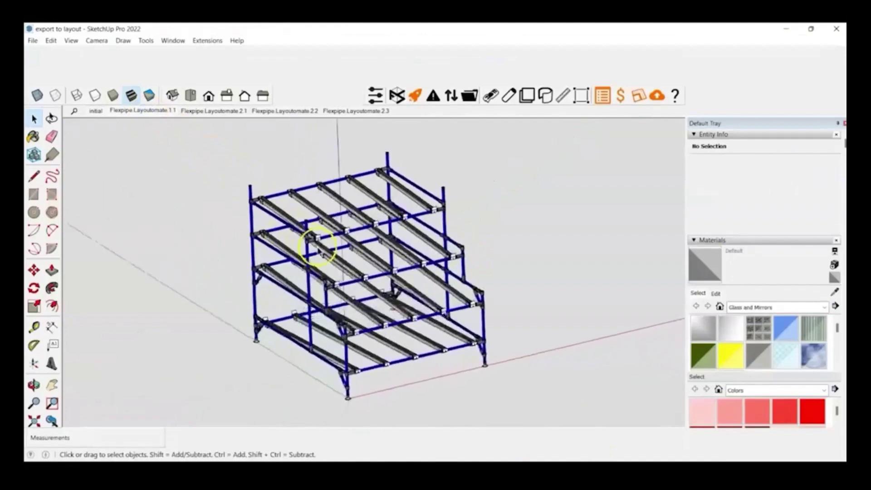
{"action": "left_click", "coordinate": [215, 111]}
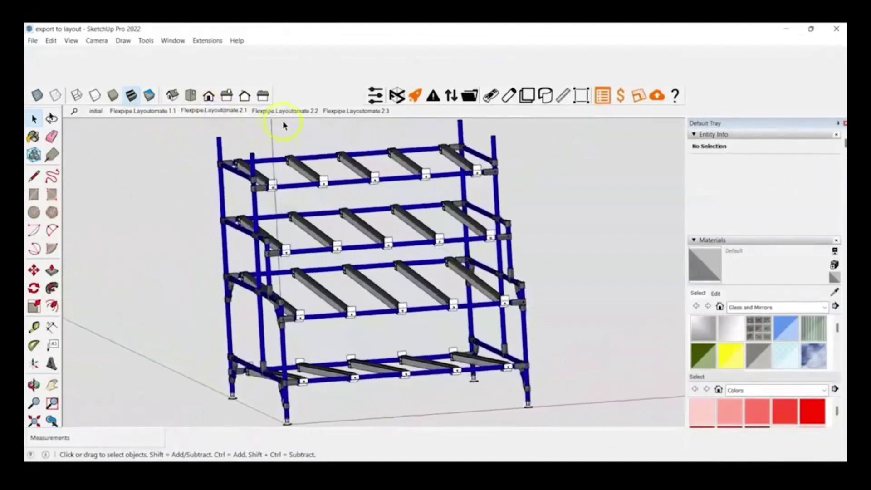
{"action": "left_click", "coordinate": [285, 111]}
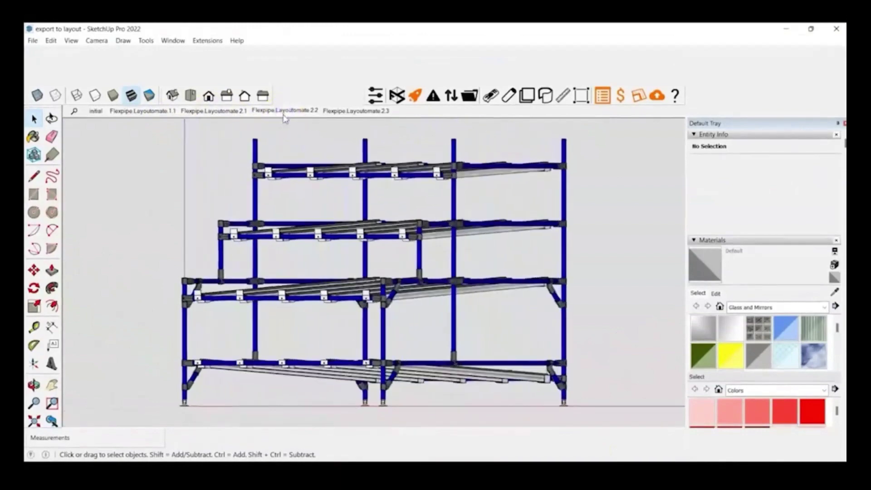
{"action": "left_click", "coordinate": [328, 114]}
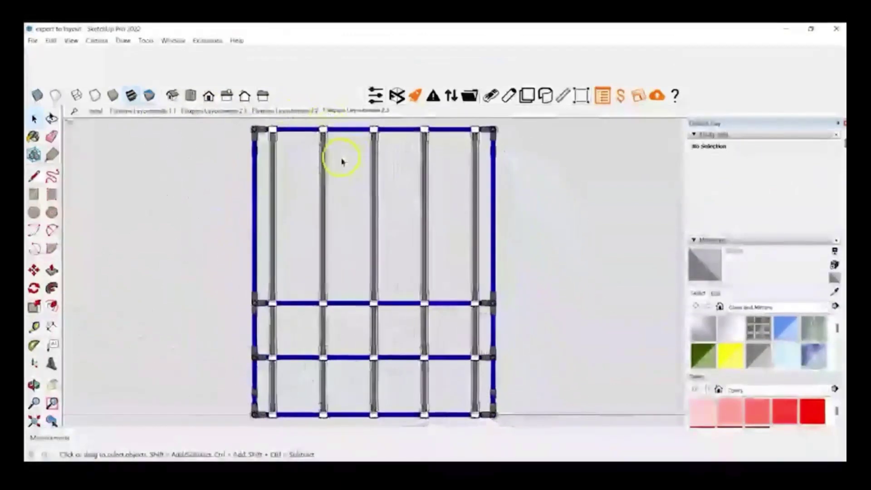
{"action": "left_click", "coordinate": [176, 99]}
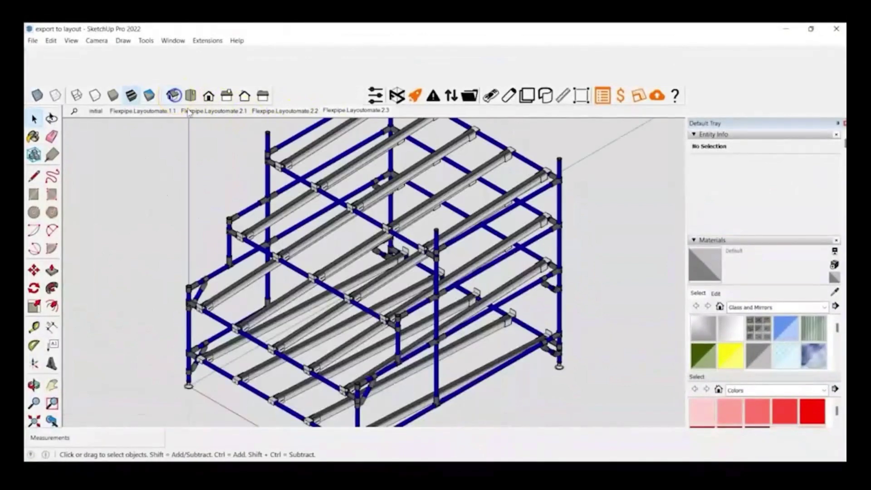
{"action": "left_click", "coordinate": [156, 110]}
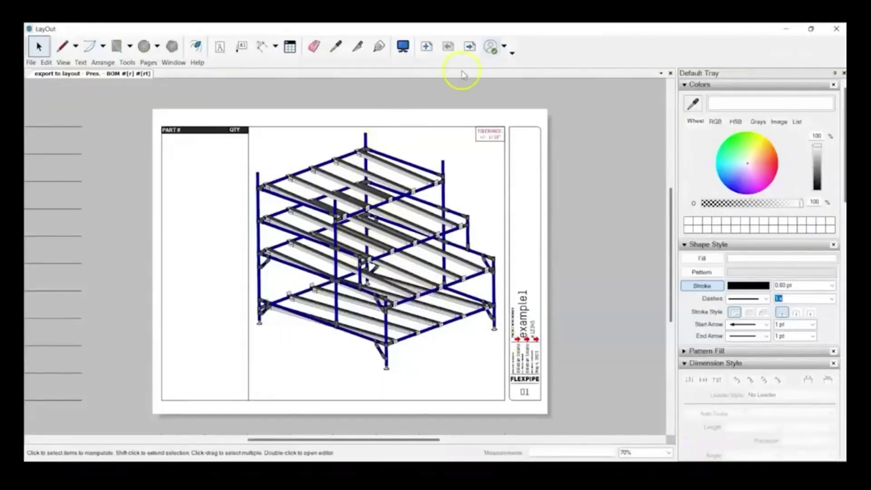
View Dims page 02, return to page 01, and inspect the example1, #12345 and date title-block fields.
{"action": "left_click", "coordinate": [470, 45]}
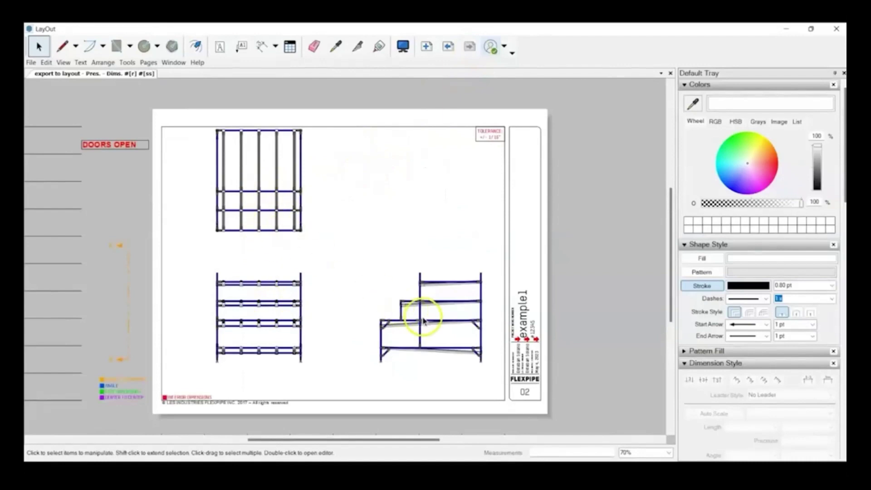
{"action": "left_click", "coordinate": [448, 46]}
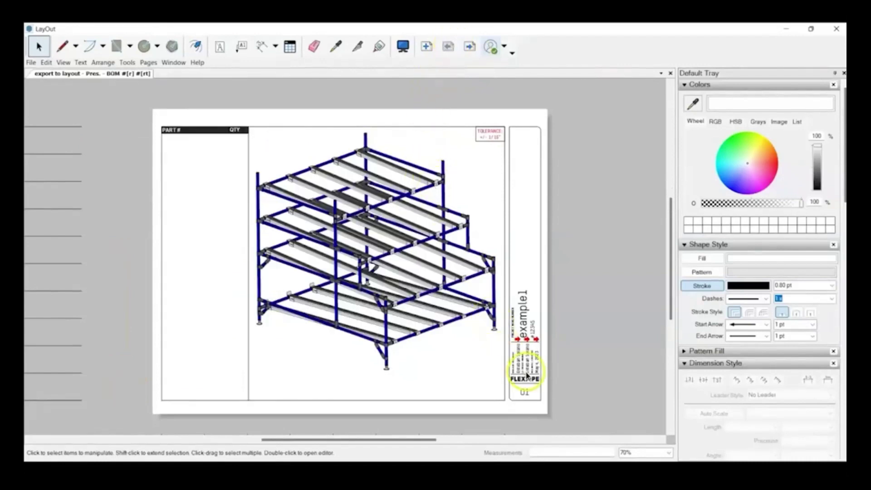
{"action": "scroll", "coordinate": [530, 377], "scroll_direction": "up", "scroll_amount": 3}
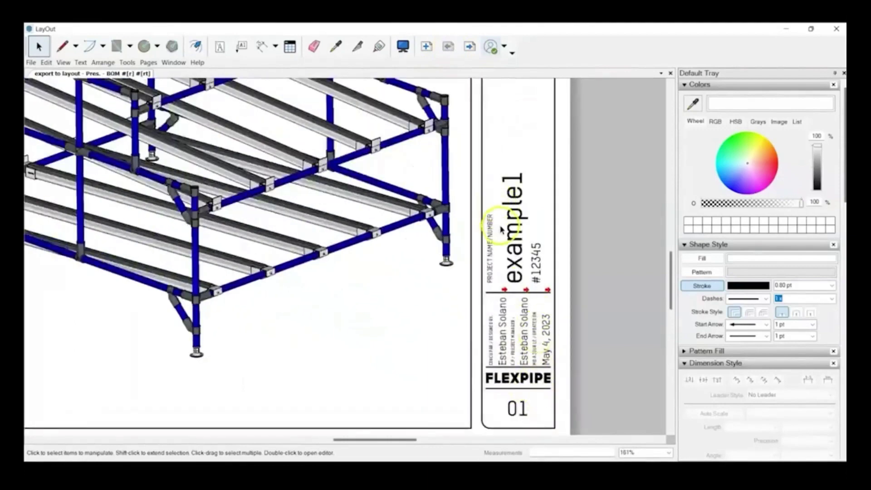
{"action": "left_click", "coordinate": [512, 229]}
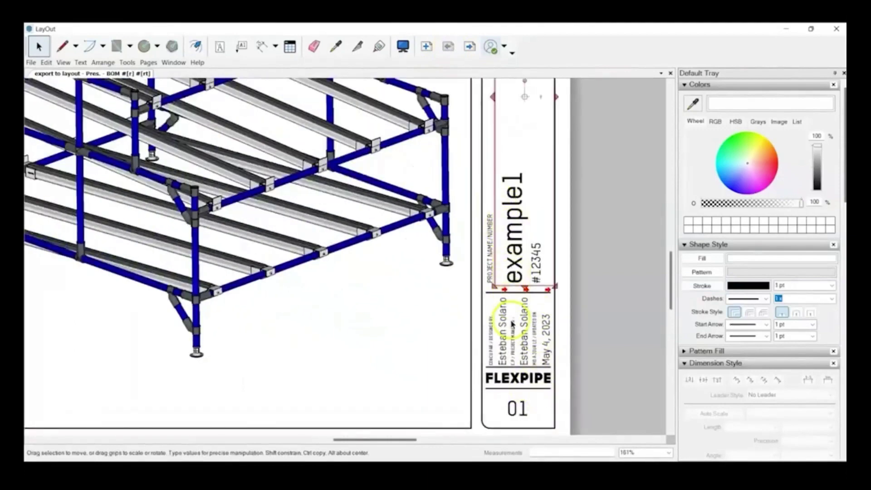
{"action": "left_click", "coordinate": [524, 323]}
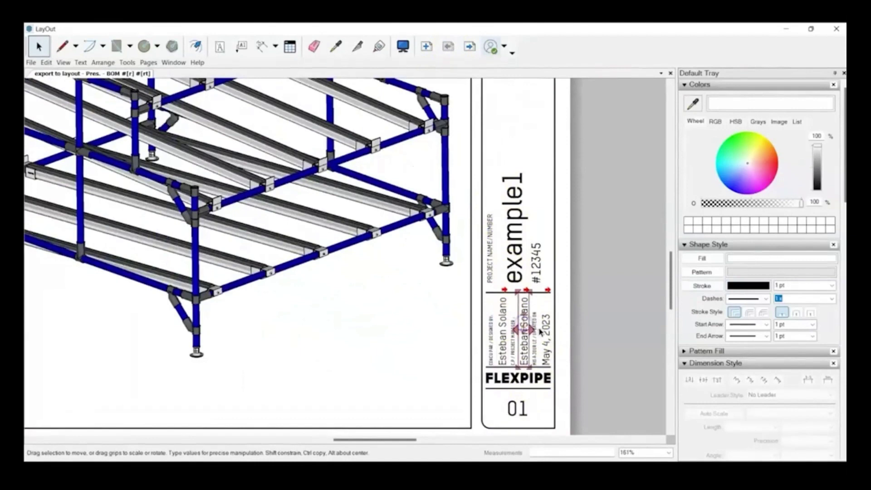
{"action": "left_click", "coordinate": [546, 330]}
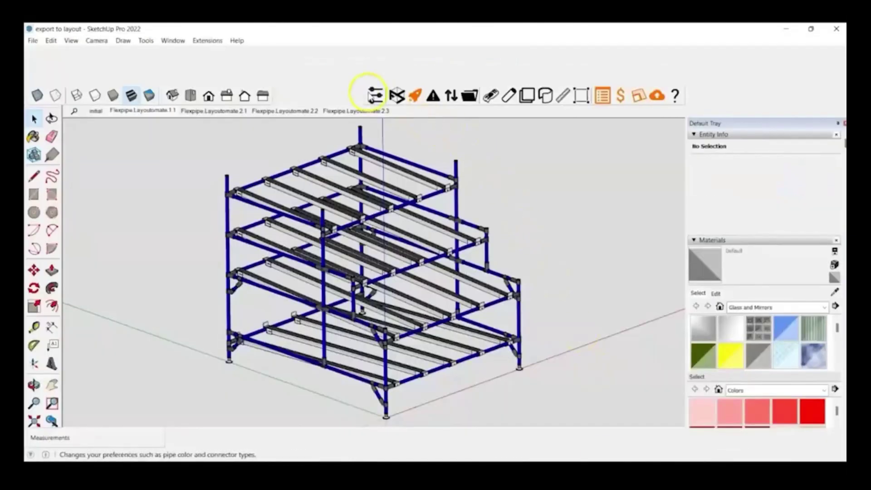
{"action": "left_click", "coordinate": [375, 95]}
{"action": "scroll", "coordinate": [688, 338], "scroll_direction": "down", "scroll_amount": 6}
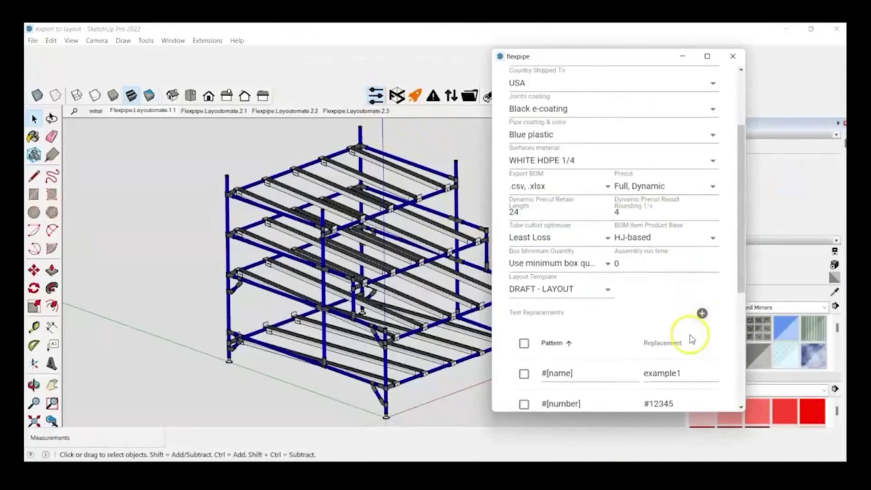
{"action": "scroll", "coordinate": [694, 336], "scroll_direction": "down", "scroll_amount": 1}
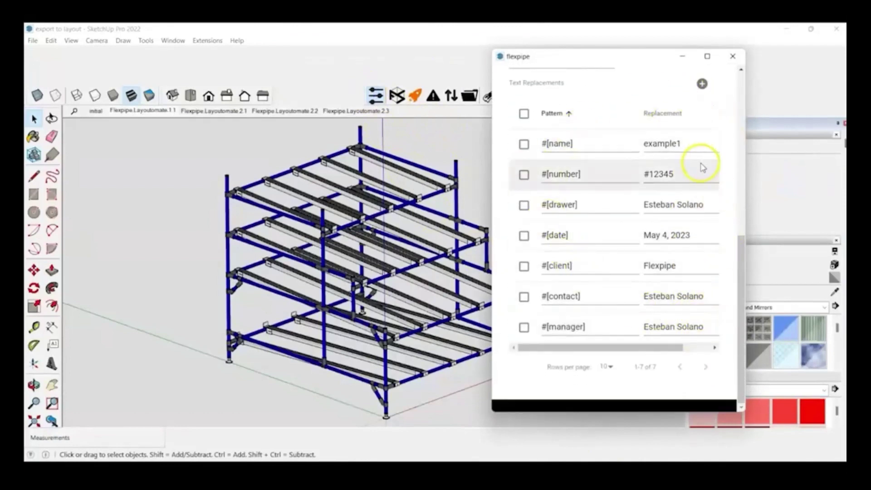
{"action": "scroll", "coordinate": [702, 167], "scroll_direction": "up", "scroll_amount": 1}
{"action": "left_click", "coordinate": [734, 56]}
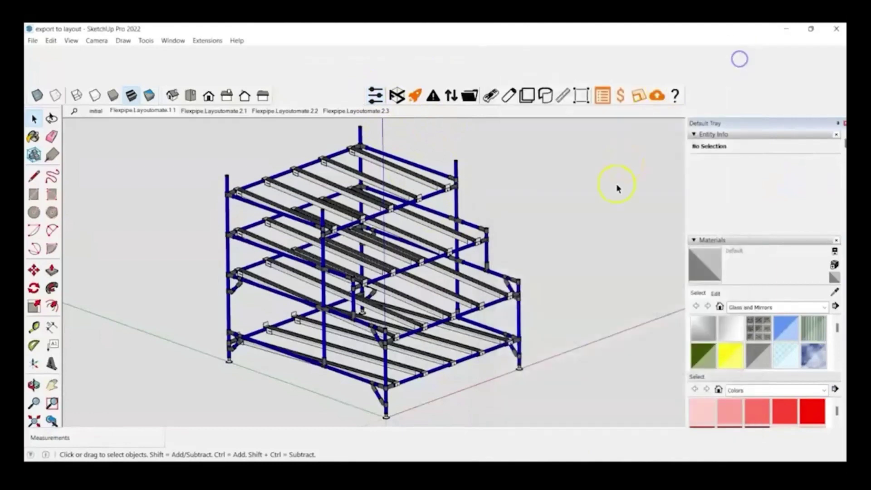
{"action": "mouse_move", "coordinate": [620, 473]}
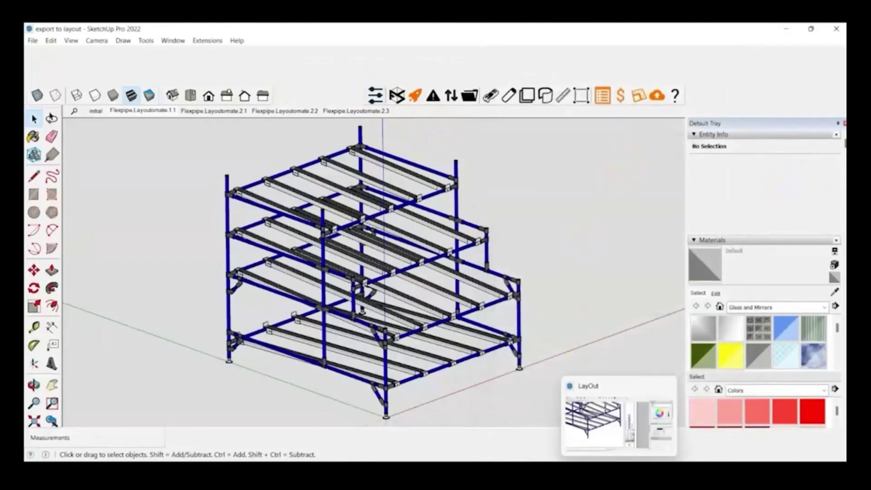
Bring LayOut forward, inspect the empty PART # / QTY table, then minimize LayOut.
{"action": "left_click", "coordinate": [617, 451]}
{"action": "left_click", "coordinate": [607, 188]}
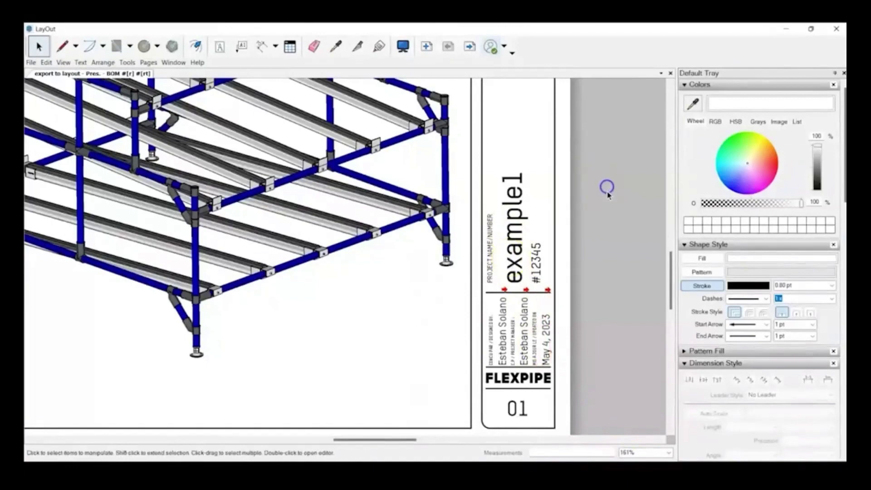
{"action": "scroll", "coordinate": [493, 279], "scroll_direction": "down", "scroll_amount": 6}
{"action": "scroll", "coordinate": [493, 288], "scroll_direction": "down", "scroll_amount": 3}
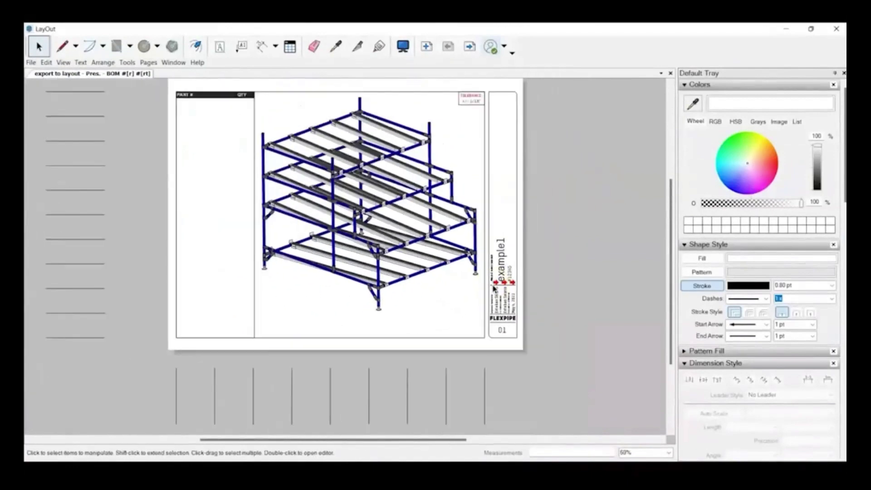
{"action": "scroll", "coordinate": [179, 193], "scroll_direction": "up", "scroll_amount": 4}
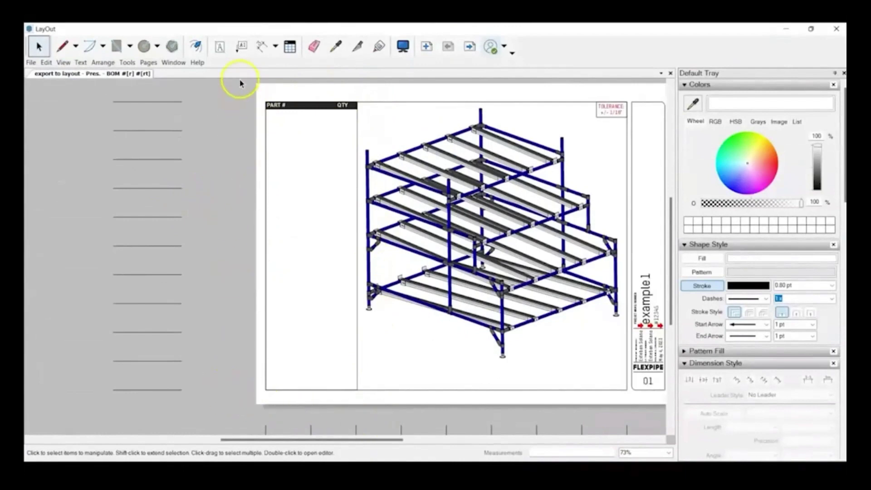
{"action": "left_click", "coordinate": [268, 113]}
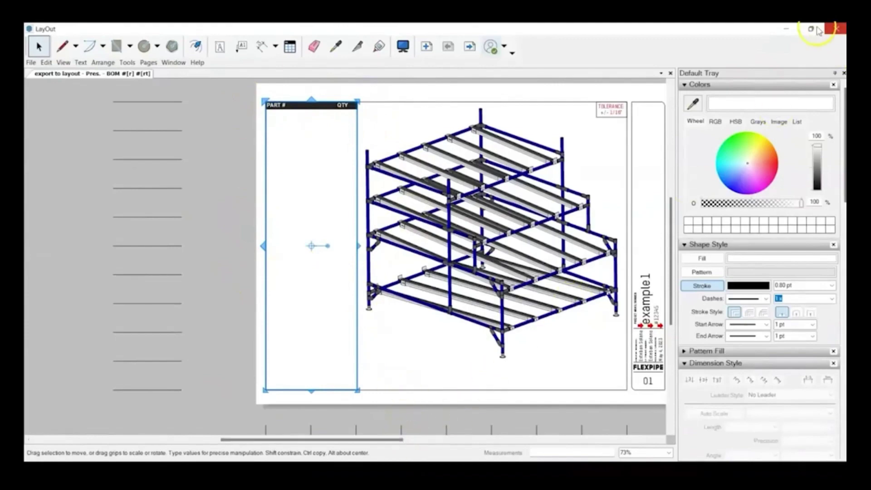
{"action": "left_click", "coordinate": [791, 31]}
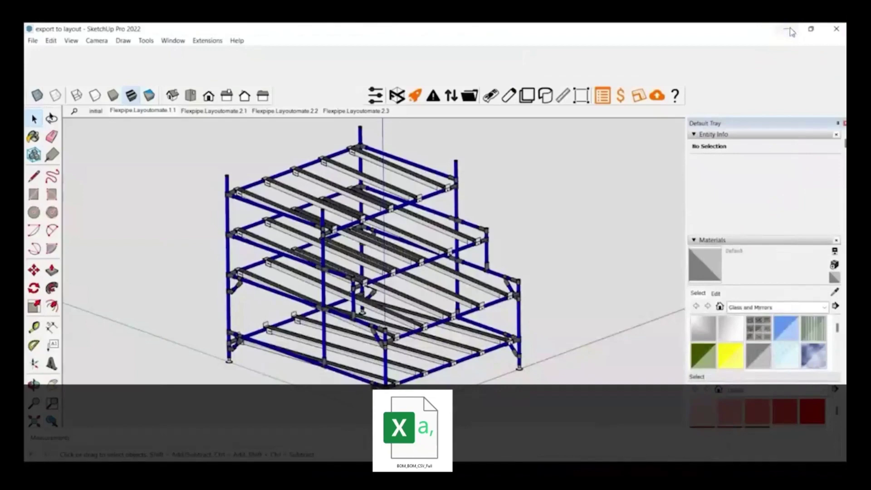
Minimize SketchUp and shift File Explorer left with BOM_BOM_CSV_Full selected.
{"action": "left_click", "coordinate": [791, 31]}
{"action": "mouse_move", "coordinate": [632, 50]}
{"action": "left_mouse_down"}
{"action": "mouse_move", "coordinate": [311, 74]}
{"action": "mouse_move", "coordinate": [251, 42]}
{"action": "mouse_move", "coordinate": [300, 35]}
{"action": "left_mouse_up"}
{"action": "left_click", "coordinate": [219, 141]}
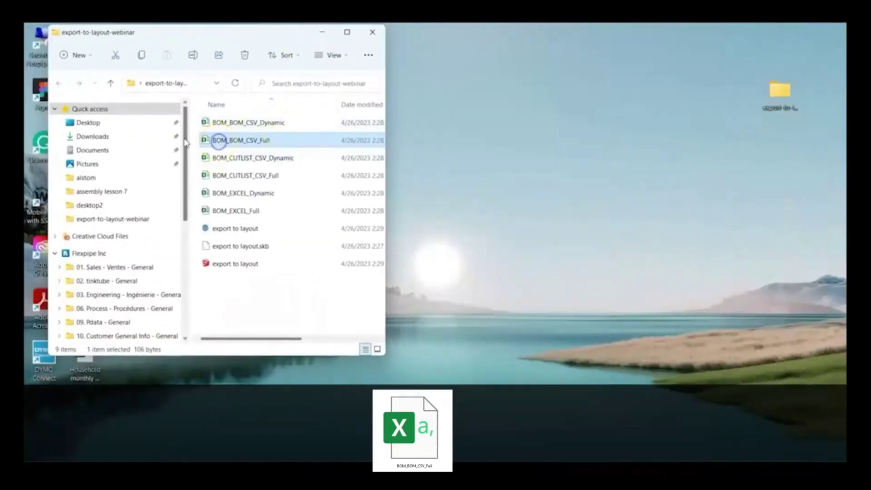
{"action": "left_click", "coordinate": [537, 152]}
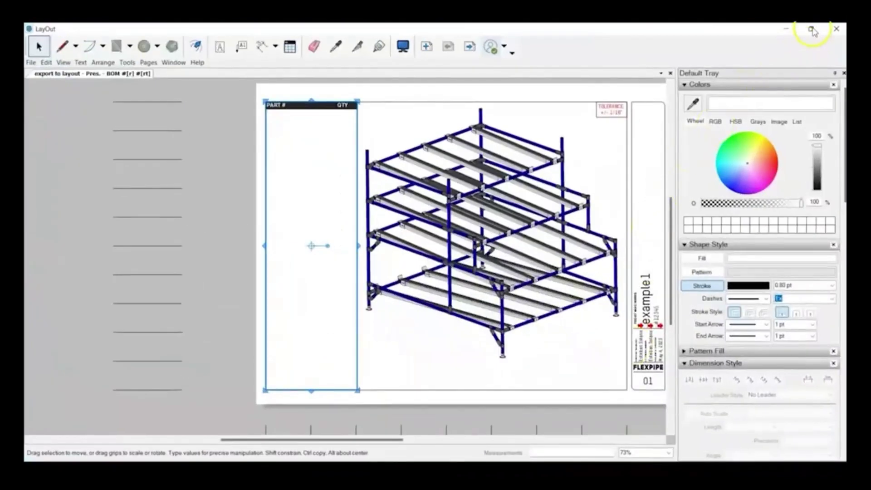
Resize LayOut beside Explorer and drop BOM_BOM_CSV_Full into the BOM sheet's PART # column.
{"action": "left_click", "coordinate": [812, 29]}
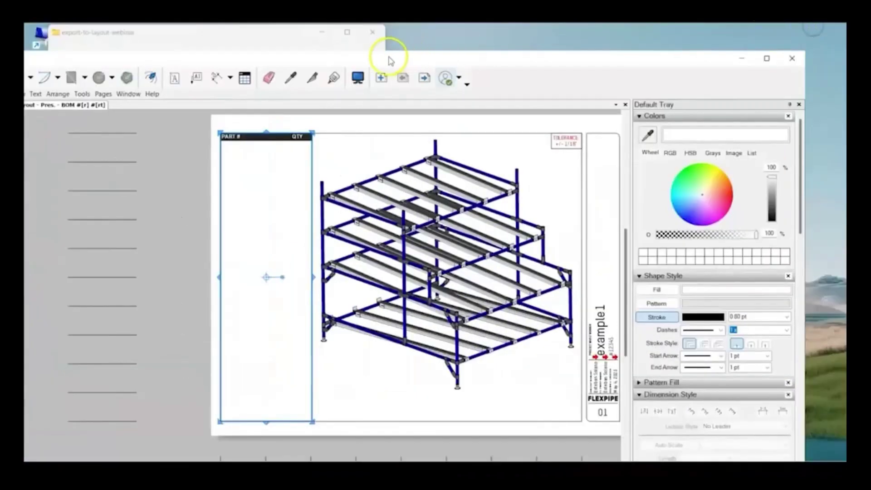
{"action": "left_click_drag", "start_coordinate": [331, 58], "coordinate": [638, 23]}
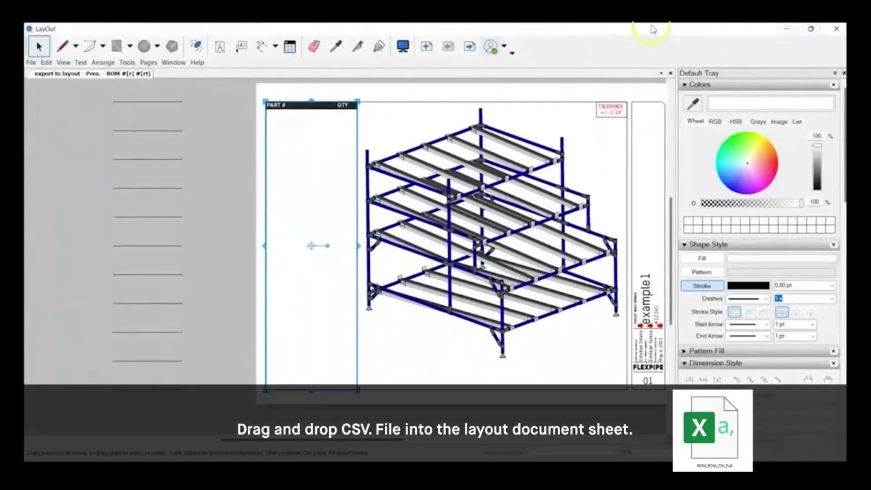
{"action": "left_click_drag", "start_coordinate": [631, 31], "coordinate": [626, 135]}
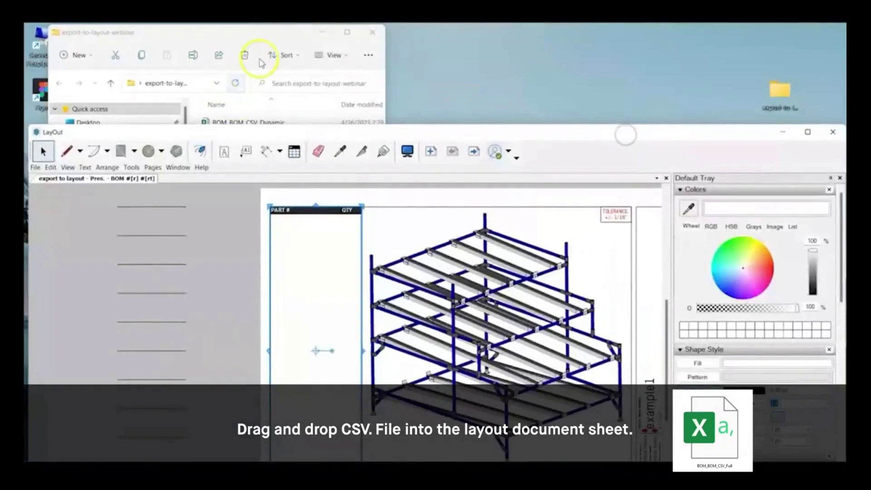
{"action": "left_click", "coordinate": [266, 37]}
{"action": "left_click_drag", "start_coordinate": [266, 36], "coordinate": [621, 154]}
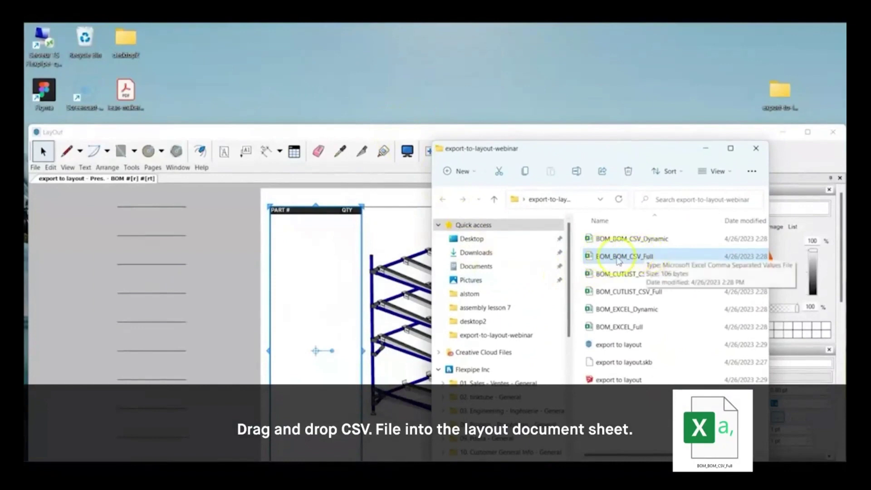
{"action": "left_click_drag", "start_coordinate": [599, 258], "coordinate": [376, 252]}
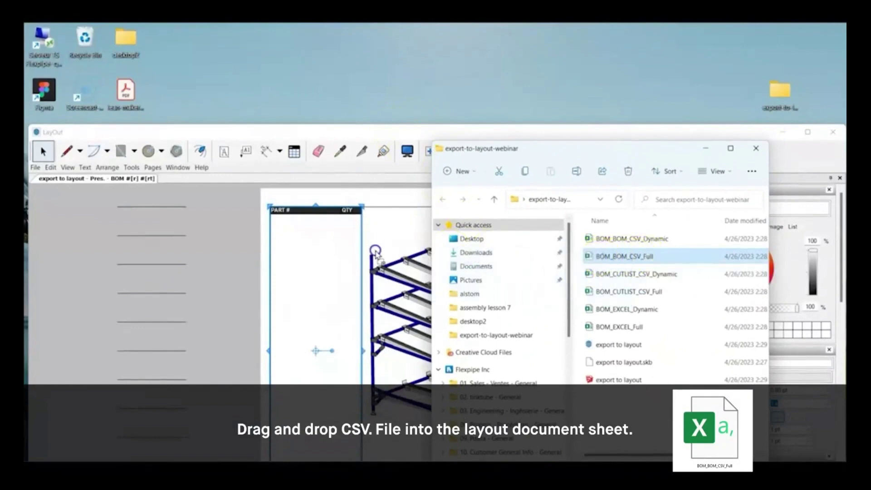
{"action": "left_click_drag", "start_coordinate": [324, 258], "coordinate": [310, 289]}
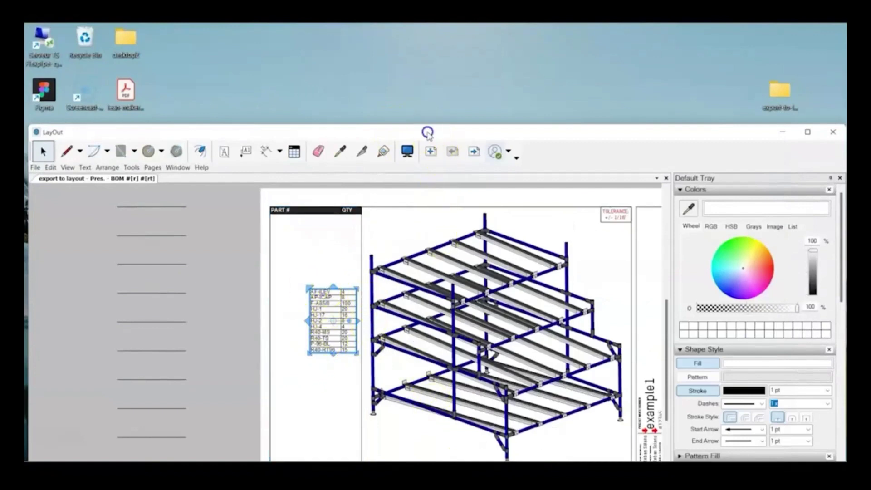
Maximize LayOut and stretch the BOM table to fill the PART # and QTY columns.
{"action": "left_click_drag", "start_coordinate": [428, 132], "coordinate": [408, 44]}
{"action": "left_click", "coordinate": [790, 44]}
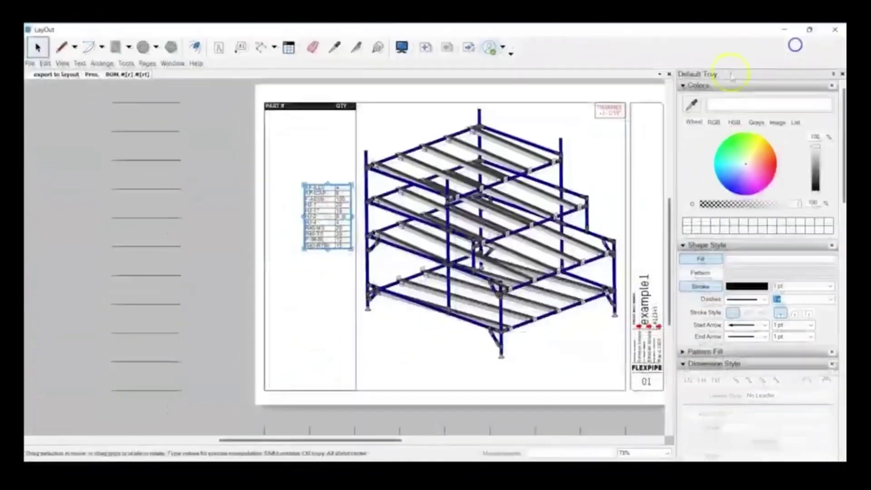
{"action": "left_click_drag", "start_coordinate": [328, 202], "coordinate": [288, 125]}
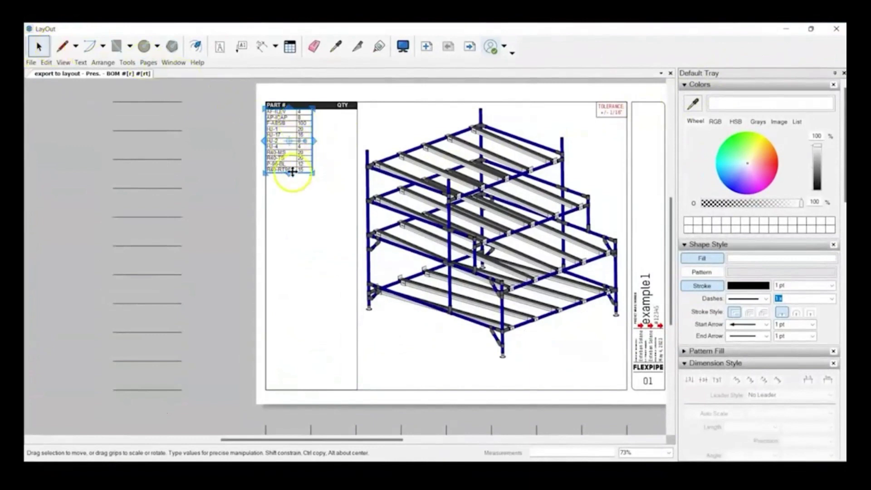
{"action": "scroll", "coordinate": [267, 179], "scroll_direction": "up", "scroll_amount": 1}
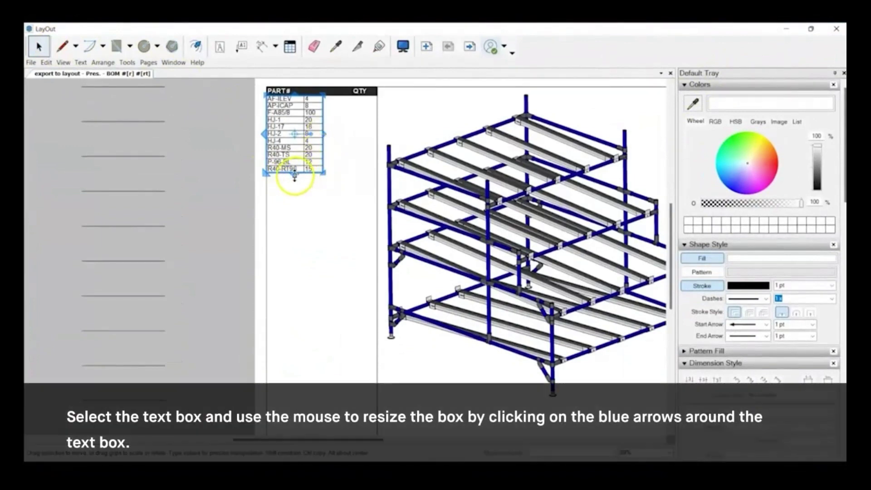
{"action": "left_click_drag", "start_coordinate": [294, 173], "coordinate": [291, 393]}
{"action": "scroll", "coordinate": [294, 313], "scroll_direction": "down", "scroll_amount": 2}
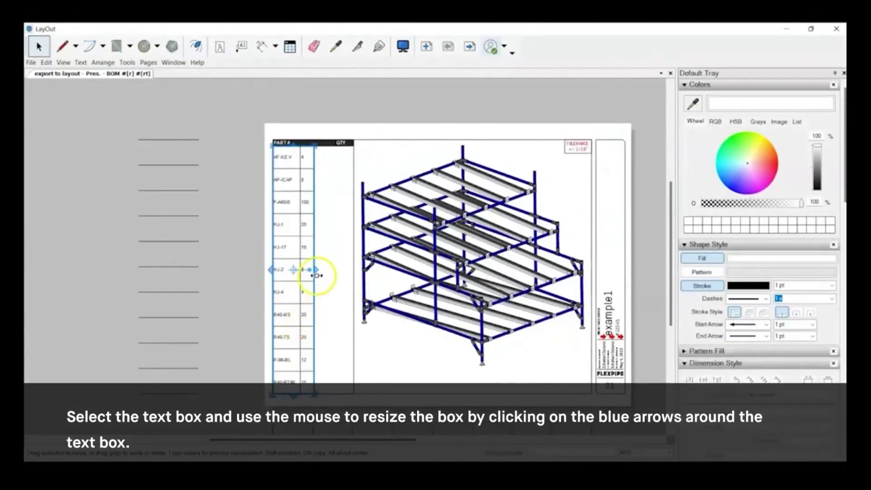
{"action": "left_click_drag", "start_coordinate": [316, 271], "coordinate": [354, 277]}
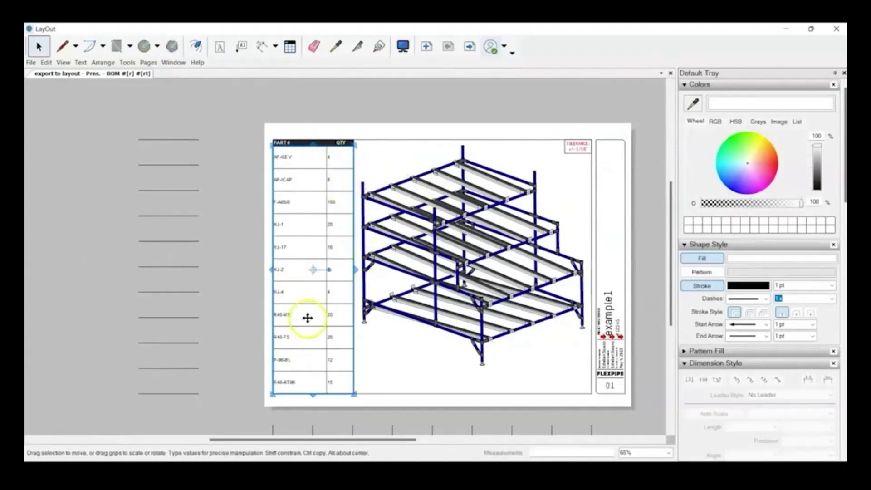
{"action": "scroll", "coordinate": [295, 275], "scroll_direction": "up", "scroll_amount": 3}
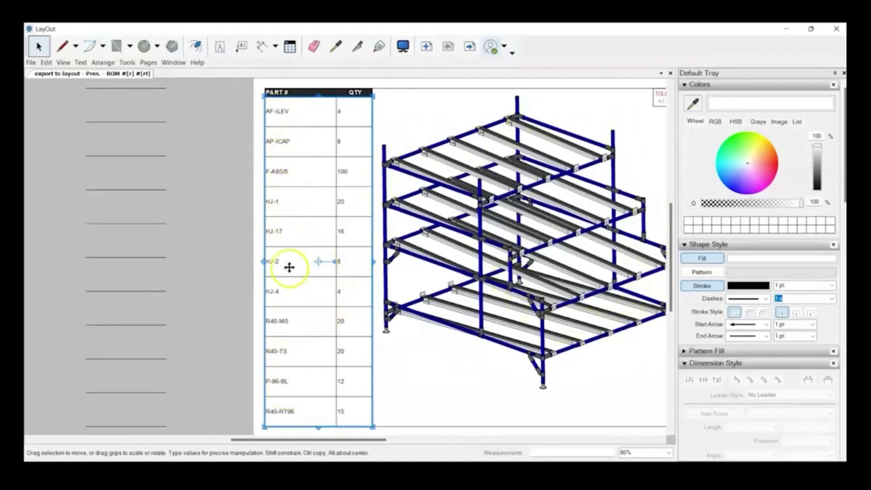
{"action": "scroll", "coordinate": [287, 267], "scroll_direction": "down", "scroll_amount": 2}
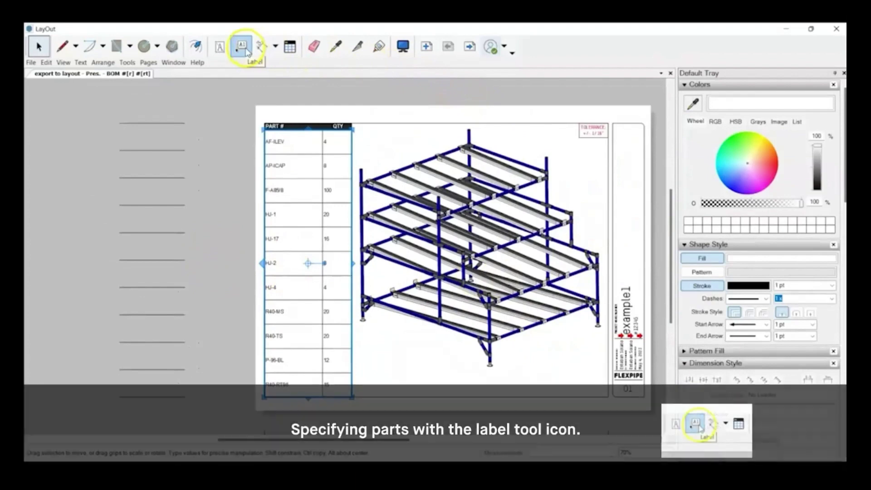
With the Label tool, point a leader at the upper-right post top reading AP-ICAP.
{"action": "left_click", "coordinate": [244, 47]}
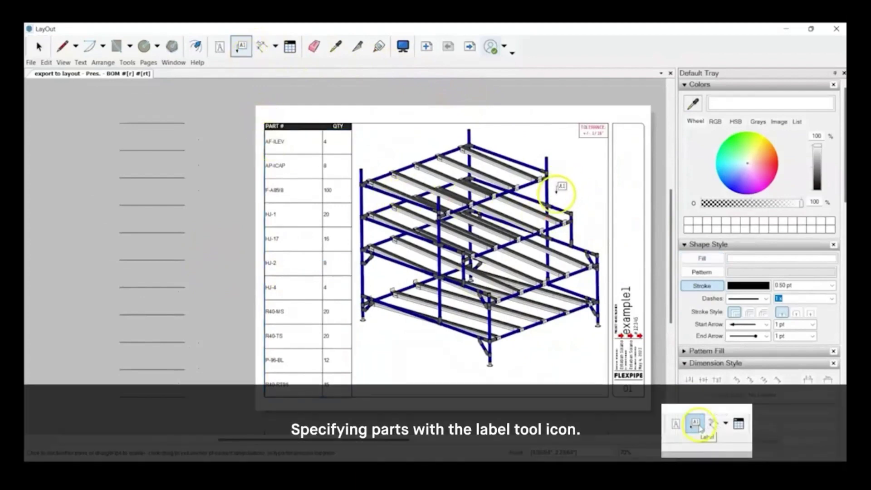
{"action": "scroll", "coordinate": [556, 171], "scroll_direction": "up", "scroll_amount": 1}
{"action": "scroll", "coordinate": [556, 154], "scroll_direction": "up", "scroll_amount": 1}
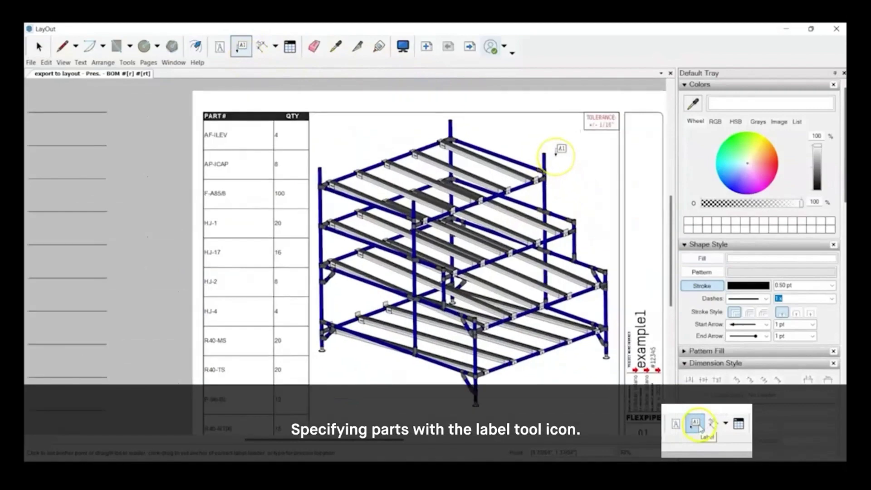
{"action": "scroll", "coordinate": [556, 152], "scroll_direction": "up", "scroll_amount": 6}
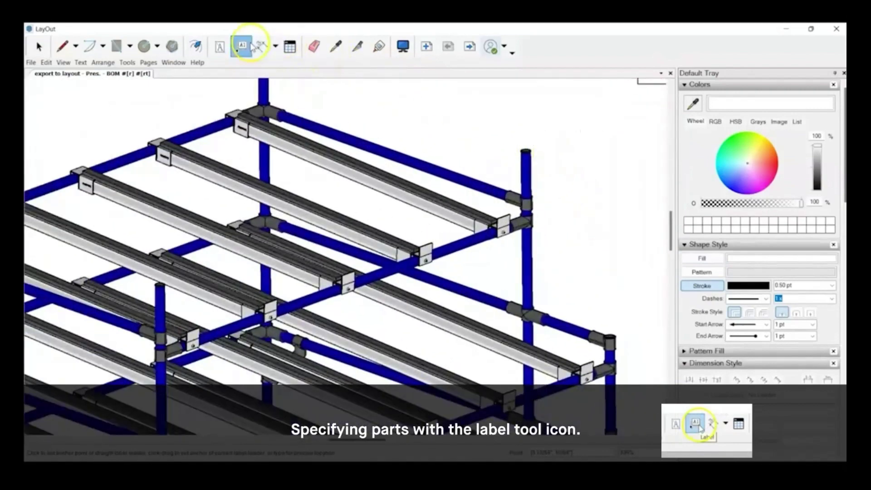
{"action": "left_click", "coordinate": [249, 46]}
{"action": "scroll", "coordinate": [558, 131], "scroll_direction": "up", "scroll_amount": 5}
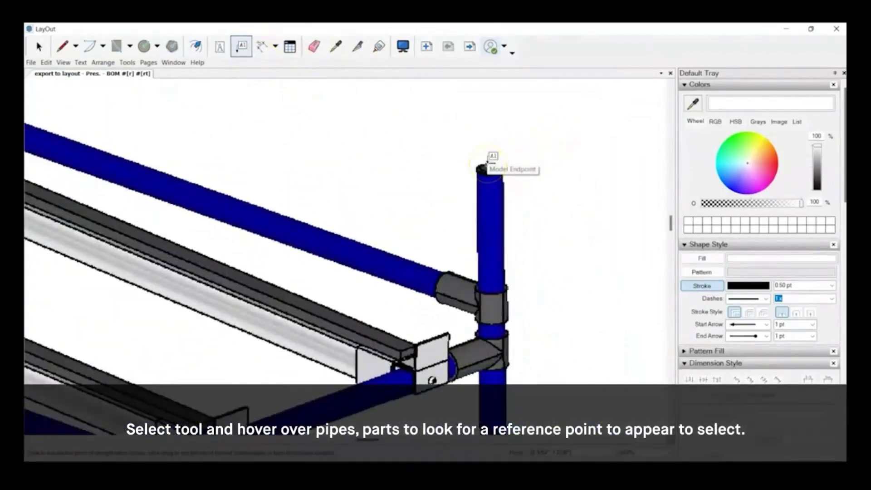
{"action": "left_click", "coordinate": [487, 163]}
{"action": "scroll", "coordinate": [486, 161], "scroll_direction": "down", "scroll_amount": 5}
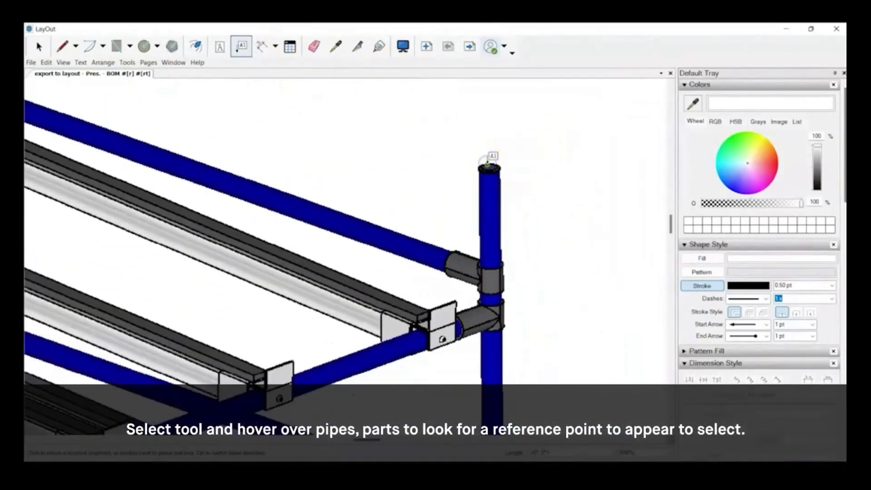
{"action": "left_click", "coordinate": [488, 119]}
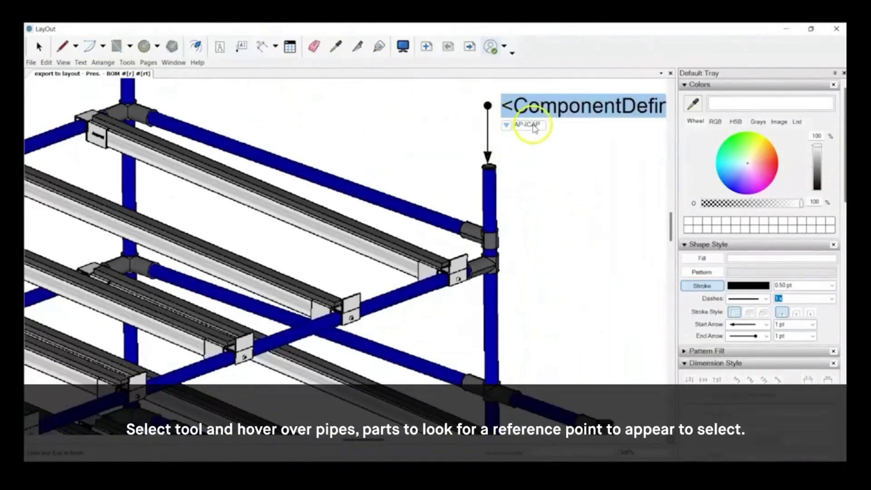
{"action": "left_click", "coordinate": [530, 125]}
{"action": "scroll", "coordinate": [466, 146], "scroll_direction": "down", "scroll_amount": 5}
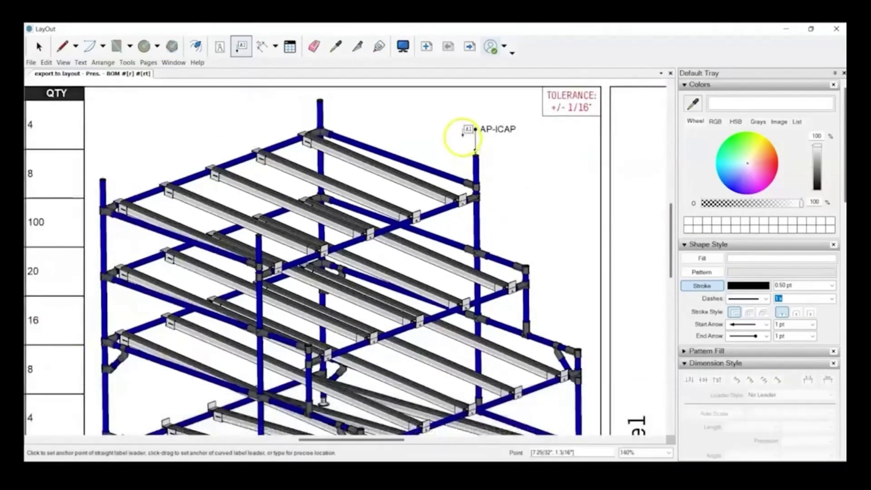
{"action": "scroll", "coordinate": [462, 135], "scroll_direction": "down", "scroll_amount": 5}
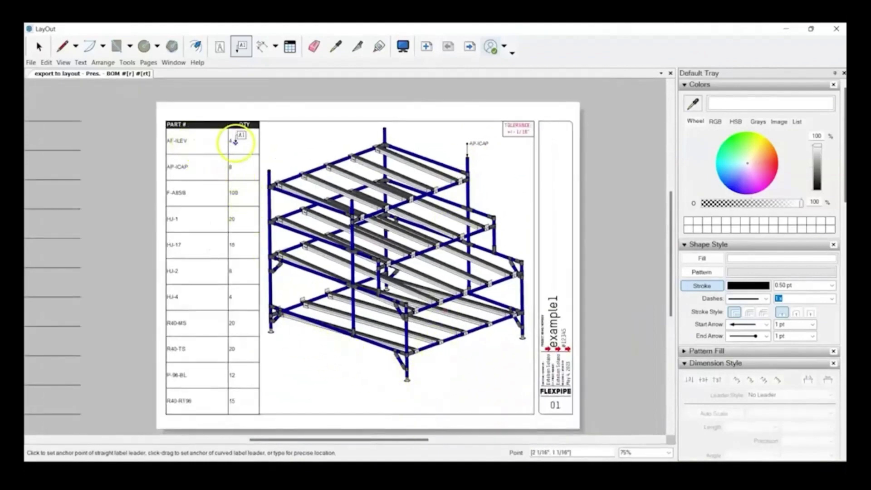
Point a leader label at the front leg's foot, using the AF-ILEV component definition as text.
{"action": "scroll", "coordinate": [411, 376], "scroll_direction": "up", "scroll_amount": 8}
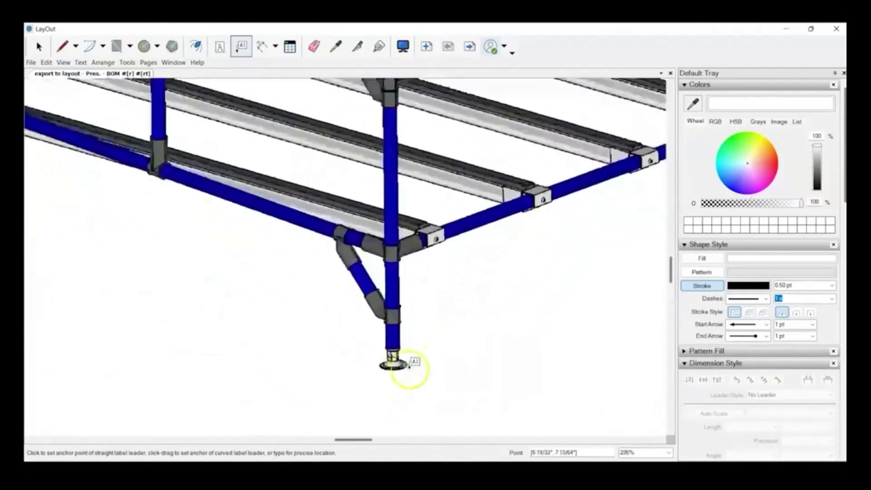
{"action": "scroll", "coordinate": [410, 367], "scroll_direction": "up", "scroll_amount": 6}
{"action": "left_click", "coordinate": [401, 350]}
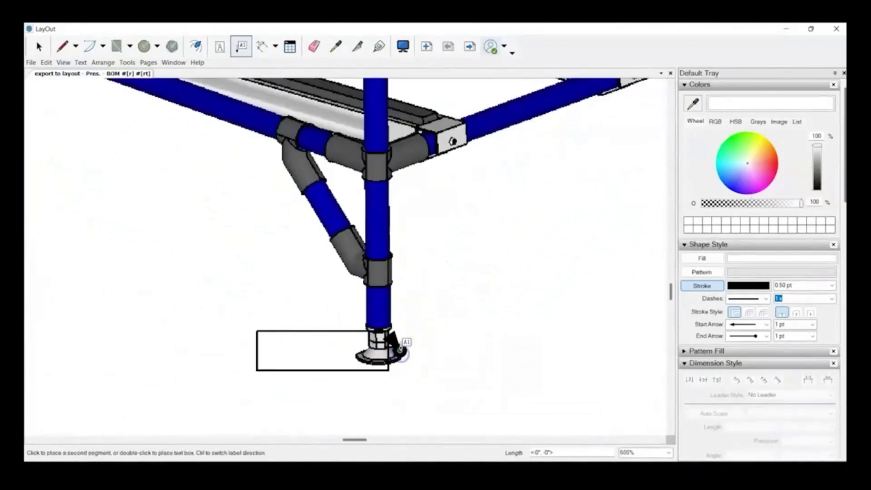
{"action": "double_click", "coordinate": [507, 354]}
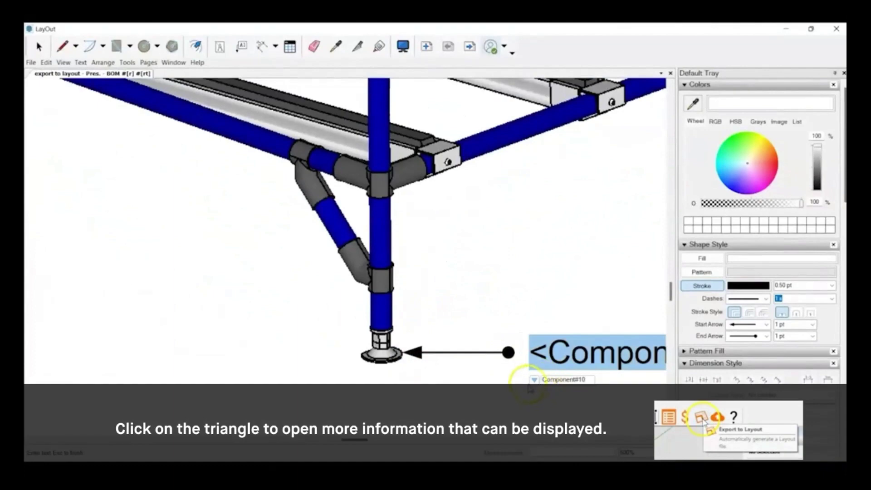
{"action": "scroll", "coordinate": [416, 341], "scroll_direction": "down", "scroll_amount": 5}
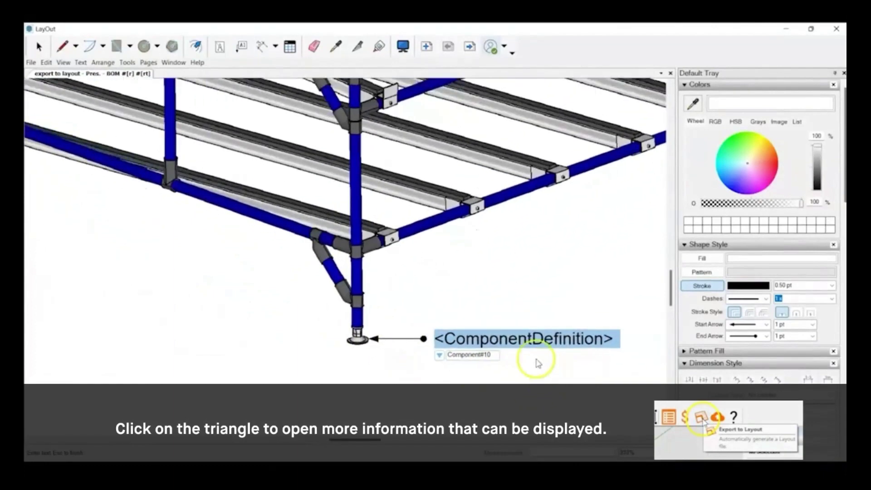
{"action": "left_click", "coordinate": [441, 356]}
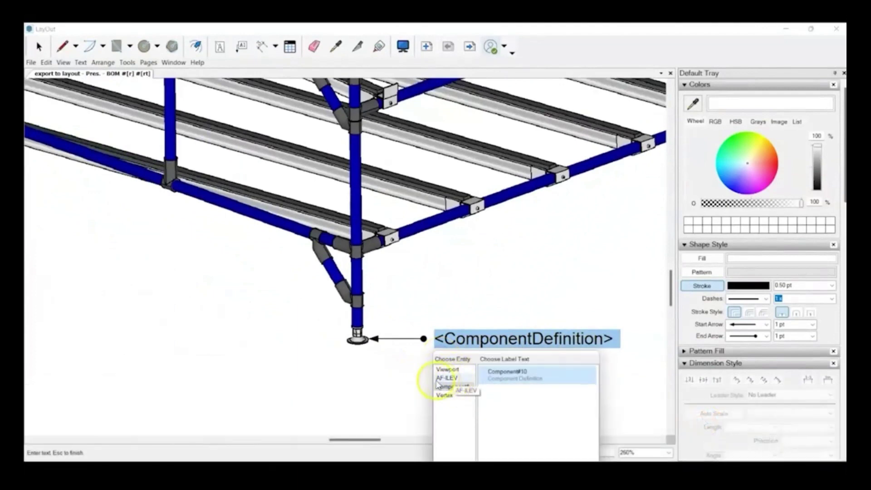
{"action": "left_click", "coordinate": [455, 379]}
{"action": "left_click", "coordinate": [511, 375]}
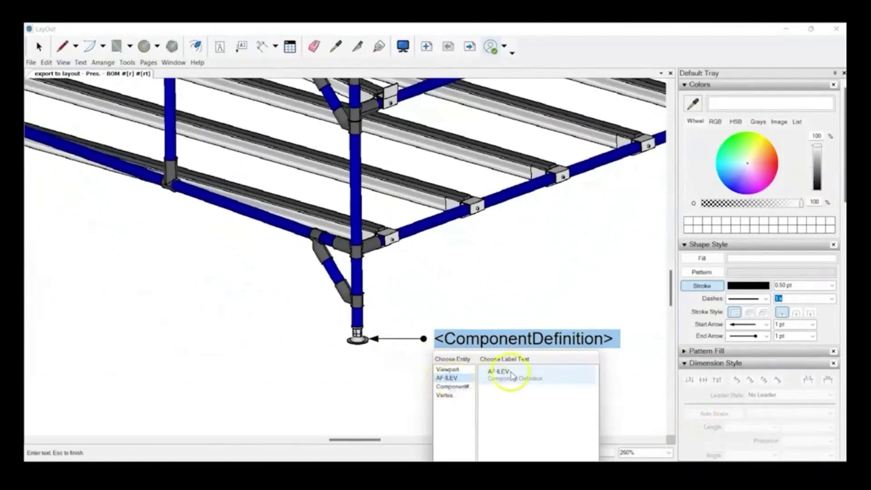
{"action": "double_click", "coordinate": [510, 377]}
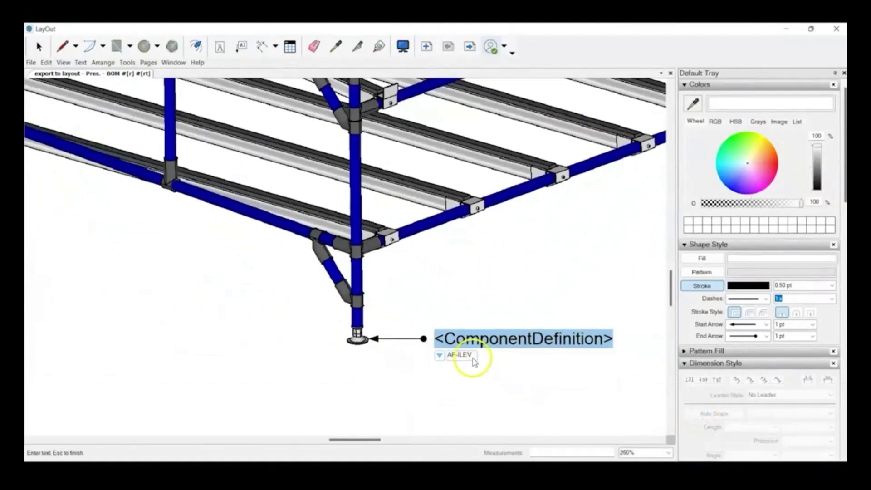
{"action": "left_click", "coordinate": [474, 361]}
{"action": "scroll", "coordinate": [472, 360], "scroll_direction": "down", "scroll_amount": 3}
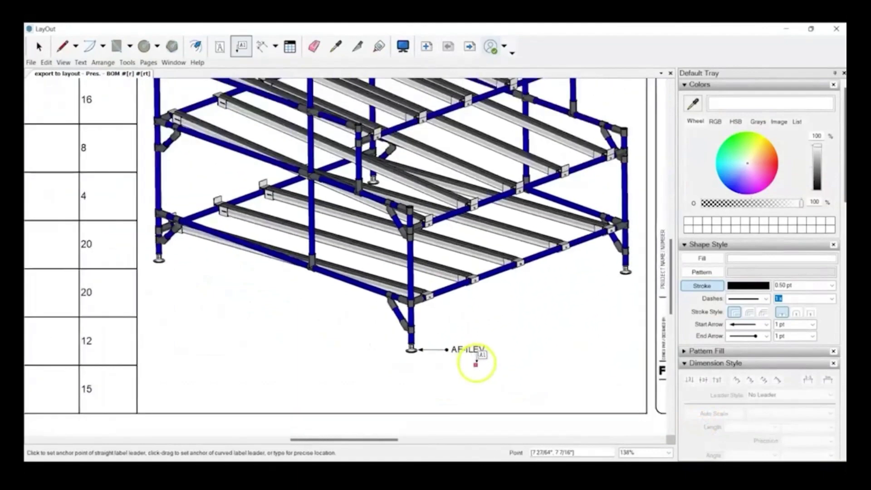
{"action": "scroll", "coordinate": [475, 363], "scroll_direction": "down", "scroll_amount": 5}
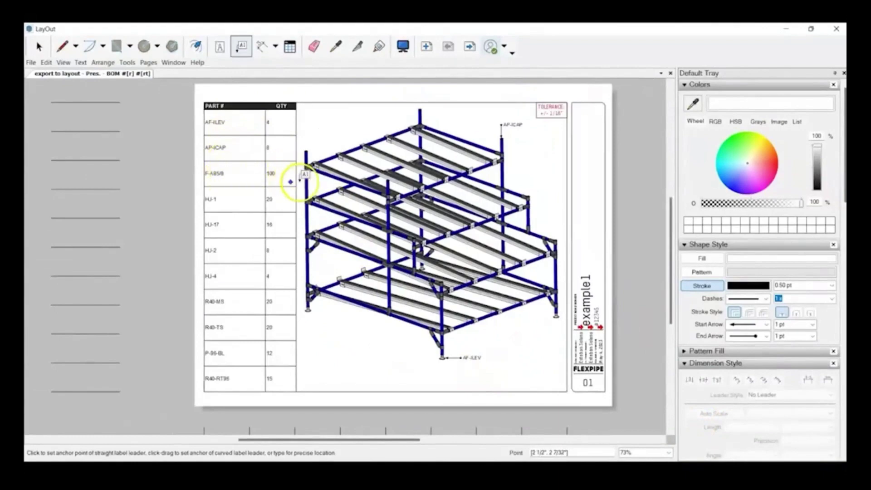
Label the post joint F-A85/8#1 with its text placed to the right.
{"action": "scroll", "coordinate": [501, 156], "scroll_direction": "up", "scroll_amount": 4}
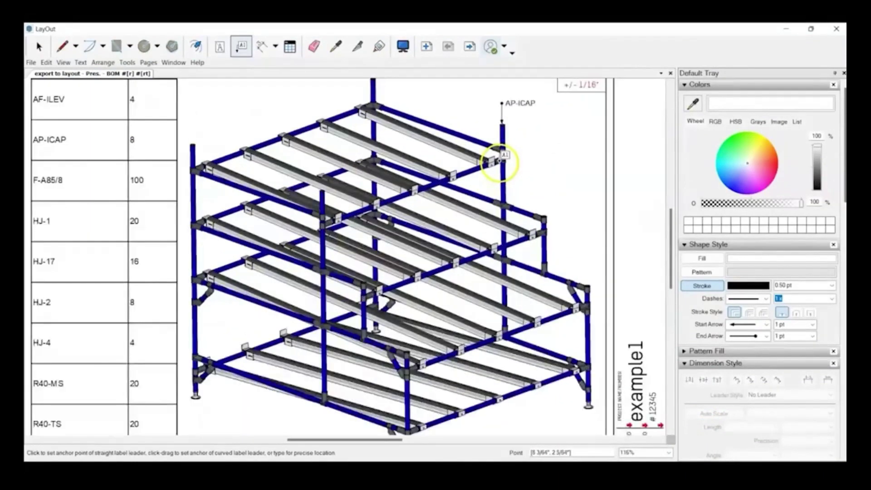
{"action": "scroll", "coordinate": [501, 157], "scroll_direction": "up", "scroll_amount": 10}
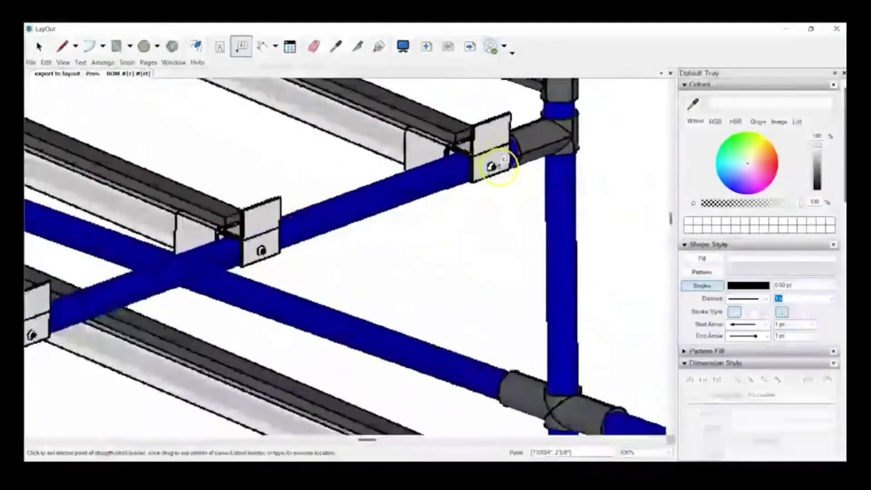
{"action": "scroll", "coordinate": [499, 165], "scroll_direction": "up", "scroll_amount": 6}
{"action": "left_click", "coordinate": [484, 163]}
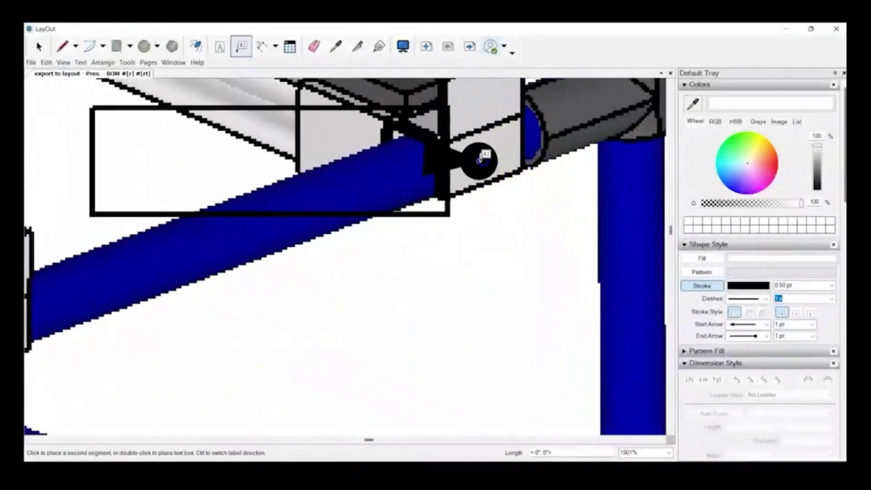
{"action": "scroll", "coordinate": [476, 159], "scroll_direction": "down", "scroll_amount": 15}
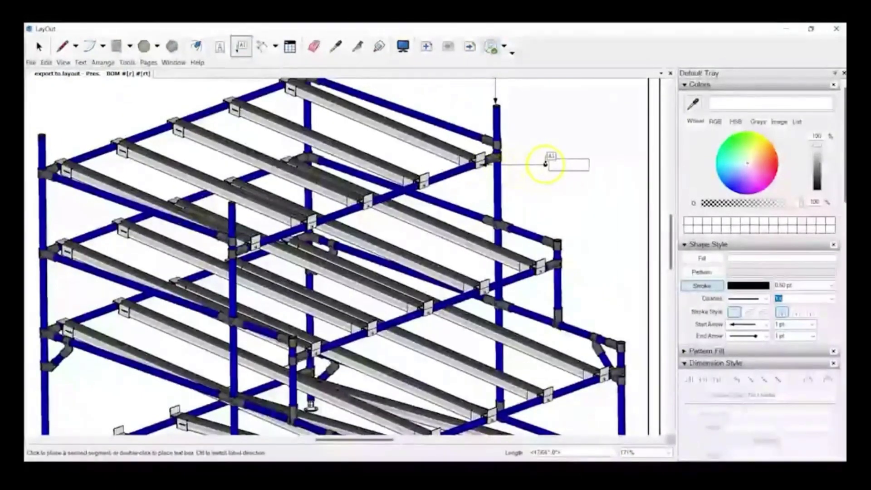
{"action": "left_click", "coordinate": [546, 165]}
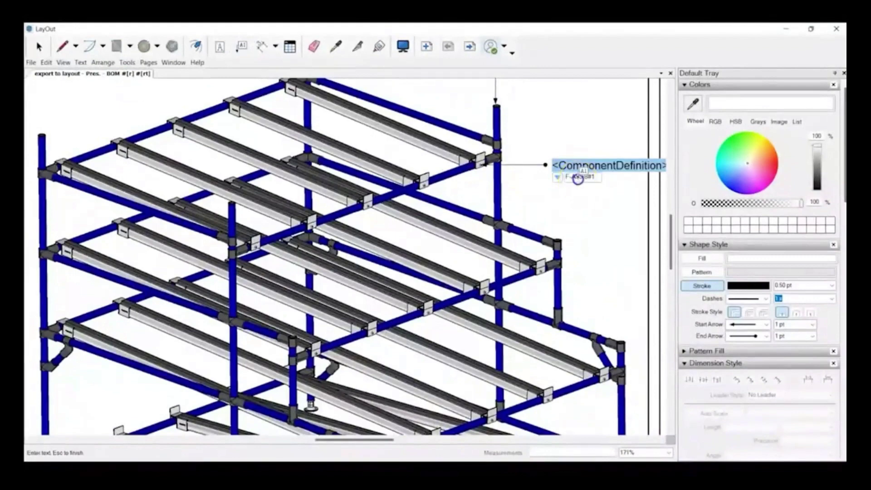
{"action": "left_click", "coordinate": [578, 177]}
{"action": "scroll", "coordinate": [585, 177], "scroll_direction": "down", "scroll_amount": 5}
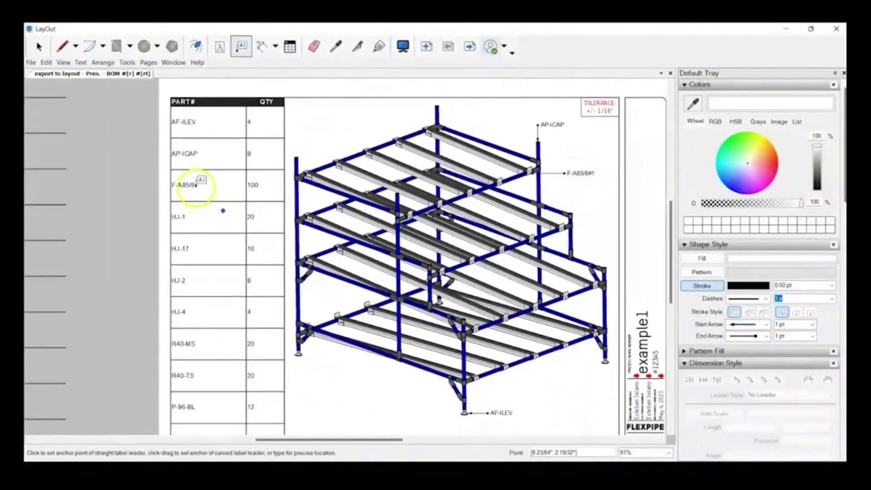
{"action": "scroll", "coordinate": [183, 217], "scroll_direction": "up", "scroll_amount": 4}
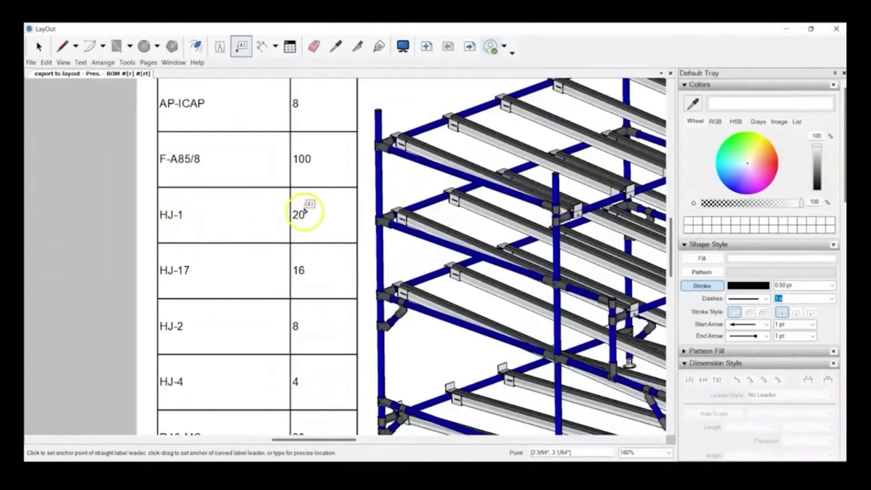
{"action": "scroll", "coordinate": [305, 211], "scroll_direction": "down", "scroll_amount": 6}
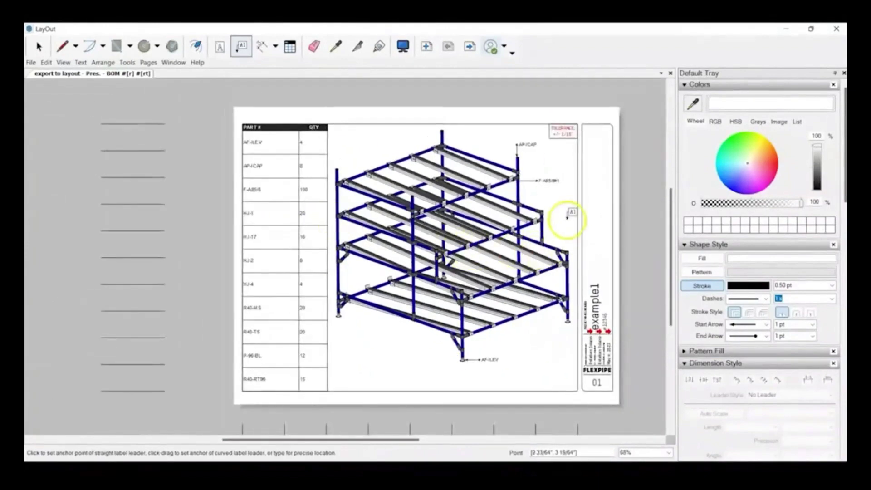
Label the corner pipe elbow at the right-hand corner HJ-1.
{"action": "scroll", "coordinate": [567, 213], "scroll_direction": "up", "scroll_amount": 10}
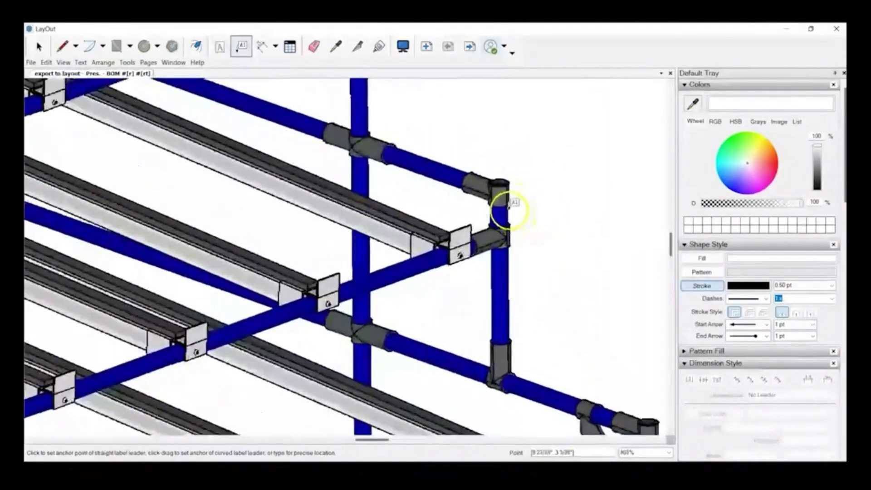
{"action": "scroll", "coordinate": [498, 197], "scroll_direction": "up", "scroll_amount": 1}
{"action": "scroll", "coordinate": [502, 191], "scroll_direction": "up", "scroll_amount": 2}
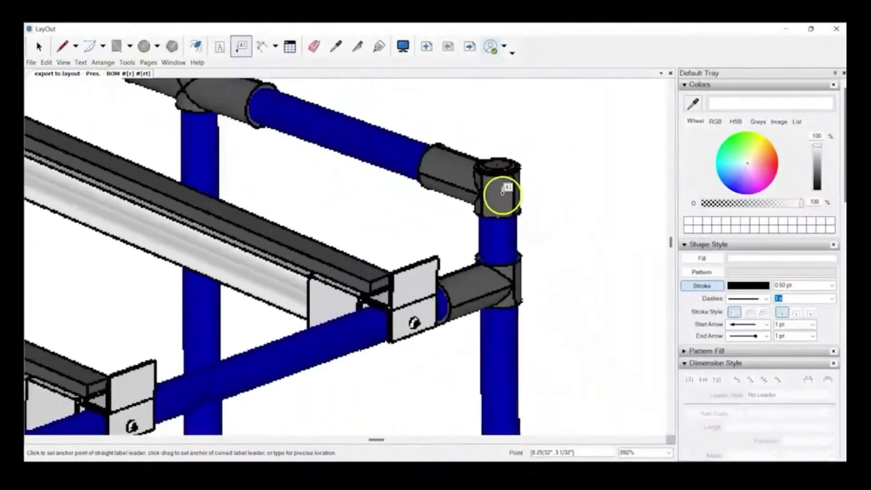
{"action": "scroll", "coordinate": [513, 191], "scroll_direction": "up", "scroll_amount": 2}
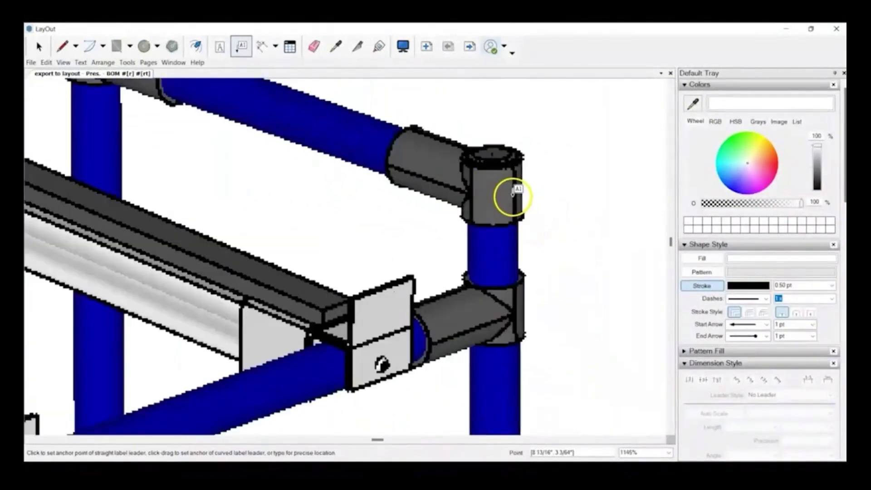
{"action": "left_click", "coordinate": [516, 175]}
{"action": "scroll", "coordinate": [516, 175], "scroll_direction": "down", "scroll_amount": 6}
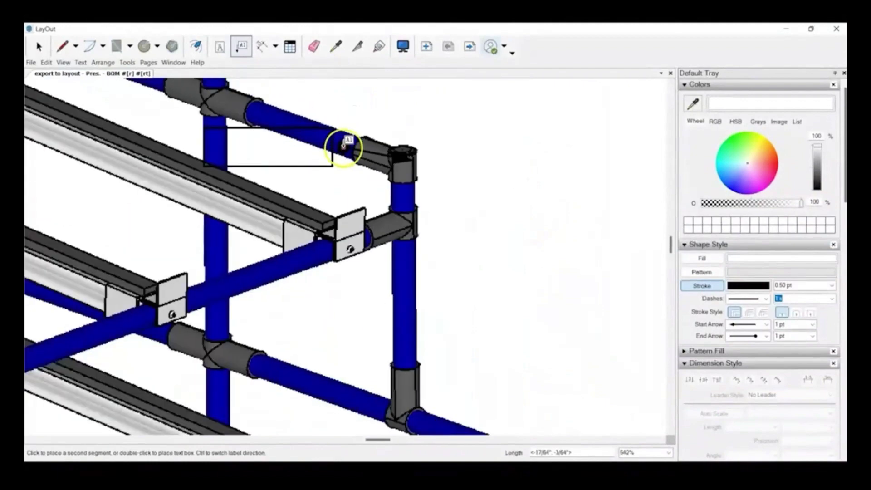
{"action": "double_click", "coordinate": [452, 157]}
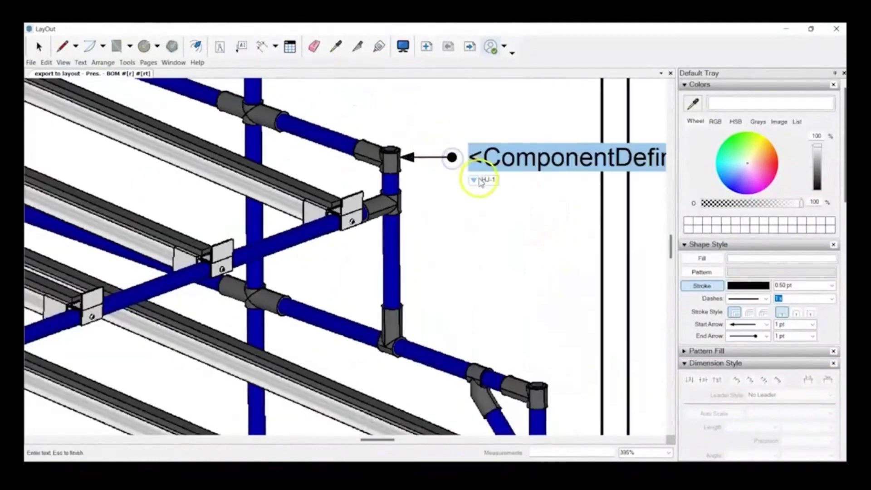
{"action": "left_click", "coordinate": [486, 180]}
{"action": "scroll", "coordinate": [487, 177], "scroll_direction": "down", "scroll_amount": 4}
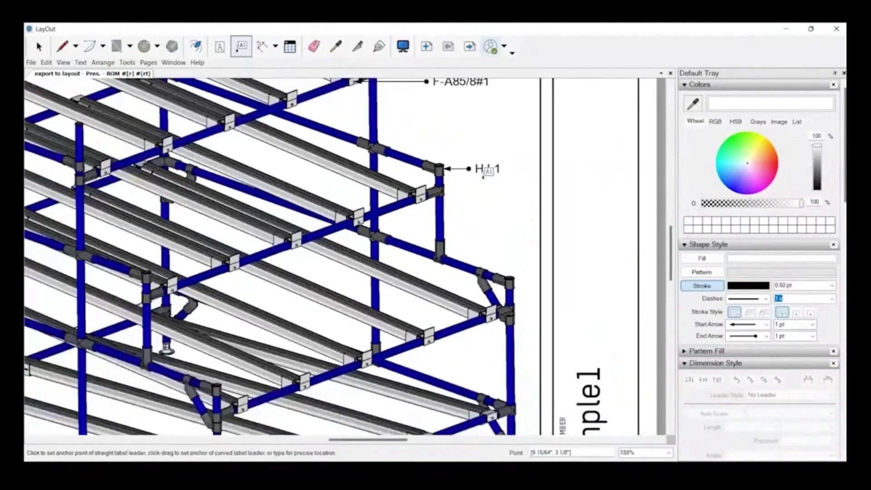
{"action": "scroll", "coordinate": [488, 177], "scroll_direction": "down", "scroll_amount": 4}
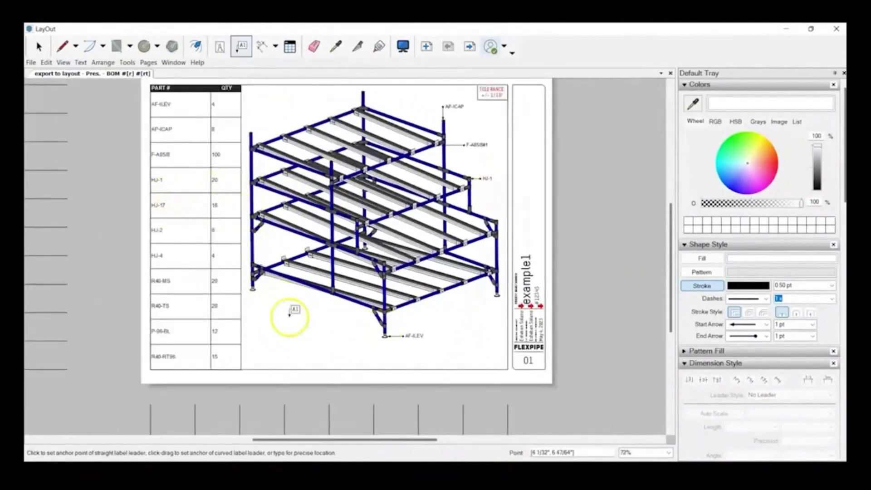
Label the angled brace elbow HJ-17 with text below it.
{"action": "scroll", "coordinate": [255, 271], "scroll_direction": "up", "scroll_amount": 7}
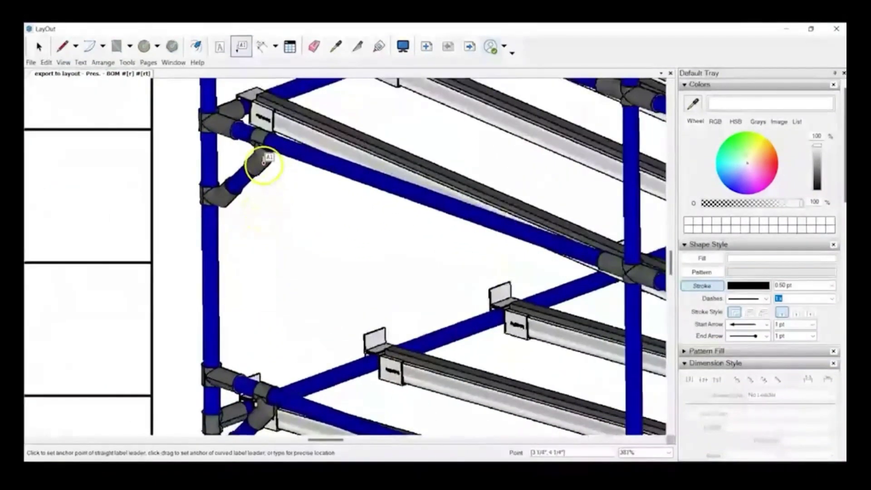
{"action": "left_click", "coordinate": [264, 169]}
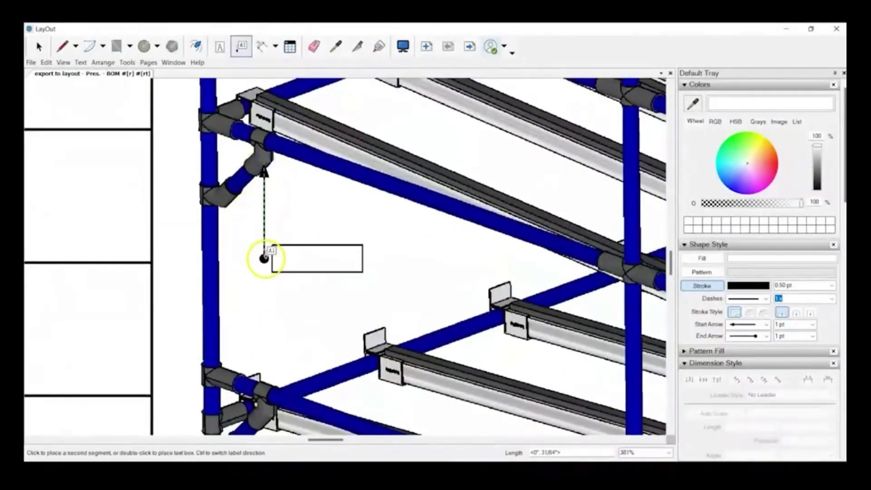
{"action": "double_click", "coordinate": [264, 244]}
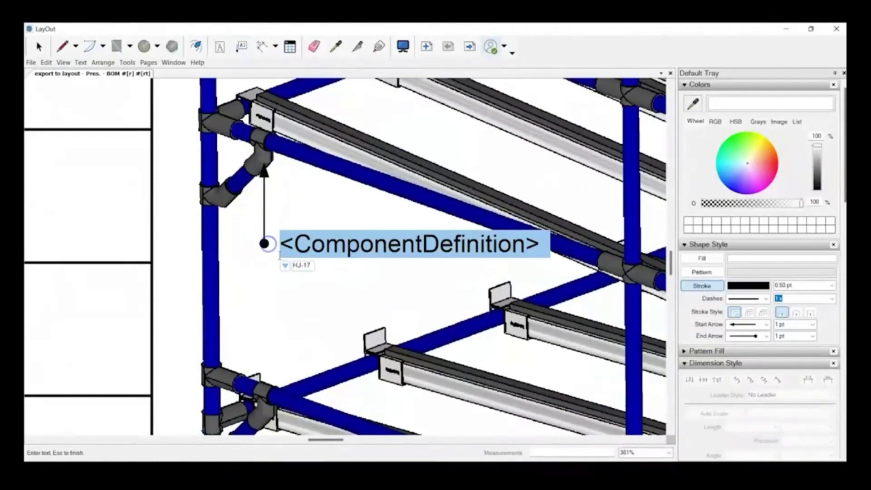
{"action": "left_click", "coordinate": [299, 266]}
{"action": "scroll", "coordinate": [298, 264], "scroll_direction": "down", "scroll_amount": 6}
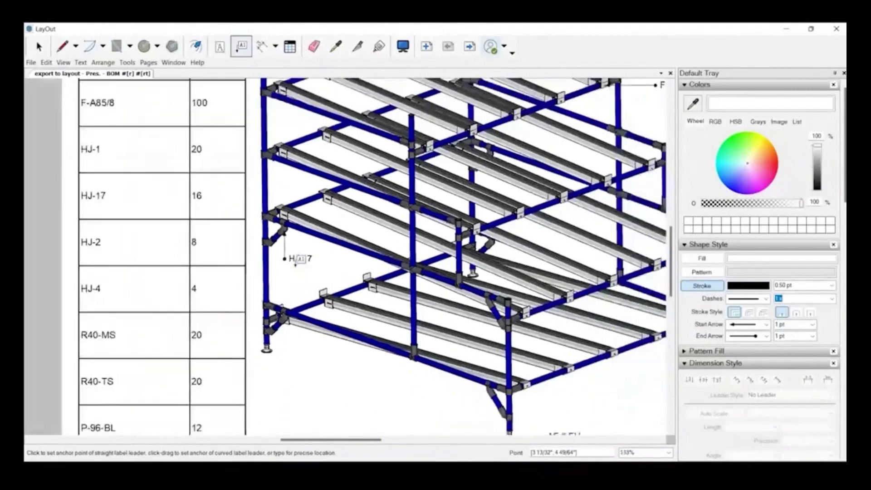
{"action": "scroll", "coordinate": [296, 263], "scroll_direction": "down", "scroll_amount": 1}
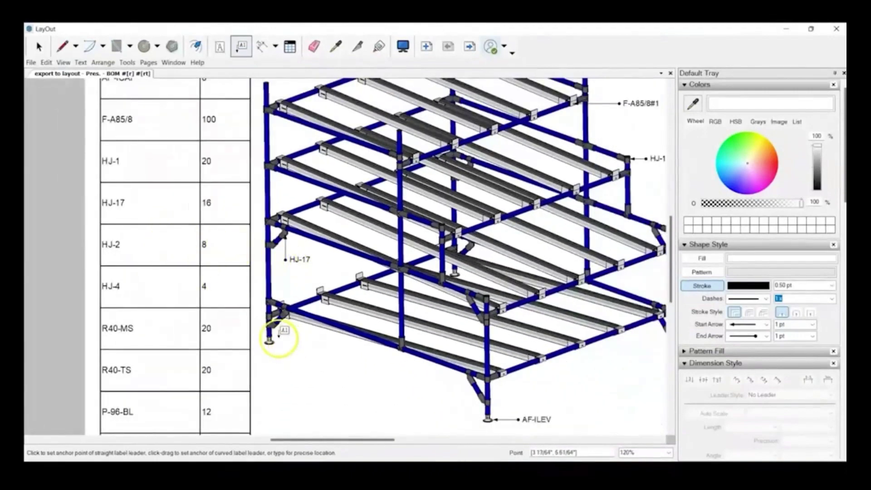
{"action": "scroll", "coordinate": [278, 337], "scroll_direction": "down", "scroll_amount": 2}
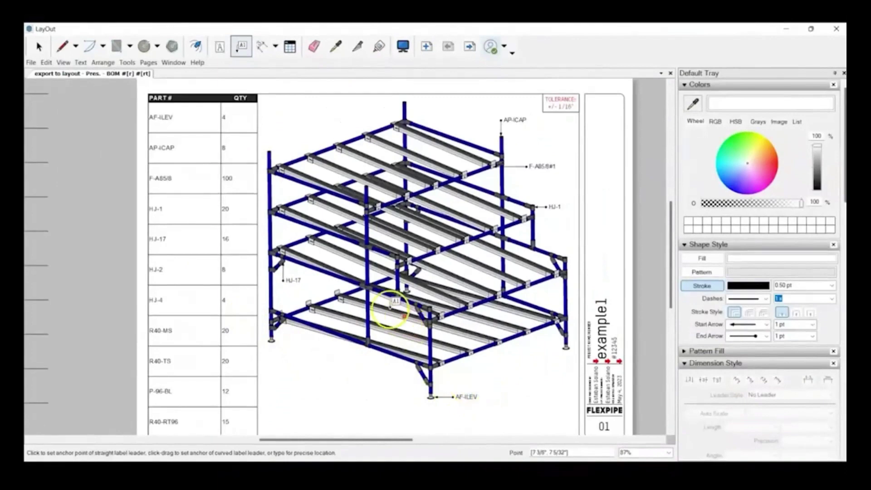
Add a label at the top post joint, then undo it since it read P-96-BL#1.
{"action": "scroll", "coordinate": [402, 121], "scroll_direction": "up", "scroll_amount": 7}
{"action": "scroll", "coordinate": [405, 128], "scroll_direction": "up", "scroll_amount": 3}
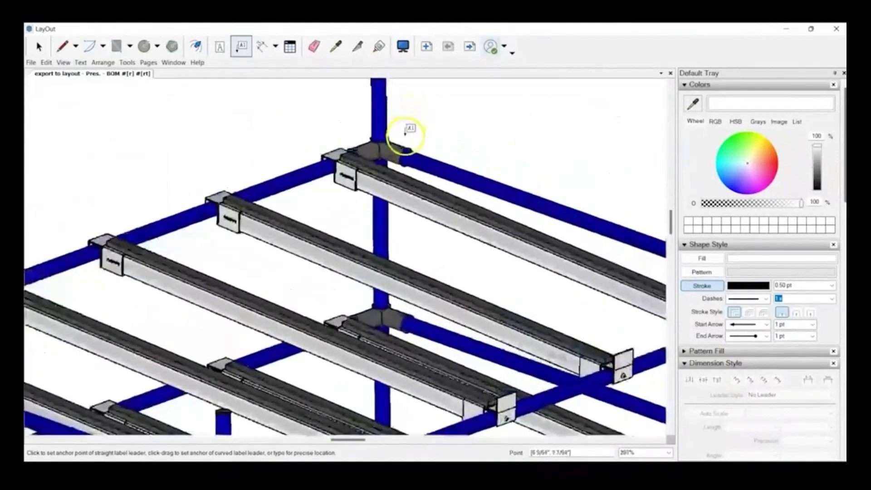
{"action": "left_click", "coordinate": [385, 147]}
{"action": "scroll", "coordinate": [384, 147], "scroll_direction": "down", "scroll_amount": 2}
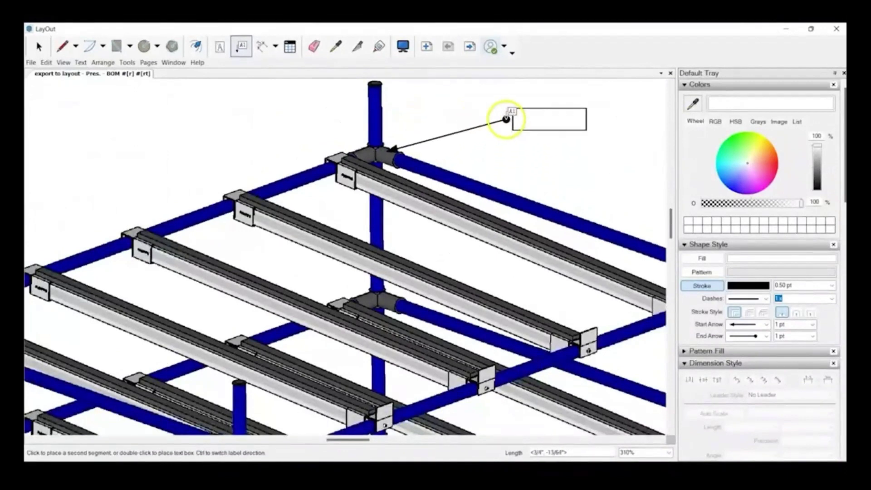
{"action": "double_click", "coordinate": [506, 119]}
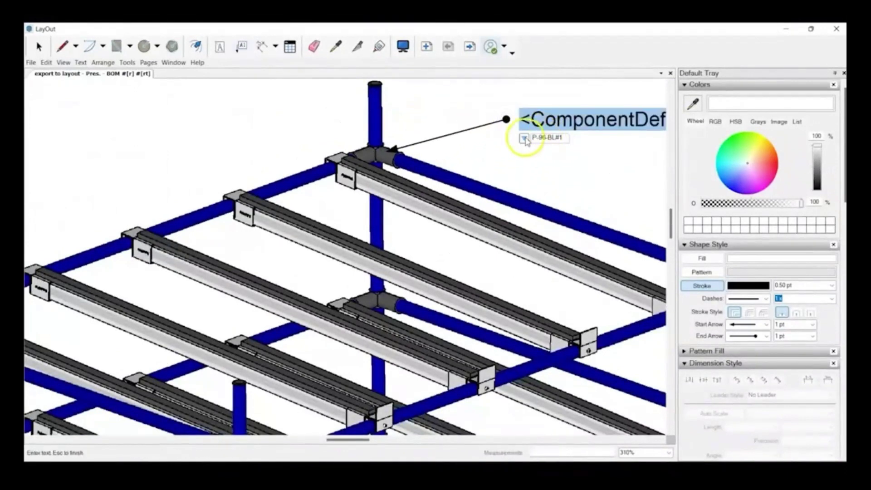
{"action": "left_click", "coordinate": [522, 165]}
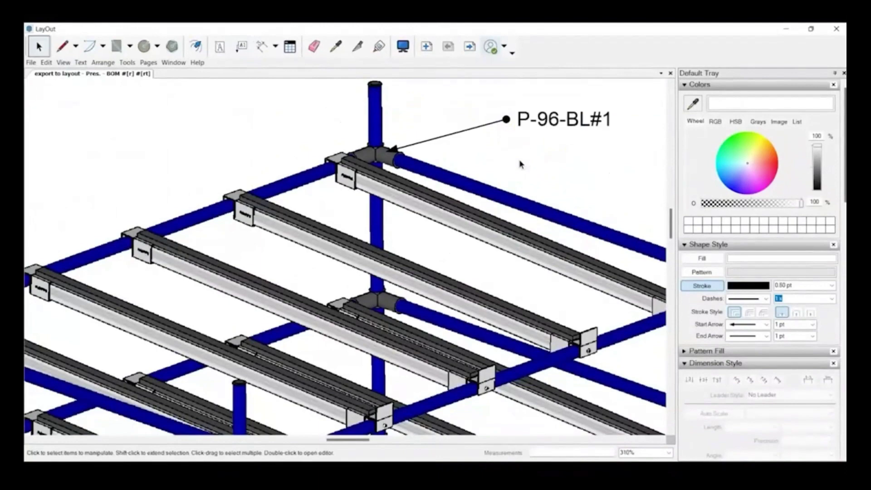
{"action": "key", "text": "ctrl+z"}
{"action": "left_click", "coordinate": [515, 154]}
Relabel the same top corner joint HJ-2 with text above it.
{"action": "left_click", "coordinate": [242, 46]}
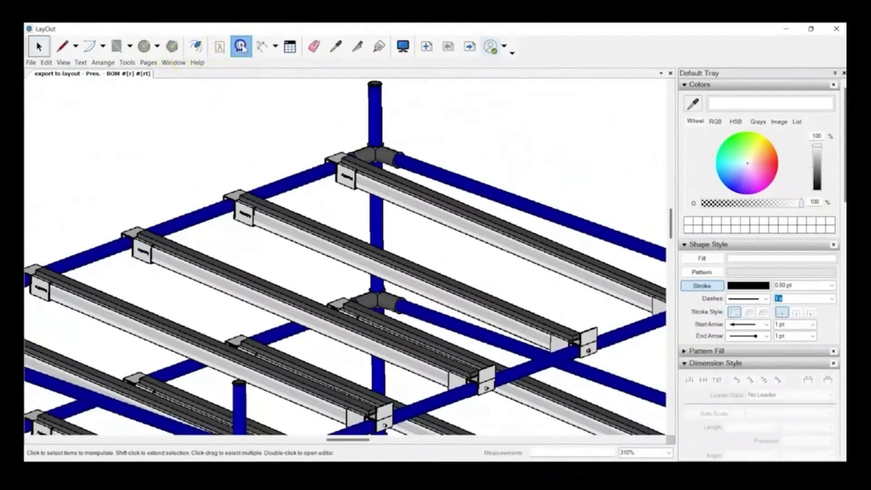
{"action": "scroll", "coordinate": [389, 150], "scroll_direction": "up", "scroll_amount": 2}
{"action": "left_click", "coordinate": [389, 149]}
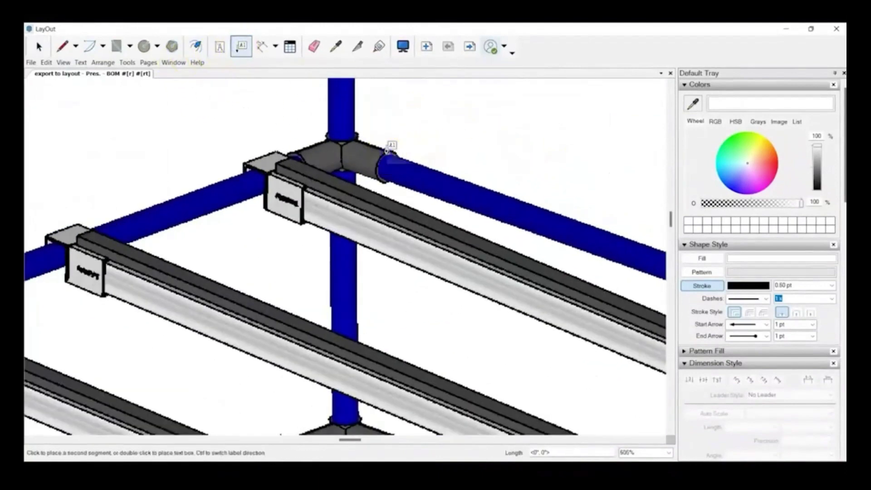
{"action": "scroll", "coordinate": [409, 146], "scroll_direction": "down", "scroll_amount": 1}
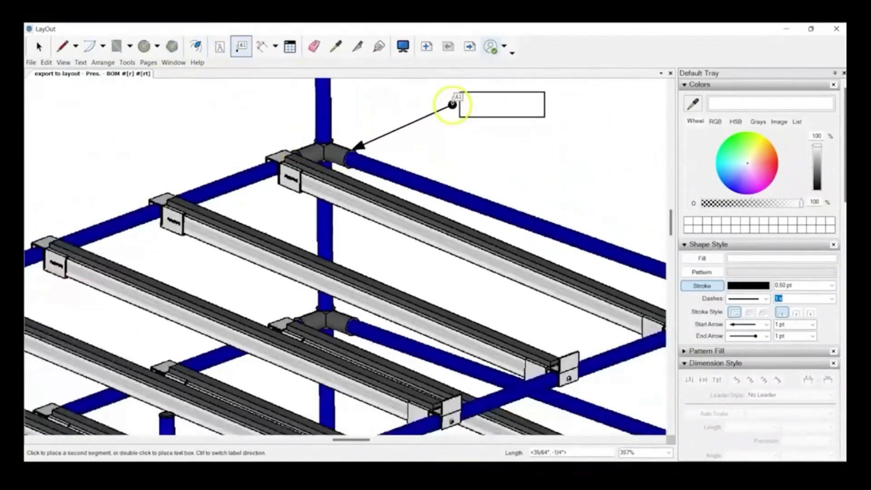
{"action": "left_click", "coordinate": [453, 105]}
{"action": "left_click", "coordinate": [483, 129]}
{"action": "scroll", "coordinate": [363, 152], "scroll_direction": "down", "scroll_amount": 7}
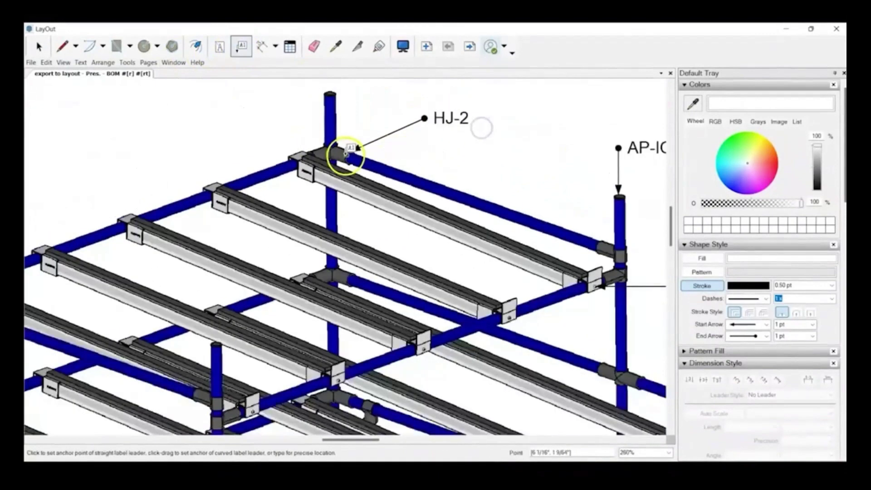
{"action": "scroll", "coordinate": [400, 171], "scroll_direction": "down", "scroll_amount": 2}
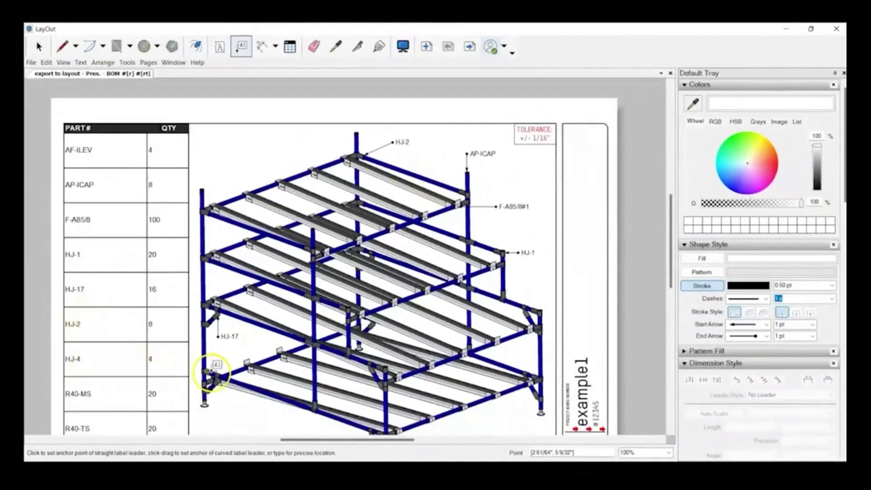
Label the upper side joint HJ-4.
{"action": "scroll", "coordinate": [299, 376], "scroll_direction": "up", "scroll_amount": 3}
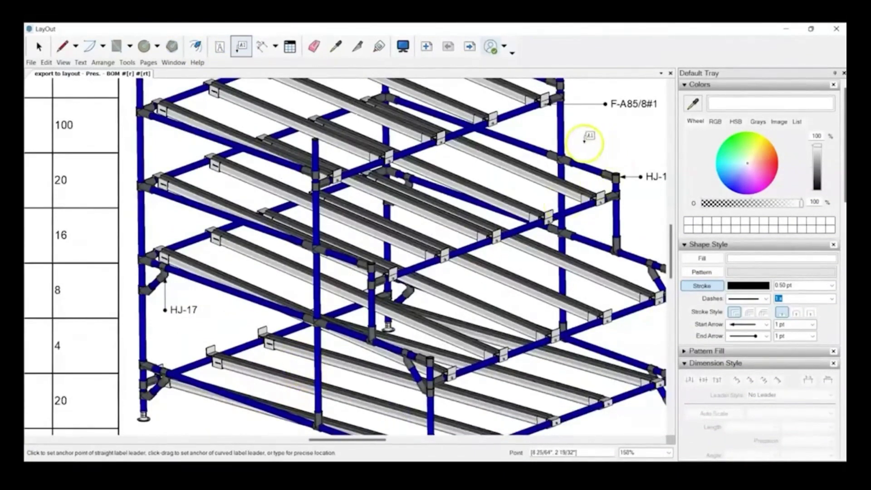
{"action": "scroll", "coordinate": [585, 141], "scroll_direction": "up", "scroll_amount": 5}
{"action": "left_click", "coordinate": [543, 175]}
{"action": "scroll", "coordinate": [546, 168], "scroll_direction": "down", "scroll_amount": 4}
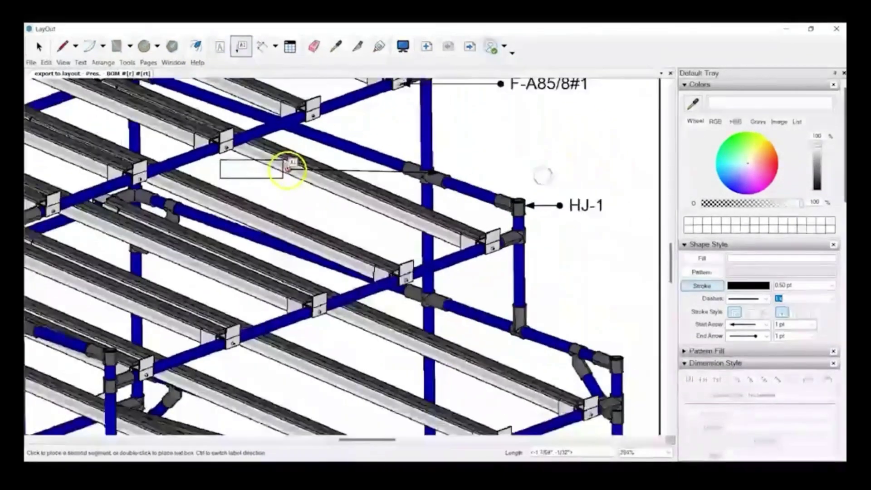
{"action": "double_click", "coordinate": [474, 170]}
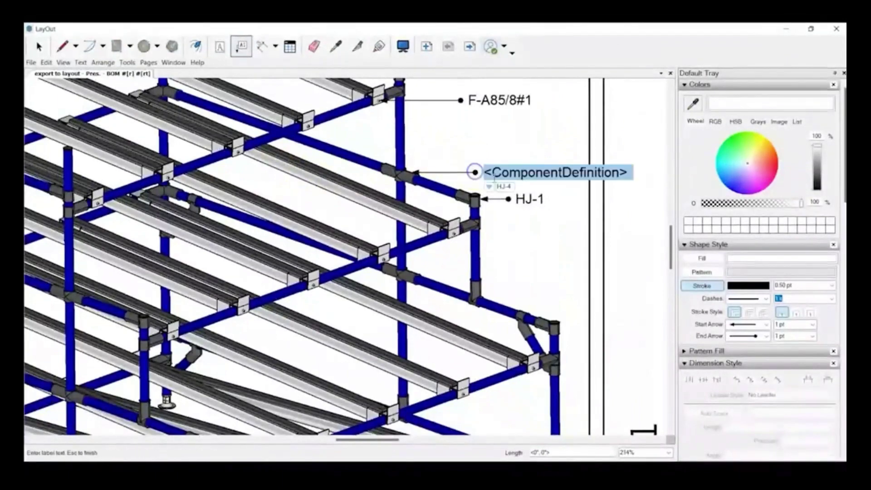
{"action": "left_click", "coordinate": [502, 189]}
{"action": "scroll", "coordinate": [504, 188], "scroll_direction": "down", "scroll_amount": 4}
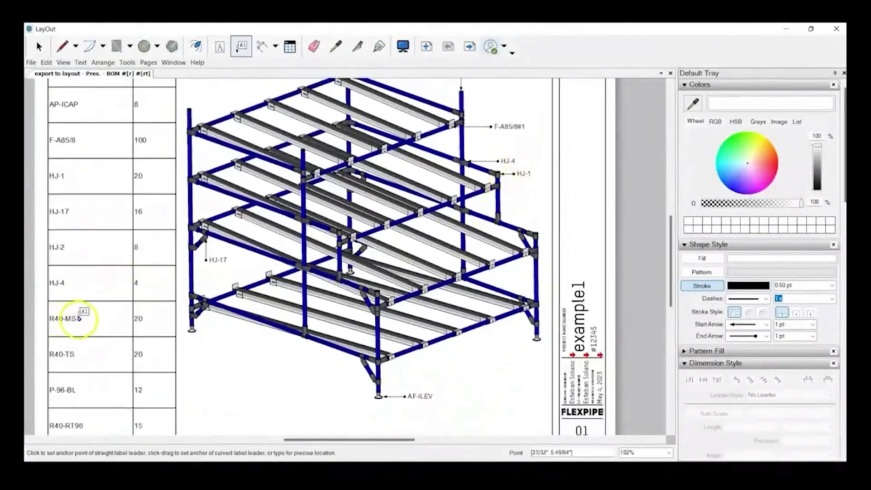
{"action": "scroll", "coordinate": [321, 379], "scroll_direction": "down", "scroll_amount": 3}
Label the top shelf rail end R40-MS with text above the rail.
{"action": "scroll", "coordinate": [321, 127], "scroll_direction": "up", "scroll_amount": 4}
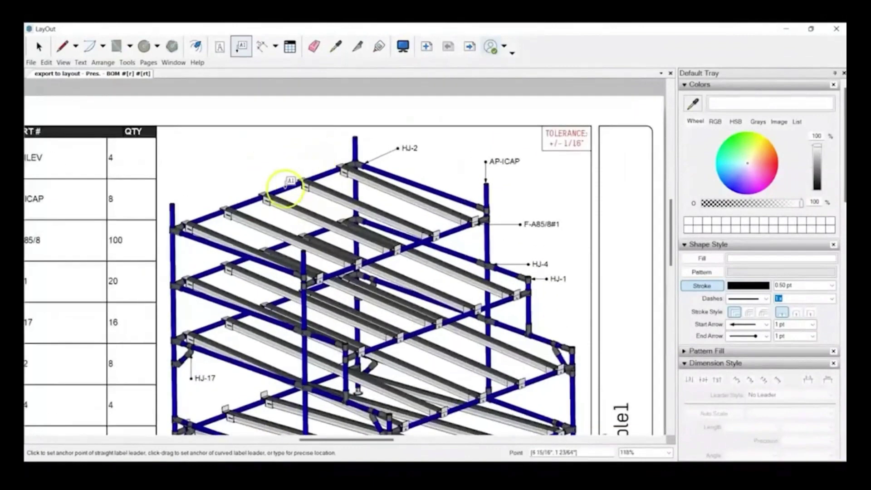
{"action": "scroll", "coordinate": [286, 185], "scroll_direction": "up", "scroll_amount": 7}
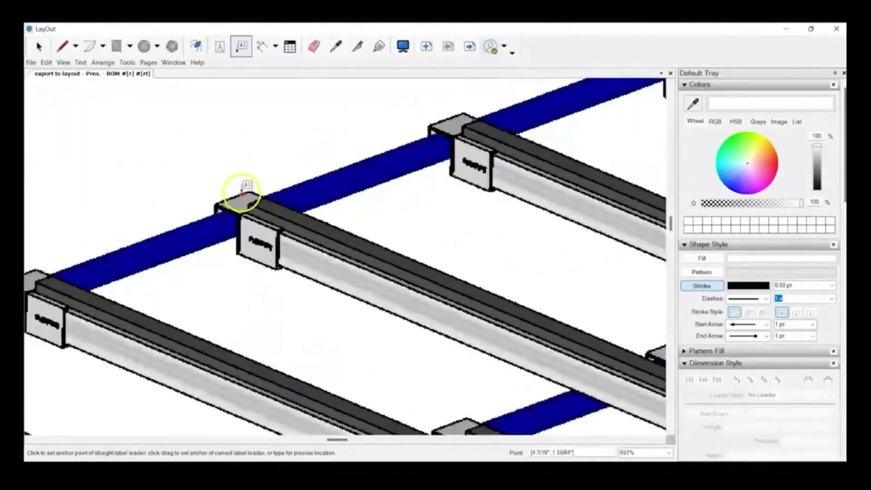
{"action": "left_click", "coordinate": [239, 196]}
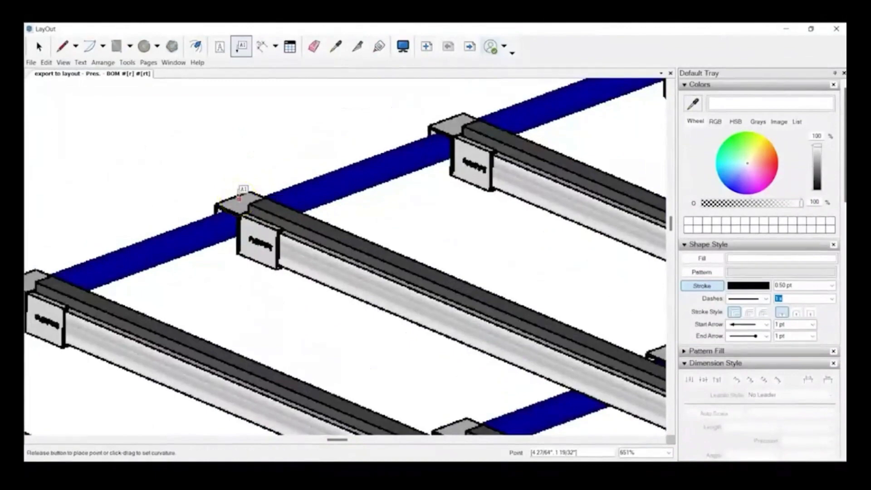
{"action": "scroll", "coordinate": [240, 195], "scroll_direction": "down", "scroll_amount": 3}
{"action": "double_click", "coordinate": [240, 112]}
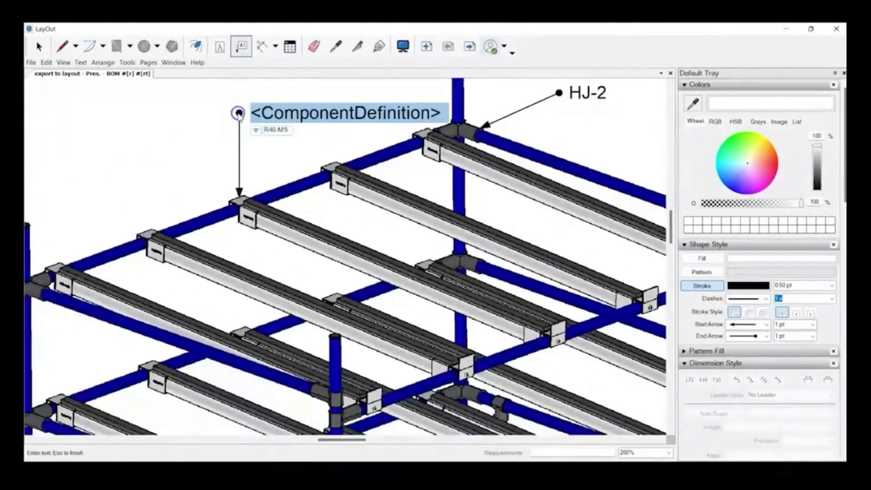
{"action": "key", "text": "Escape"}
{"action": "scroll", "coordinate": [278, 129], "scroll_direction": "down", "scroll_amount": 5}
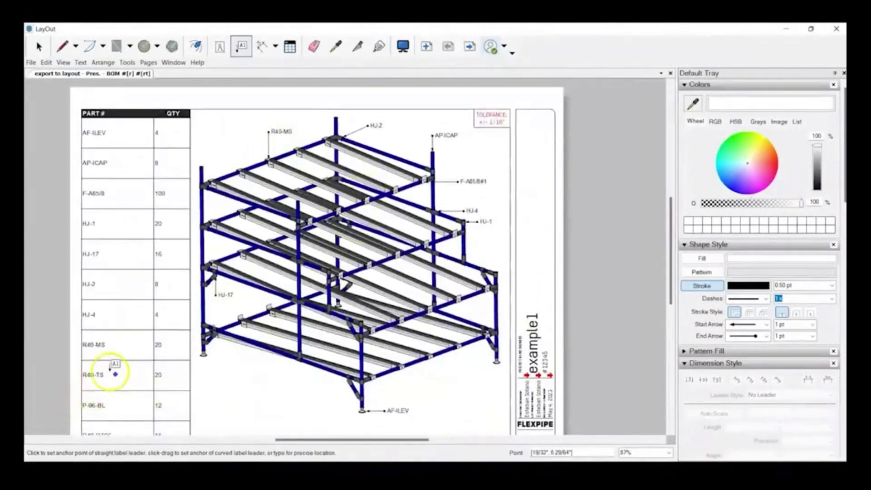
Point a leader at the lower bracket and set its text to R40-TS.
{"action": "left_click", "coordinate": [127, 380]}
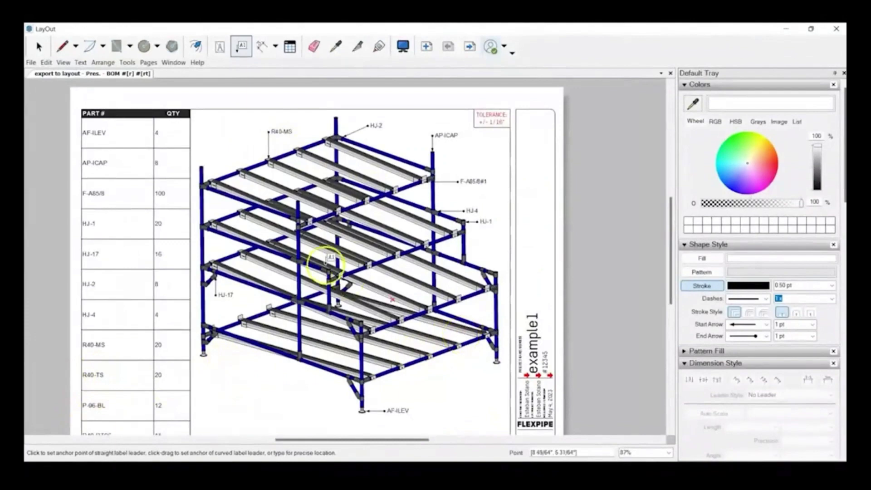
{"action": "scroll", "coordinate": [234, 324], "scroll_direction": "up", "scroll_amount": 5}
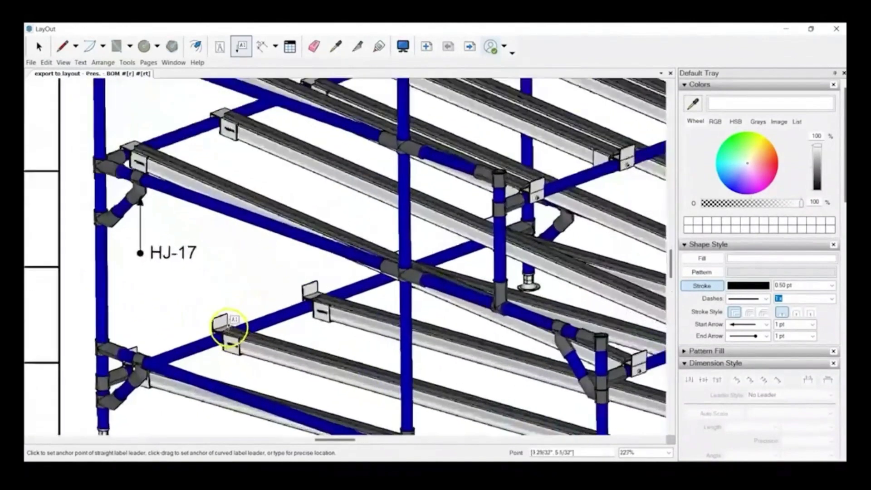
{"action": "scroll", "coordinate": [230, 326], "scroll_direction": "up", "scroll_amount": 5}
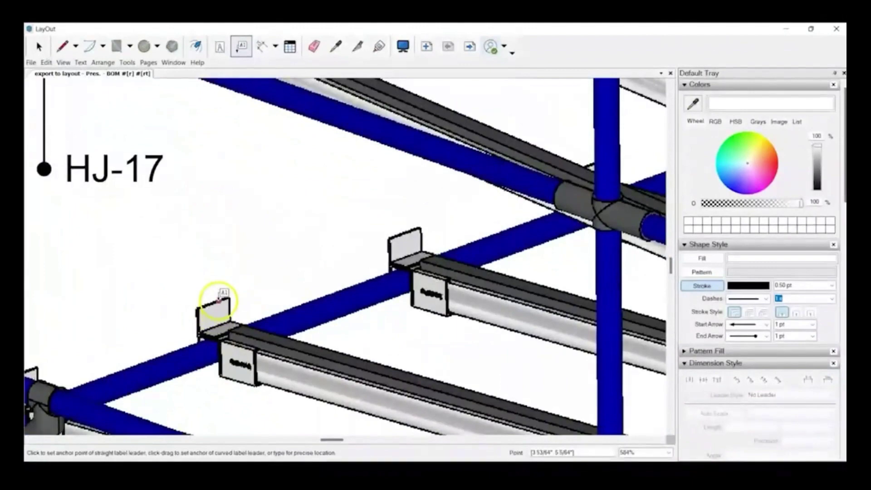
{"action": "left_click", "coordinate": [218, 299]}
{"action": "left_click", "coordinate": [218, 206]}
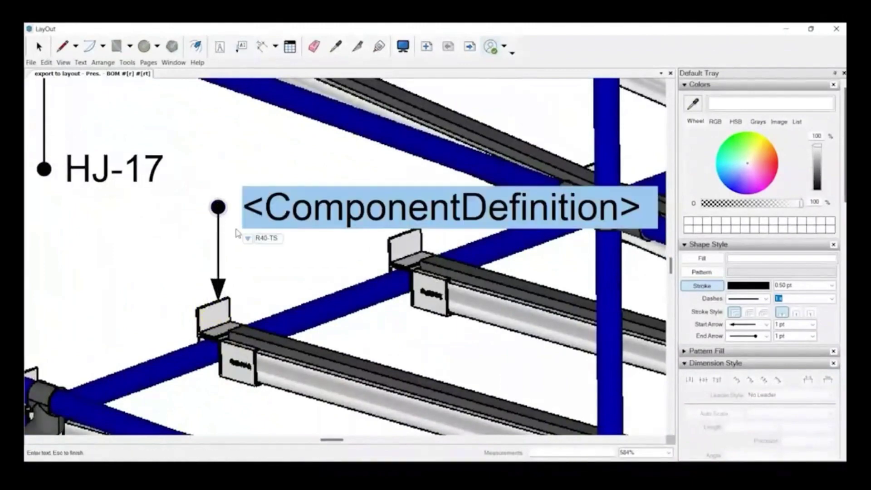
{"action": "left_click", "coordinate": [267, 239]}
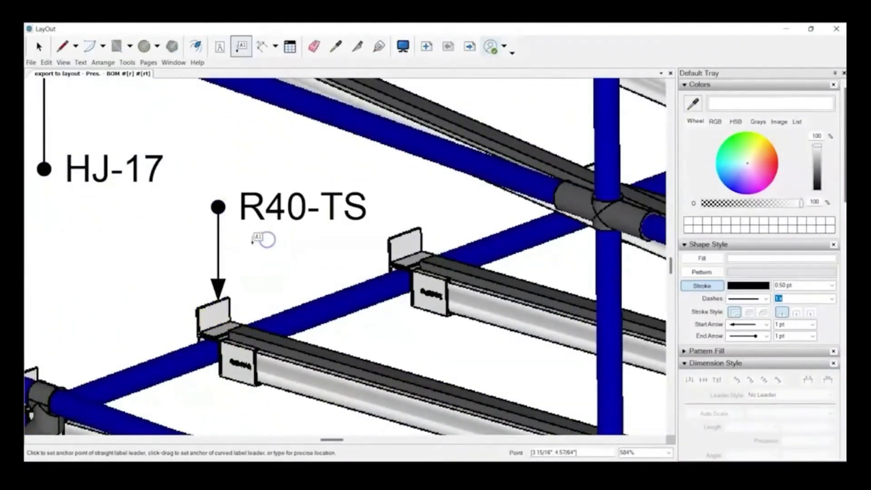
{"action": "scroll", "coordinate": [273, 240], "scroll_direction": "down", "scroll_amount": 8}
{"action": "scroll", "coordinate": [359, 247], "scroll_direction": "down", "scroll_amount": 1}
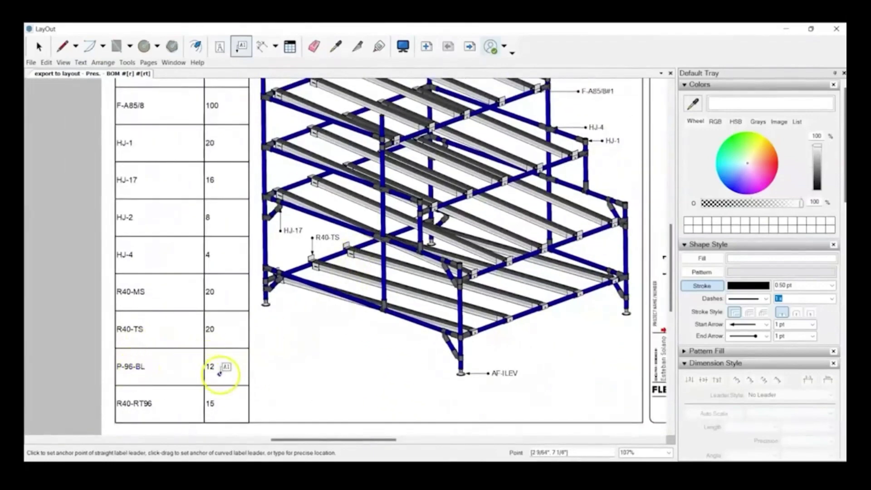
{"action": "scroll", "coordinate": [234, 372], "scroll_direction": "down", "scroll_amount": 1}
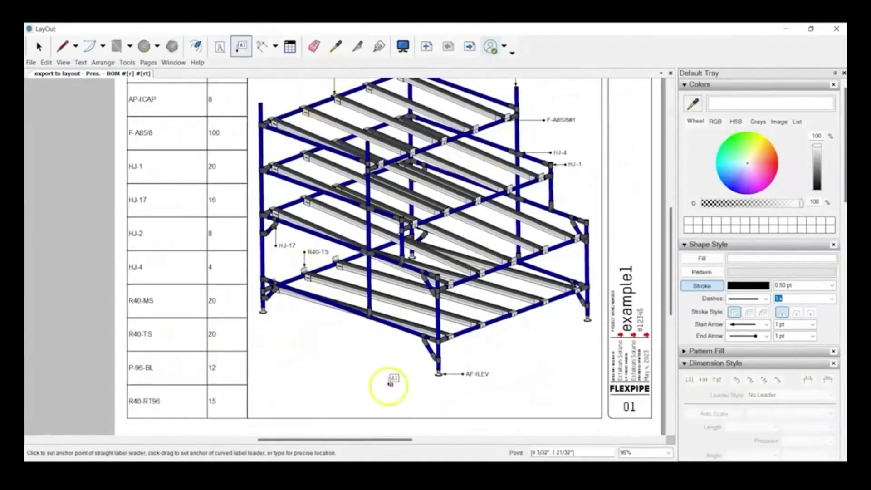
{"action": "scroll", "coordinate": [389, 383], "scroll_direction": "down", "scroll_amount": 2}
{"action": "scroll", "coordinate": [311, 171], "scroll_direction": "up", "scroll_amount": 10}
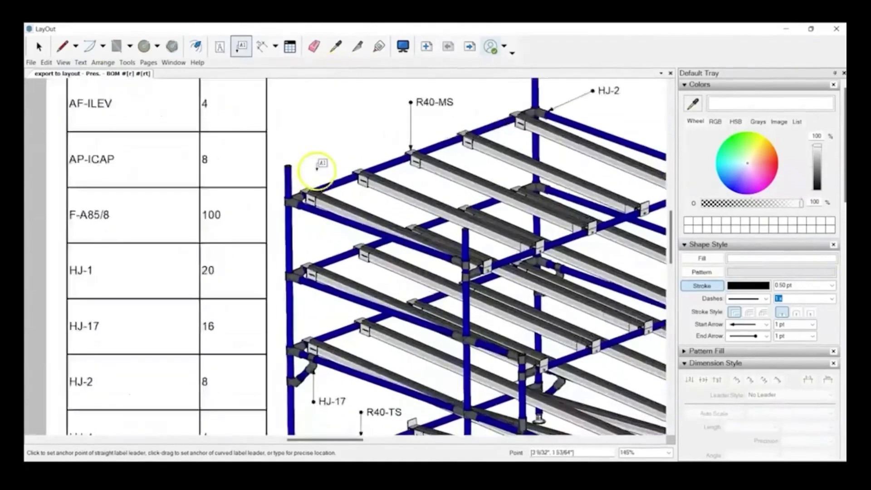
Label the upper-left pipe P-96-BL#1 with text above the rack.
{"action": "left_click", "coordinate": [335, 188]}
{"action": "scroll", "coordinate": [339, 183], "scroll_direction": "down", "scroll_amount": 6}
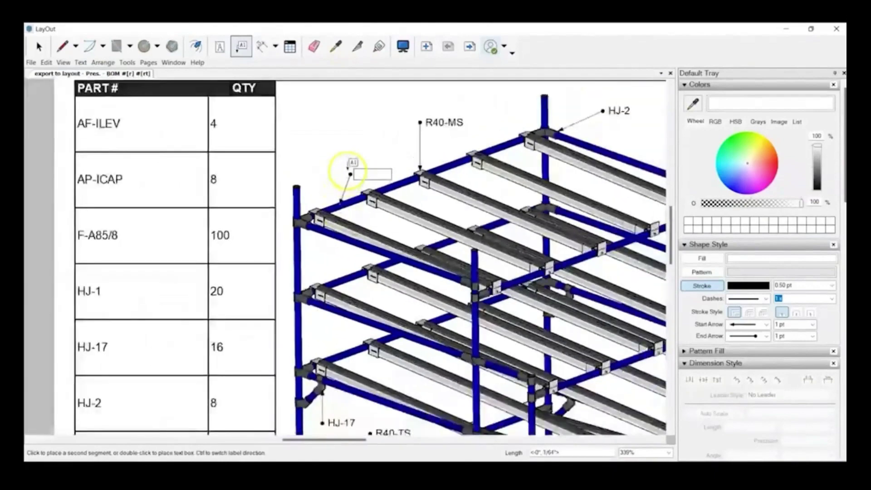
{"action": "left_click", "coordinate": [343, 142]}
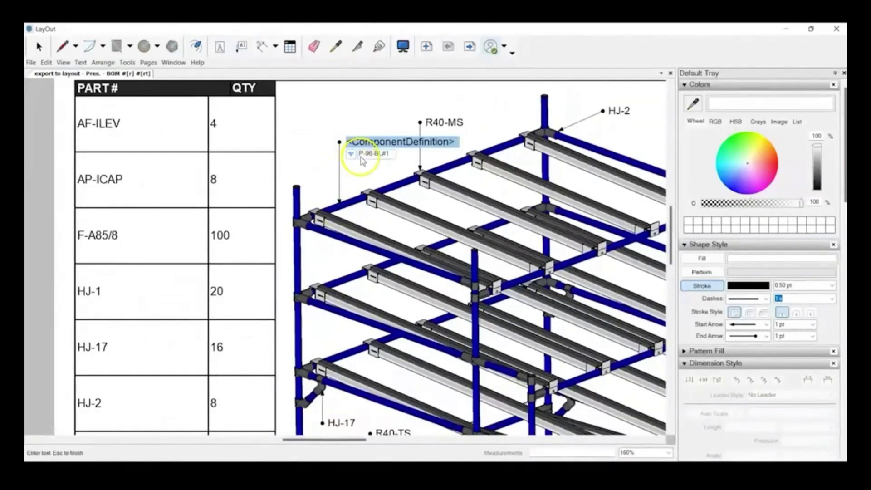
{"action": "left_click", "coordinate": [363, 156]}
{"action": "scroll", "coordinate": [327, 188], "scroll_direction": "down", "scroll_amount": 5}
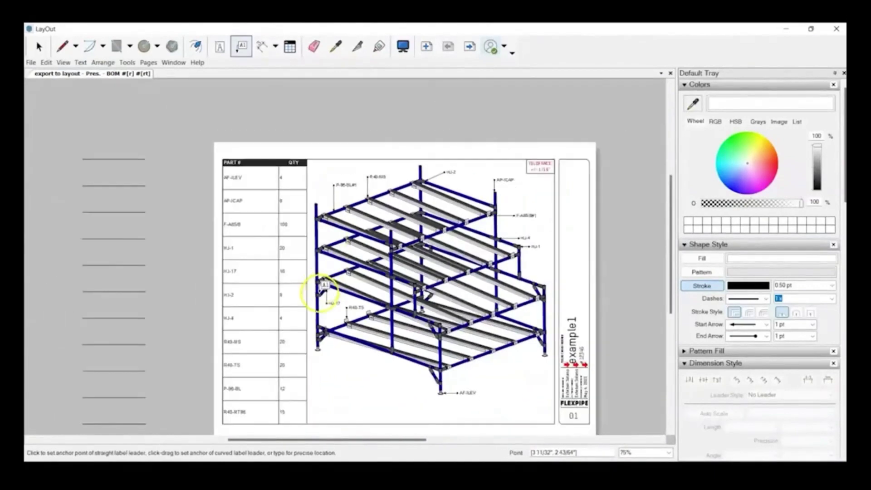
{"action": "scroll", "coordinate": [245, 425], "scroll_direction": "up", "scroll_amount": 3}
{"action": "scroll", "coordinate": [244, 426], "scroll_direction": "up", "scroll_amount": 2}
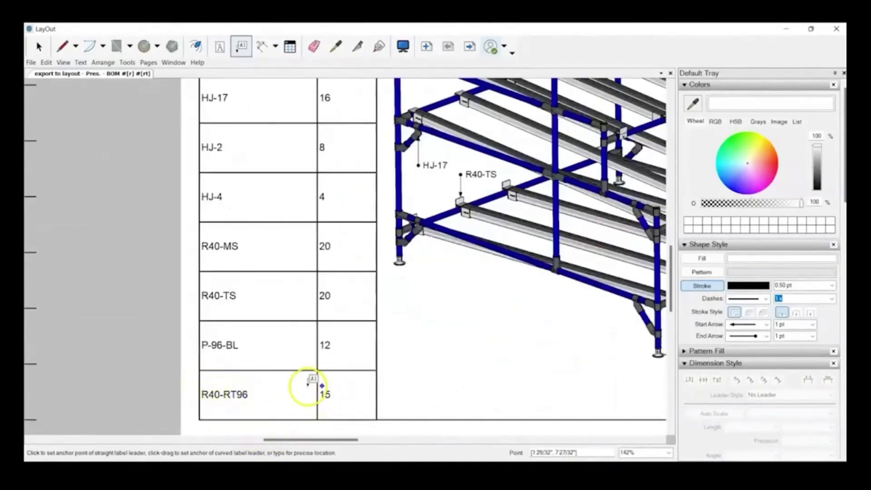
Label the lower front roller, choosing R40-RT96 as both entity and text.
{"action": "scroll", "coordinate": [212, 373], "scroll_direction": "down", "scroll_amount": 2}
{"action": "scroll", "coordinate": [191, 338], "scroll_direction": "down", "scroll_amount": 3}
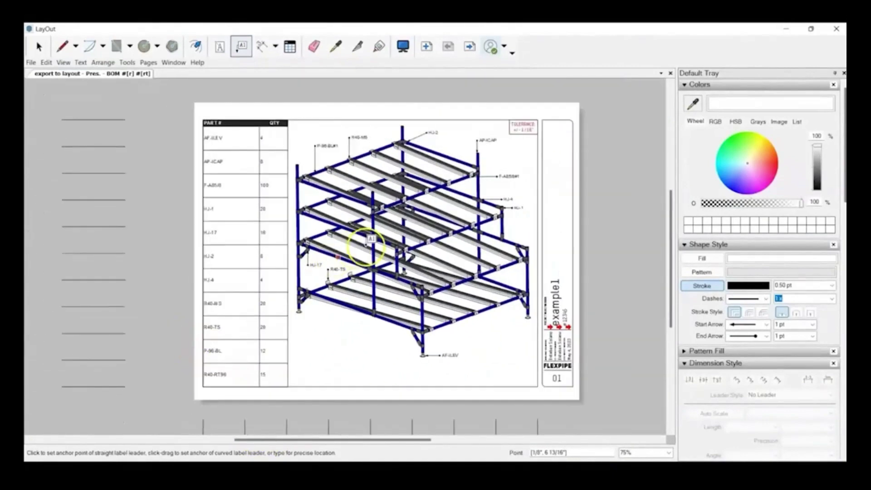
{"action": "scroll", "coordinate": [466, 320], "scroll_direction": "up", "scroll_amount": 8}
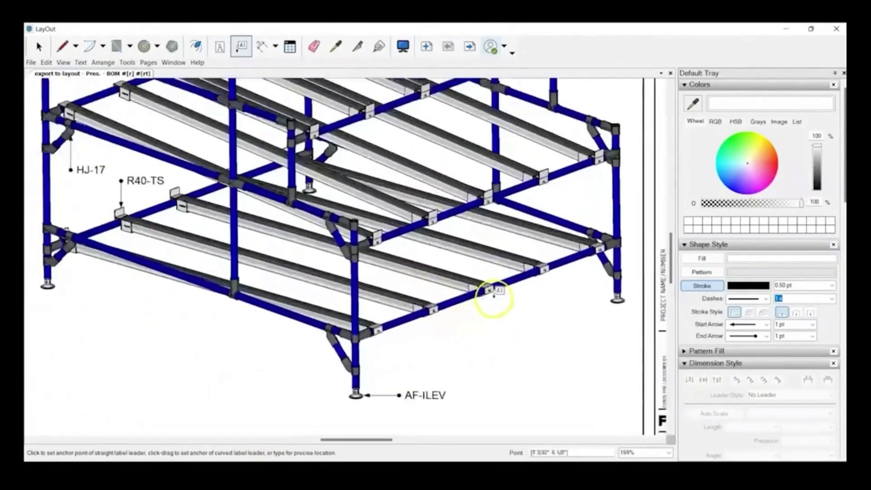
{"action": "left_click", "coordinate": [448, 261]}
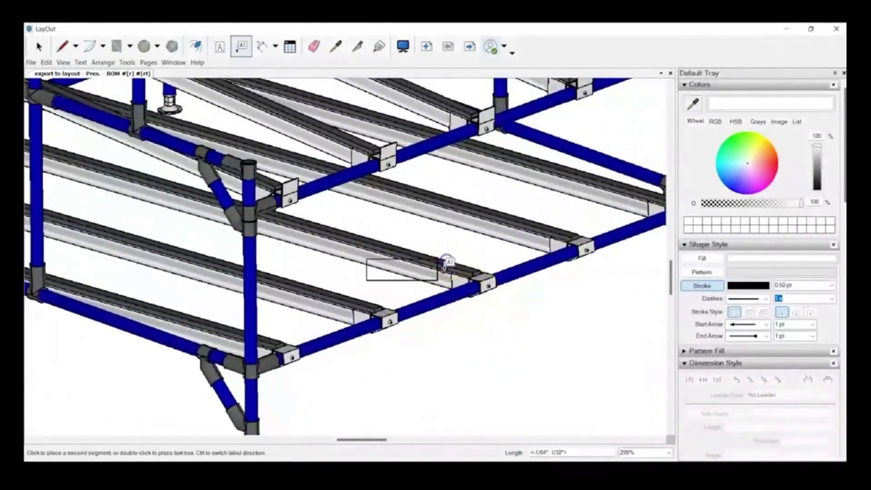
{"action": "scroll", "coordinate": [447, 259], "scroll_direction": "down", "scroll_amount": 2}
{"action": "double_click", "coordinate": [446, 340]}
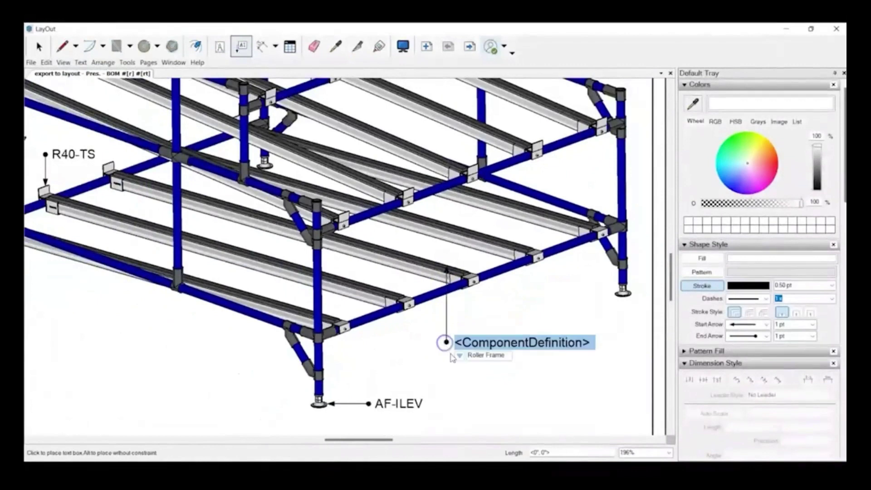
{"action": "left_click", "coordinate": [456, 358]}
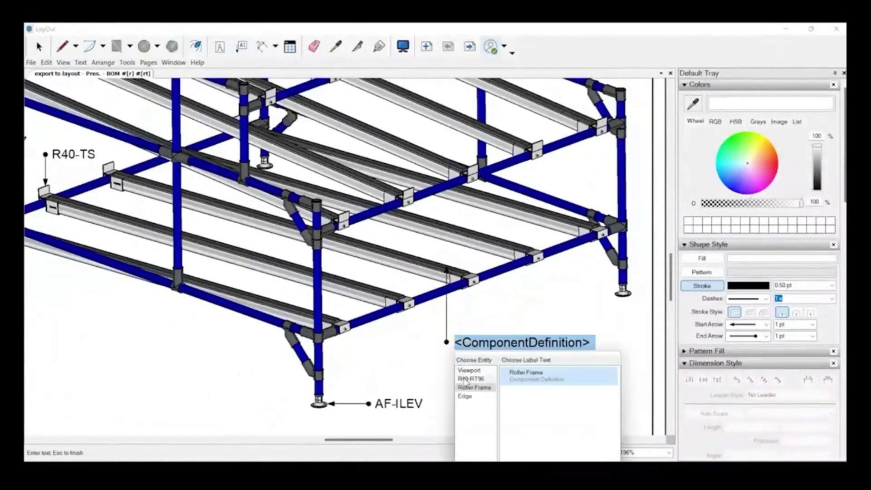
{"action": "left_click", "coordinate": [472, 379]}
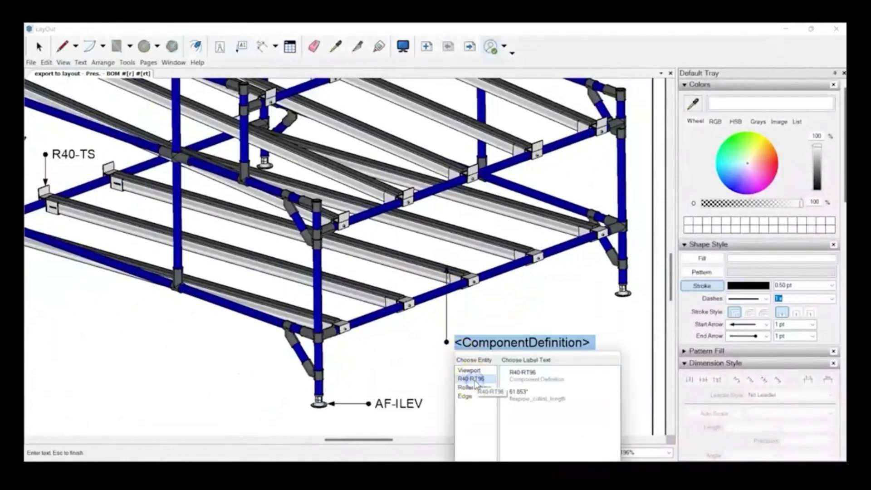
{"action": "left_click", "coordinate": [516, 374]}
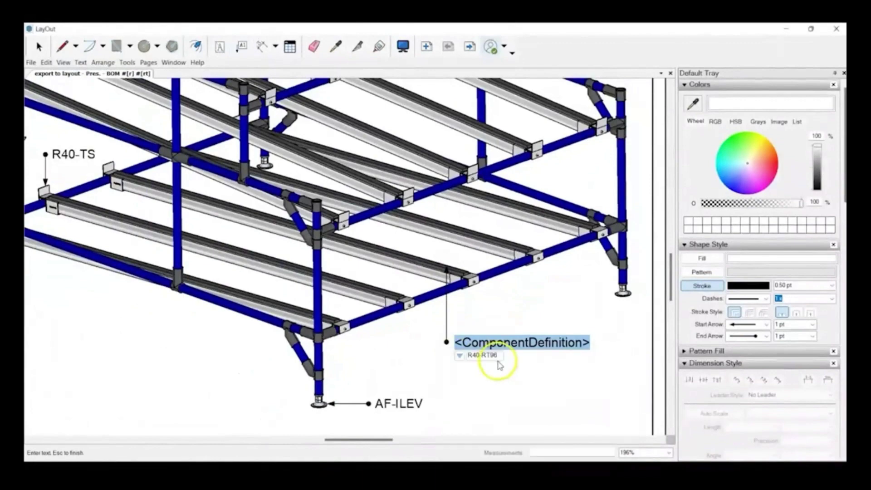
{"action": "key", "text": "Escape"}
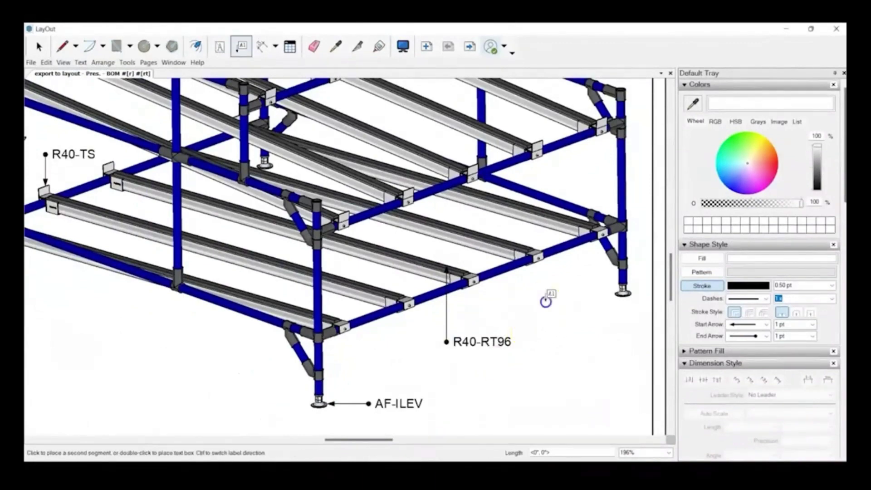
{"action": "scroll", "coordinate": [528, 307], "scroll_direction": "down", "scroll_amount": 5}
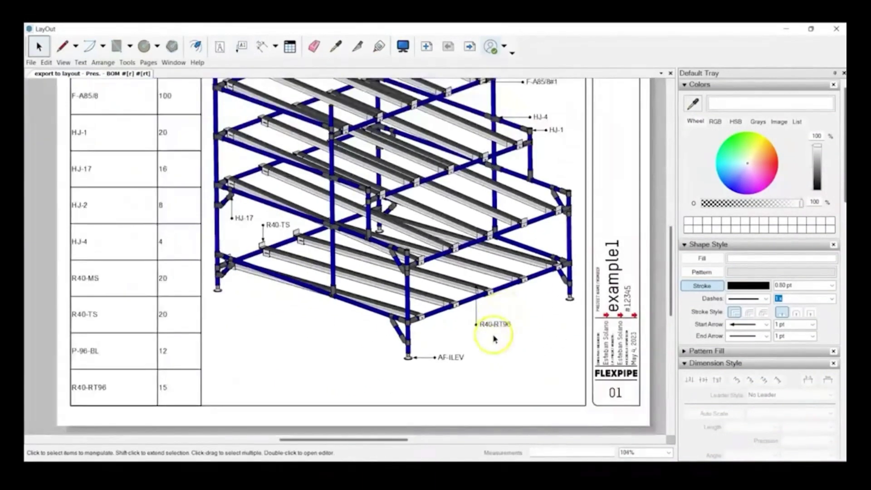
{"action": "scroll", "coordinate": [451, 404], "scroll_direction": "down", "scroll_amount": 1}
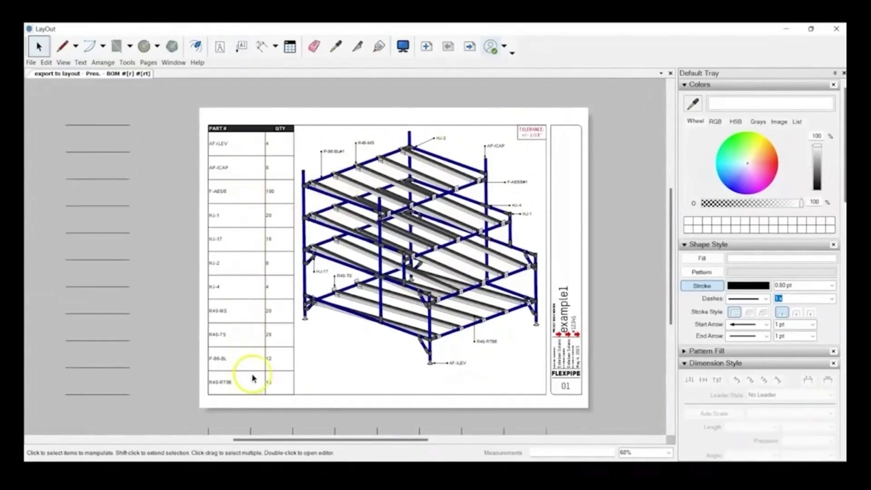
{"action": "scroll", "coordinate": [472, 297], "scroll_direction": "up", "scroll_amount": 3}
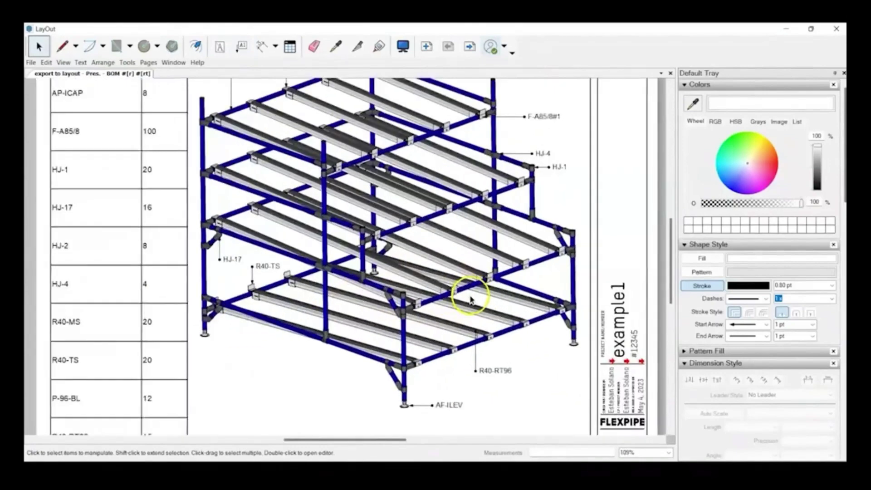
{"action": "scroll", "coordinate": [435, 316], "scroll_direction": "down", "scroll_amount": 1}
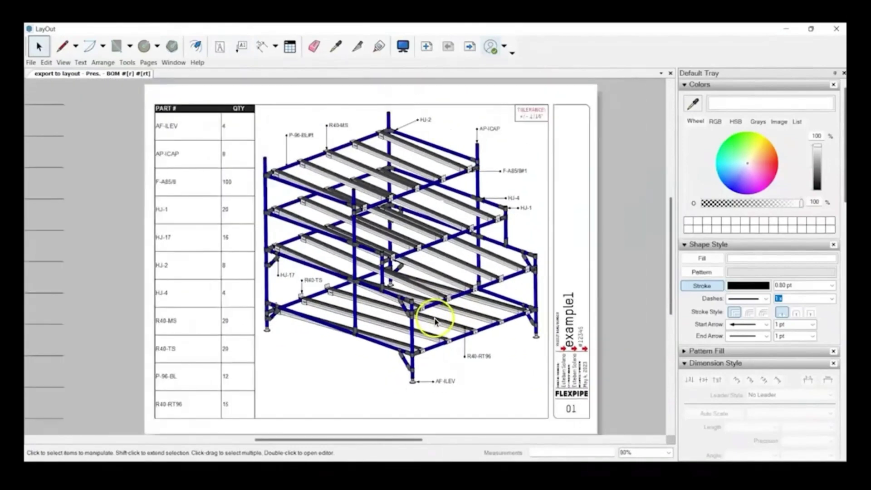
Advance to page 02 with the rack's orthographic views, ending back in the Select tool.
{"action": "left_click", "coordinate": [474, 50]}
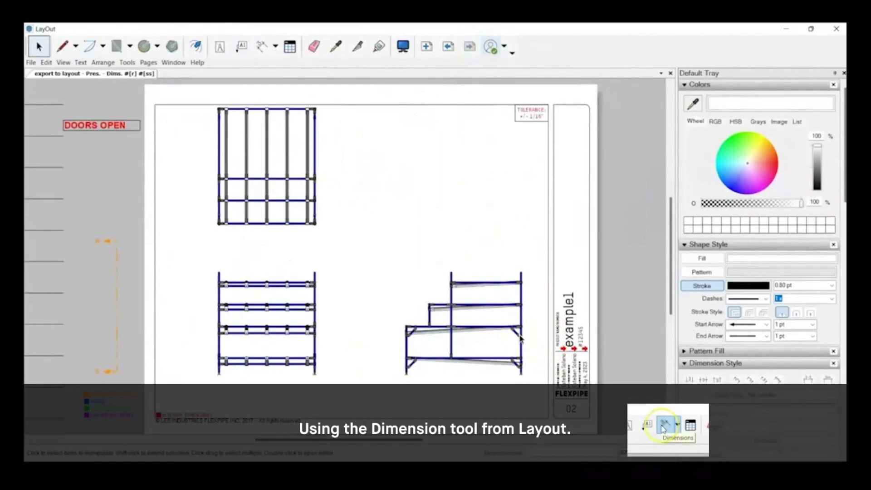
{"action": "left_click", "coordinate": [262, 46]}
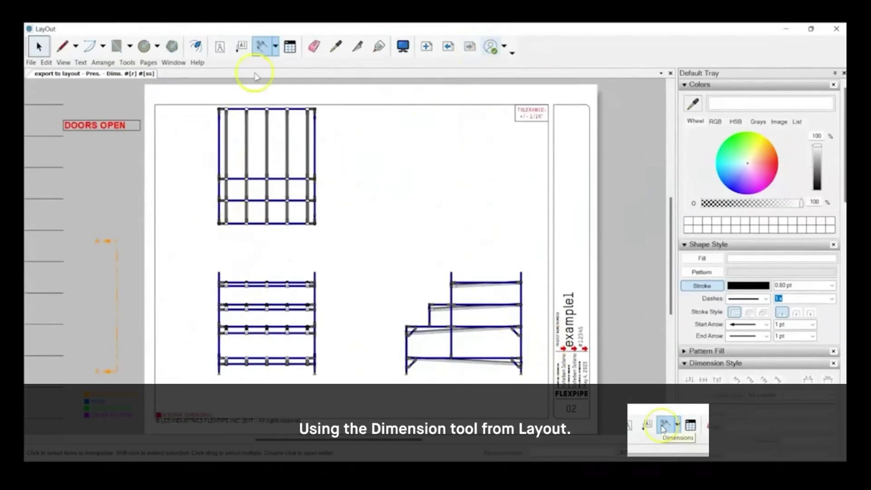
{"action": "left_click", "coordinate": [259, 45]}
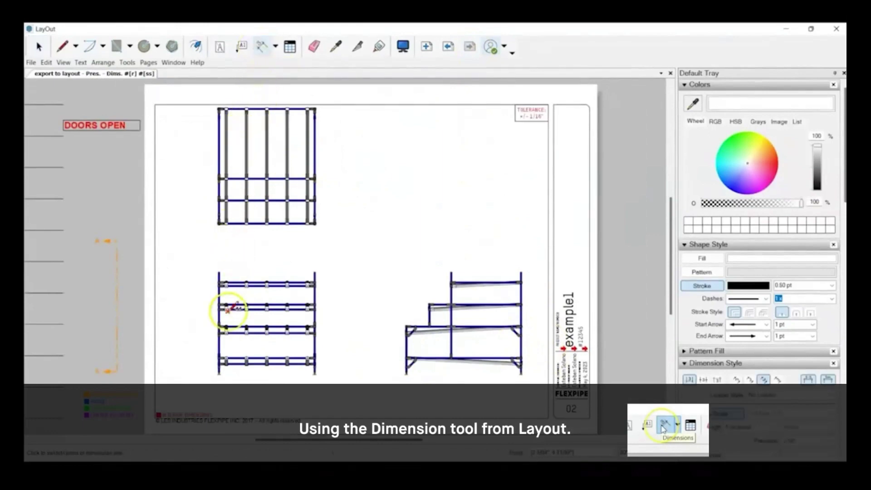
{"action": "key", "text": "space"}
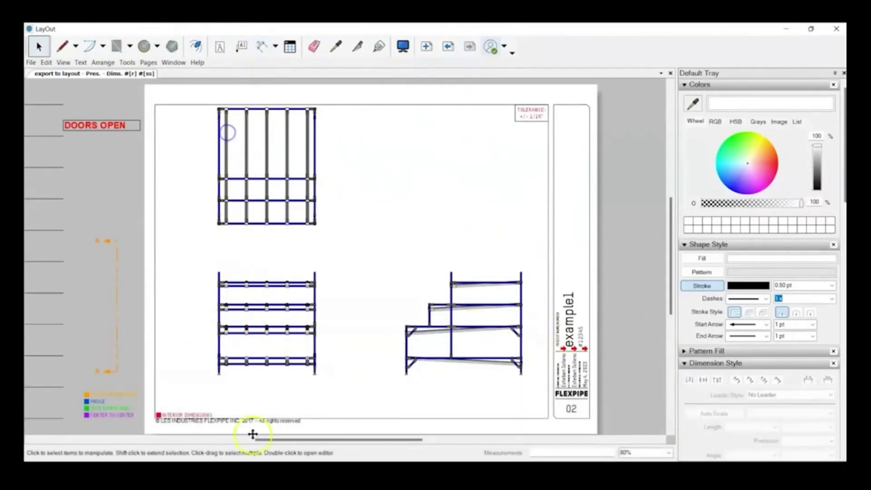
Move the top plan view of the rack slightly lower on page 2.
{"action": "left_click", "coordinate": [255, 227]}
{"action": "scroll", "coordinate": [272, 283], "scroll_direction": "up", "scroll_amount": 3}
{"action": "scroll", "coordinate": [247, 145], "scroll_direction": "down", "scroll_amount": 3}
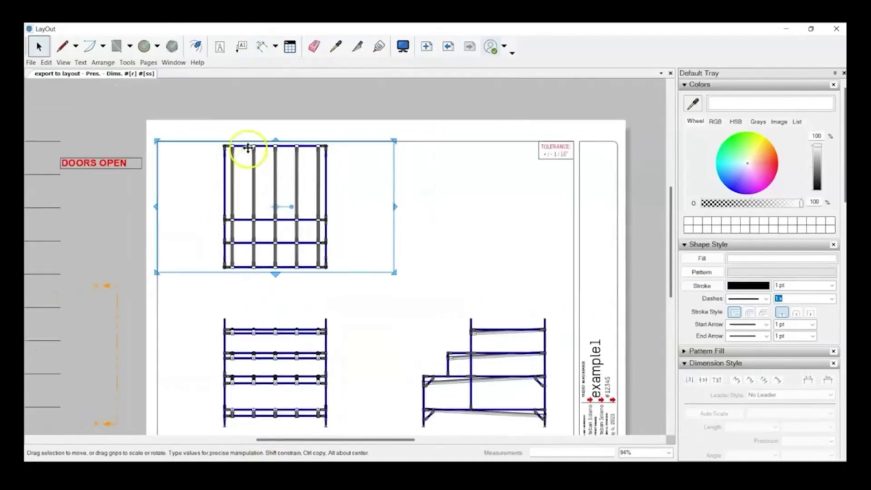
{"action": "scroll", "coordinate": [251, 130], "scroll_direction": "up", "scroll_amount": 4}
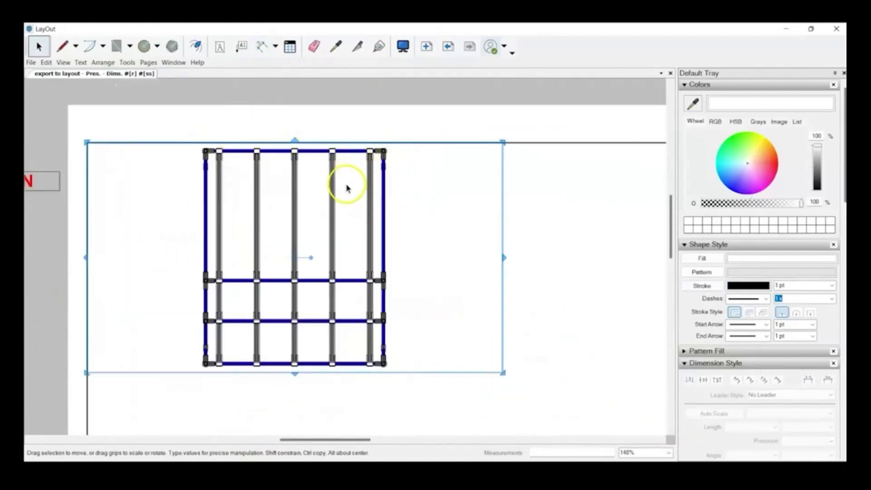
{"action": "scroll", "coordinate": [340, 231], "scroll_direction": "down", "scroll_amount": 1}
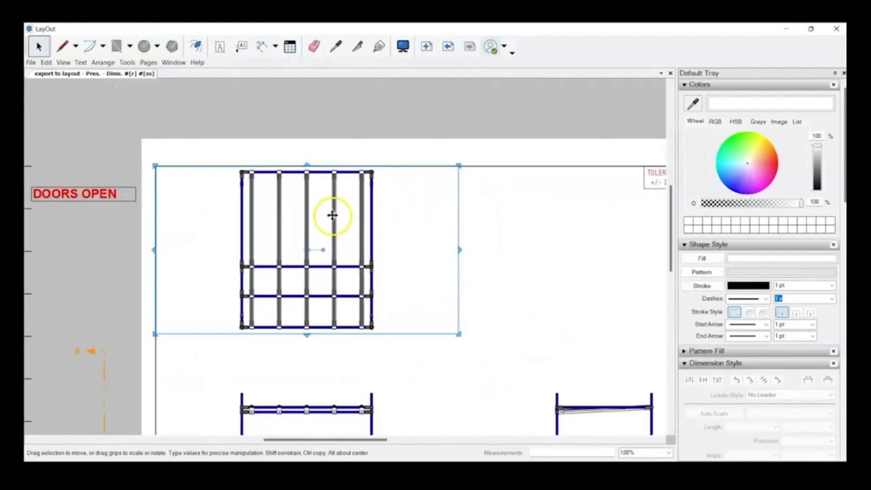
{"action": "scroll", "coordinate": [334, 213], "scroll_direction": "down", "scroll_amount": 3}
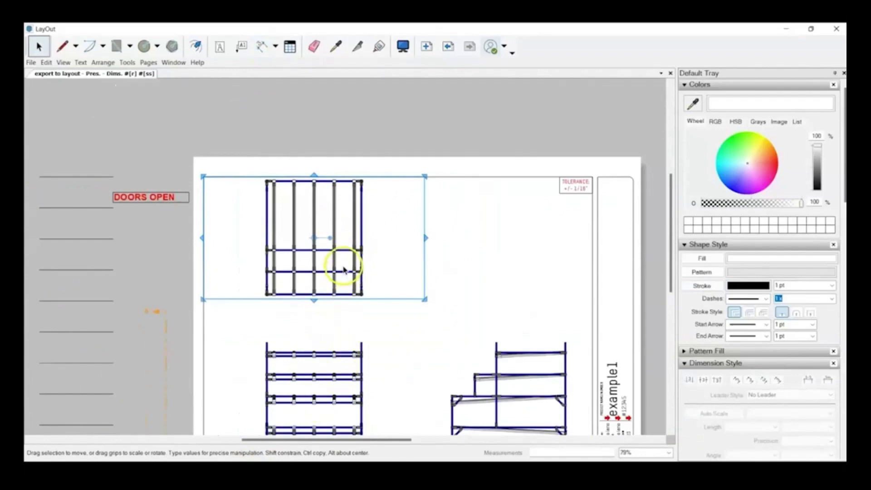
{"action": "scroll", "coordinate": [336, 244], "scroll_direction": "up", "scroll_amount": 2}
{"action": "left_click_drag", "start_coordinate": [336, 244], "coordinate": [335, 260]}
Select the top, front and side views of the rack together.
{"action": "left_click", "coordinate": [362, 107]}
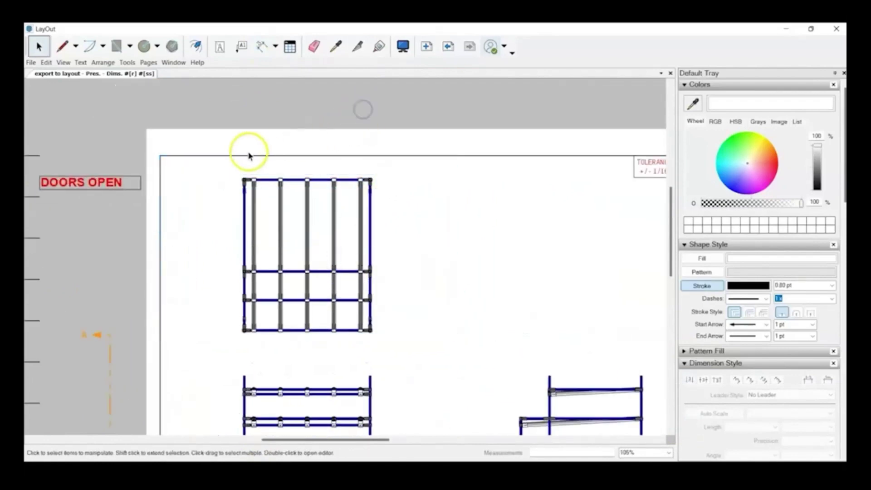
{"action": "left_click_drag", "start_coordinate": [203, 162], "coordinate": [242, 180]}
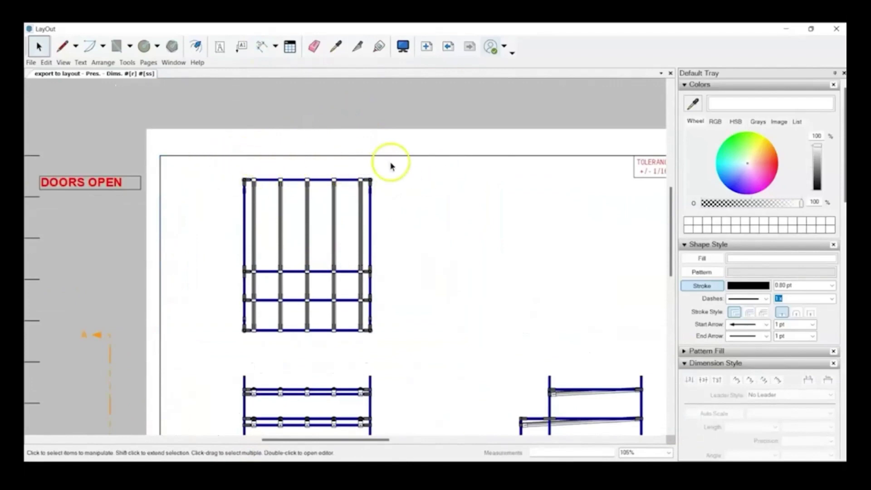
{"action": "scroll", "coordinate": [364, 161], "scroll_direction": "down", "scroll_amount": 2}
{"action": "scroll", "coordinate": [363, 161], "scroll_direction": "down", "scroll_amount": 1}
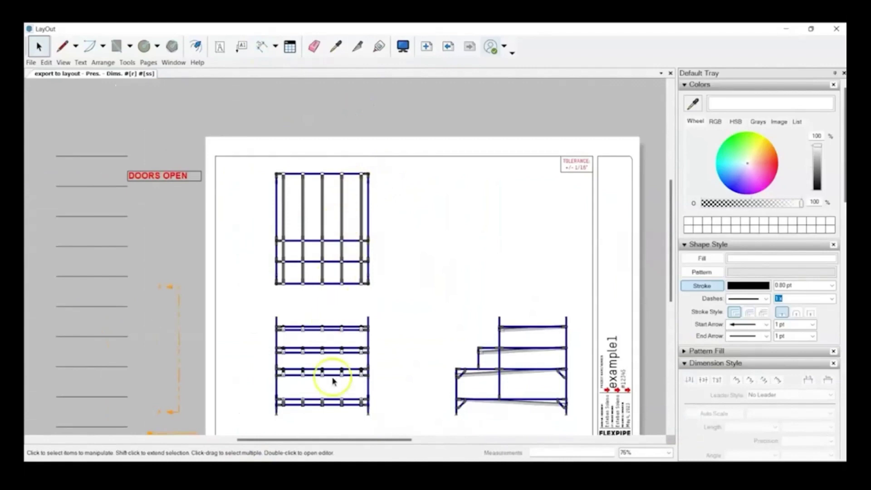
{"action": "scroll", "coordinate": [341, 177], "scroll_direction": "up", "scroll_amount": 1}
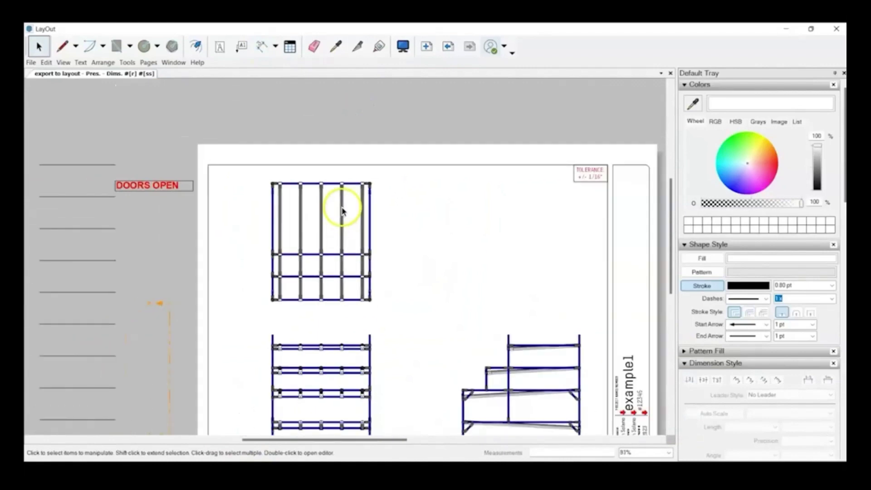
{"action": "left_click", "coordinate": [339, 228]}
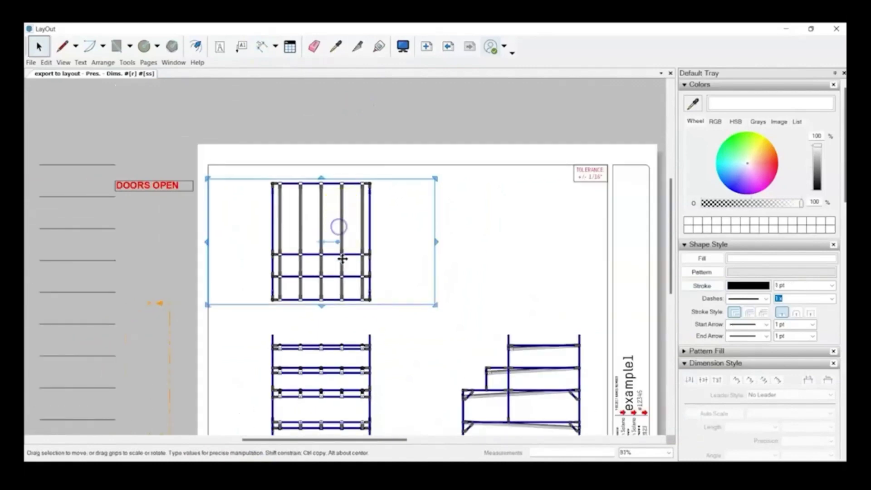
{"action": "left_click", "coordinate": [345, 344], "text": "shift"}
{"action": "left_click", "coordinate": [522, 367], "text": "shift"}
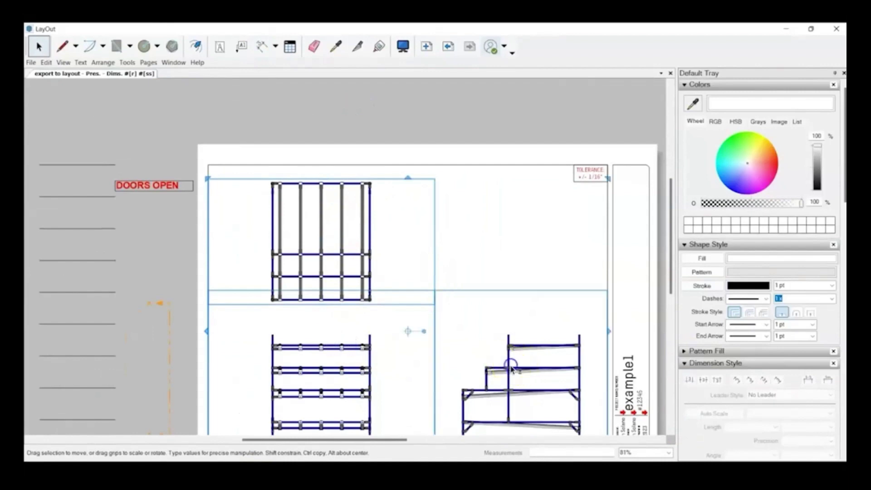
{"action": "scroll", "coordinate": [387, 224], "scroll_direction": "down", "scroll_amount": 3}
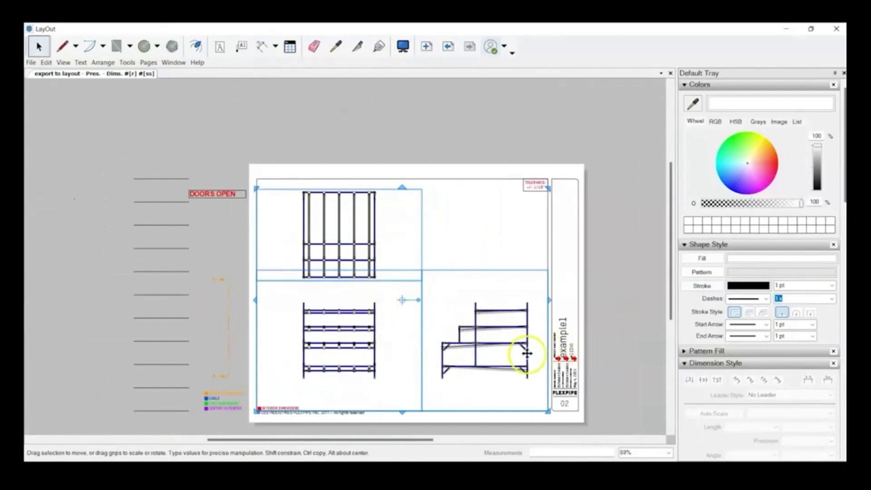
{"action": "scroll", "coordinate": [526, 354], "scroll_direction": "up", "scroll_amount": 2}
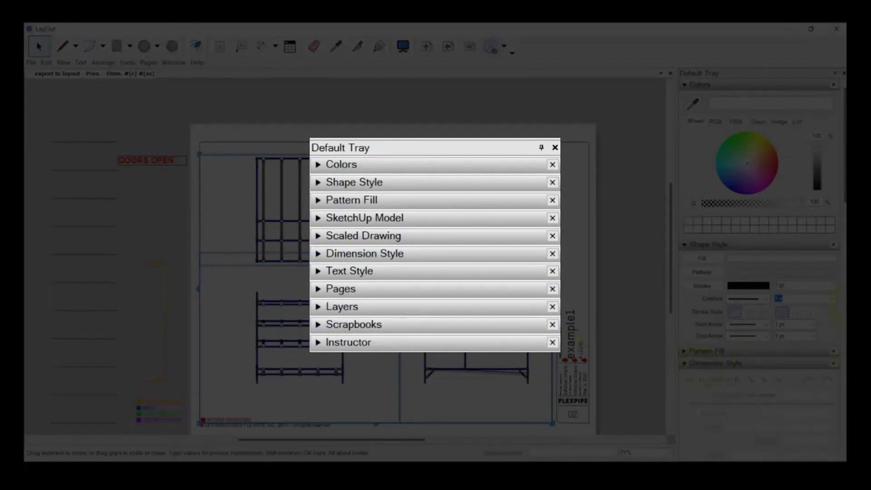
Set the top, front and side views to a 1/2" = 1'-0" (1:24) ortho scale.
{"action": "mouse_move", "coordinate": [845, 123]}
{"action": "left_mouse_down"}
{"action": "mouse_move", "coordinate": [845, 258]}
{"action": "mouse_move", "coordinate": [845, 238]}
{"action": "left_mouse_up"}
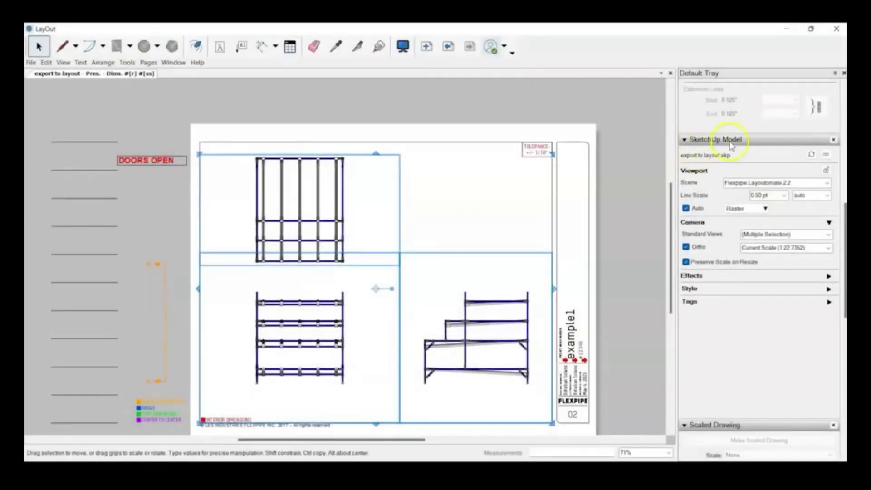
{"action": "left_click", "coordinate": [432, 109]}
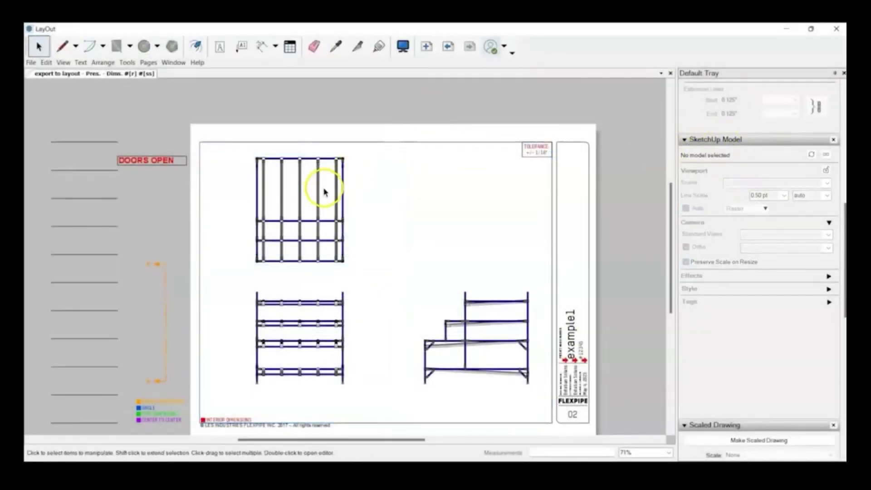
{"action": "left_click", "coordinate": [324, 192]}
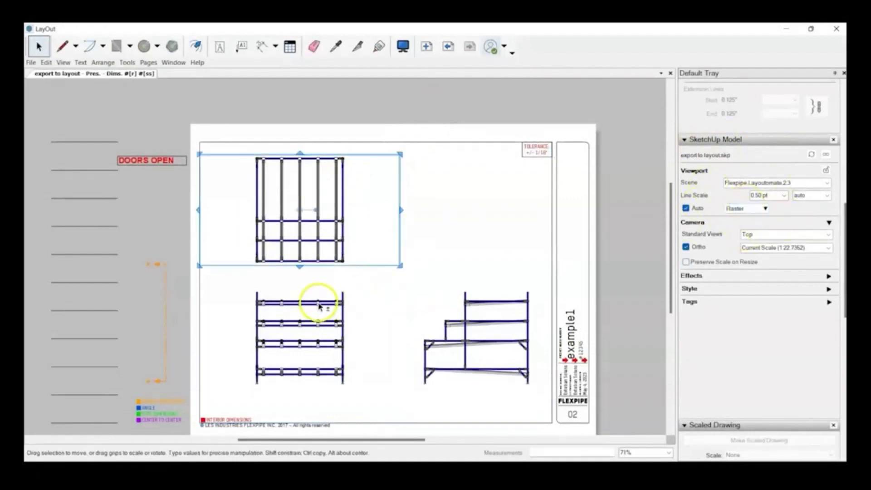
{"action": "left_click", "coordinate": [319, 306], "text": "shift"}
{"action": "left_click", "coordinate": [466, 323], "text": "shift"}
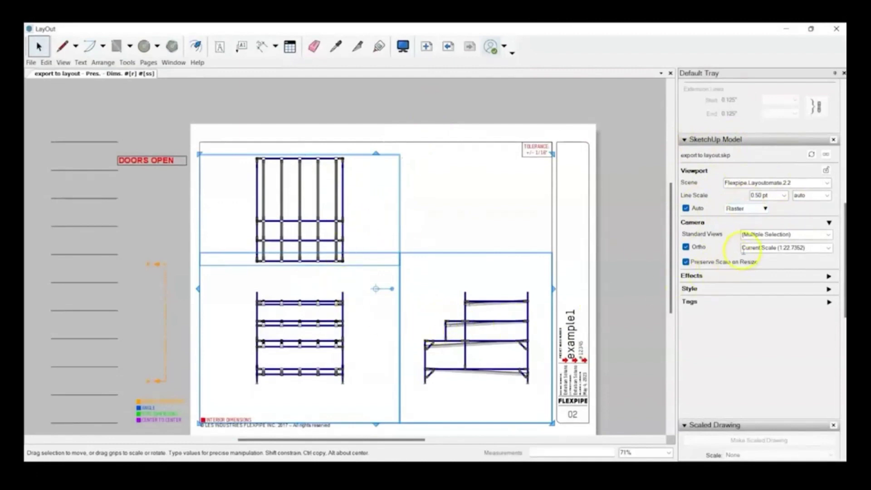
{"action": "left_click", "coordinate": [829, 249]}
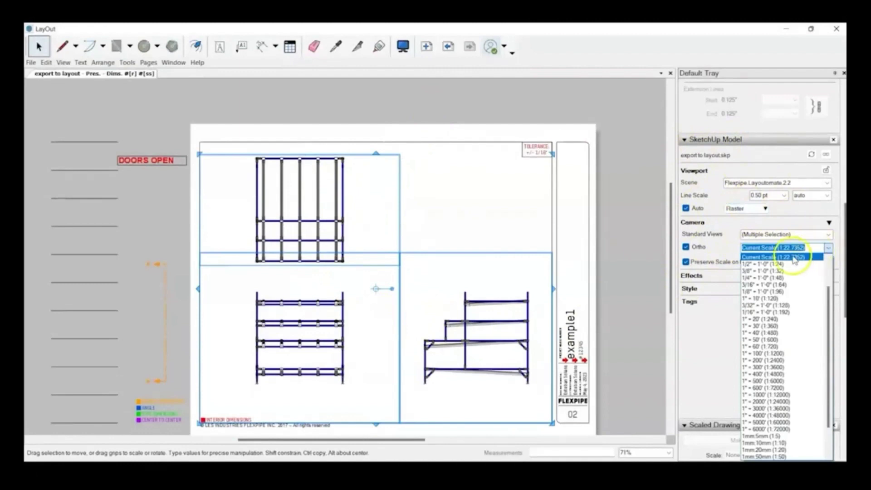
{"action": "left_click", "coordinate": [750, 263]}
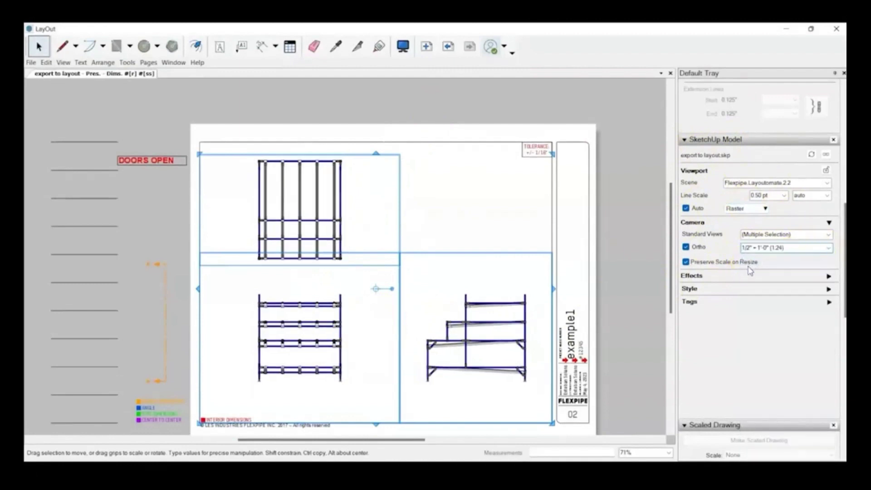
{"action": "left_click", "coordinate": [459, 96]}
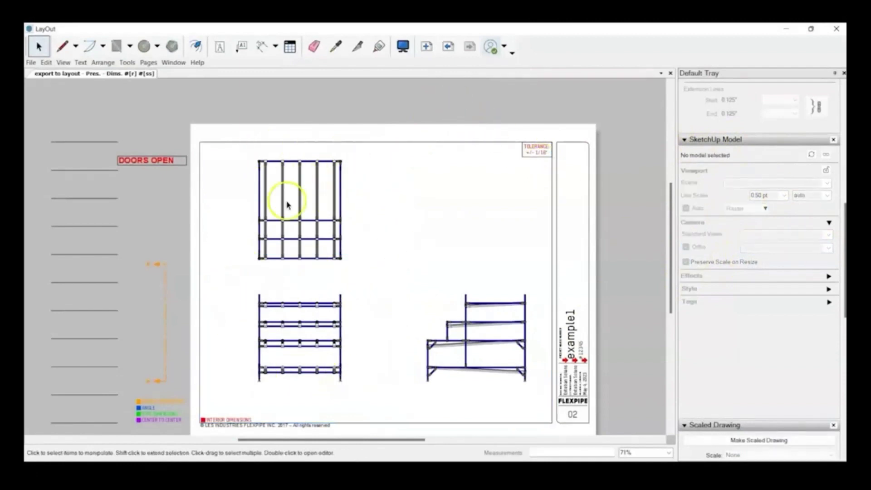
{"action": "left_click", "coordinate": [261, 46]}
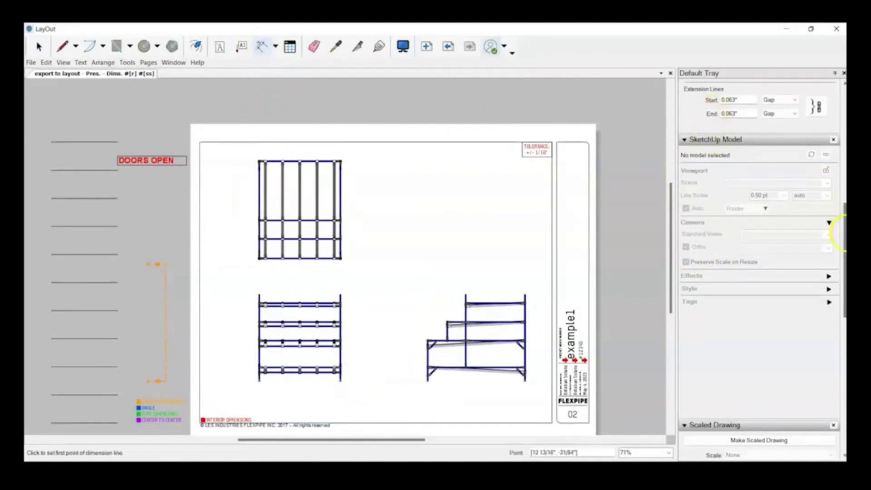
Set the linear dimension style to No Leader, Fractional lengths and 1/16" precision.
{"action": "mouse_move", "coordinate": [843, 231]}
{"action": "left_mouse_down"}
{"action": "mouse_move", "coordinate": [841, 144]}
{"action": "mouse_move", "coordinate": [841, 163]}
{"action": "left_mouse_up"}
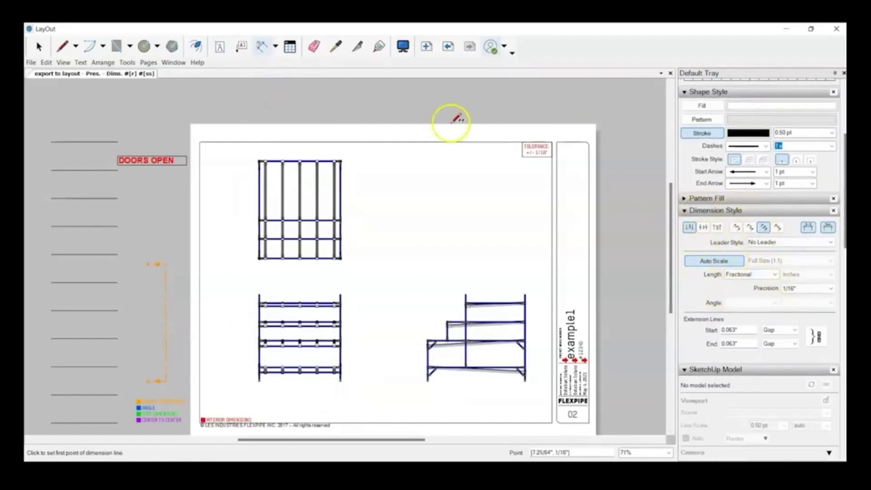
{"action": "left_click", "coordinate": [38, 46]}
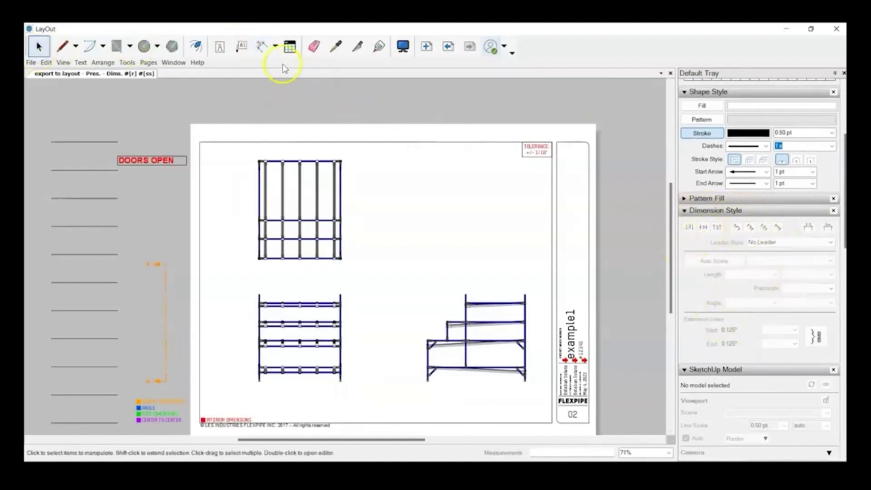
{"action": "left_click", "coordinate": [260, 47]}
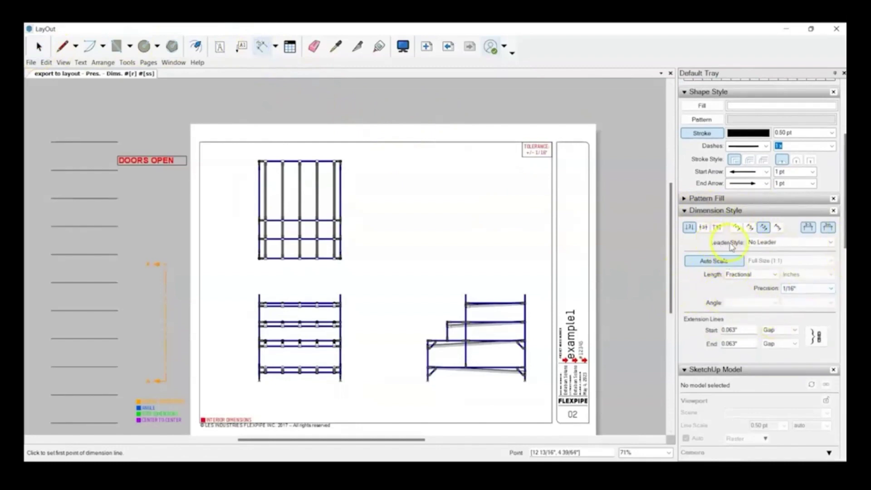
{"action": "left_click", "coordinate": [828, 245]}
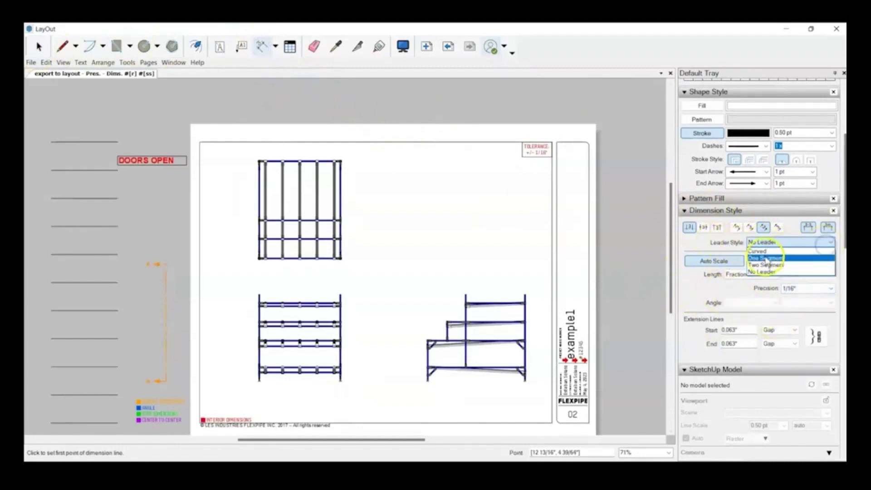
{"action": "left_click", "coordinate": [764, 272]}
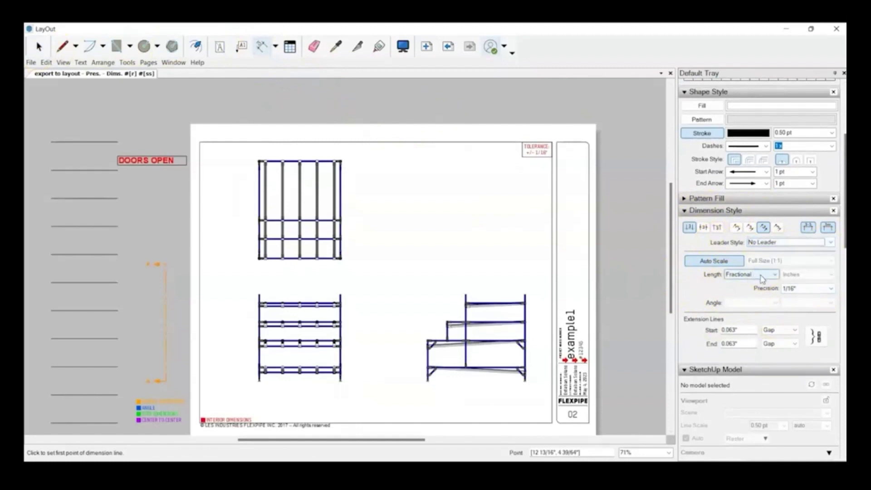
{"action": "left_click", "coordinate": [773, 275]}
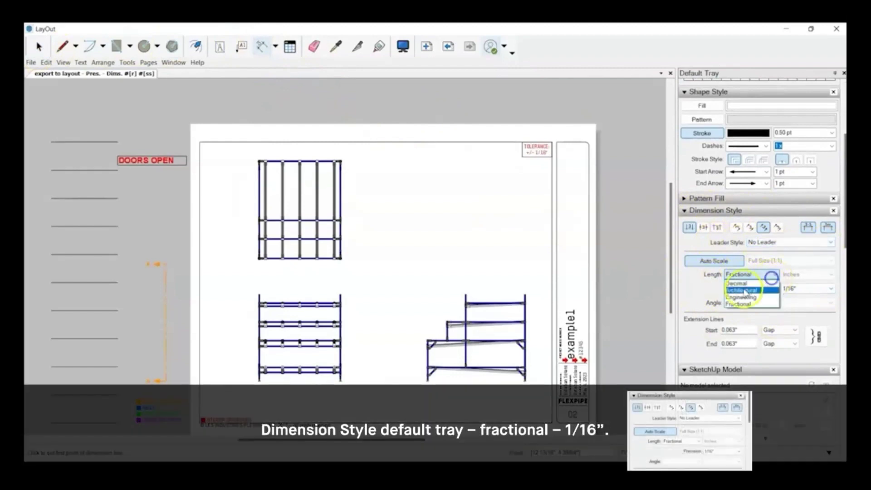
{"action": "left_click", "coordinate": [746, 305]}
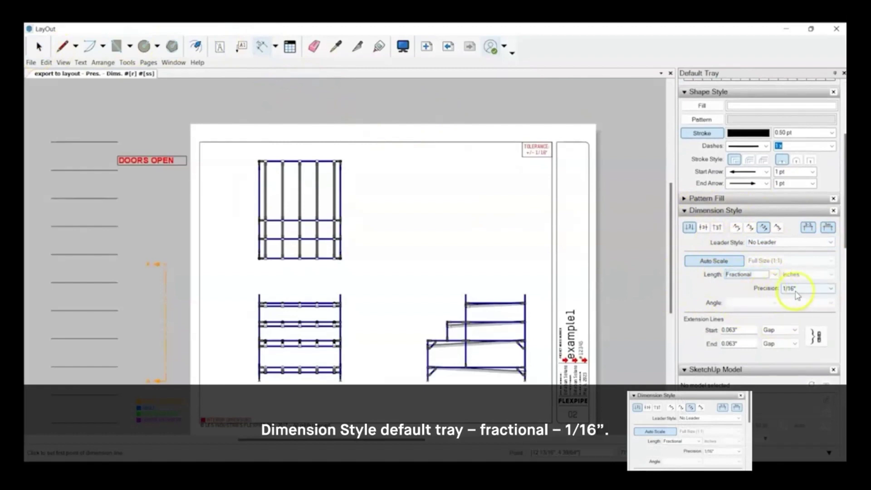
{"action": "left_click", "coordinate": [797, 325]}
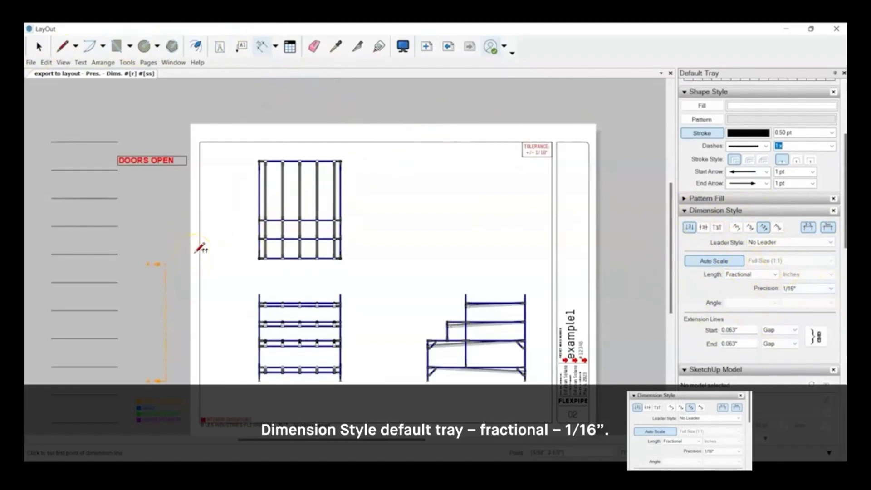
{"action": "scroll", "coordinate": [244, 364], "scroll_direction": "up", "scroll_amount": 5}
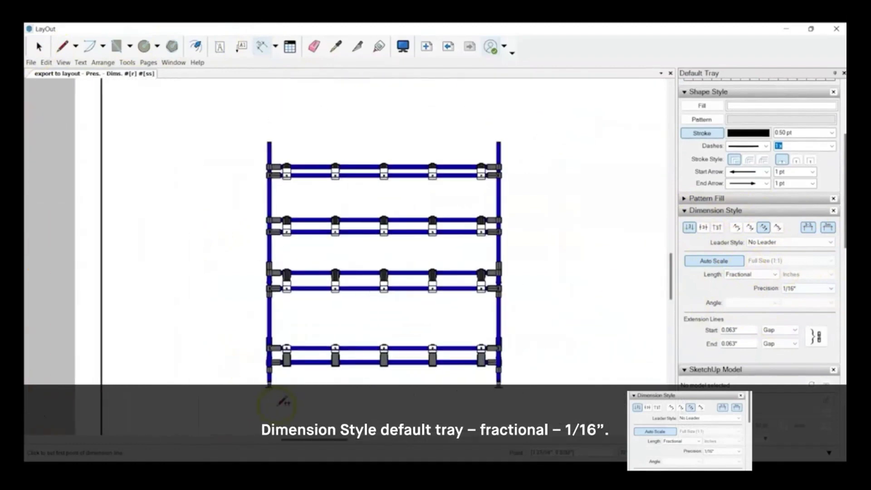
Dimension the front view's post from foot to top, placing the 56-1/2" height left of the rack.
{"action": "scroll", "coordinate": [283, 402], "scroll_direction": "up", "scroll_amount": 5}
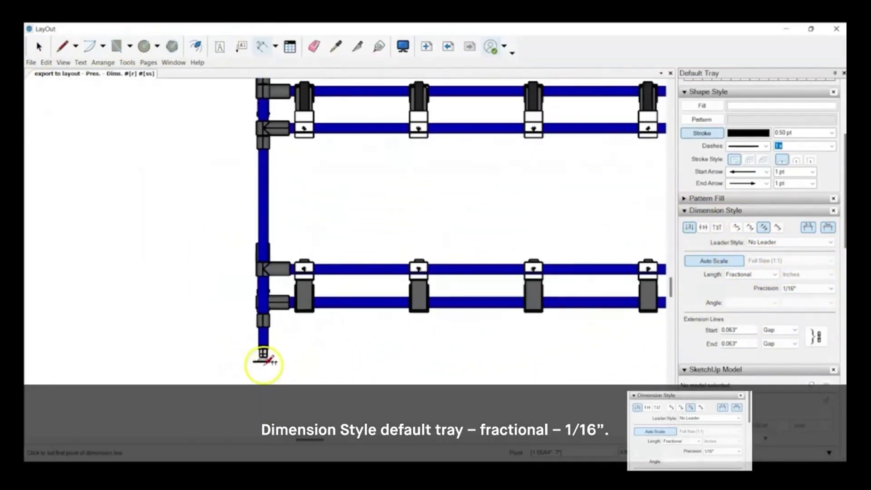
{"action": "left_click", "coordinate": [265, 361]}
{"action": "scroll", "coordinate": [267, 358], "scroll_direction": "up", "scroll_amount": 6}
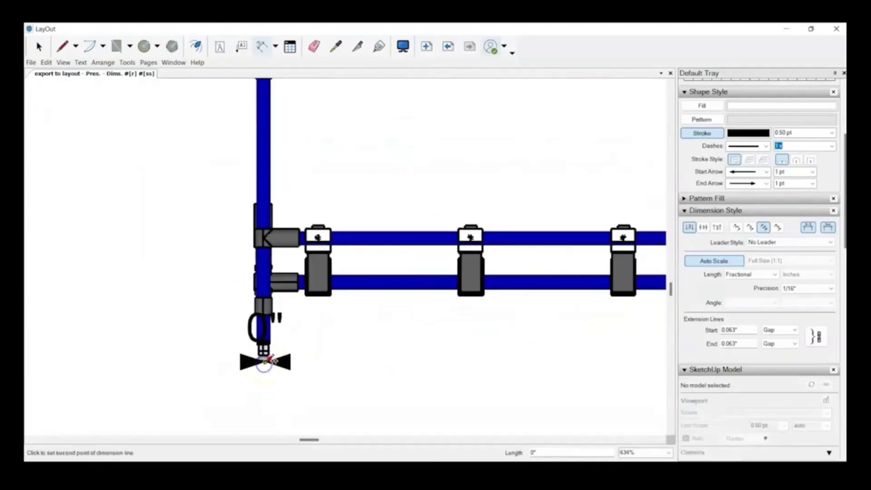
{"action": "scroll", "coordinate": [271, 352], "scroll_direction": "down", "scroll_amount": 10}
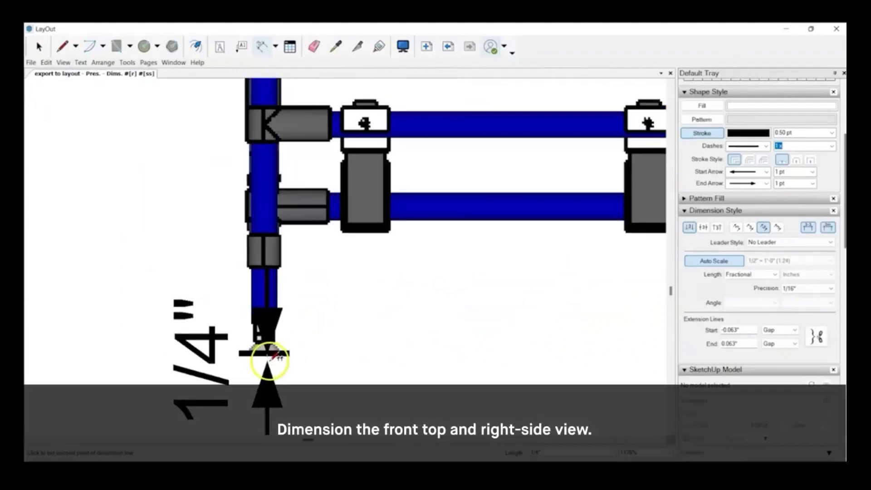
{"action": "scroll", "coordinate": [271, 372], "scroll_direction": "down", "scroll_amount": 3}
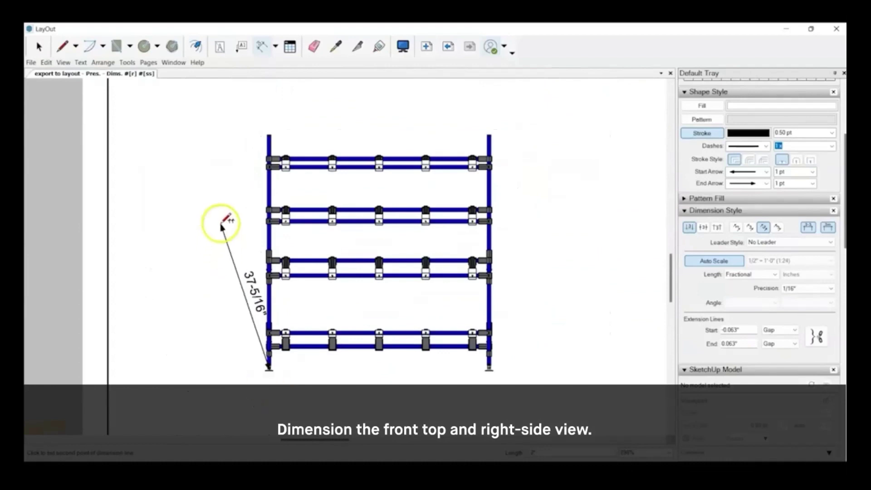
{"action": "scroll", "coordinate": [266, 109], "scroll_direction": "up", "scroll_amount": 5}
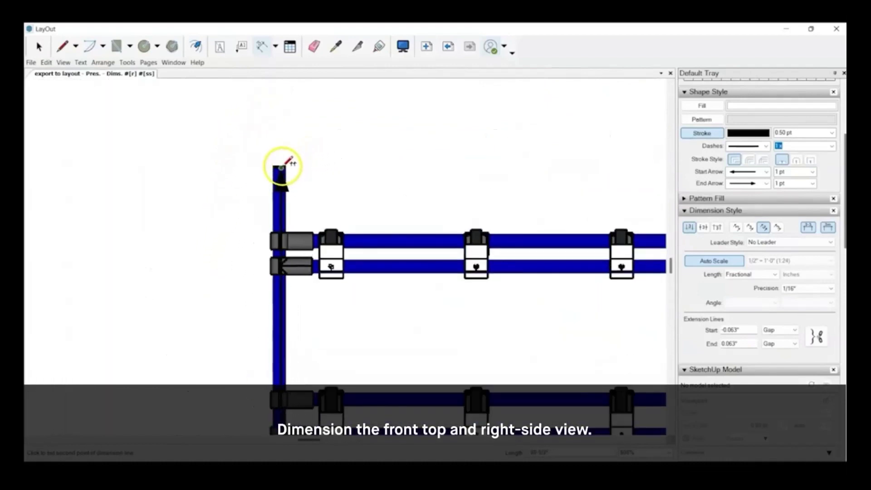
{"action": "left_click", "coordinate": [282, 167]}
{"action": "scroll", "coordinate": [282, 166], "scroll_direction": "down", "scroll_amount": 4}
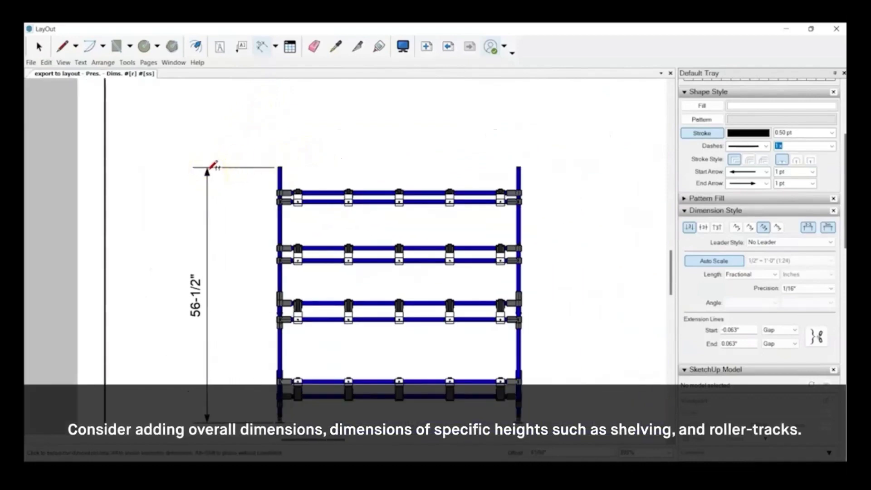
{"action": "left_click", "coordinate": [199, 152]}
{"action": "scroll", "coordinate": [193, 290], "scroll_direction": "down", "scroll_amount": 3}
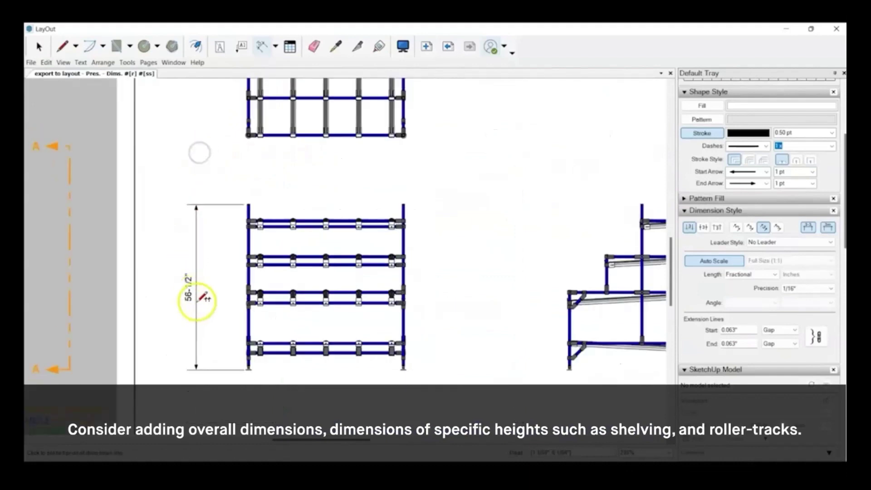
{"action": "scroll", "coordinate": [215, 356], "scroll_direction": "down", "scroll_amount": 3}
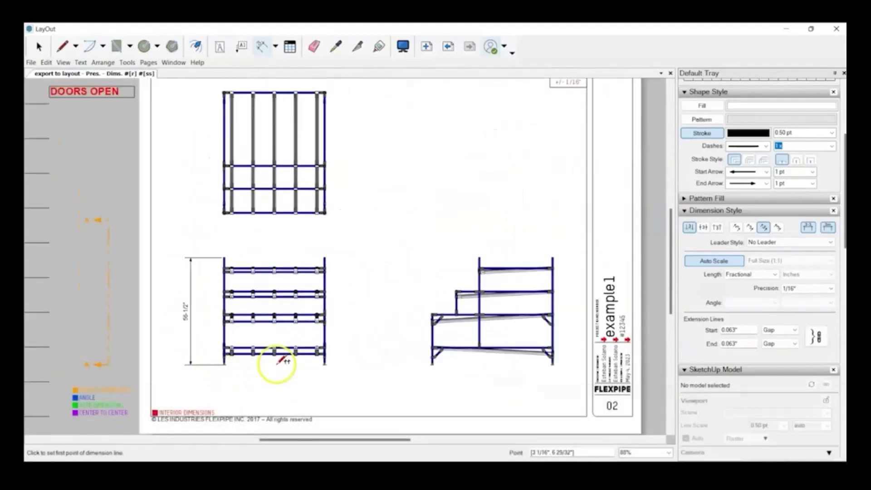
{"action": "scroll", "coordinate": [204, 208], "scroll_direction": "down", "scroll_amount": 2}
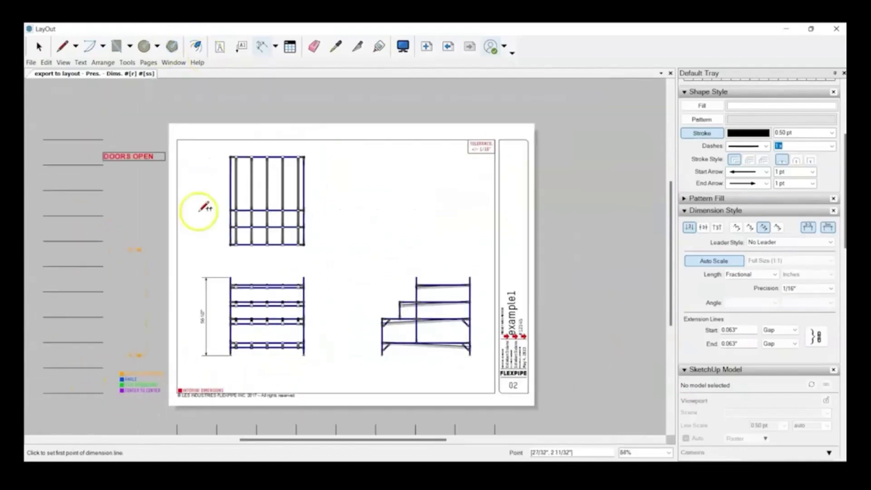
Dimension the top view's left side between corner joints, placing 64-7/16" left of the frame.
{"action": "scroll", "coordinate": [236, 287], "scroll_direction": "up", "scroll_amount": 10}
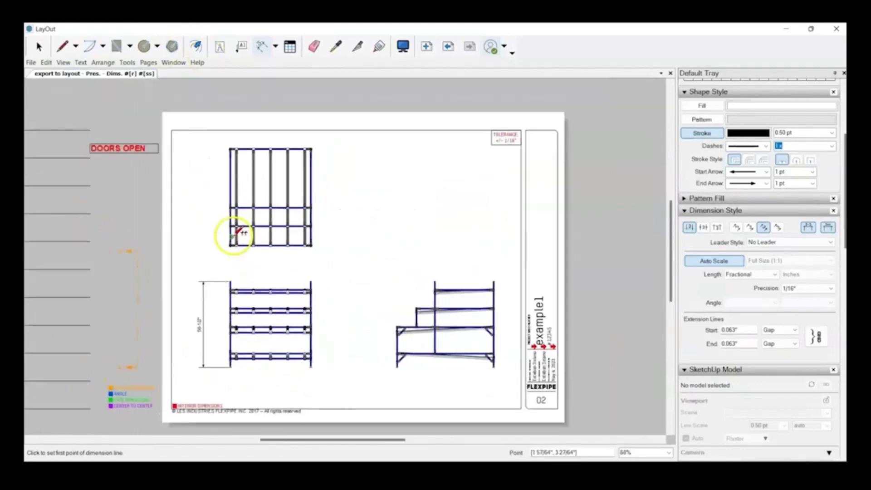
{"action": "scroll", "coordinate": [227, 259], "scroll_direction": "up", "scroll_amount": 1}
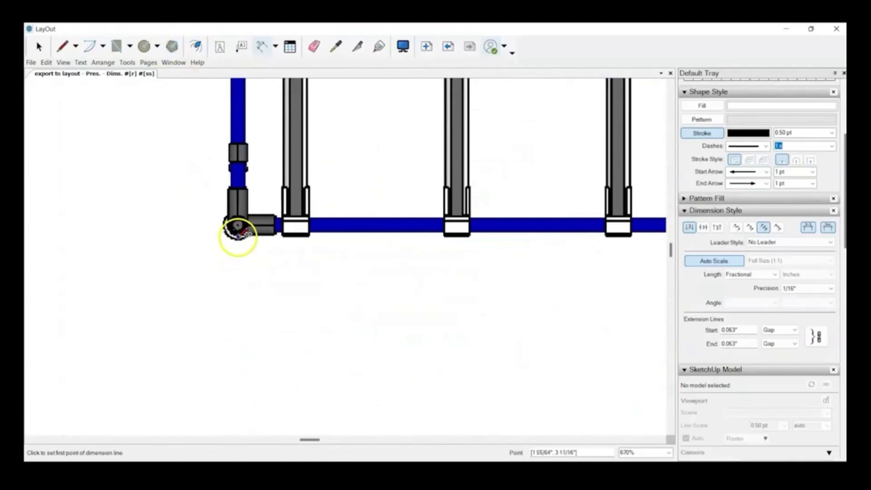
{"action": "scroll", "coordinate": [239, 235], "scroll_direction": "up", "scroll_amount": 3}
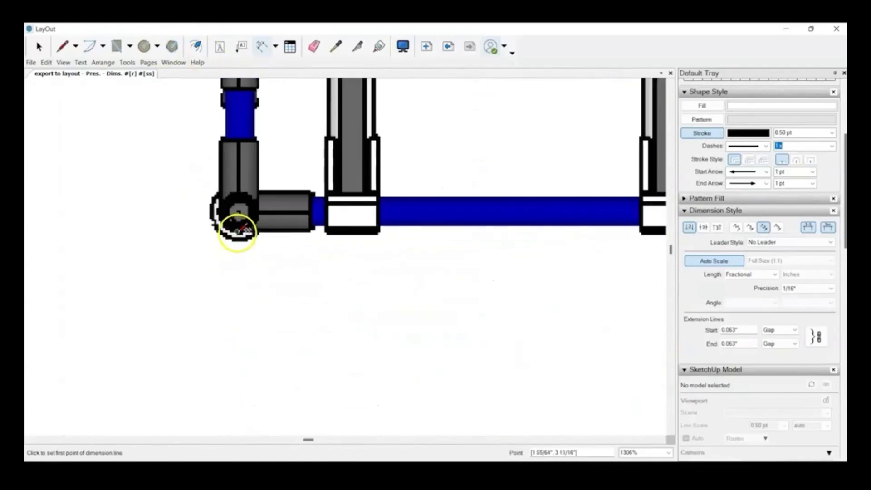
{"action": "left_click", "coordinate": [237, 231]}
{"action": "scroll", "coordinate": [239, 292], "scroll_direction": "down", "scroll_amount": 8}
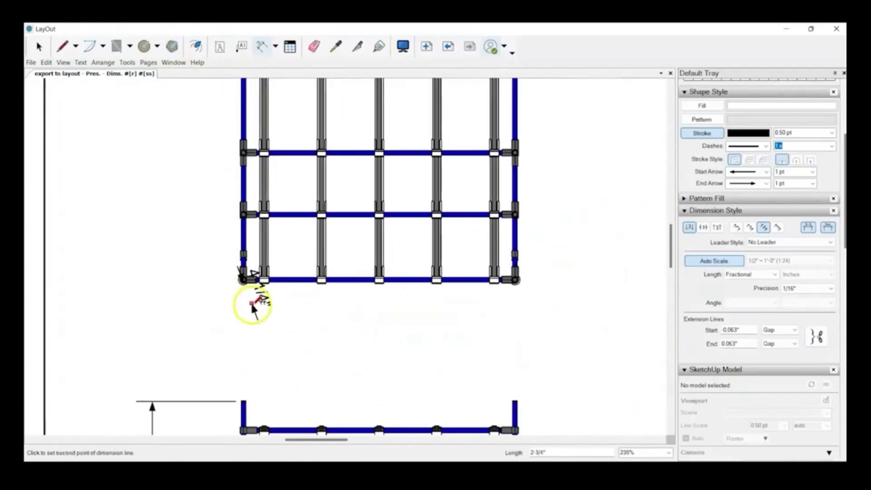
{"action": "scroll", "coordinate": [254, 306], "scroll_direction": "down", "scroll_amount": 2}
{"action": "scroll", "coordinate": [266, 94], "scroll_direction": "up", "scroll_amount": 4}
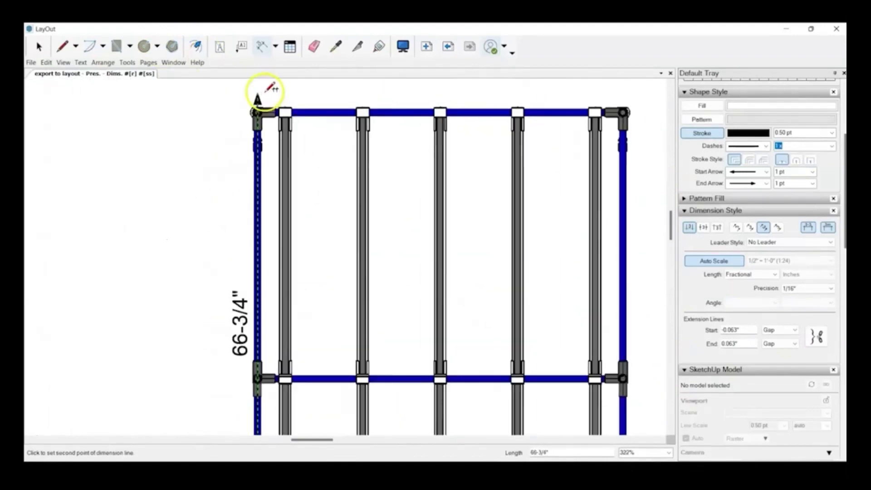
{"action": "scroll", "coordinate": [266, 90], "scroll_direction": "up", "scroll_amount": 5}
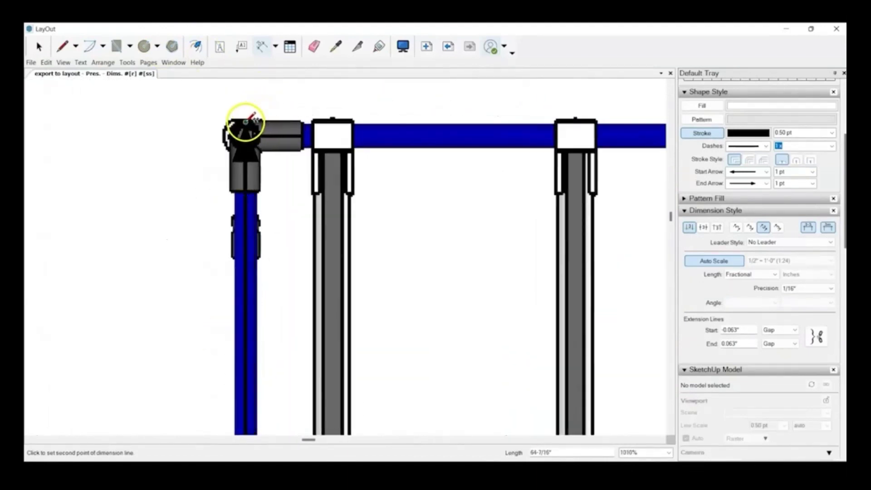
{"action": "left_click", "coordinate": [245, 121]}
{"action": "scroll", "coordinate": [242, 129], "scroll_direction": "down", "scroll_amount": 5}
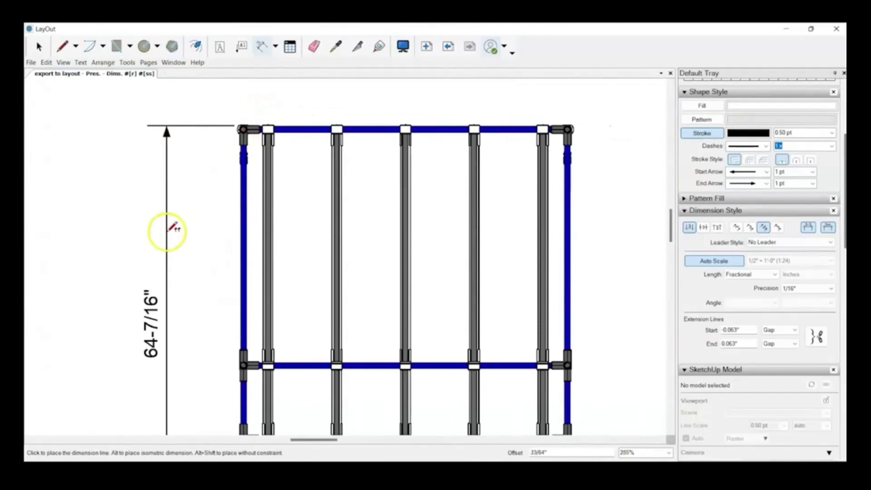
{"action": "scroll", "coordinate": [167, 231], "scroll_direction": "down", "scroll_amount": 5}
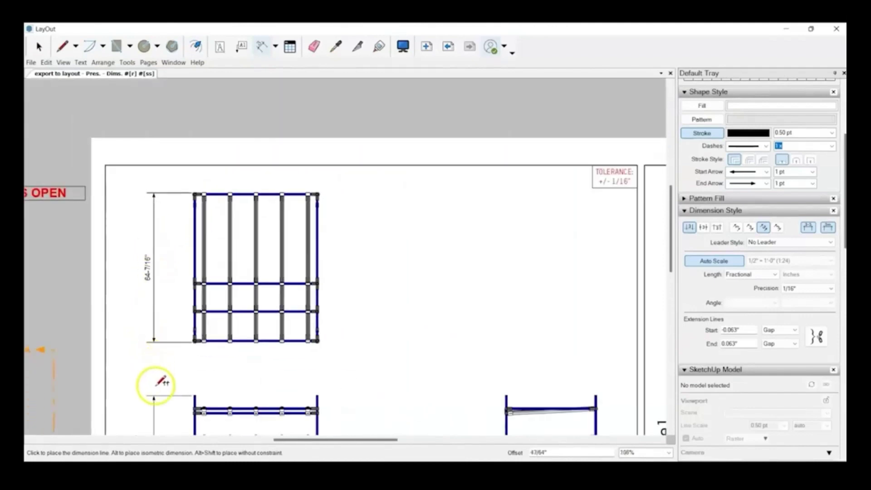
{"action": "left_click", "coordinate": [154, 396]}
Dimension the top view's width between top-left and top-right joints, placing 54-1/16" above the frame.
{"action": "scroll", "coordinate": [202, 189], "scroll_direction": "up", "scroll_amount": 5}
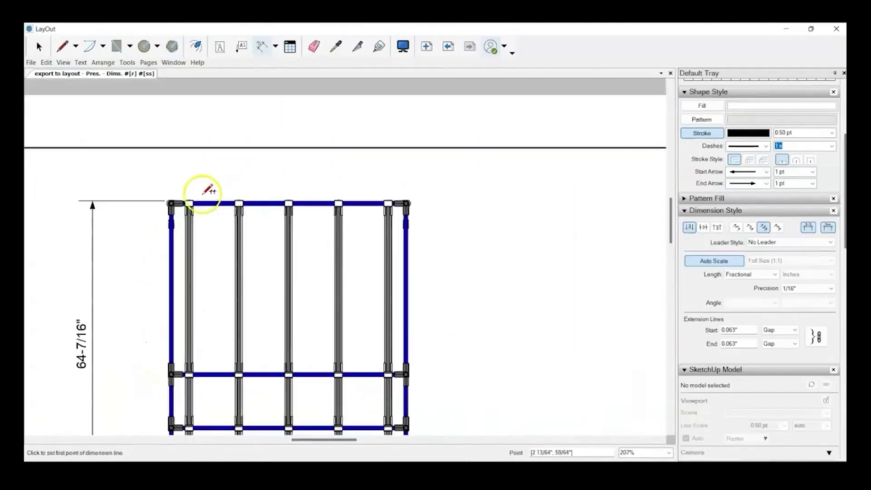
{"action": "scroll", "coordinate": [157, 208], "scroll_direction": "up", "scroll_amount": 6}
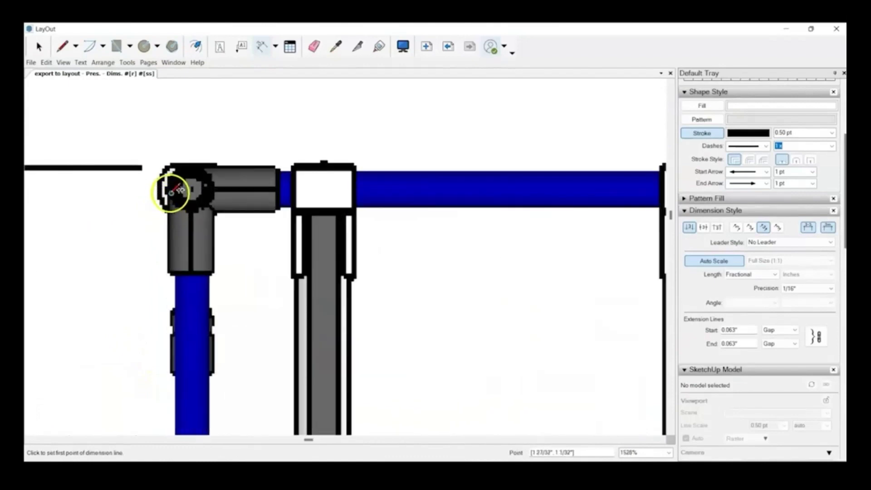
{"action": "left_click", "coordinate": [171, 187]}
{"action": "scroll", "coordinate": [172, 187], "scroll_direction": "down", "scroll_amount": 5}
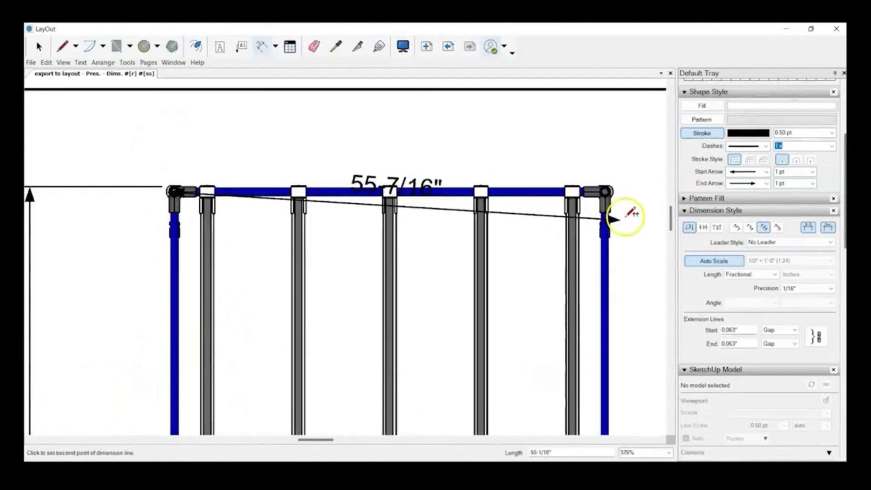
{"action": "scroll", "coordinate": [610, 192], "scroll_direction": "up", "scroll_amount": 4}
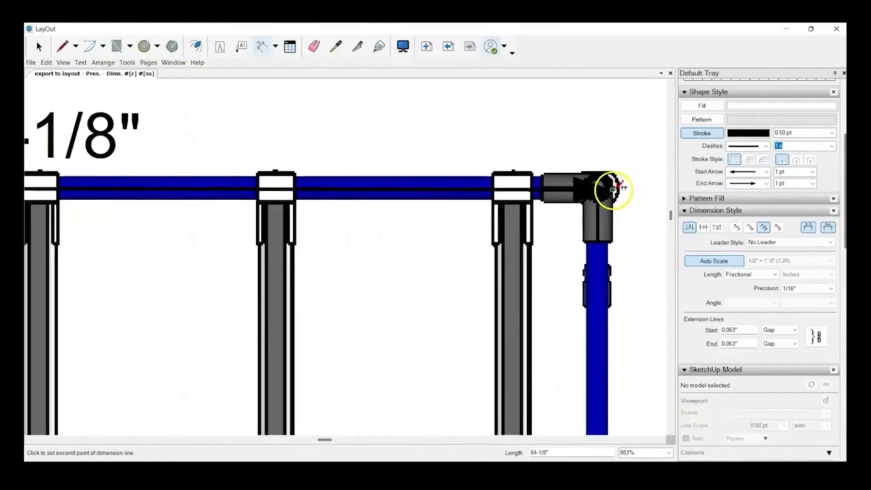
{"action": "scroll", "coordinate": [611, 187], "scroll_direction": "down", "scroll_amount": 1}
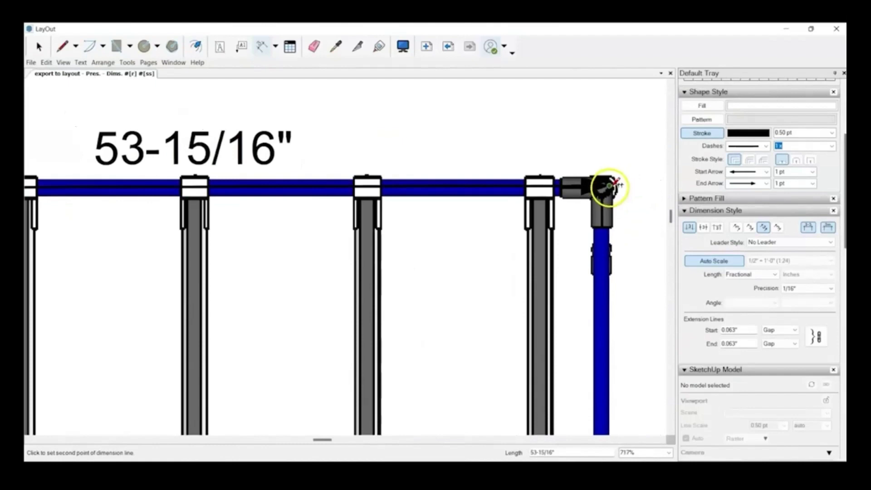
{"action": "scroll", "coordinate": [609, 186], "scroll_direction": "up", "scroll_amount": 2}
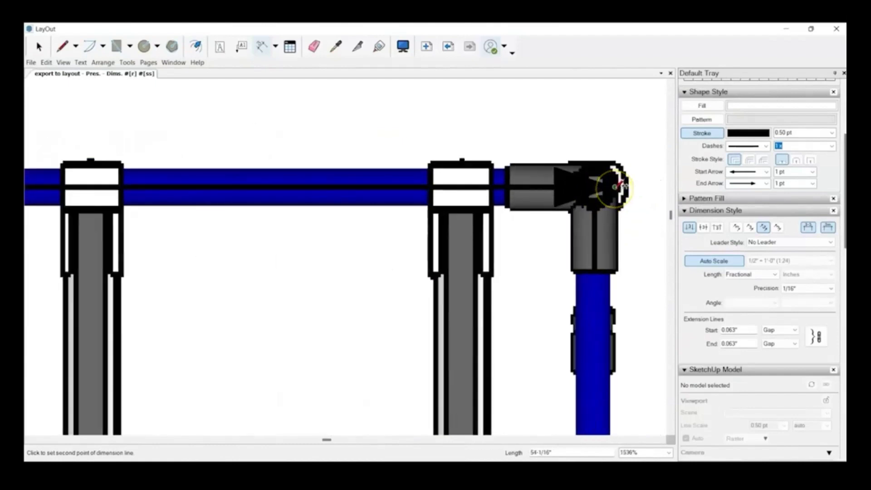
{"action": "left_click", "coordinate": [620, 186]}
{"action": "scroll", "coordinate": [622, 172], "scroll_direction": "down", "scroll_amount": 3}
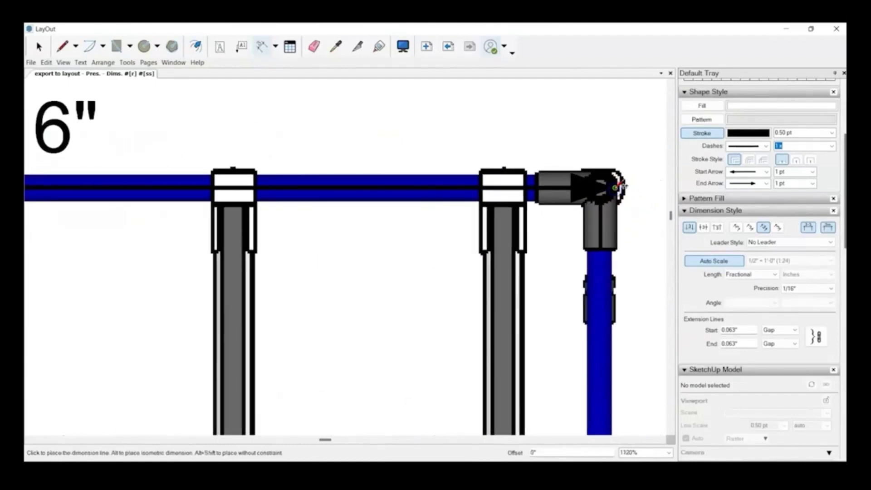
{"action": "scroll", "coordinate": [627, 138], "scroll_direction": "down", "scroll_amount": 1}
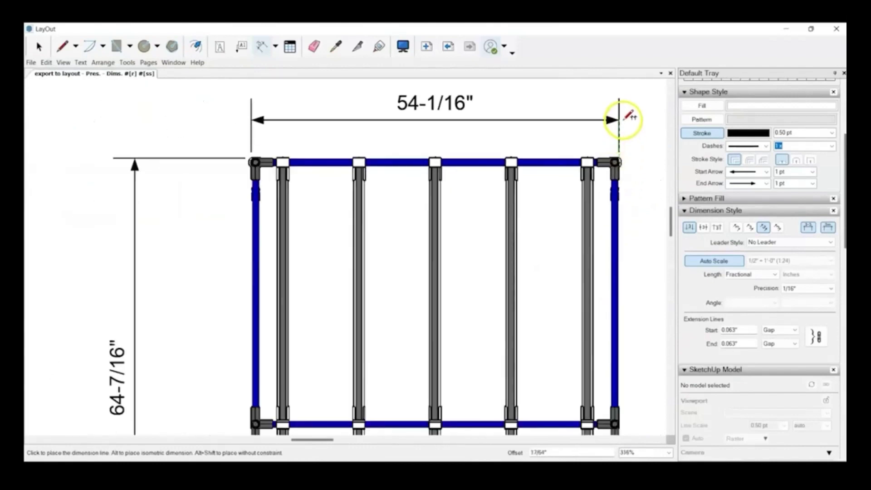
{"action": "left_click", "coordinate": [624, 120]}
{"action": "scroll", "coordinate": [171, 146], "scroll_direction": "down", "scroll_amount": 1}
{"action": "scroll", "coordinate": [321, 200], "scroll_direction": "down", "scroll_amount": 4}
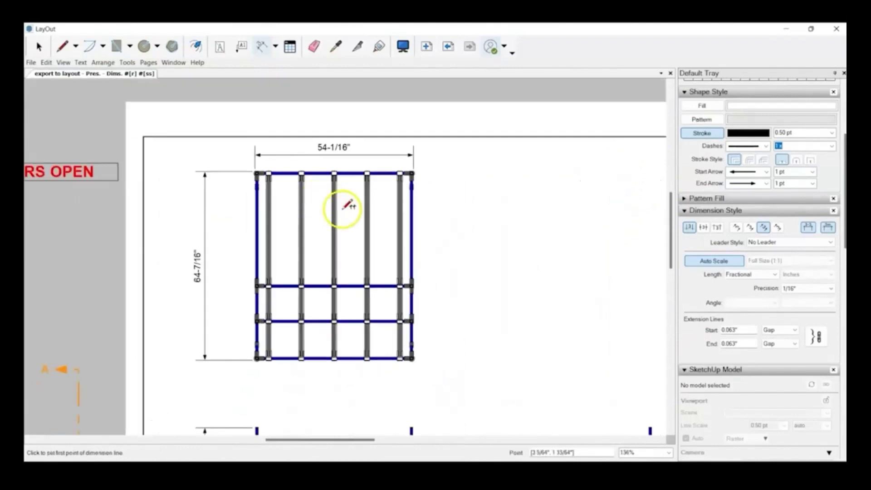
{"action": "scroll", "coordinate": [370, 278], "scroll_direction": "down", "scroll_amount": 2}
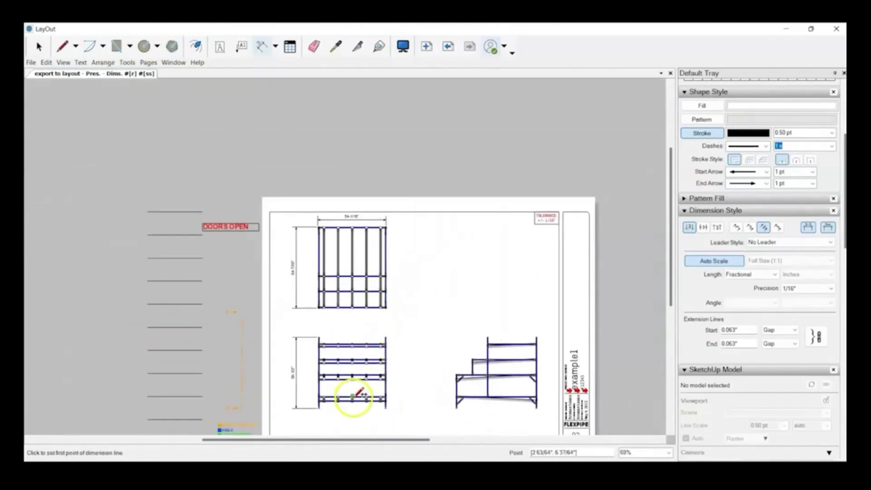
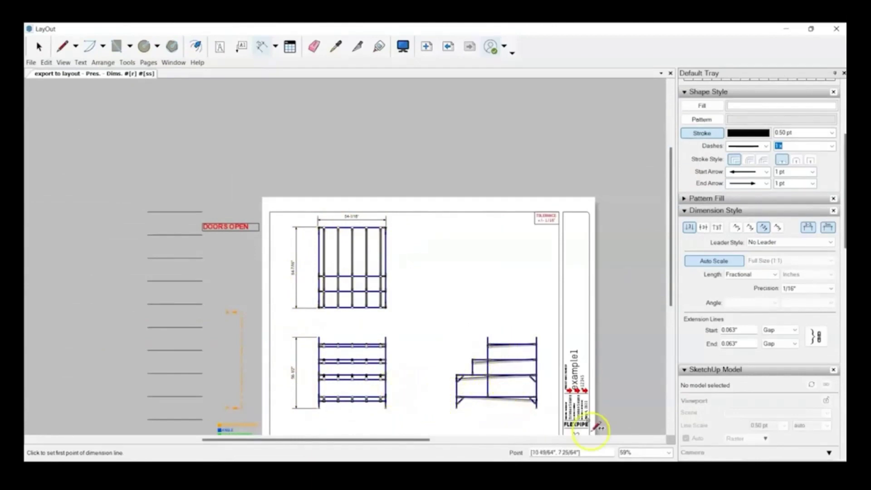
Dimension the top rail from its right end to the top tier's left post, placing 39-3/4" above the rack.
{"action": "scroll", "coordinate": [503, 410], "scroll_direction": "up", "scroll_amount": 2}
{"action": "scroll", "coordinate": [431, 386], "scroll_direction": "up", "scroll_amount": 5}
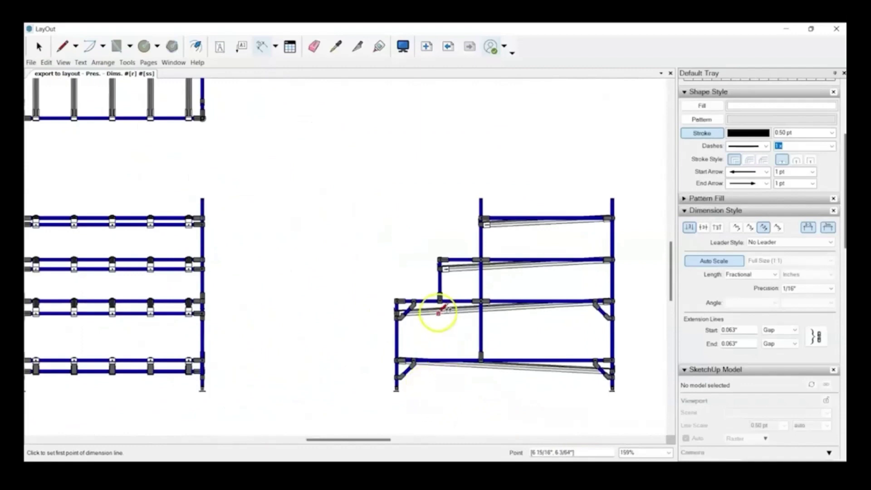
{"action": "scroll", "coordinate": [635, 208], "scroll_direction": "up", "scroll_amount": 3}
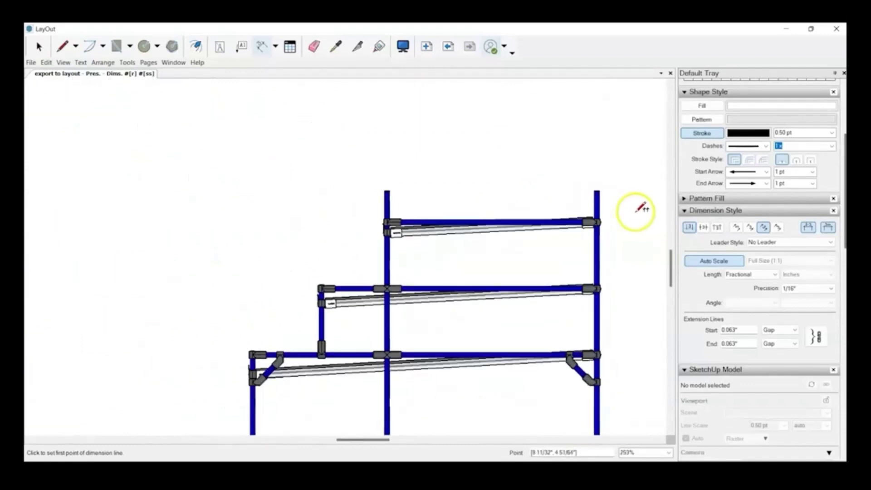
{"action": "scroll", "coordinate": [610, 223], "scroll_direction": "up", "scroll_amount": 3}
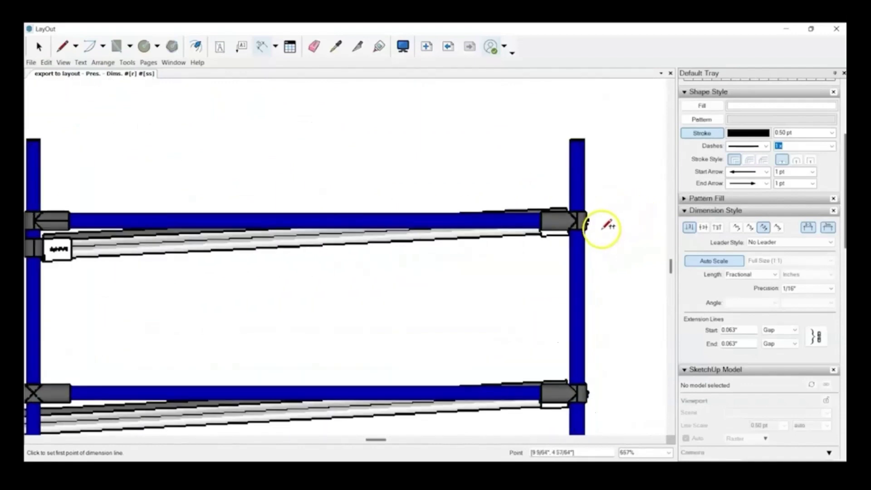
{"action": "left_click", "coordinate": [586, 220]}
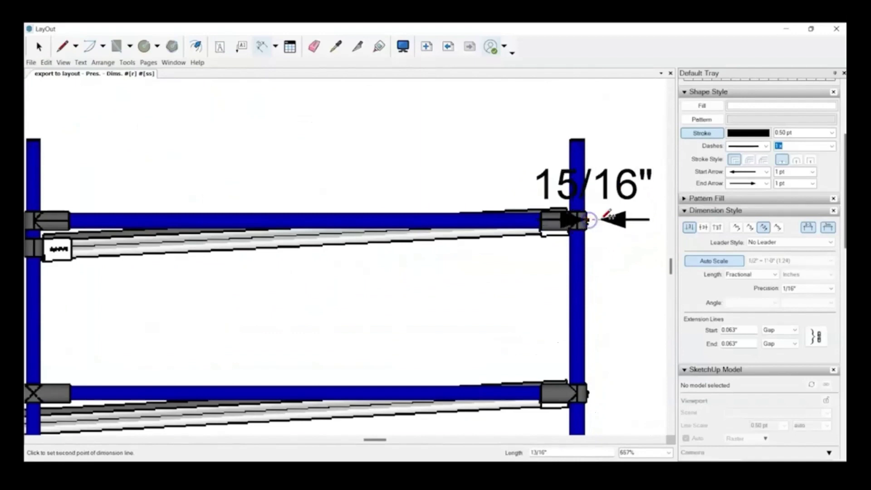
{"action": "scroll", "coordinate": [584, 218], "scroll_direction": "down", "scroll_amount": 5}
{"action": "scroll", "coordinate": [382, 208], "scroll_direction": "up", "scroll_amount": 5}
{"action": "scroll", "coordinate": [342, 225], "scroll_direction": "up", "scroll_amount": 3}
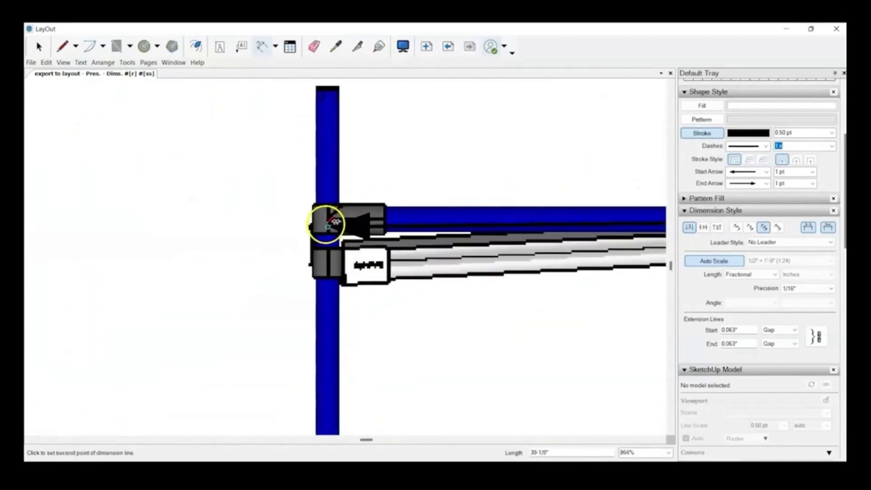
{"action": "left_click", "coordinate": [319, 218]}
{"action": "scroll", "coordinate": [319, 218], "scroll_direction": "down", "scroll_amount": 5}
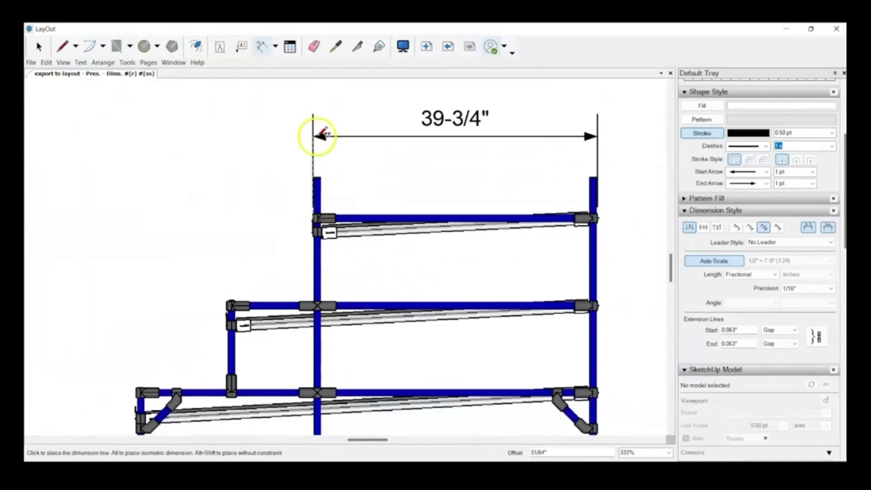
{"action": "left_click", "coordinate": [319, 135]}
Add a 12" dimension from the upper-left pipe joint, placed above the rack.
{"action": "scroll", "coordinate": [308, 189], "scroll_direction": "up", "scroll_amount": 5}
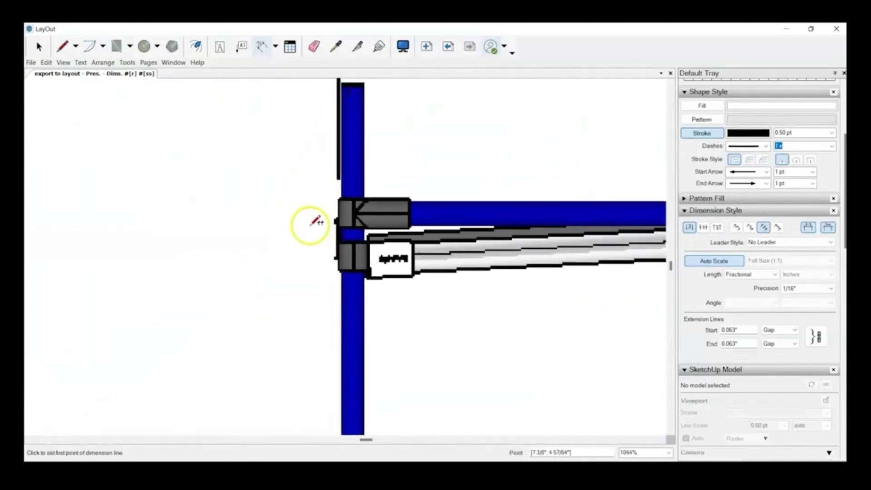
{"action": "left_click", "coordinate": [346, 209]}
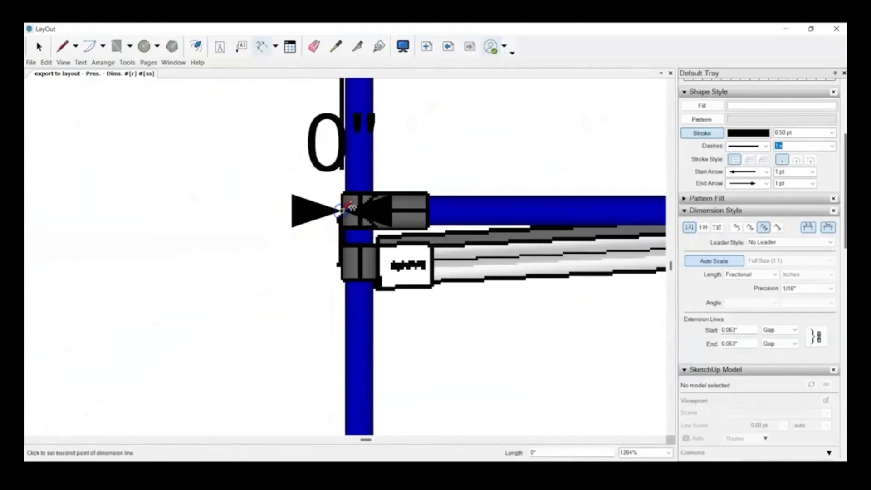
{"action": "scroll", "coordinate": [346, 210], "scroll_direction": "down", "scroll_amount": 5}
{"action": "scroll", "coordinate": [207, 356], "scroll_direction": "up", "scroll_amount": 4}
{"action": "scroll", "coordinate": [208, 356], "scroll_direction": "up", "scroll_amount": 3}
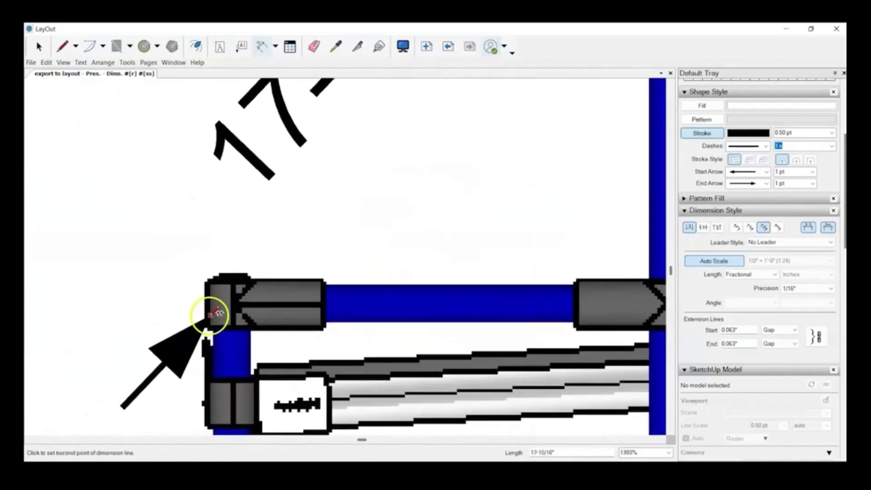
{"action": "scroll", "coordinate": [209, 302], "scroll_direction": "down", "scroll_amount": 8}
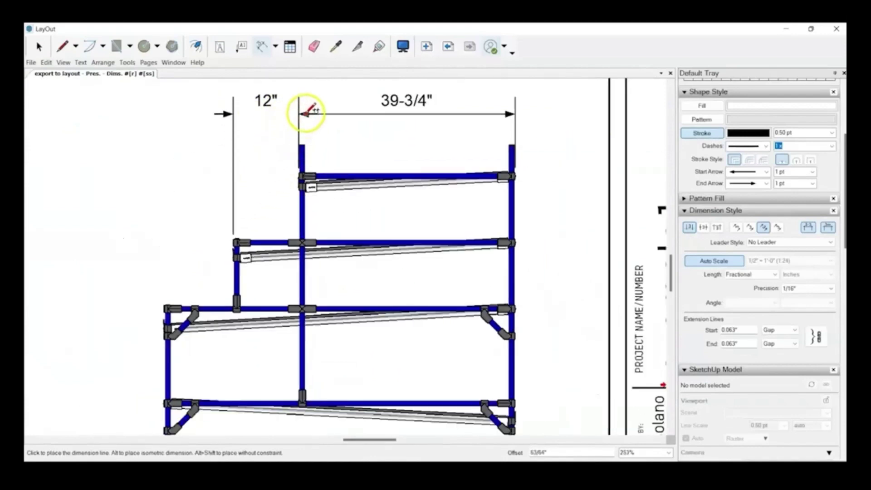
{"action": "left_click", "coordinate": [305, 113]}
Discard a stray 3-7/16" dimension, then place a 12-11/16" dimension from the middle to lowest tier beside the 12".
{"action": "scroll", "coordinate": [286, 191], "scroll_direction": "up", "scroll_amount": 8}
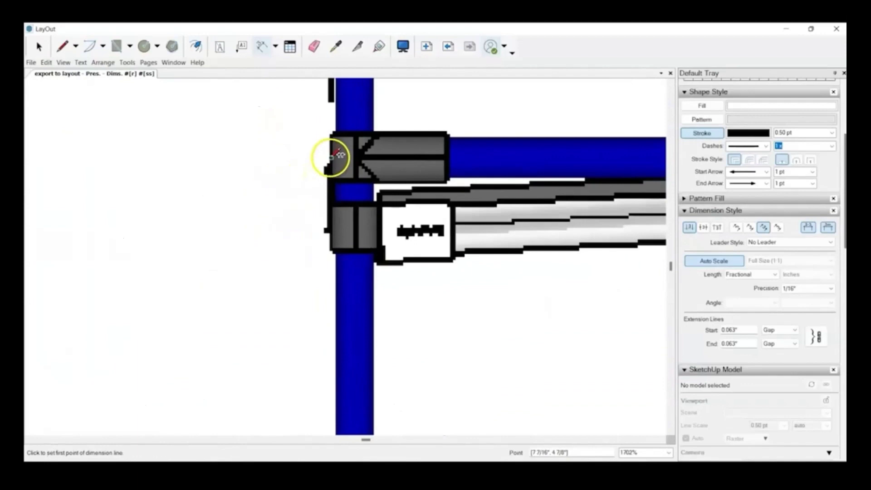
{"action": "left_click", "coordinate": [335, 155]}
{"action": "scroll", "coordinate": [465, 212], "scroll_direction": "down", "scroll_amount": 6}
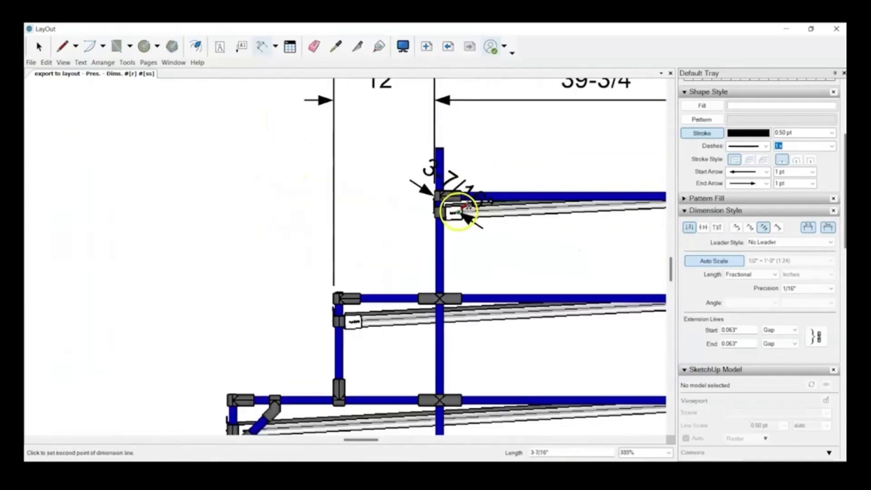
{"action": "key", "text": "space"}
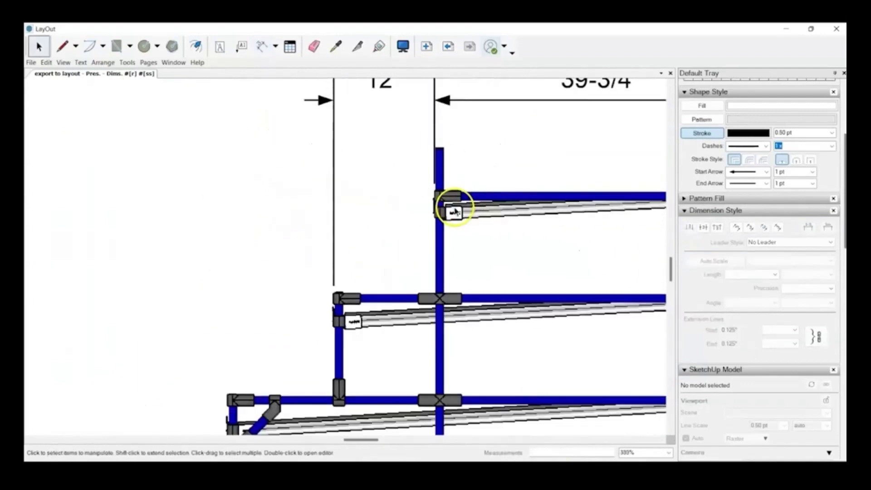
{"action": "left_click", "coordinate": [265, 45]}
{"action": "scroll", "coordinate": [325, 307], "scroll_direction": "up", "scroll_amount": 6}
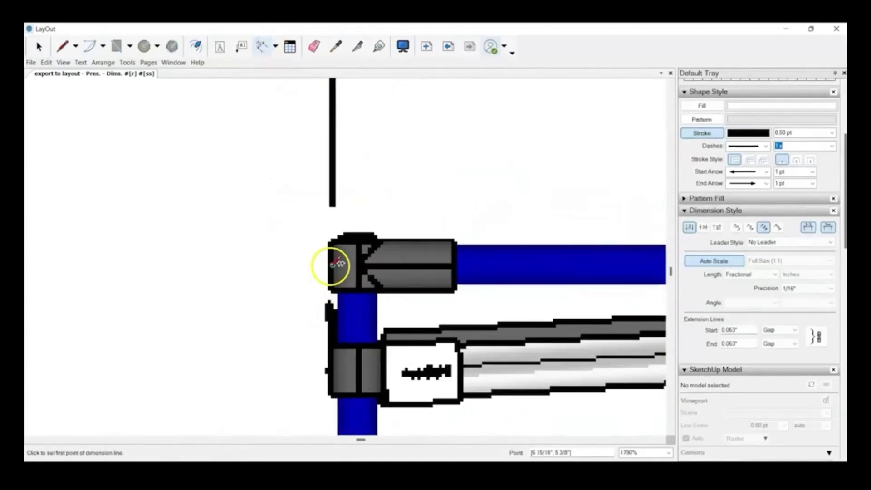
{"action": "left_click", "coordinate": [336, 264]}
{"action": "scroll", "coordinate": [350, 243], "scroll_direction": "down", "scroll_amount": 5}
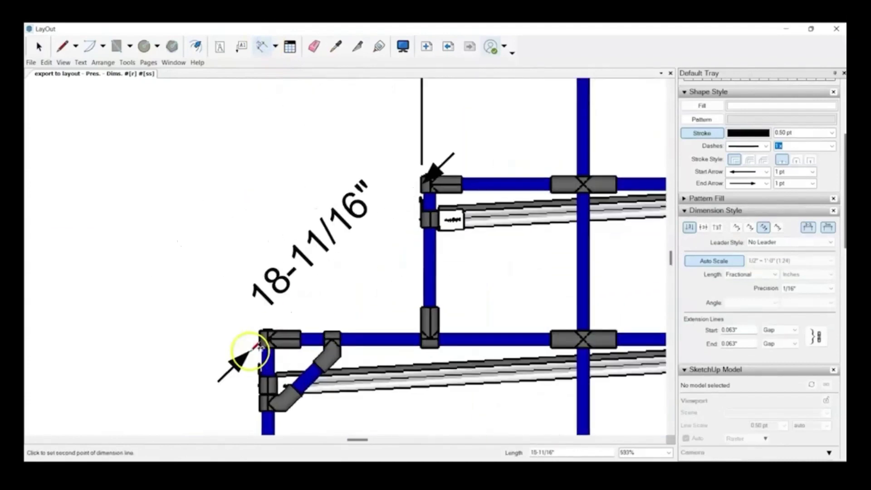
{"action": "scroll", "coordinate": [254, 349], "scroll_direction": "up", "scroll_amount": 4}
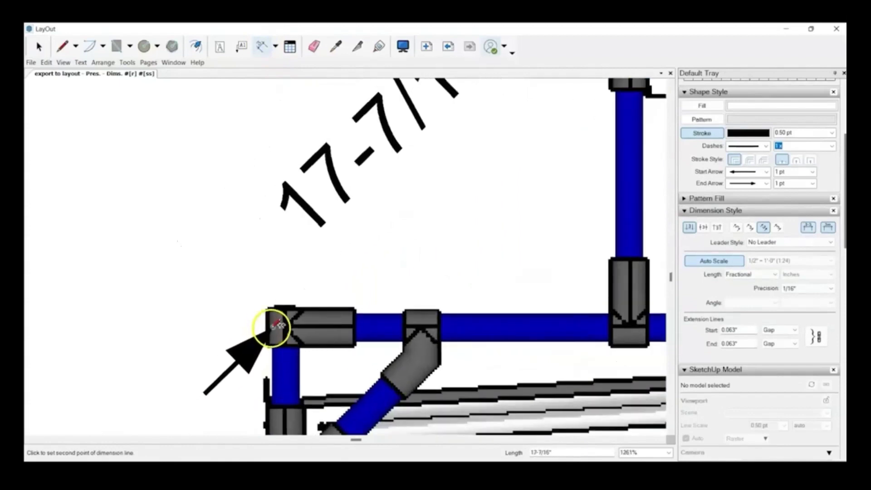
{"action": "left_click", "coordinate": [267, 325]}
{"action": "scroll", "coordinate": [262, 244], "scroll_direction": "down", "scroll_amount": 6}
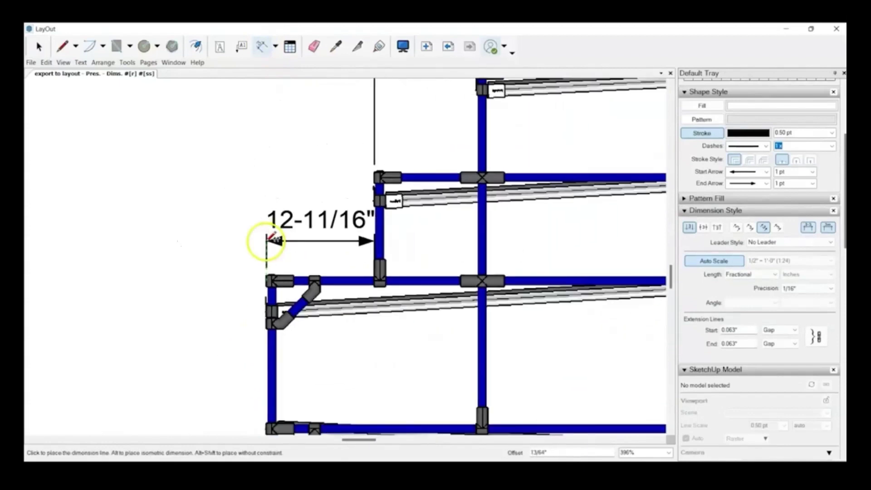
{"action": "scroll", "coordinate": [300, 184], "scroll_direction": "down", "scroll_amount": 2}
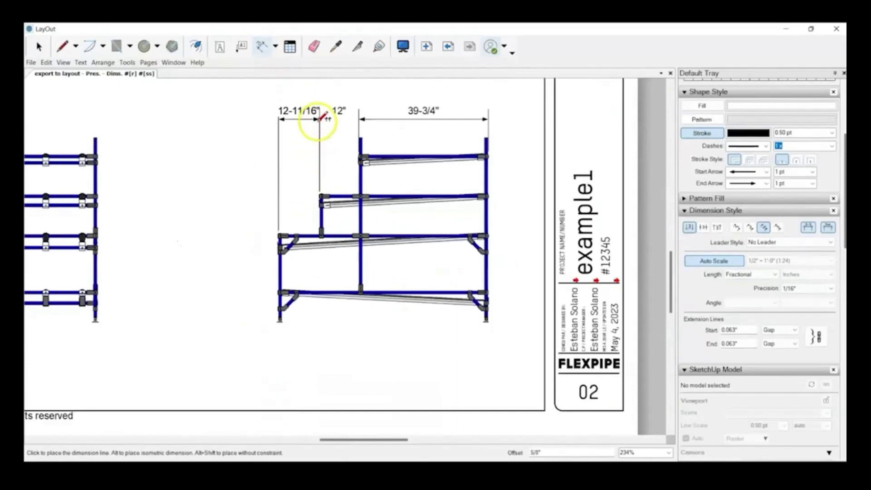
{"action": "left_click", "coordinate": [318, 120]}
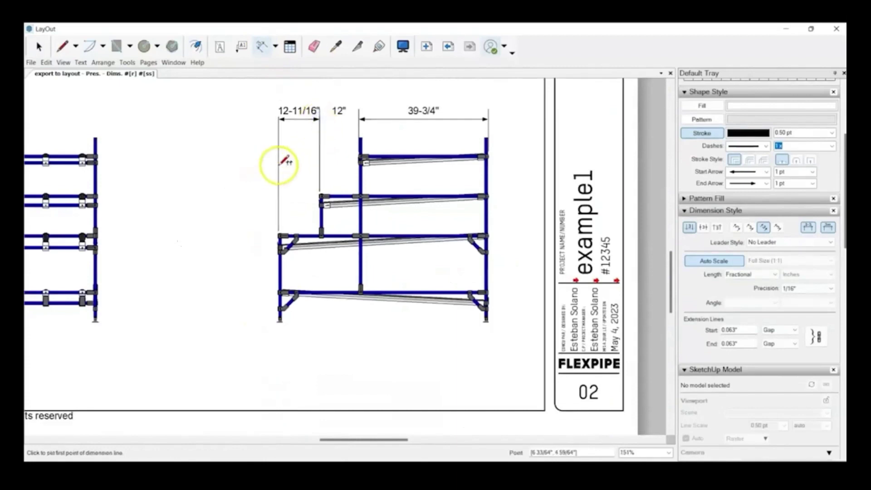
Place the overall 64-3/8" dimension above the three side-view widths.
{"action": "scroll", "coordinate": [317, 161], "scroll_direction": "down", "scroll_amount": 1}
{"action": "scroll", "coordinate": [320, 161], "scroll_direction": "up", "scroll_amount": 4}
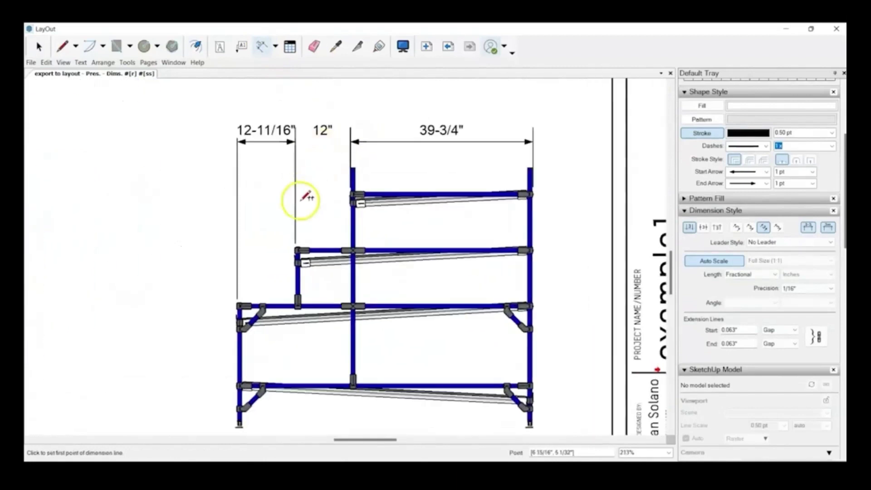
{"action": "scroll", "coordinate": [234, 313], "scroll_direction": "up", "scroll_amount": 10}
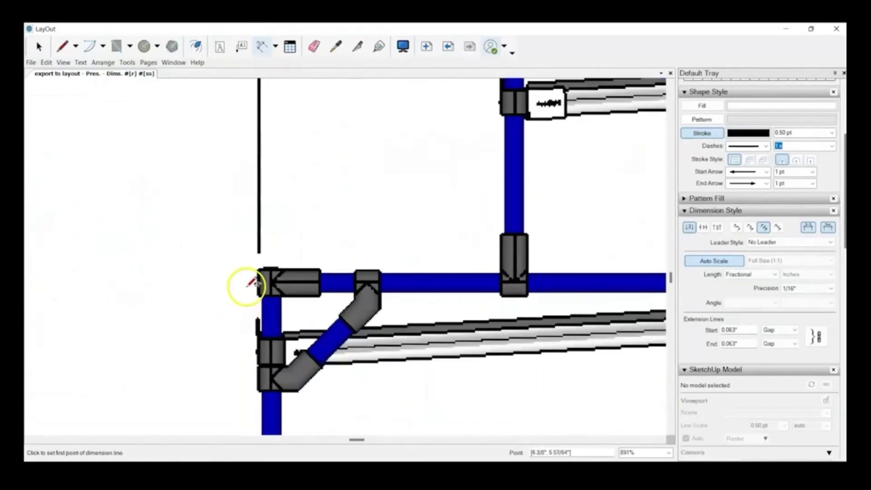
{"action": "scroll", "coordinate": [264, 282], "scroll_direction": "down", "scroll_amount": 12}
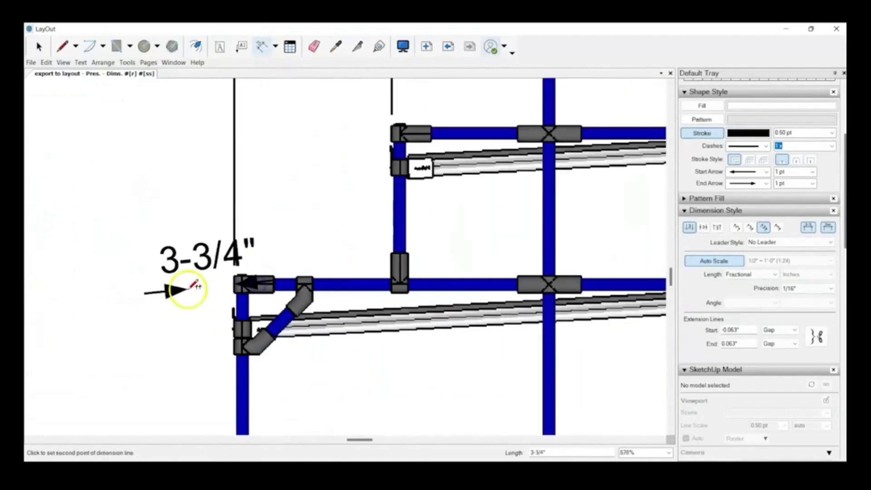
{"action": "scroll", "coordinate": [522, 298], "scroll_direction": "up", "scroll_amount": 8}
{"action": "scroll", "coordinate": [517, 268], "scroll_direction": "up", "scroll_amount": 2}
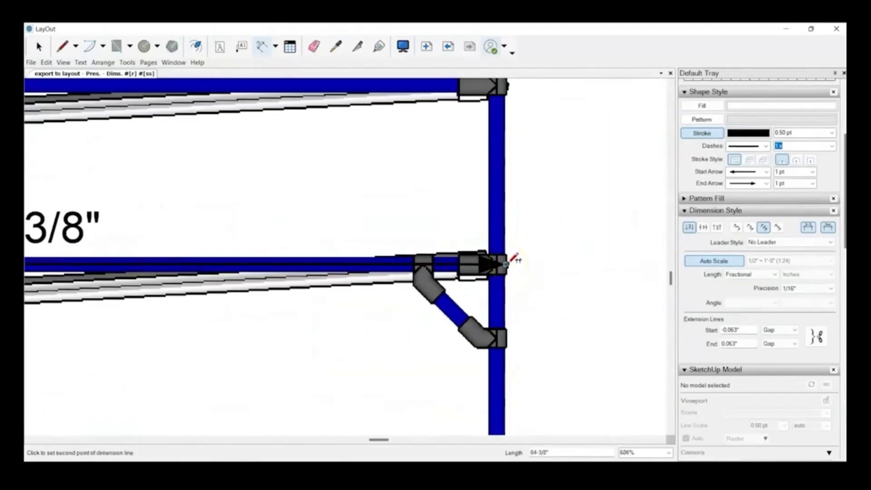
{"action": "scroll", "coordinate": [508, 264], "scroll_direction": "down", "scroll_amount": 8}
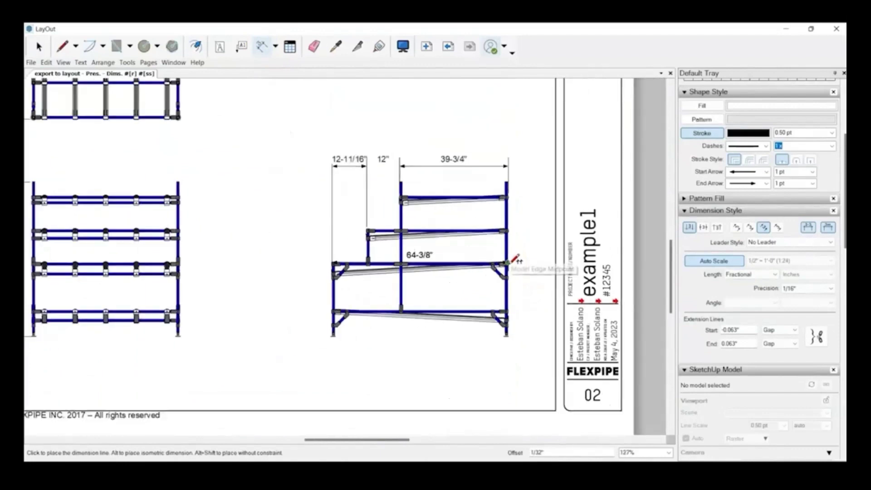
{"action": "scroll", "coordinate": [516, 260], "scroll_direction": "down", "scroll_amount": 3}
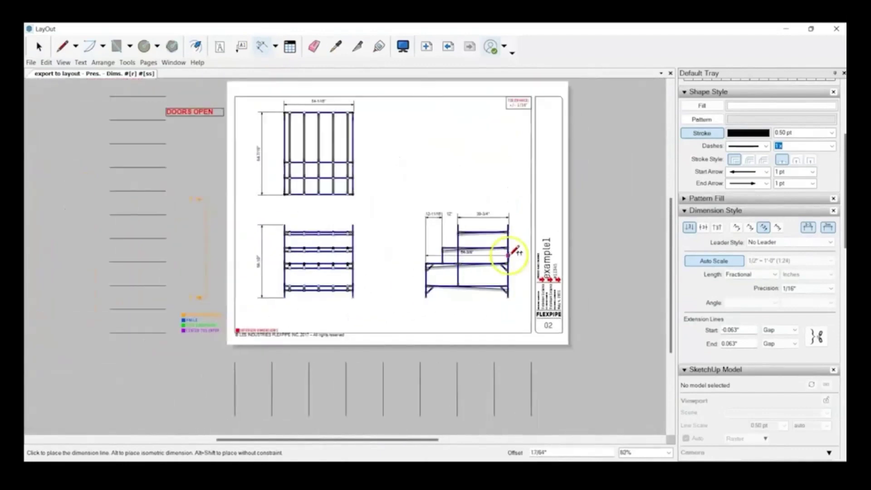
{"action": "scroll", "coordinate": [510, 197], "scroll_direction": "up", "scroll_amount": 6}
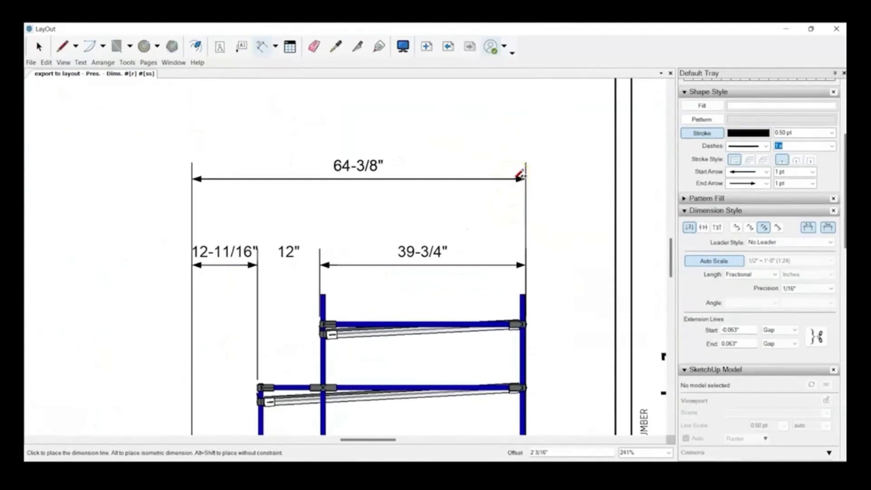
{"action": "left_click", "coordinate": [522, 175]}
{"action": "scroll", "coordinate": [517, 179], "scroll_direction": "down", "scroll_amount": 2}
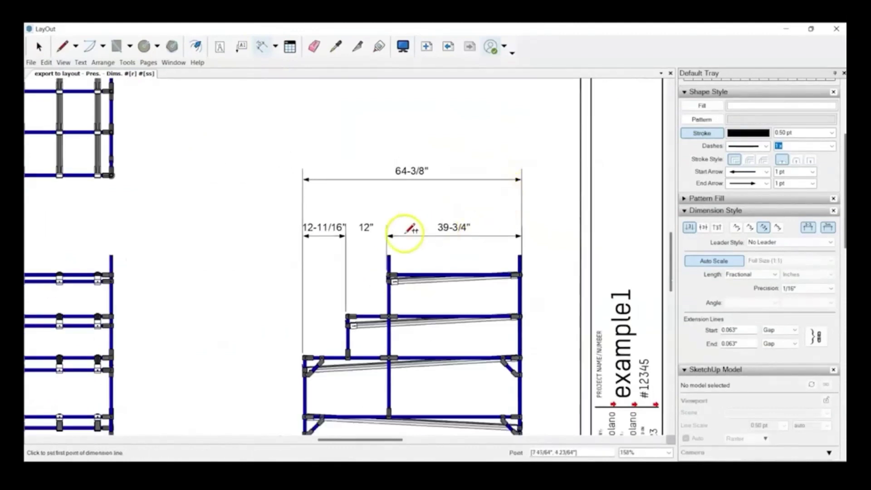
{"action": "key", "text": "space"}
{"action": "scroll", "coordinate": [365, 229], "scroll_direction": "up", "scroll_amount": 4}
Drag the 12" dimension label upward and centre it between its arrows, then zoom out.
{"action": "left_click", "coordinate": [366, 228]}
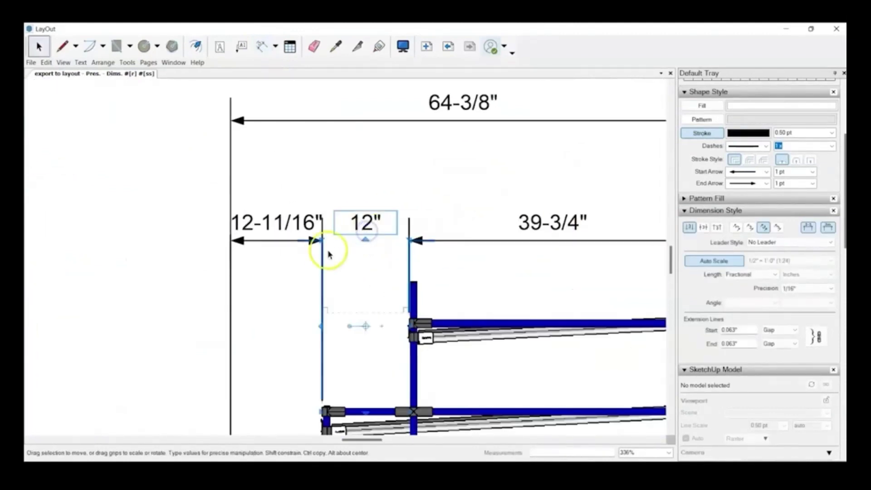
{"action": "left_click", "coordinate": [485, 164]}
{"action": "left_click", "coordinate": [366, 230]}
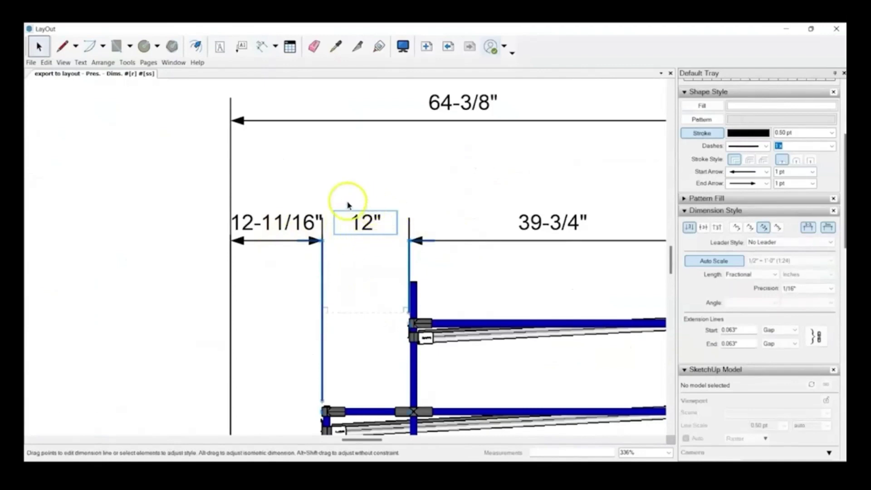
{"action": "left_click_drag", "start_coordinate": [361, 224], "coordinate": [361, 205]}
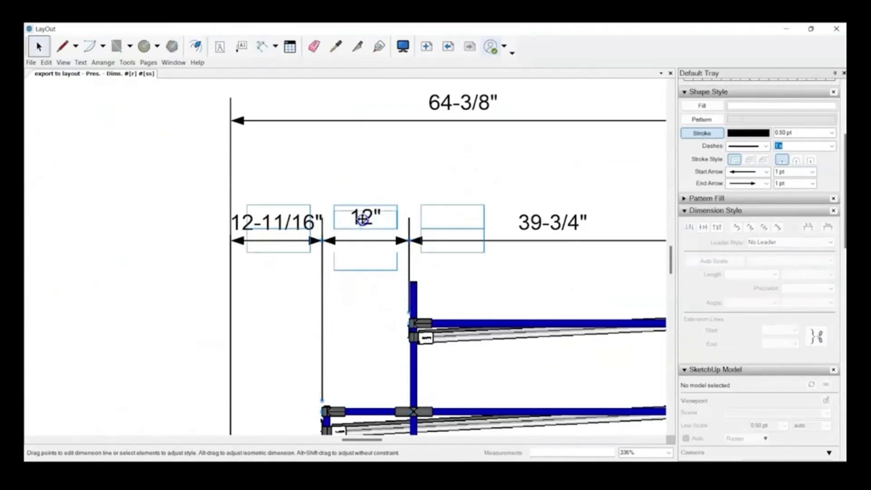
{"action": "left_click_drag", "start_coordinate": [363, 220], "coordinate": [367, 221]}
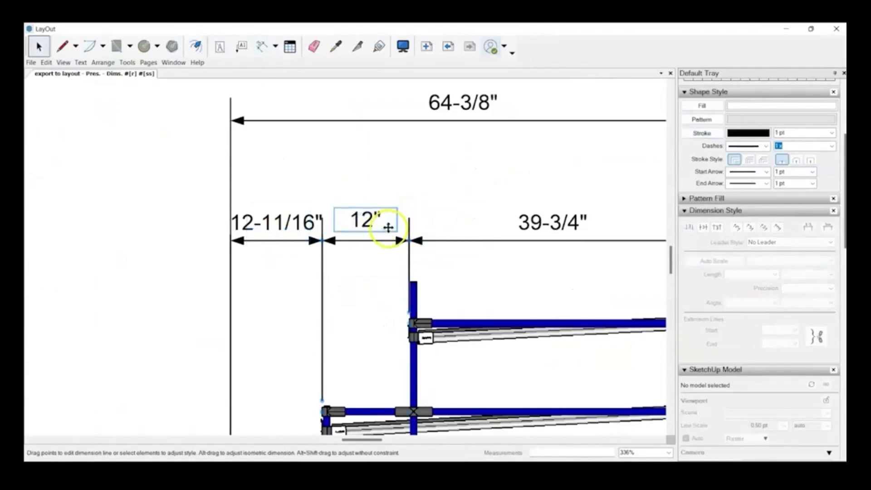
{"action": "left_click", "coordinate": [464, 181]}
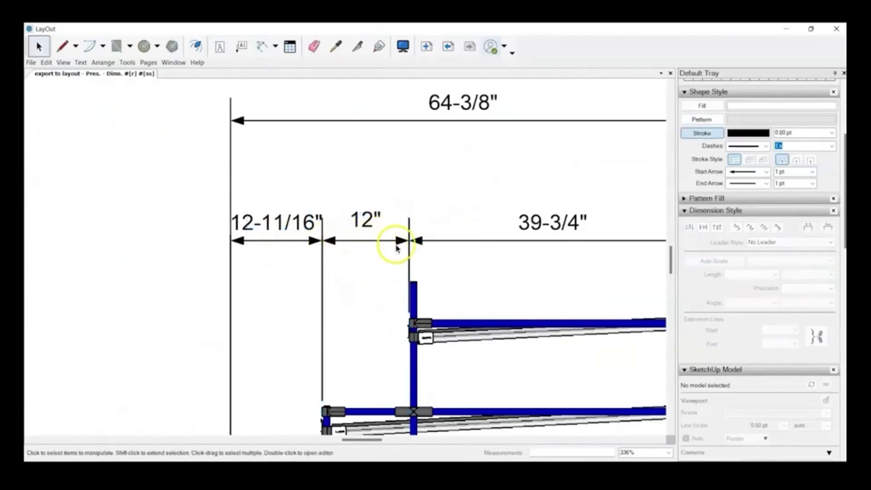
{"action": "left_click", "coordinate": [364, 245]}
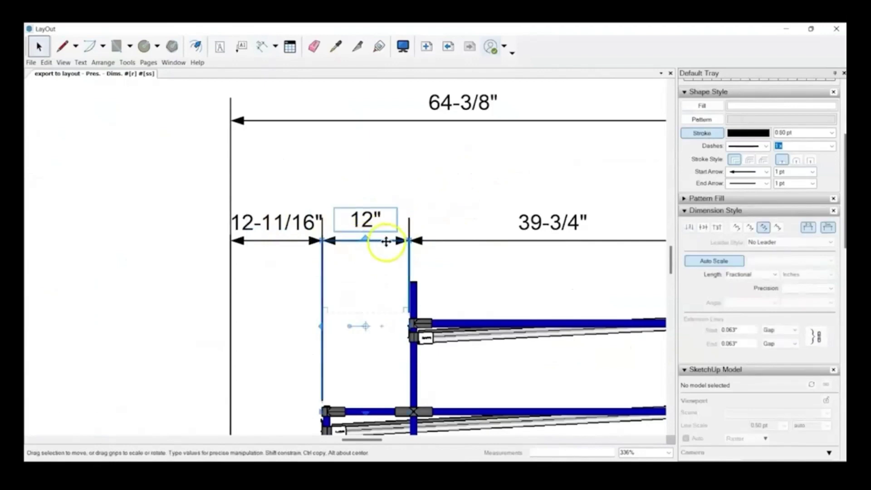
{"action": "left_click", "coordinate": [411, 204]}
{"action": "scroll", "coordinate": [375, 199], "scroll_direction": "down", "scroll_amount": 4}
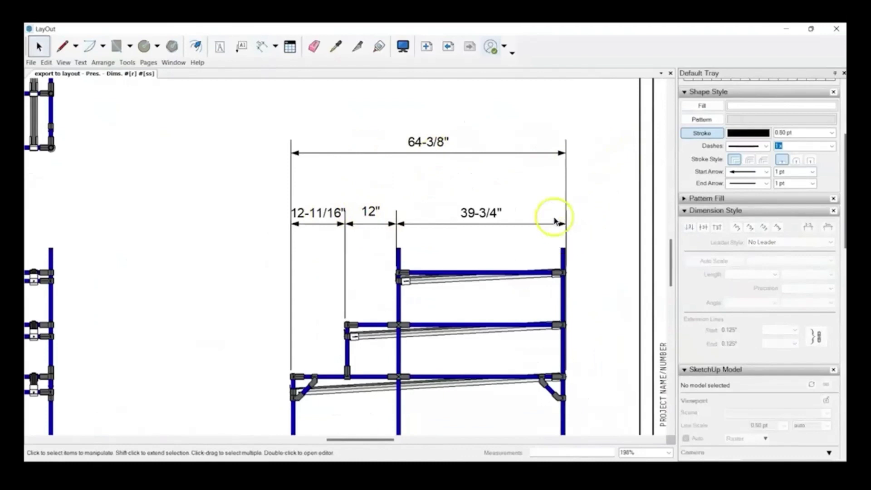
{"action": "scroll", "coordinate": [427, 207], "scroll_direction": "down", "scroll_amount": 3}
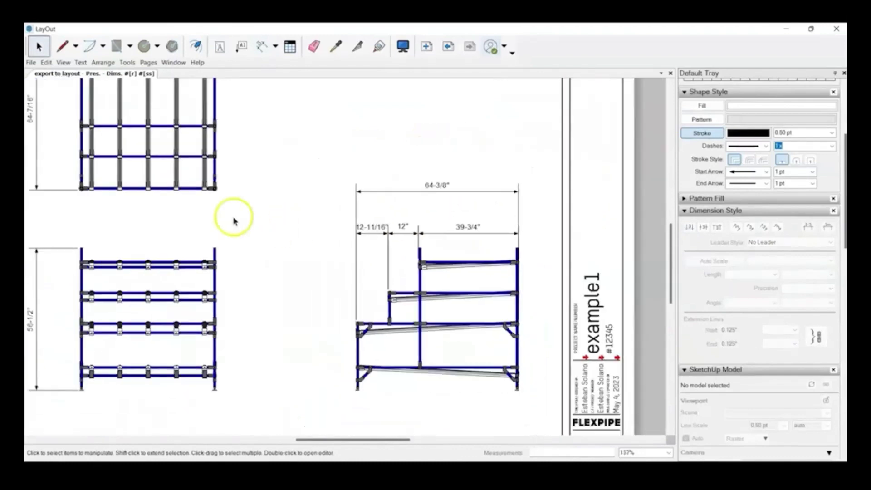
Dimension the left post from its foot to the lowest fitting, placing 9-3/4" beside it.
{"action": "left_click", "coordinate": [259, 47]}
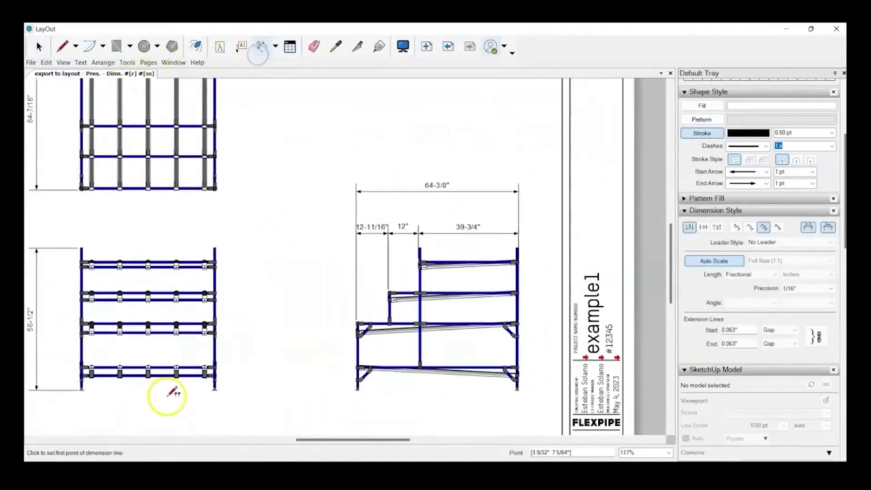
{"action": "scroll", "coordinate": [185, 363], "scroll_direction": "up", "scroll_amount": 7}
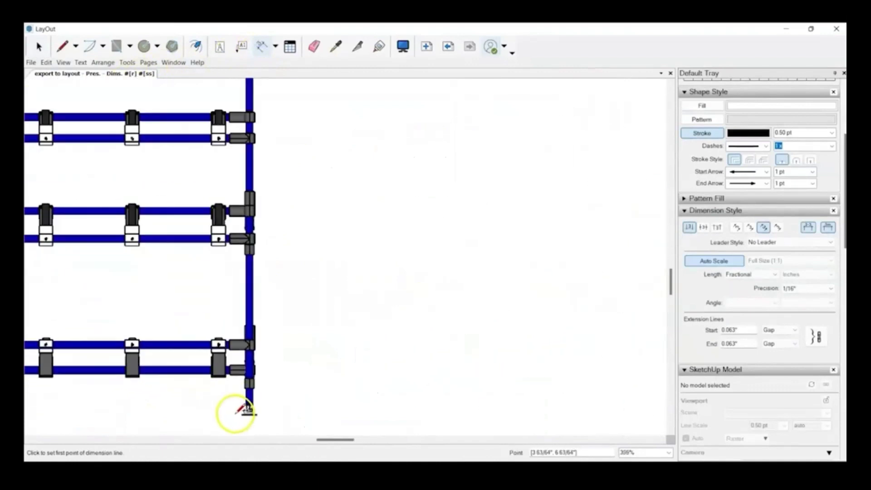
{"action": "scroll", "coordinate": [294, 298], "scroll_direction": "down", "scroll_amount": 3}
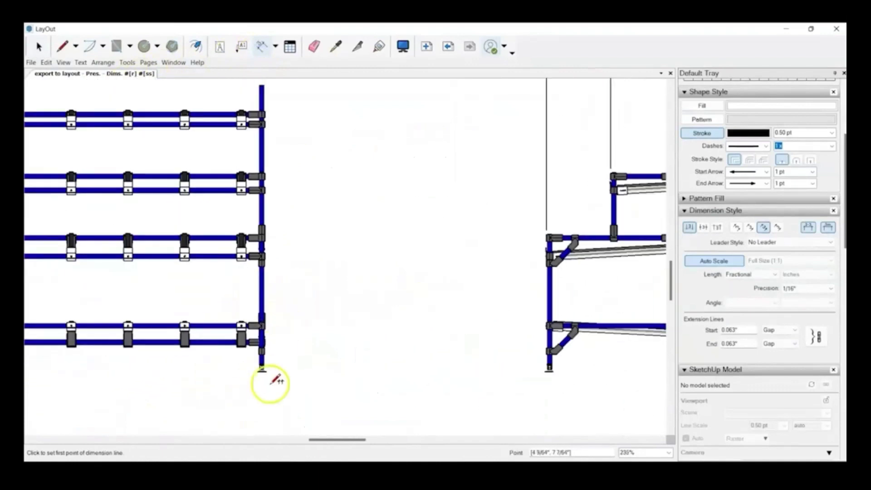
{"action": "scroll", "coordinate": [270, 391], "scroll_direction": "up", "scroll_amount": 8}
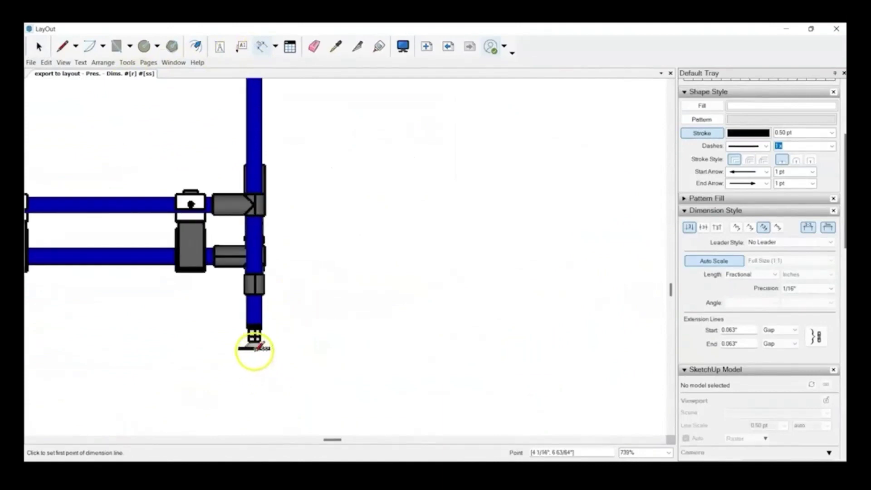
{"action": "left_click", "coordinate": [254, 349]}
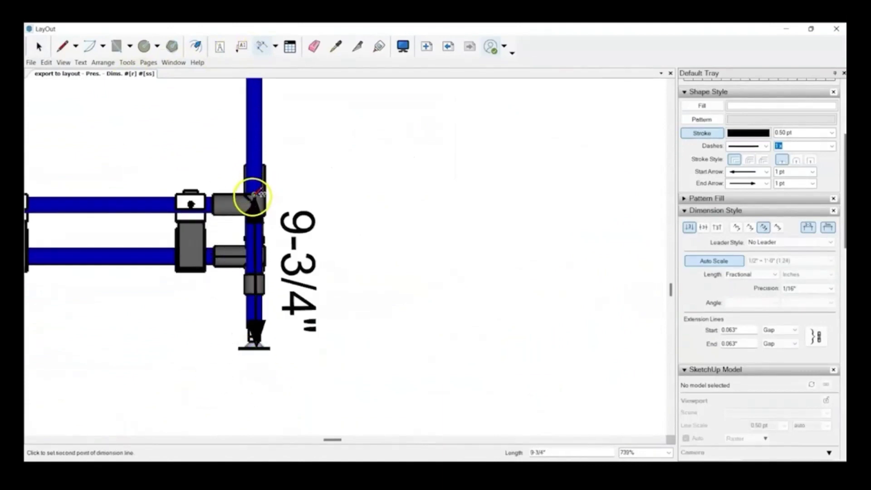
{"action": "left_click", "coordinate": [254, 195]}
{"action": "left_click", "coordinate": [425, 199]}
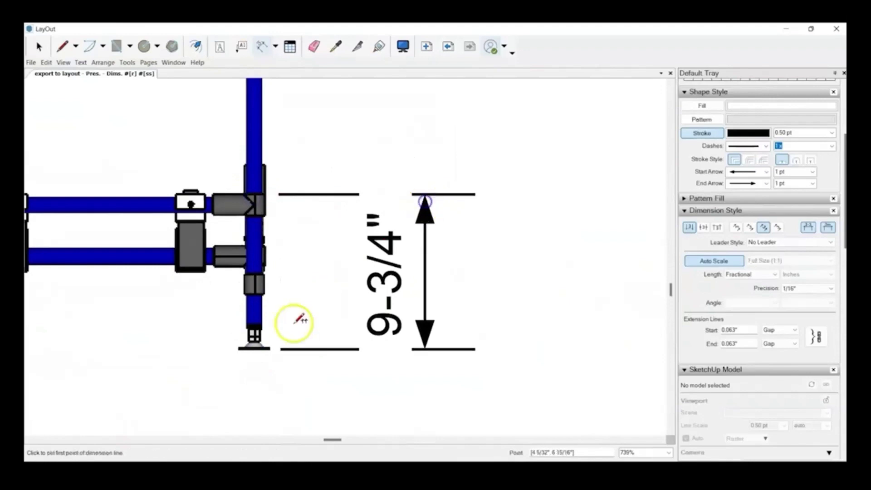
Add a 23-1/2" height from the post's foot to the next fitting up.
{"action": "scroll", "coordinate": [256, 349], "scroll_direction": "down", "scroll_amount": 5}
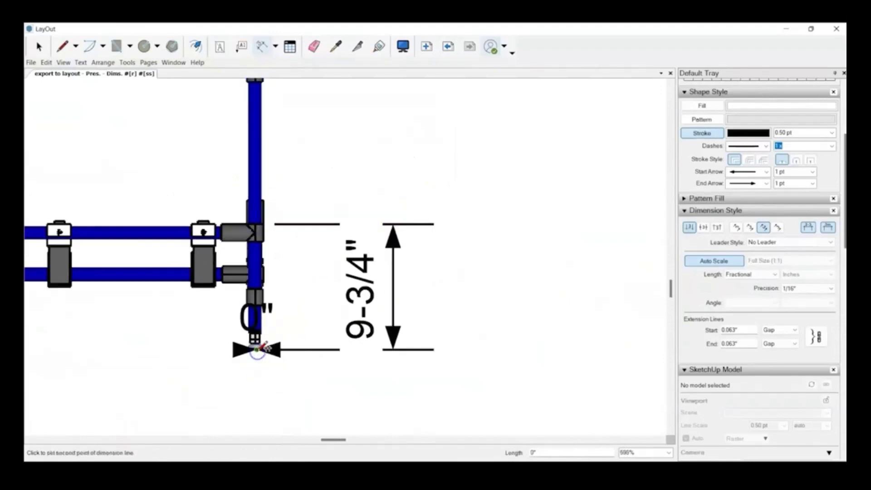
{"action": "left_click", "coordinate": [255, 349]}
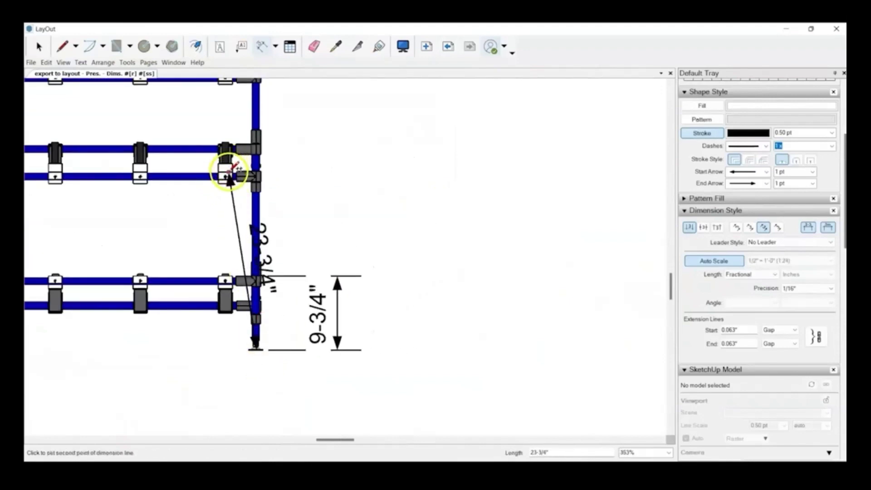
{"action": "scroll", "coordinate": [231, 164], "scroll_direction": "up", "scroll_amount": 6}
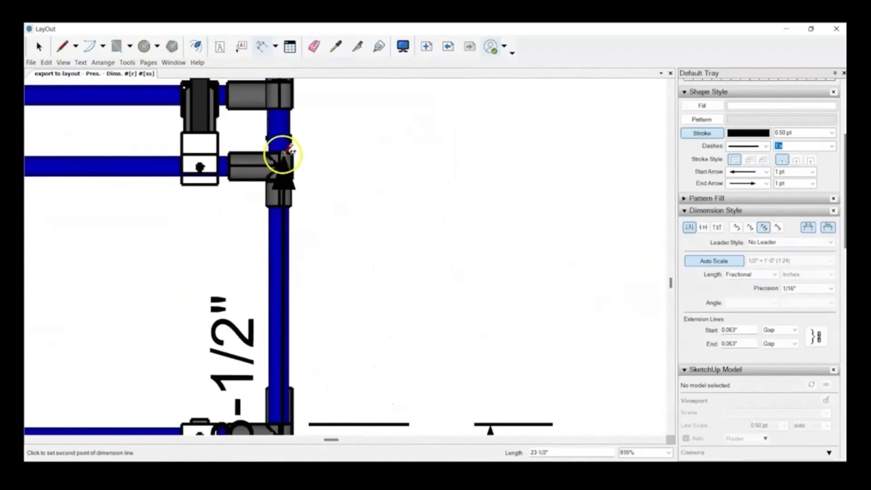
{"action": "left_click", "coordinate": [282, 153]}
{"action": "scroll", "coordinate": [282, 153], "scroll_direction": "down", "scroll_amount": 10}
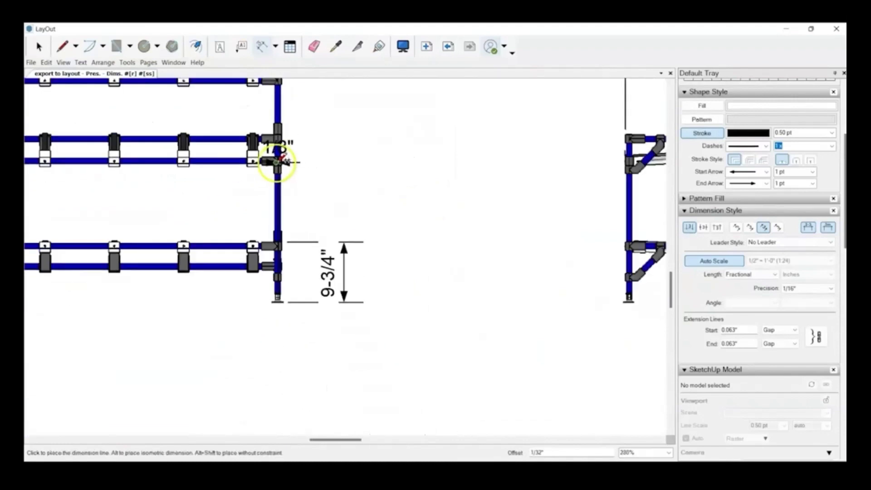
{"action": "left_click", "coordinate": [353, 161]}
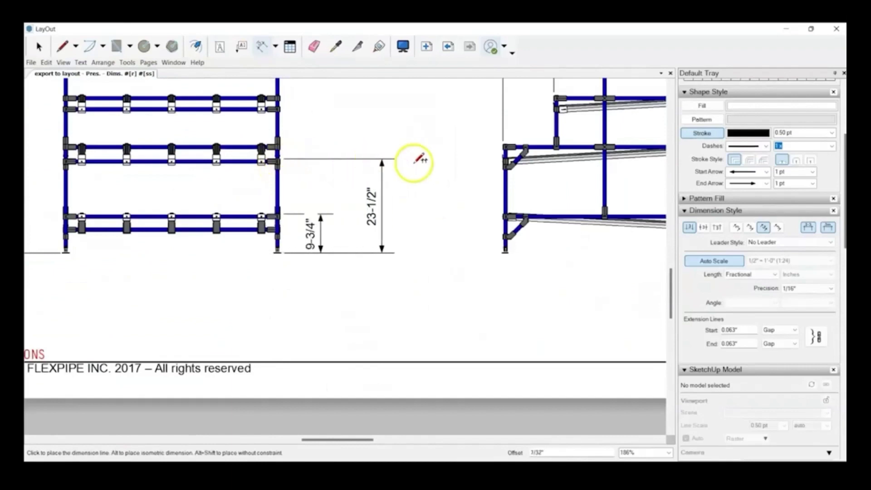
{"action": "scroll", "coordinate": [505, 163], "scroll_direction": "up", "scroll_amount": 6}
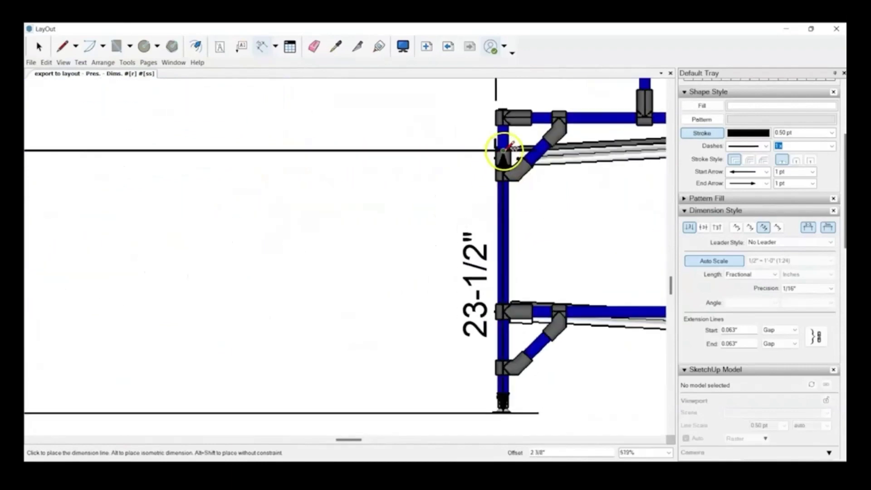
{"action": "scroll", "coordinate": [504, 149], "scroll_direction": "down", "scroll_amount": 3}
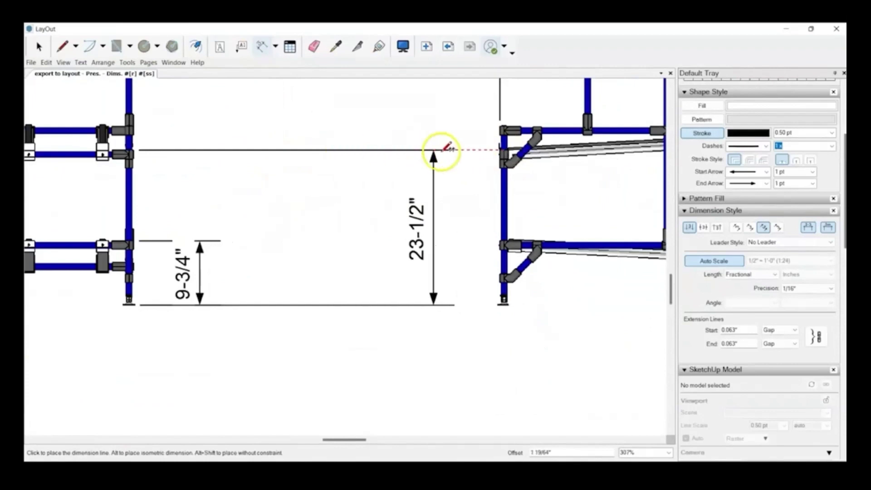
{"action": "left_click", "coordinate": [277, 148]}
Add a 36-1/2" height from the post's foot to the third fitting up.
{"action": "scroll", "coordinate": [288, 200], "scroll_direction": "down", "scroll_amount": 3}
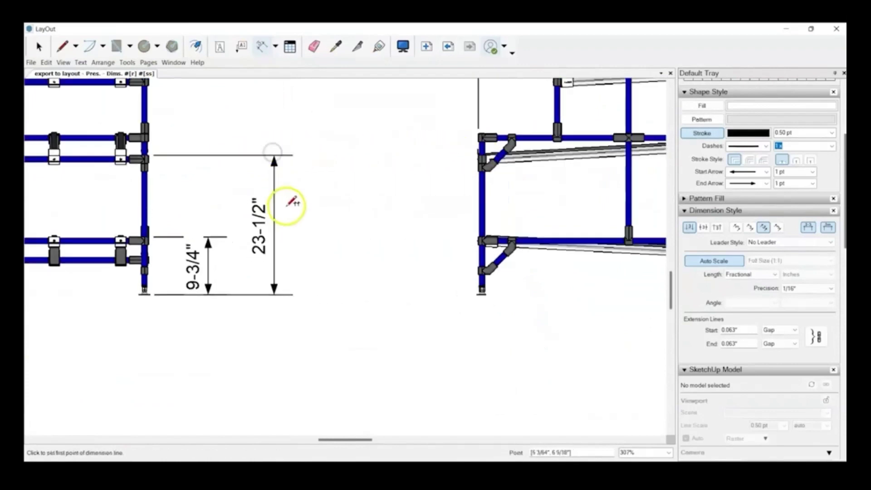
{"action": "scroll", "coordinate": [193, 266], "scroll_direction": "up", "scroll_amount": 10}
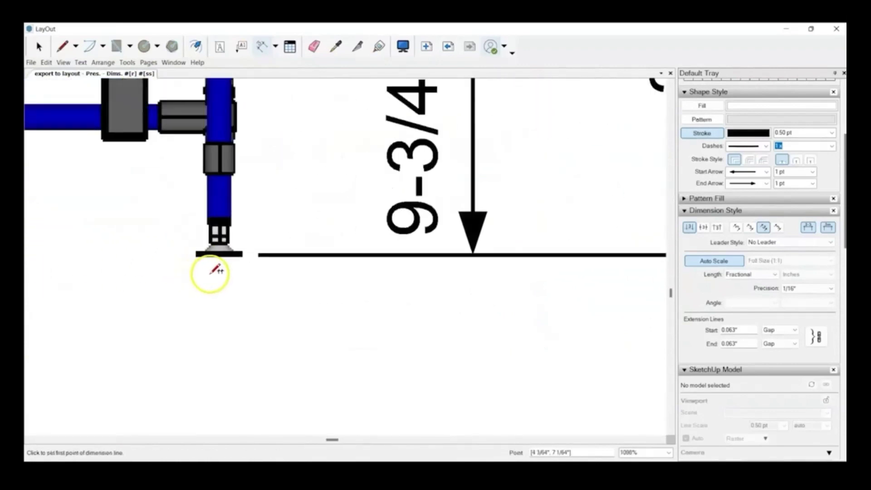
{"action": "left_click", "coordinate": [220, 250]}
{"action": "scroll", "coordinate": [220, 251], "scroll_direction": "down", "scroll_amount": 7}
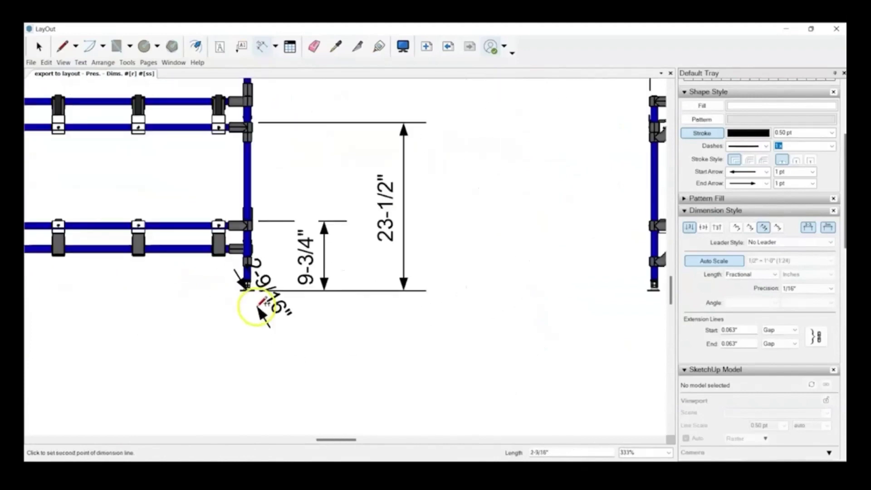
{"action": "scroll", "coordinate": [322, 351], "scroll_direction": "down", "scroll_amount": 3}
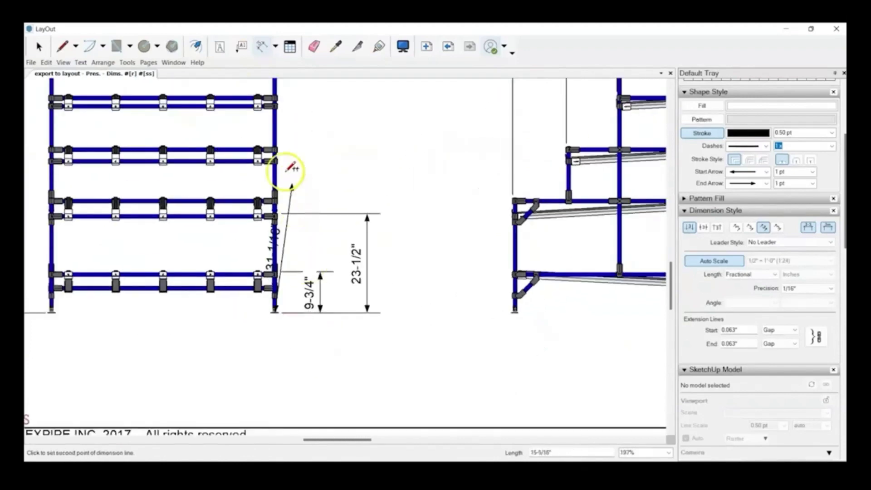
{"action": "scroll", "coordinate": [283, 156], "scroll_direction": "up", "scroll_amount": 4}
{"action": "scroll", "coordinate": [267, 150], "scroll_direction": "up", "scroll_amount": 5}
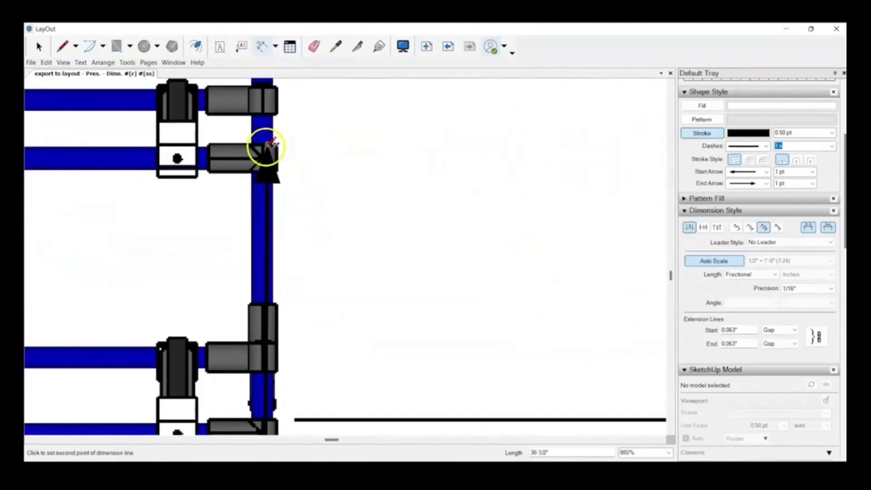
{"action": "scroll", "coordinate": [262, 145], "scroll_direction": "up", "scroll_amount": 3}
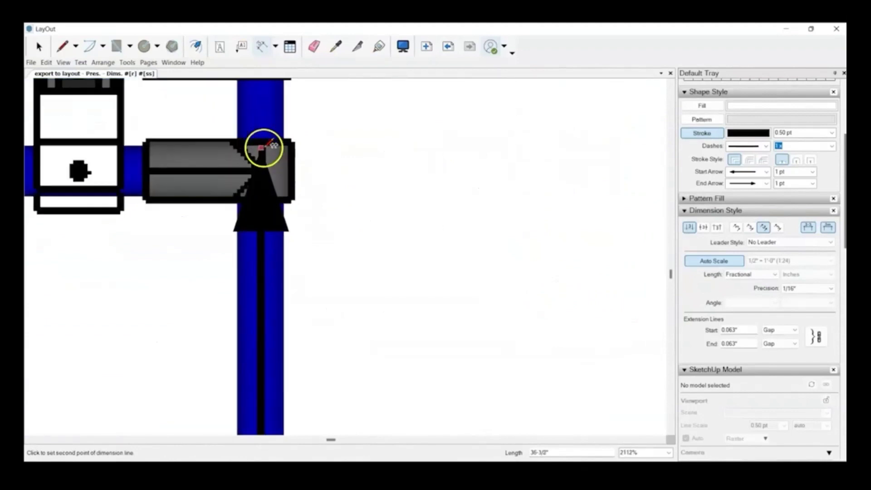
{"action": "left_click", "coordinate": [261, 140]}
{"action": "scroll", "coordinate": [266, 140], "scroll_direction": "down", "scroll_amount": 10}
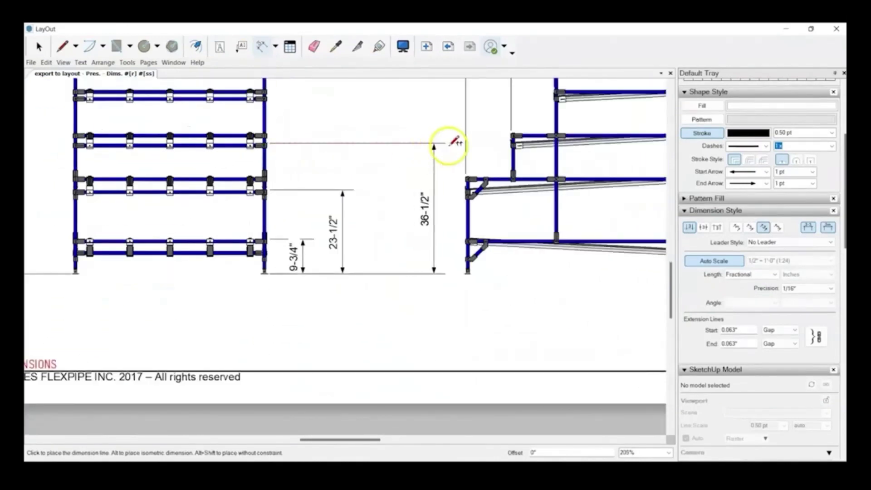
{"action": "scroll", "coordinate": [517, 138], "scroll_direction": "up", "scroll_amount": 4}
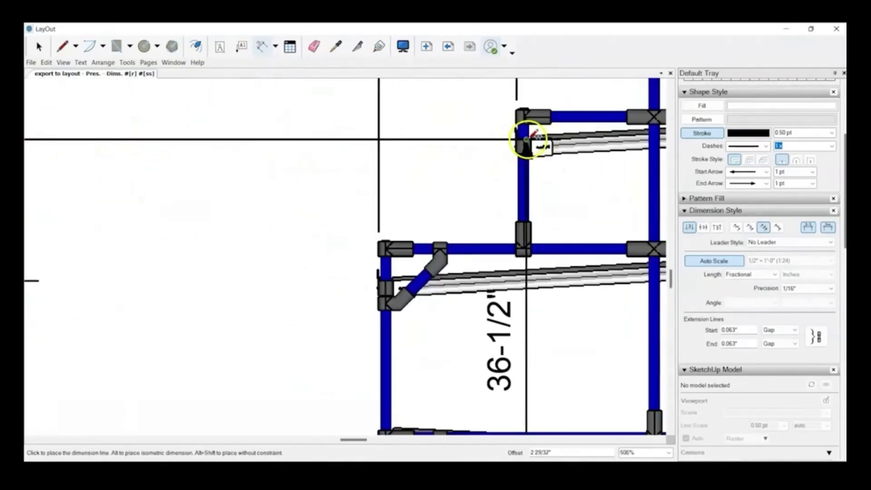
{"action": "scroll", "coordinate": [533, 137], "scroll_direction": "down", "scroll_amount": 4}
{"action": "left_click", "coordinate": [268, 151]}
Add the overall 49-1/2" height from the post's foot to the top rail joint.
{"action": "scroll", "coordinate": [292, 234], "scroll_direction": "down", "scroll_amount": 2}
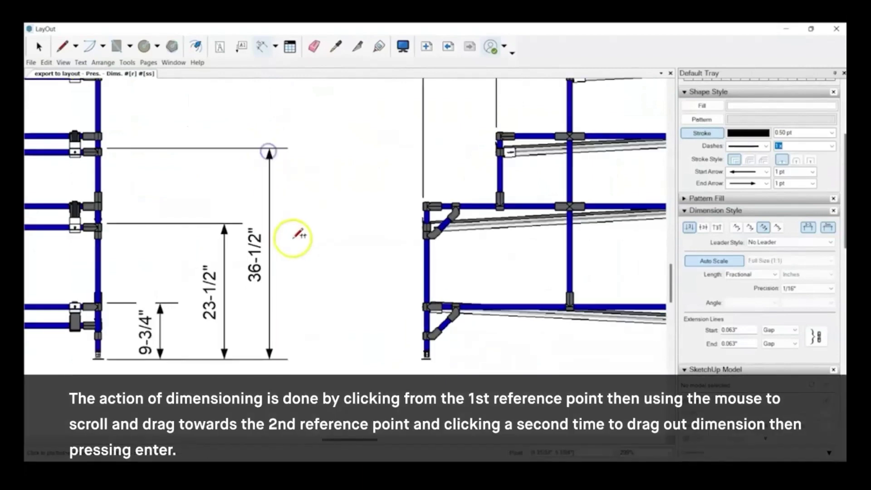
{"action": "scroll", "coordinate": [121, 328], "scroll_direction": "up", "scroll_amount": 5}
{"action": "scroll", "coordinate": [153, 351], "scroll_direction": "up", "scroll_amount": 4}
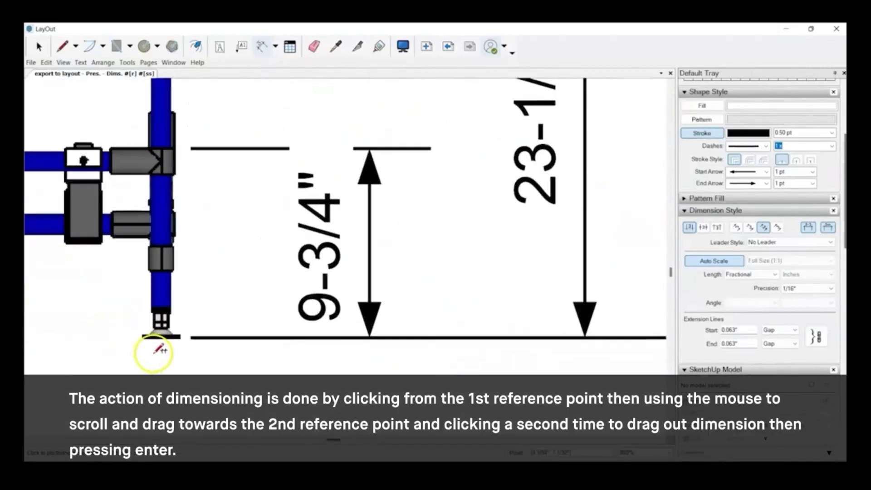
{"action": "left_click", "coordinate": [165, 334]}
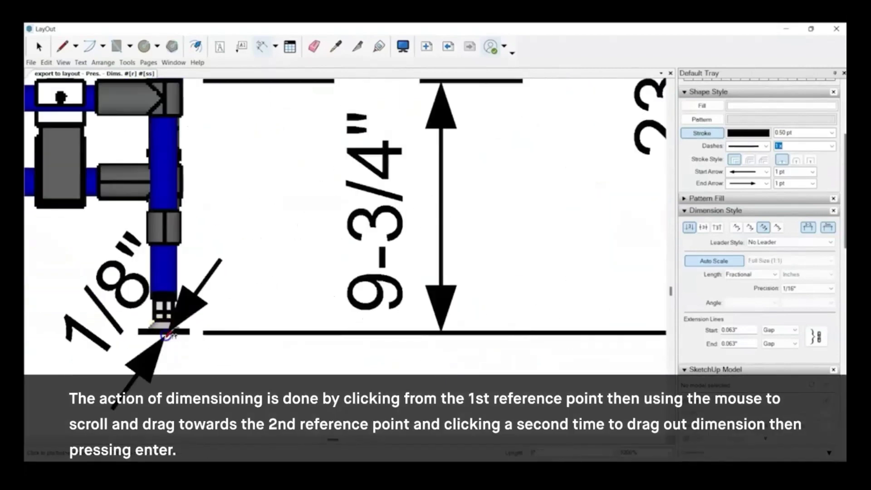
{"action": "scroll", "coordinate": [166, 345], "scroll_direction": "down", "scroll_amount": 8}
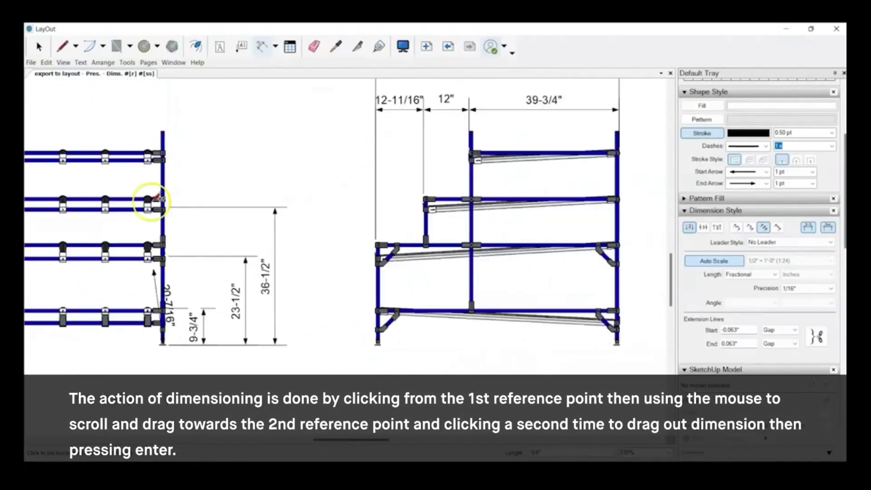
{"action": "scroll", "coordinate": [152, 200], "scroll_direction": "up", "scroll_amount": 8}
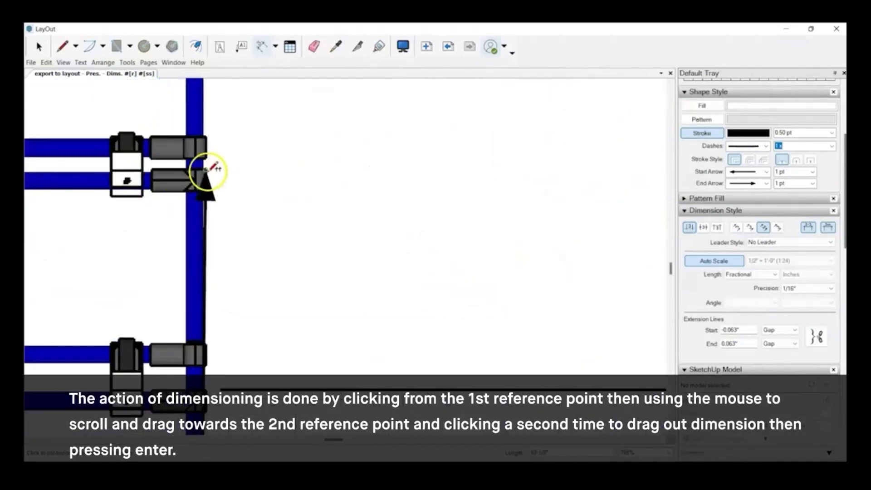
{"action": "scroll", "coordinate": [195, 170], "scroll_direction": "down", "scroll_amount": 6}
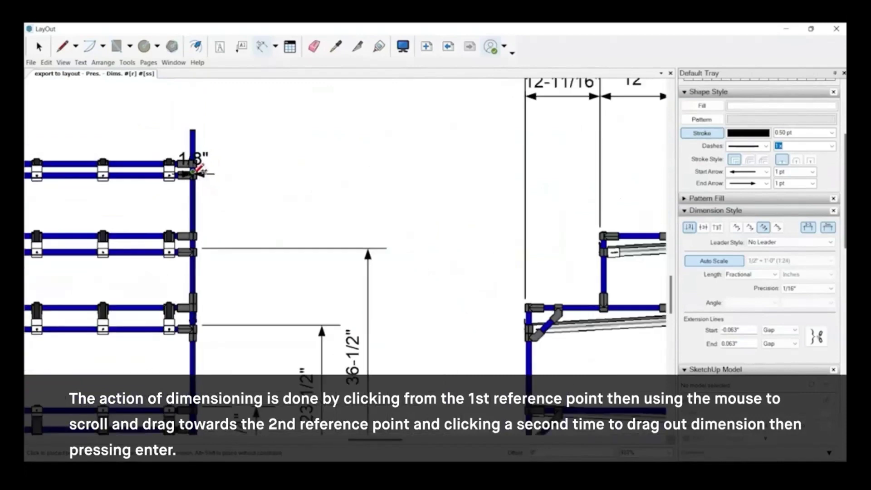
{"action": "scroll", "coordinate": [193, 172], "scroll_direction": "down", "scroll_amount": 1}
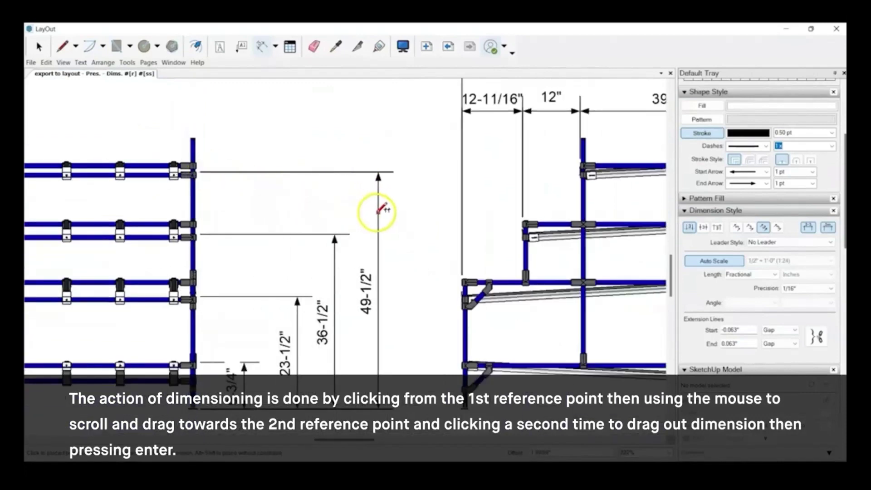
{"action": "left_click", "coordinate": [379, 209]}
{"action": "scroll", "coordinate": [168, 218], "scroll_direction": "down", "scroll_amount": 3}
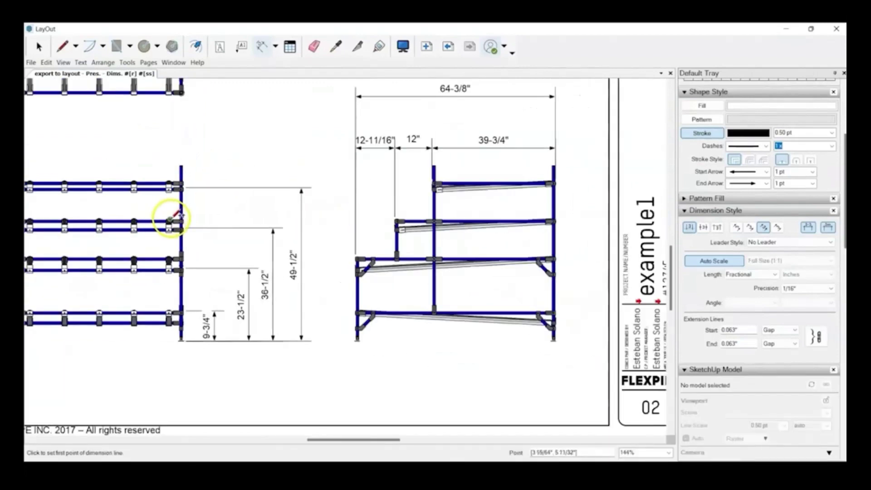
Dimension the right post from its bottom to the lower rail joint, placing 6-1/2" beside it.
{"action": "scroll", "coordinate": [567, 346], "scroll_direction": "up", "scroll_amount": 2}
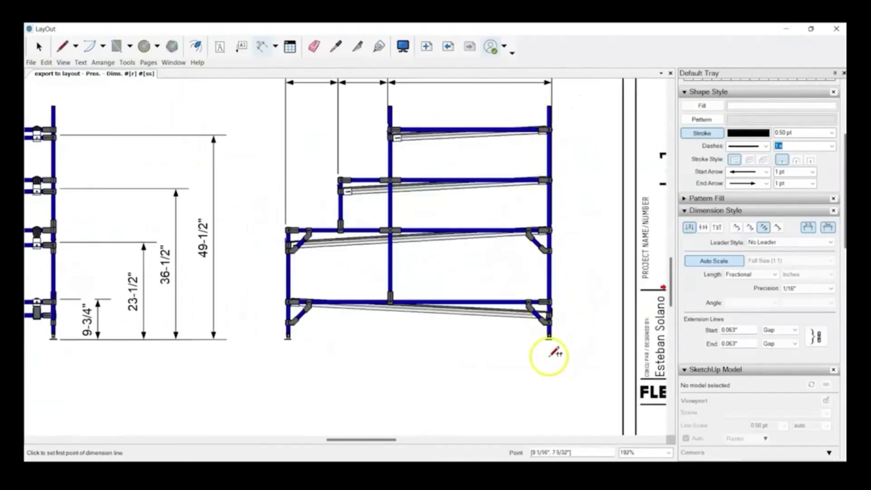
{"action": "scroll", "coordinate": [550, 356], "scroll_direction": "up", "scroll_amount": 10}
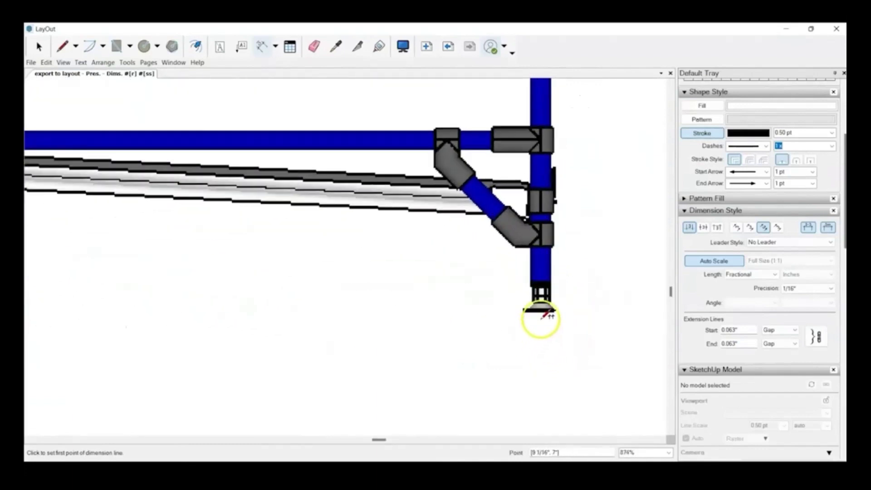
{"action": "scroll", "coordinate": [546, 314], "scroll_direction": "up", "scroll_amount": 1}
{"action": "left_click", "coordinate": [541, 310]}
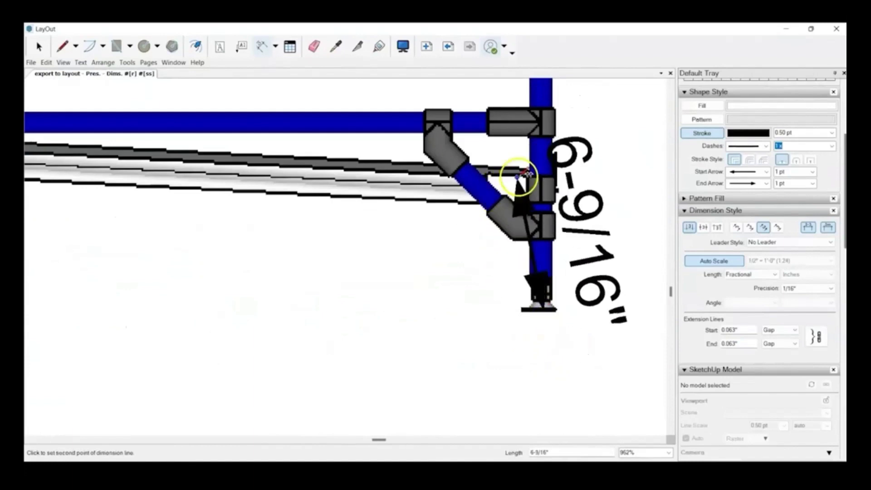
{"action": "left_click", "coordinate": [539, 178]}
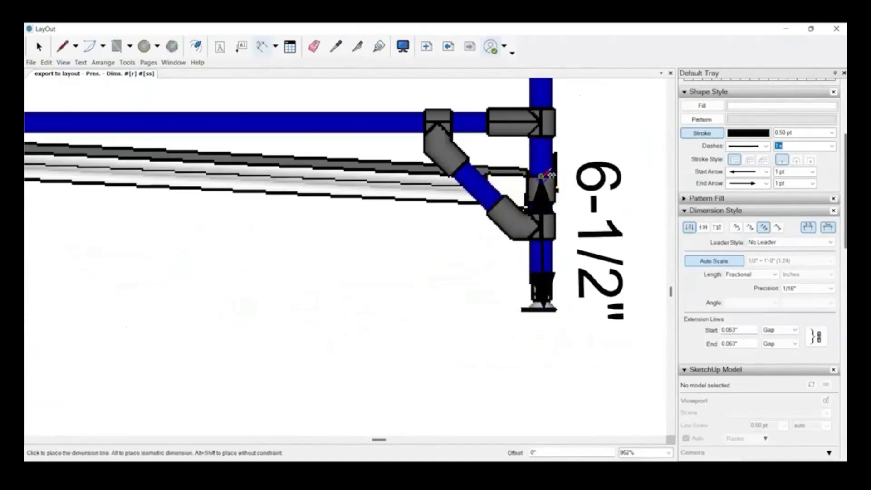
{"action": "scroll", "coordinate": [377, 190], "scroll_direction": "down", "scroll_amount": 8}
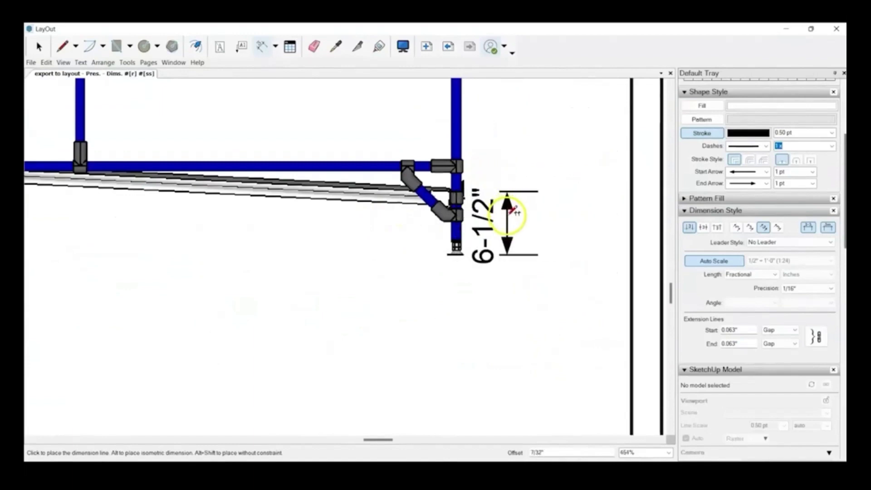
{"action": "left_click", "coordinate": [507, 217]}
Add a 27-1/8" height from the post bottom beside the right post.
{"action": "scroll", "coordinate": [469, 254], "scroll_direction": "up", "scroll_amount": 11}
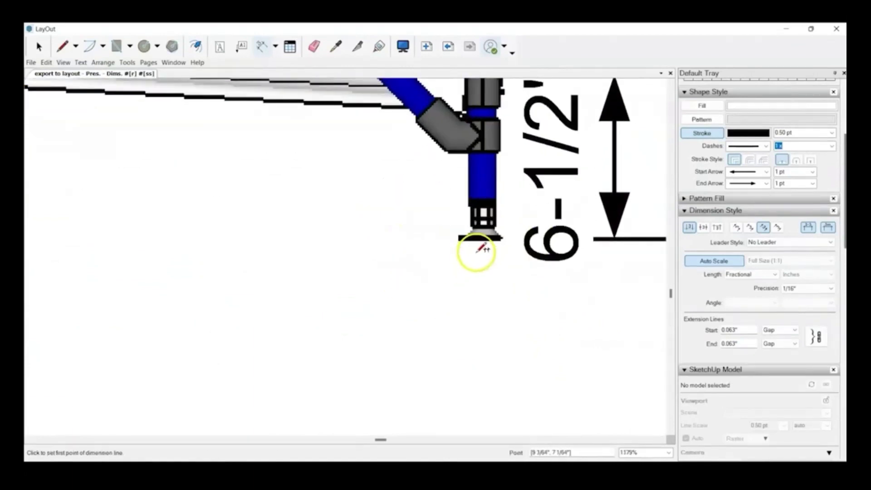
{"action": "left_click", "coordinate": [482, 237]}
{"action": "scroll", "coordinate": [476, 236], "scroll_direction": "down", "scroll_amount": 12}
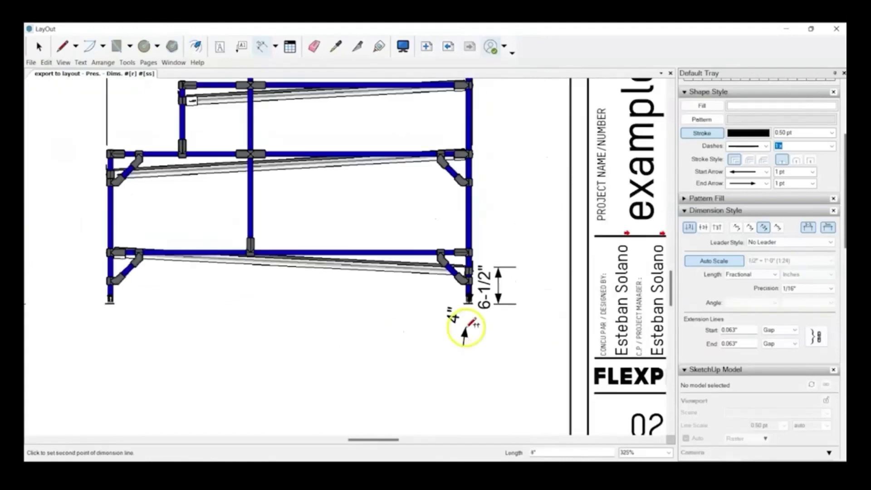
{"action": "scroll", "coordinate": [470, 170], "scroll_direction": "up", "scroll_amount": 10}
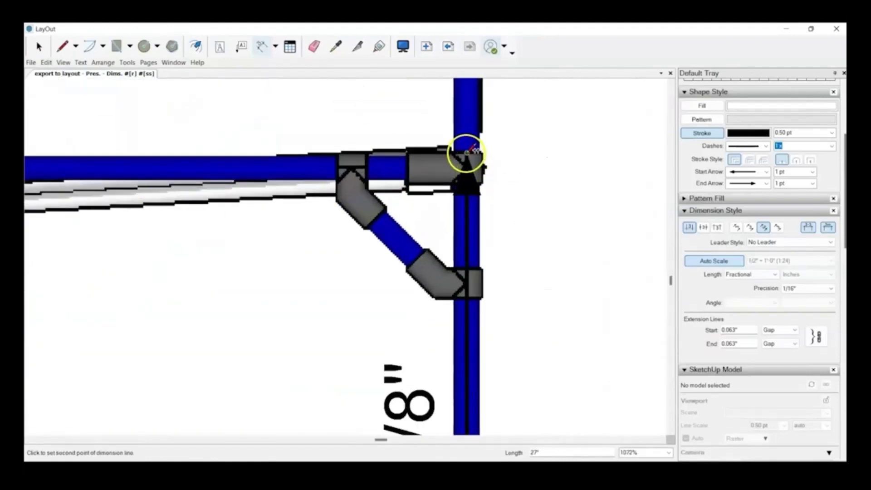
{"action": "scroll", "coordinate": [472, 151], "scroll_direction": "down", "scroll_amount": 9}
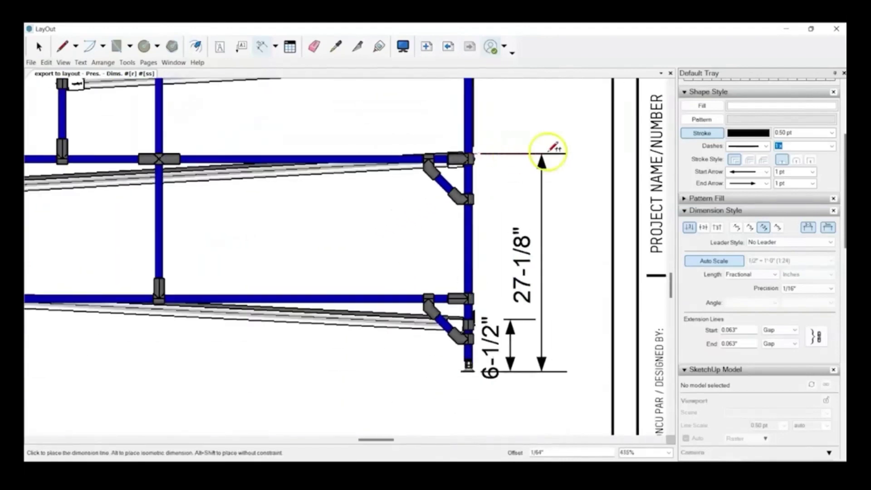
{"action": "left_click", "coordinate": [544, 150]}
Add a 39-1/4" height from the post bottom, then stop dimensioning.
{"action": "scroll", "coordinate": [428, 291], "scroll_direction": "down", "scroll_amount": 4}
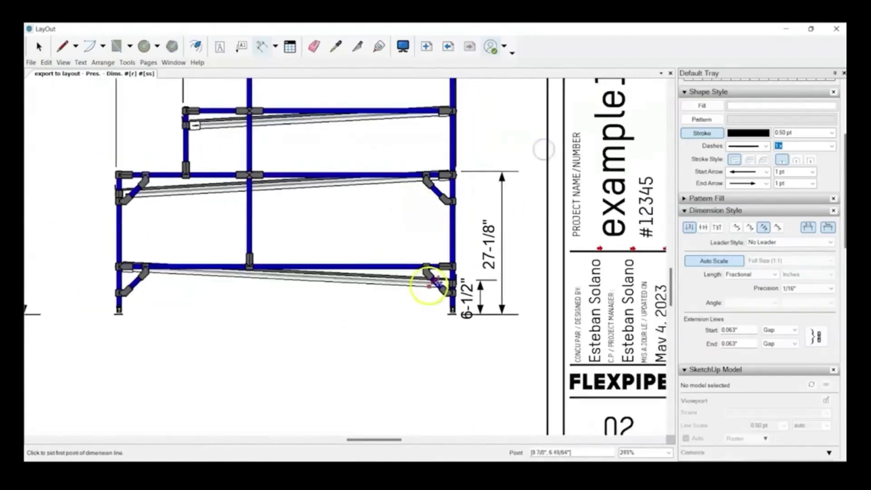
{"action": "scroll", "coordinate": [457, 320], "scroll_direction": "up", "scroll_amount": 8}
{"action": "scroll", "coordinate": [468, 319], "scroll_direction": "up", "scroll_amount": 3}
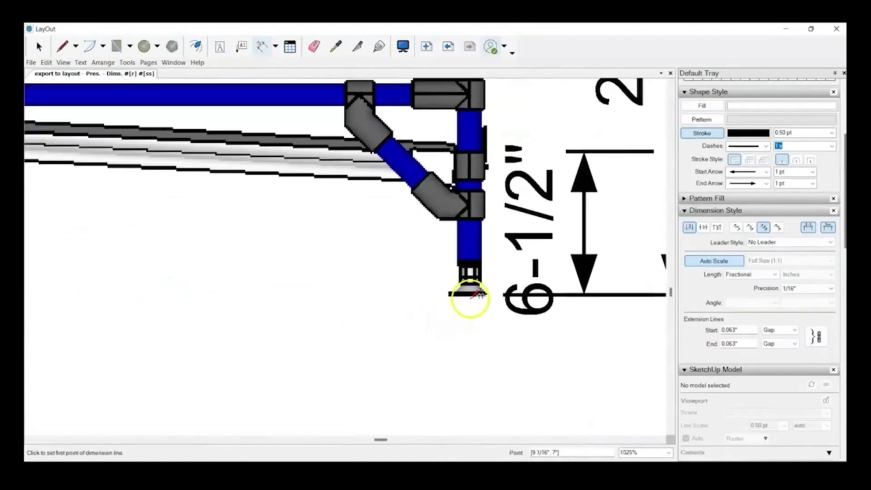
{"action": "left_click", "coordinate": [472, 294]}
{"action": "scroll", "coordinate": [472, 294], "scroll_direction": "down", "scroll_amount": 15}
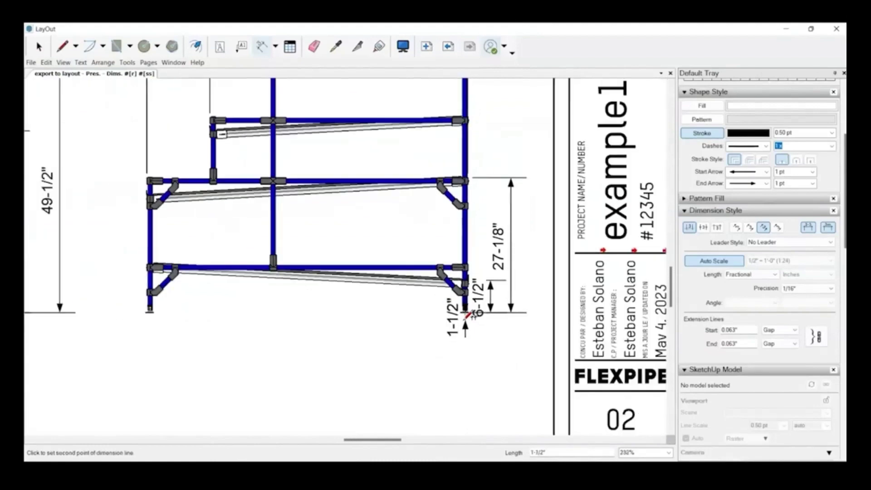
{"action": "scroll", "coordinate": [468, 141], "scroll_direction": "up", "scroll_amount": 8}
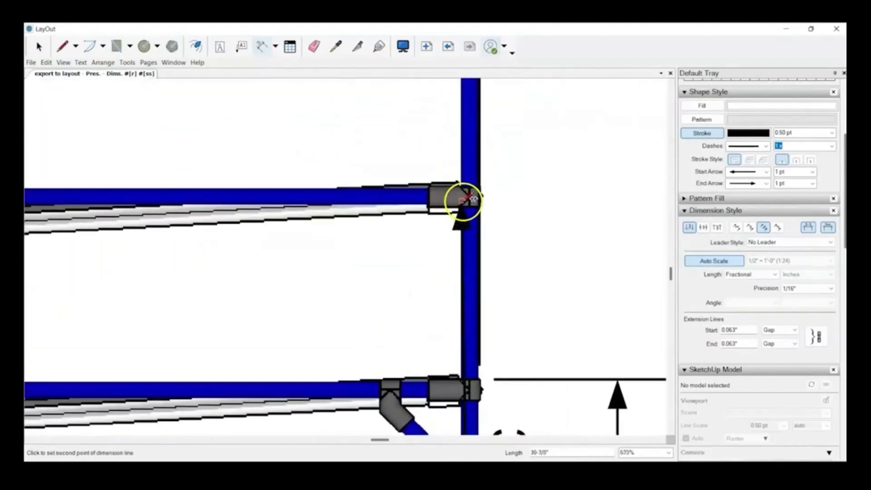
{"action": "scroll", "coordinate": [476, 182], "scroll_direction": "down", "scroll_amount": 6}
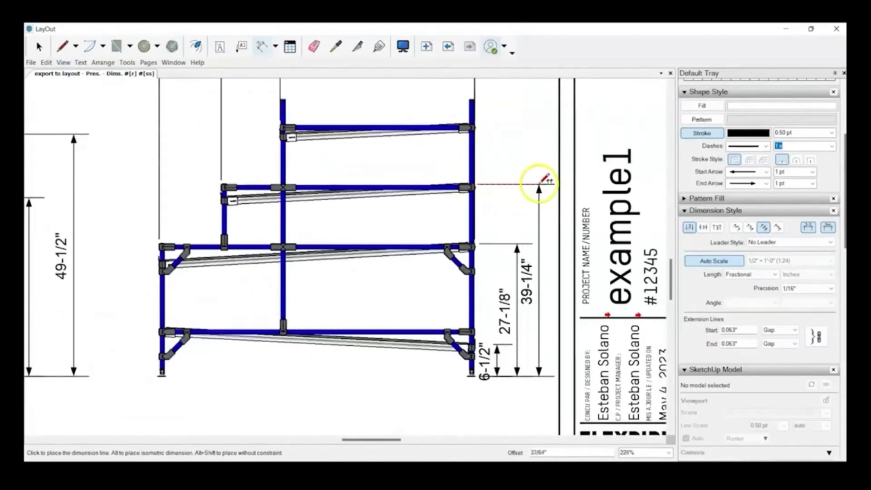
{"action": "left_click", "coordinate": [548, 182]}
{"action": "key", "text": "space"}
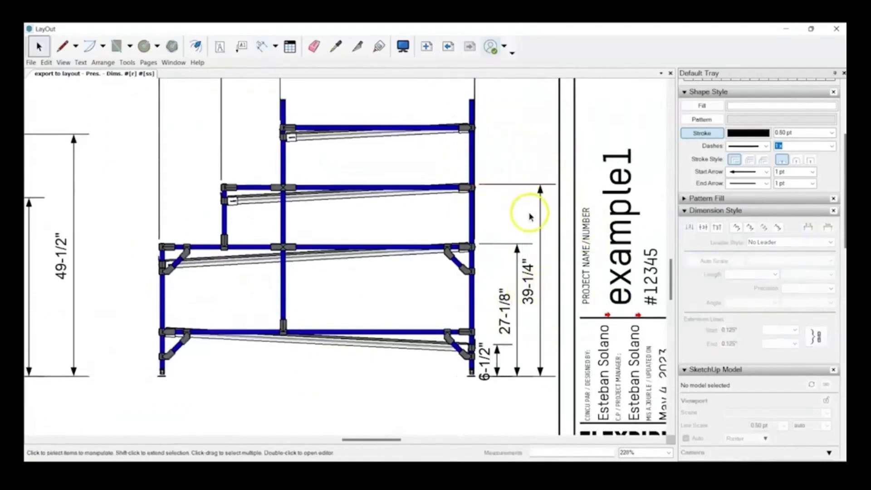
Select the right rack view and nudge it slightly left.
{"action": "scroll", "coordinate": [530, 217], "scroll_direction": "down", "scroll_amount": 6}
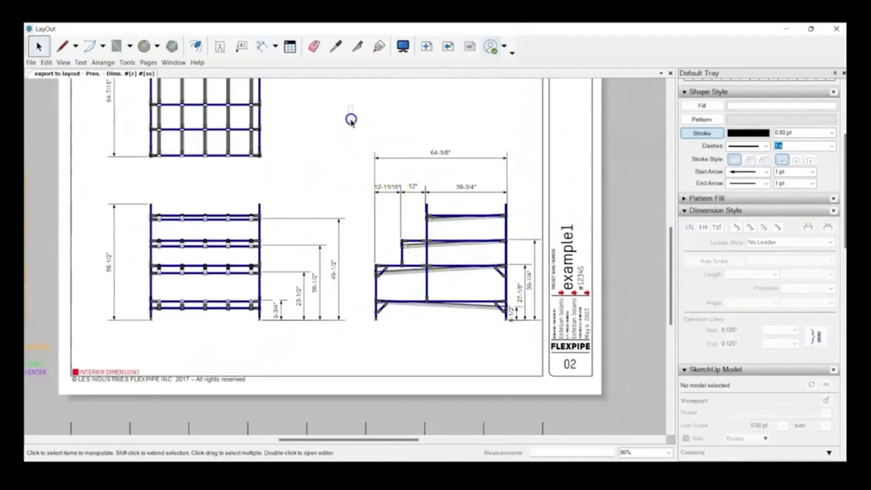
{"action": "mouse_move", "coordinate": [351, 121]}
{"action": "left_mouse_down"}
{"action": "mouse_move", "coordinate": [487, 313]}
{"action": "mouse_move", "coordinate": [545, 364]}
{"action": "left_mouse_up"}
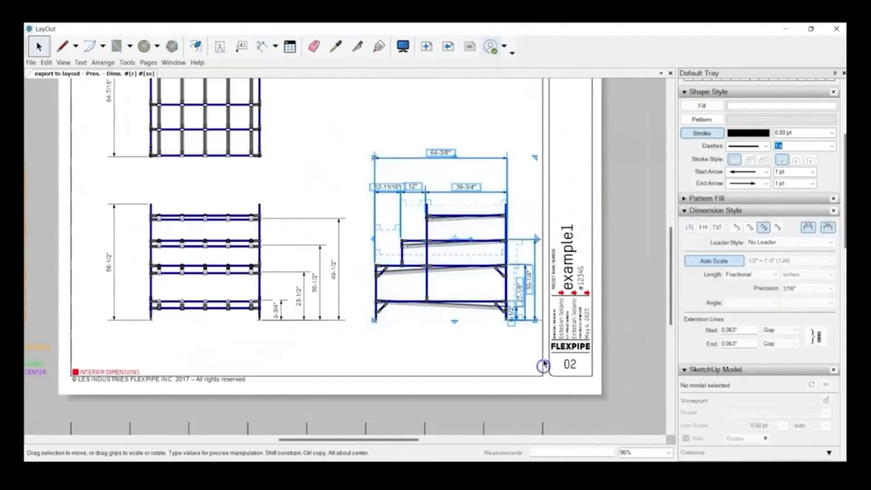
{"action": "left_click", "coordinate": [455, 310]}
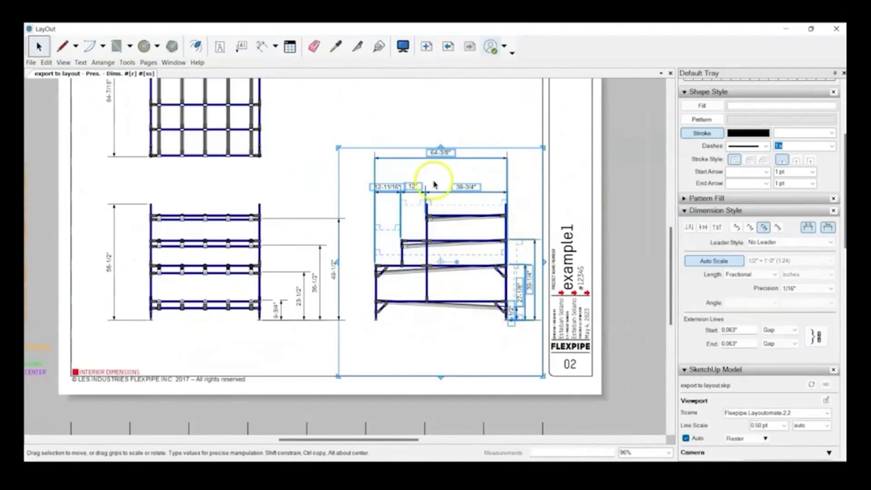
{"action": "scroll", "coordinate": [434, 185], "scroll_direction": "up", "scroll_amount": 2}
{"action": "left_click_drag", "start_coordinate": [448, 194], "coordinate": [435, 191]}
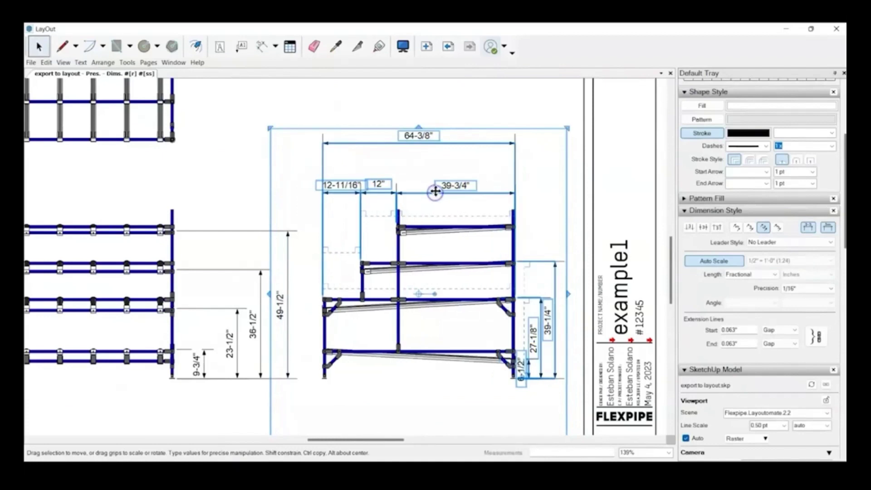
{"action": "left_click", "coordinate": [473, 114]}
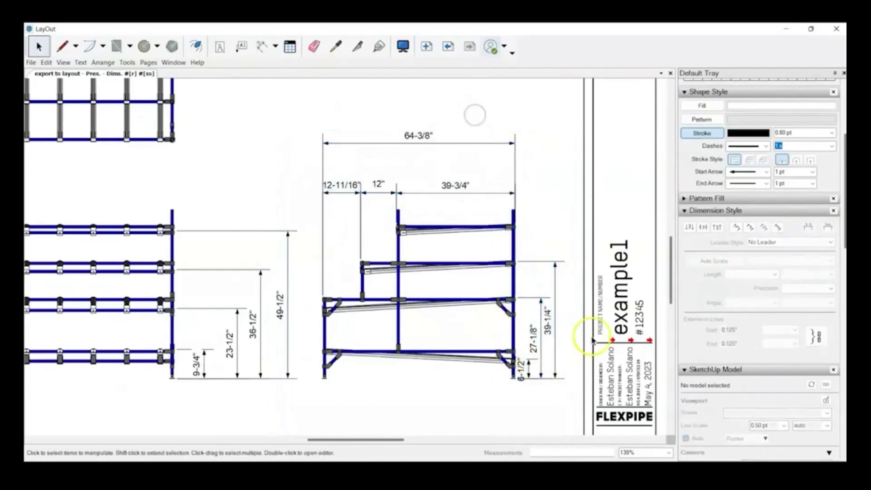
Drag the 39-1/4" dimension line further right to clear the 27-1/8" one.
{"action": "left_click", "coordinate": [554, 298]}
{"action": "scroll", "coordinate": [553, 292], "scroll_direction": "up", "scroll_amount": 5}
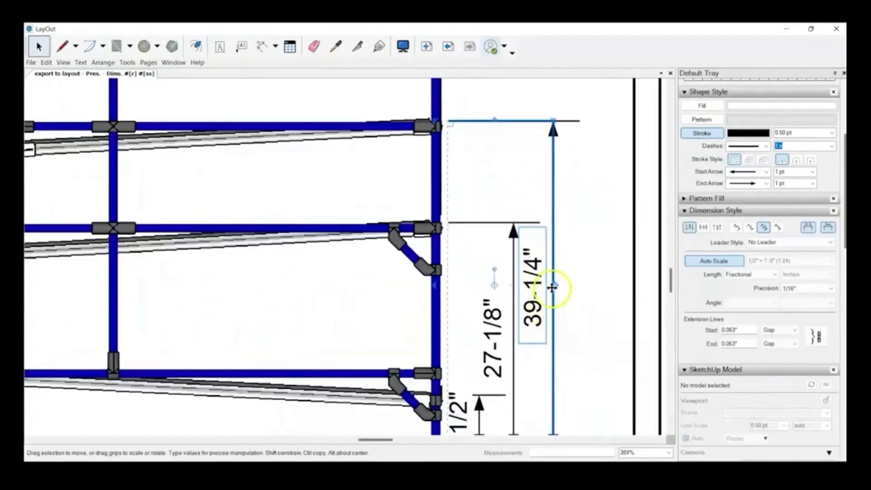
{"action": "left_click_drag", "start_coordinate": [553, 286], "coordinate": [548, 290]}
{"action": "left_click", "coordinate": [563, 297]}
{"action": "scroll", "coordinate": [511, 296], "scroll_direction": "down", "scroll_amount": 2}
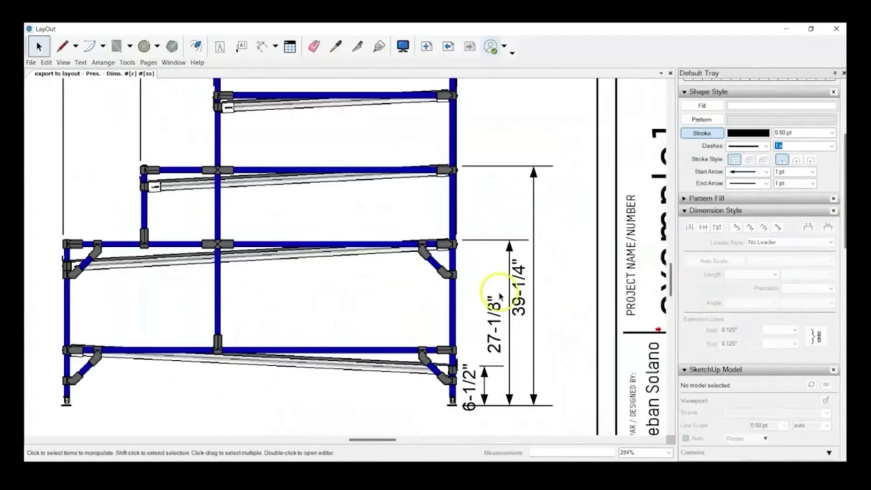
{"action": "left_click_drag", "start_coordinate": [522, 308], "coordinate": [542, 282]}
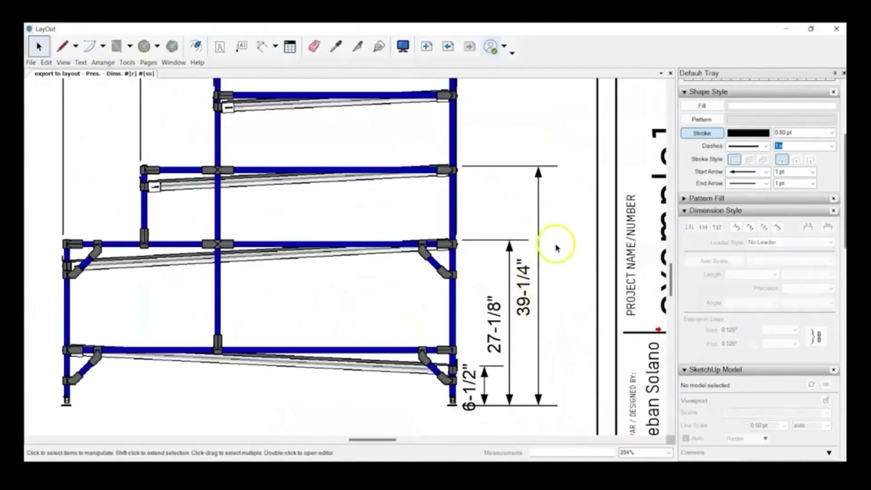
Dimension the side view's right post from pipe bottom to pipe top as 51-7/16", outside the 39-1/4" one.
{"action": "left_click", "coordinate": [261, 45]}
{"action": "scroll", "coordinate": [473, 346], "scroll_direction": "down", "scroll_amount": 4}
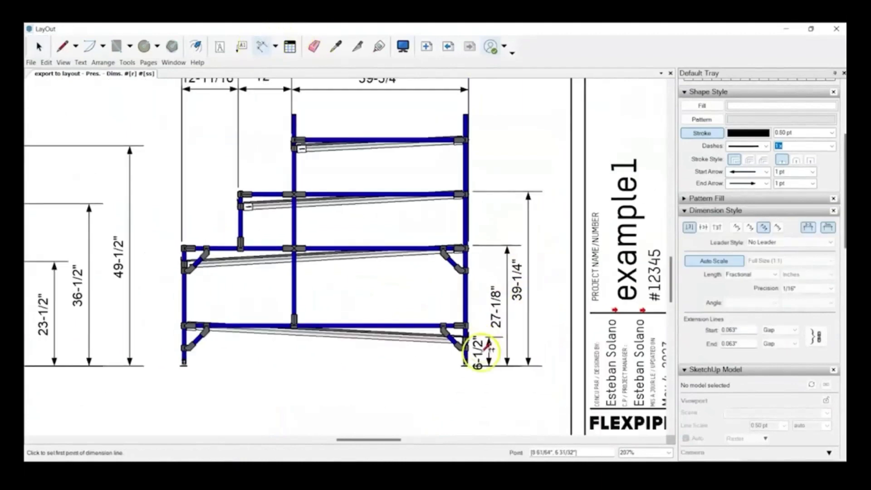
{"action": "scroll", "coordinate": [460, 375], "scroll_direction": "up", "scroll_amount": 6}
{"action": "scroll", "coordinate": [461, 359], "scroll_direction": "up", "scroll_amount": 5}
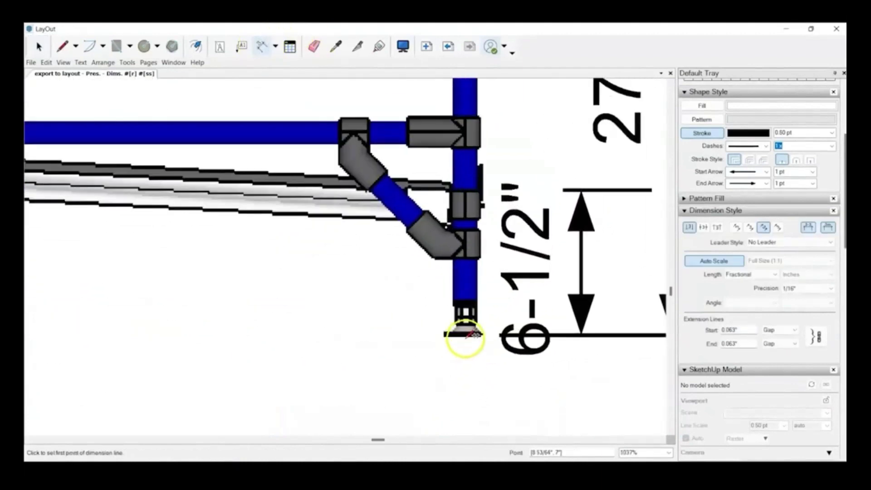
{"action": "left_click", "coordinate": [465, 335]}
{"action": "scroll", "coordinate": [465, 335], "scroll_direction": "down", "scroll_amount": 8}
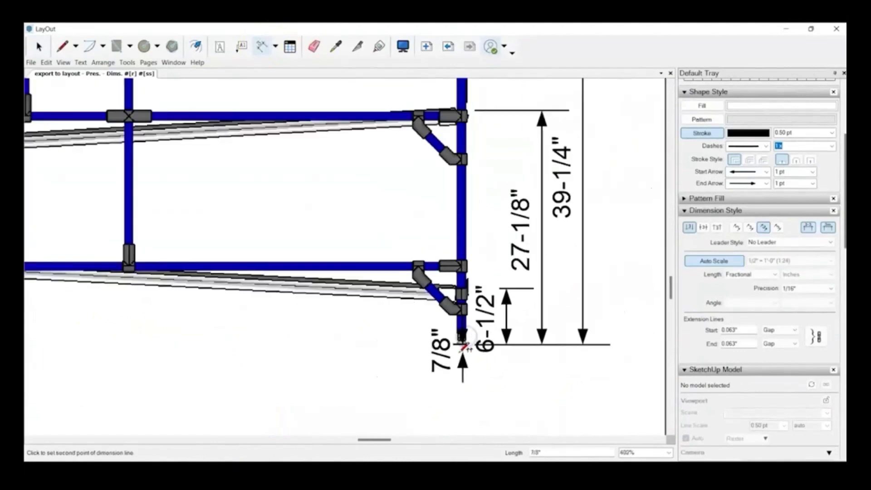
{"action": "scroll", "coordinate": [463, 98], "scroll_direction": "up", "scroll_amount": 6}
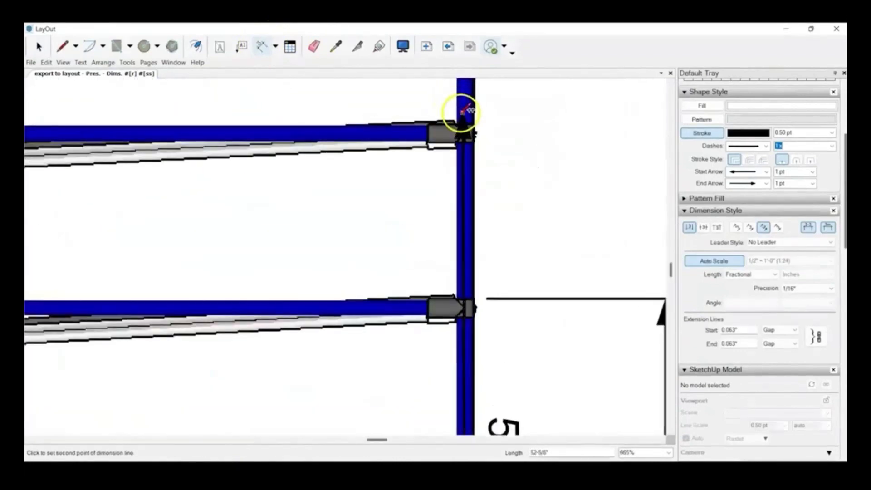
{"action": "left_click", "coordinate": [462, 123]}
{"action": "scroll", "coordinate": [462, 124], "scroll_direction": "down", "scroll_amount": 5}
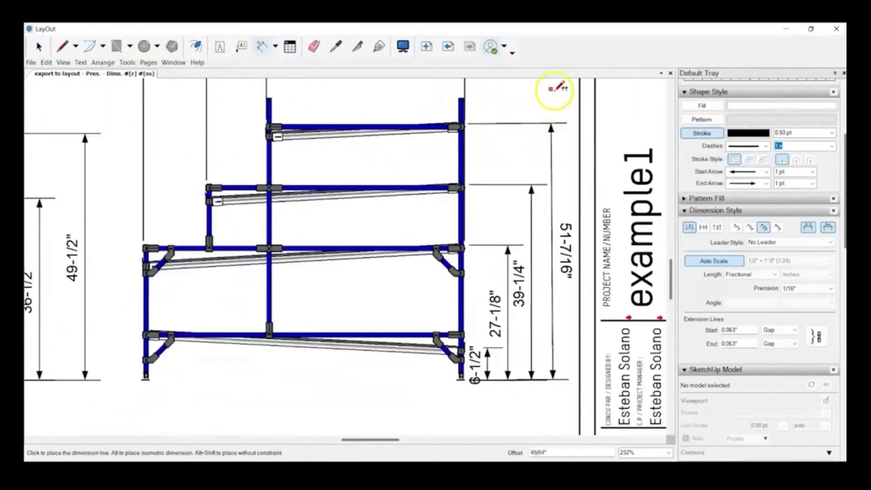
{"action": "left_click", "coordinate": [563, 164]}
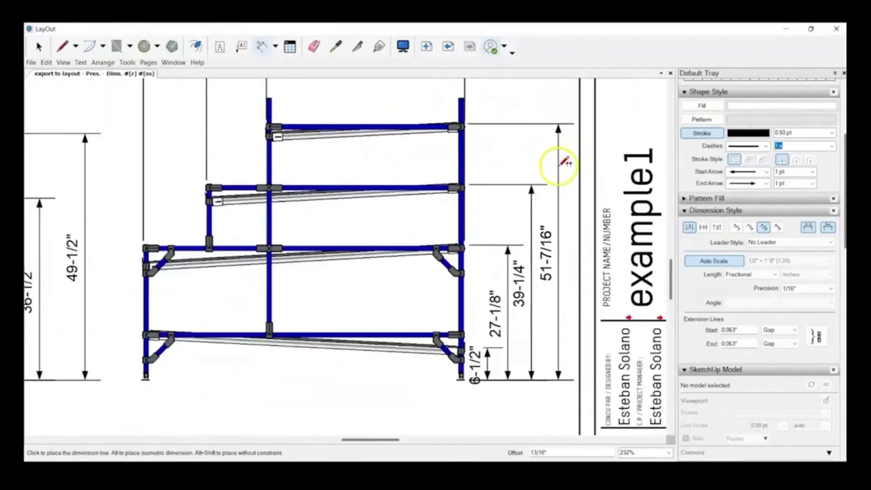
{"action": "key", "text": "space"}
{"action": "scroll", "coordinate": [550, 193], "scroll_direction": "down", "scroll_amount": 2}
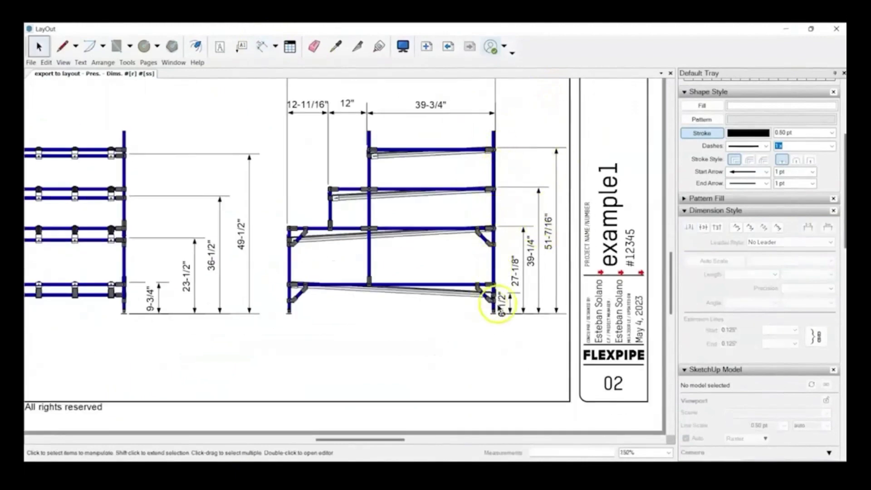
{"action": "scroll", "coordinate": [481, 311], "scroll_direction": "down", "scroll_amount": 1}
{"action": "scroll", "coordinate": [236, 294], "scroll_direction": "up", "scroll_amount": 3}
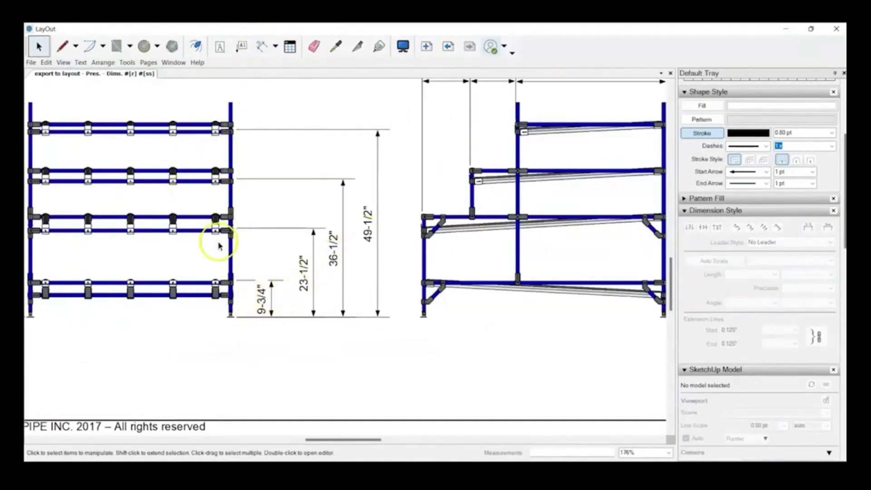
{"action": "scroll", "coordinate": [254, 307], "scroll_direction": "down", "scroll_amount": 1}
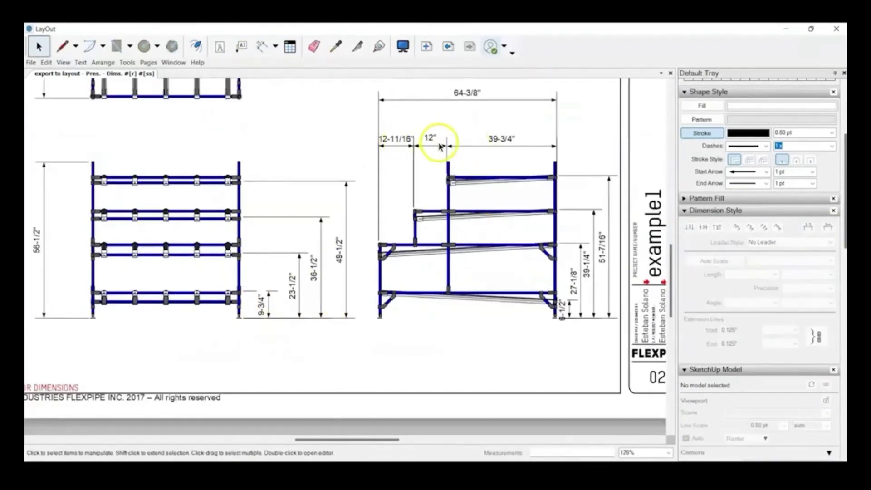
{"action": "scroll", "coordinate": [501, 257], "scroll_direction": "down", "scroll_amount": 1}
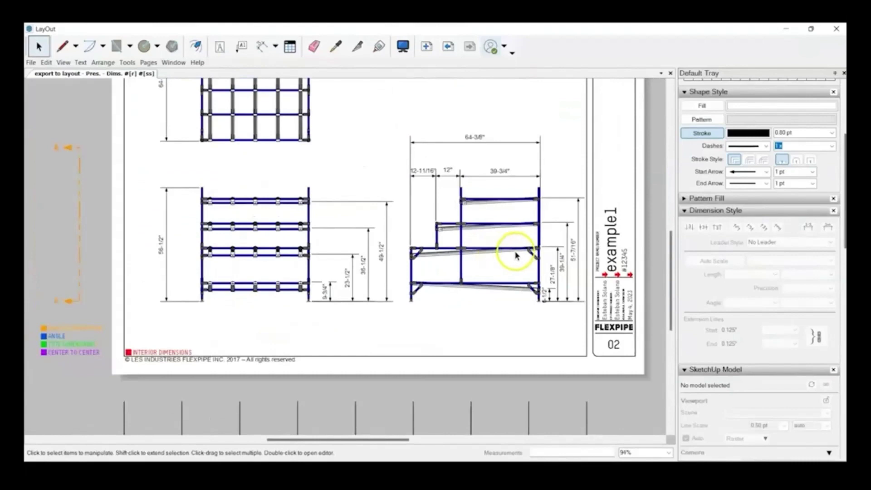
{"action": "scroll", "coordinate": [358, 283], "scroll_direction": "down", "scroll_amount": 1}
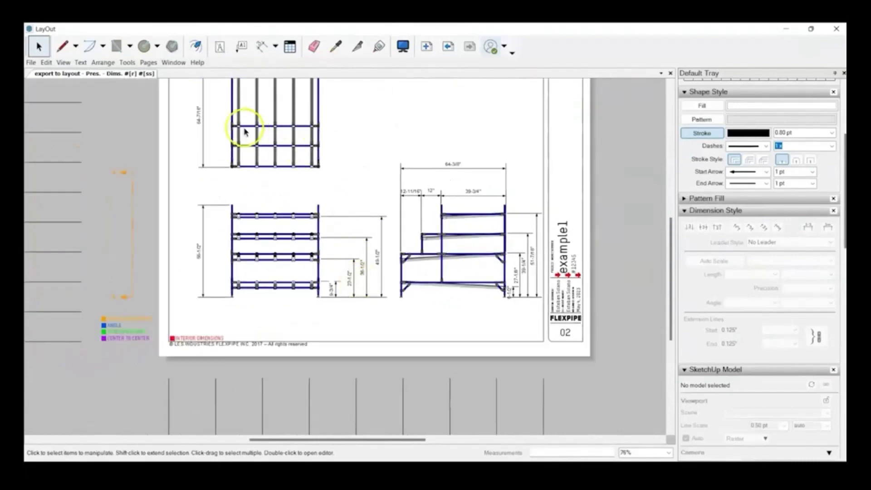
Add the first 9-3/8" spacing dimension between the first two brackets, above the top rail.
{"action": "left_click", "coordinate": [261, 46]}
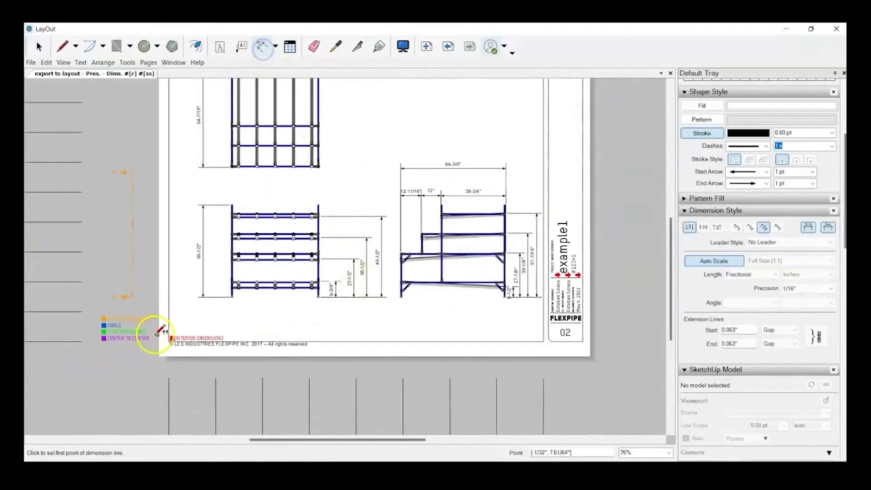
{"action": "scroll", "coordinate": [174, 339], "scroll_direction": "up", "scroll_amount": 2}
{"action": "scroll", "coordinate": [174, 339], "scroll_direction": "up", "scroll_amount": 2}
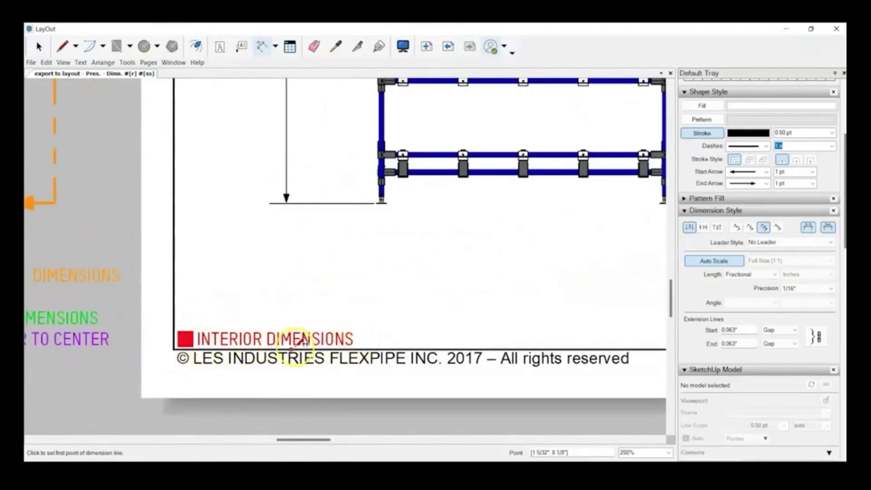
{"action": "scroll", "coordinate": [290, 343], "scroll_direction": "down", "scroll_amount": 1}
{"action": "scroll", "coordinate": [290, 343], "scroll_direction": "down", "scroll_amount": 1}
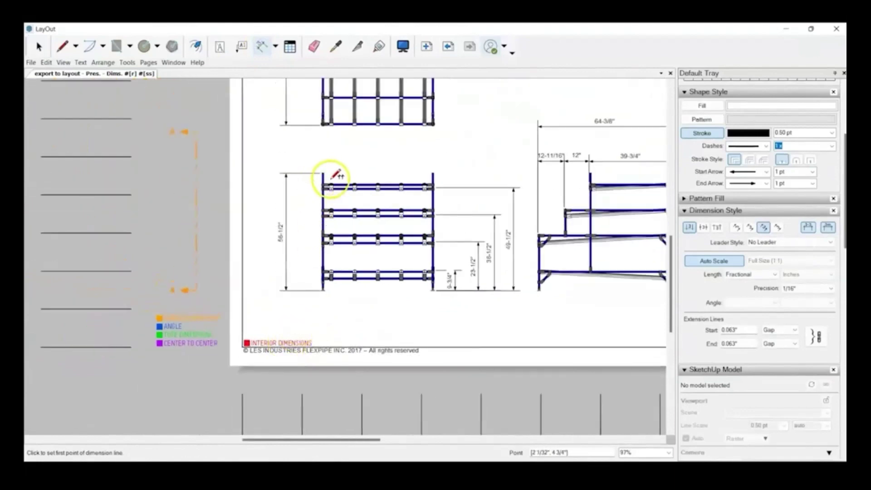
{"action": "scroll", "coordinate": [347, 185], "scroll_direction": "up", "scroll_amount": 4}
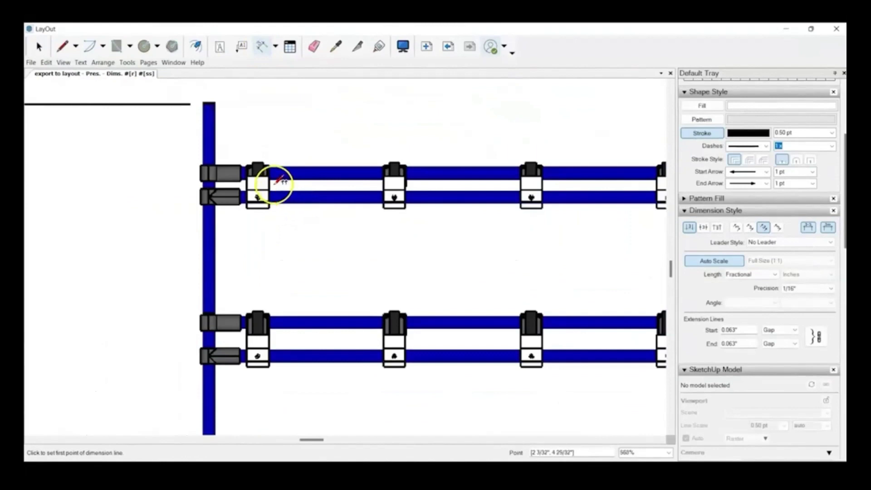
{"action": "left_click", "coordinate": [270, 183]}
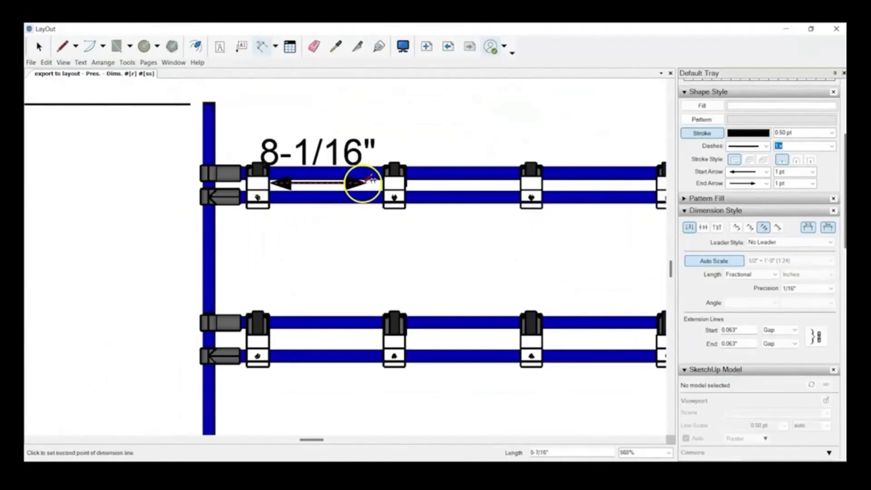
{"action": "left_click", "coordinate": [384, 180]}
{"action": "scroll", "coordinate": [386, 178], "scroll_direction": "down", "scroll_amount": 1}
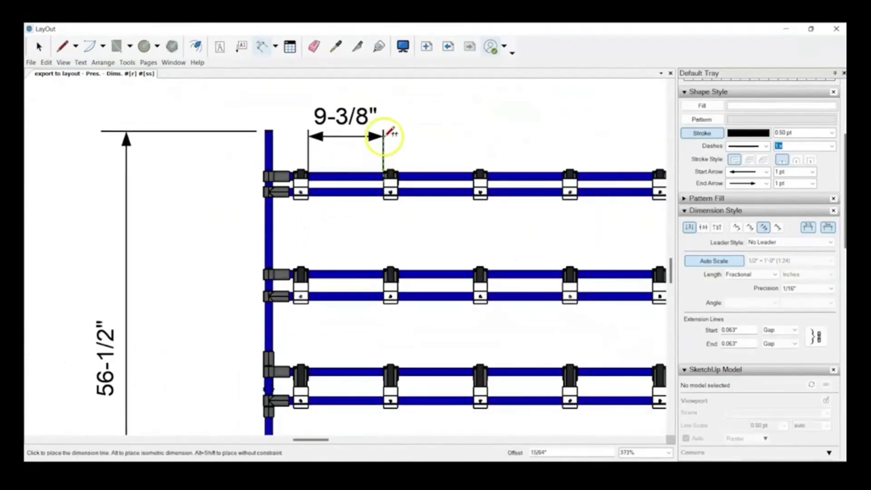
{"action": "left_click", "coordinate": [386, 127]}
{"action": "scroll", "coordinate": [388, 180], "scroll_direction": "up", "scroll_amount": 4}
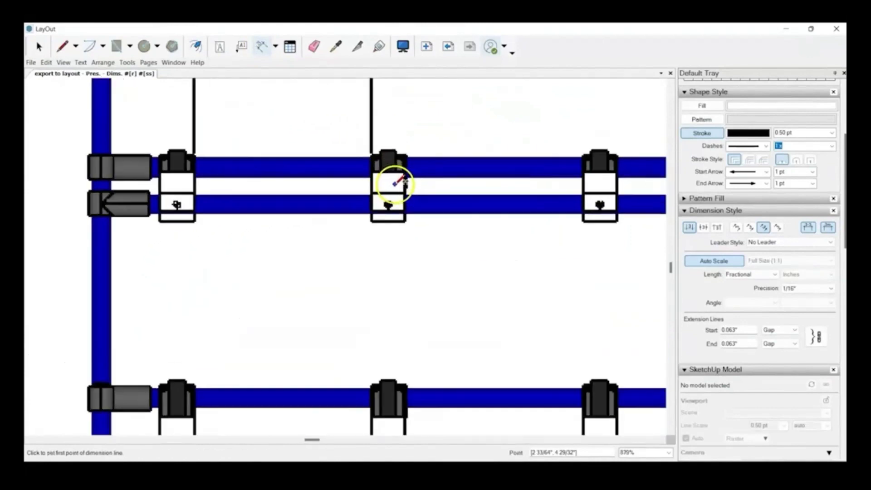
{"action": "scroll", "coordinate": [406, 182], "scroll_direction": "up", "scroll_amount": 3}
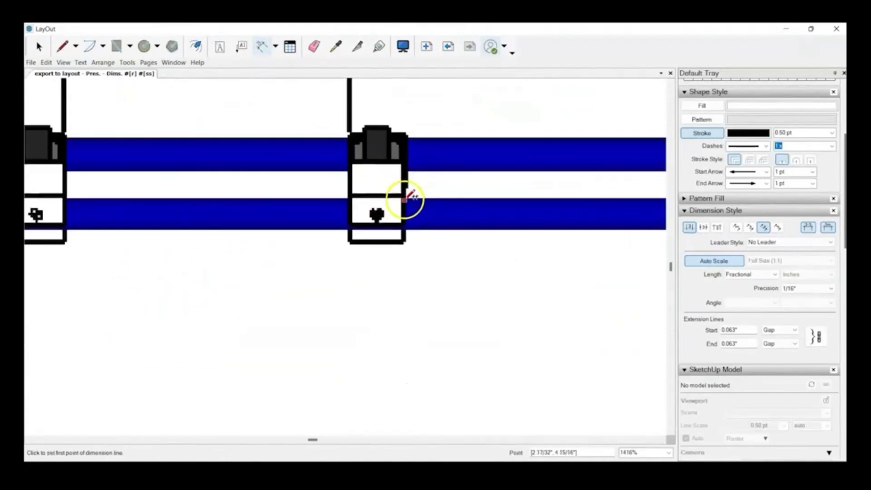
Add the second and third 9-3/8" bracket spacing dimensions level with the first.
{"action": "left_click", "coordinate": [404, 176]}
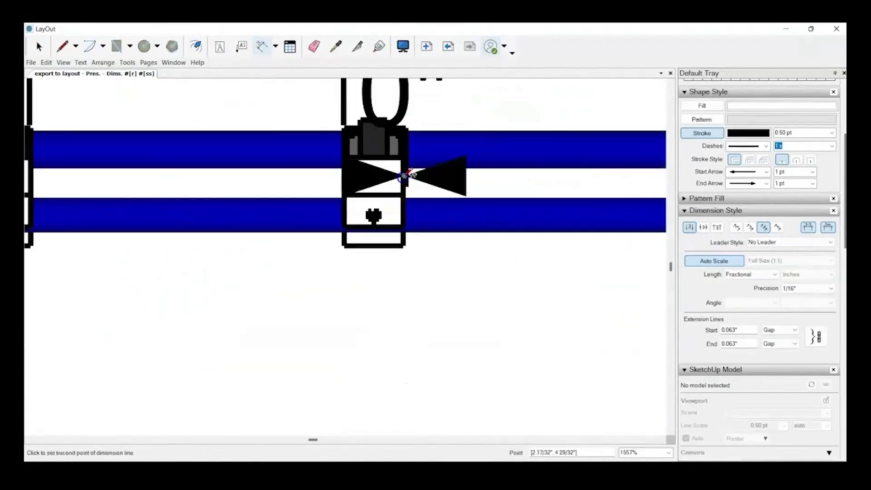
{"action": "scroll", "coordinate": [249, 200], "scroll_direction": "down", "scroll_amount": 5}
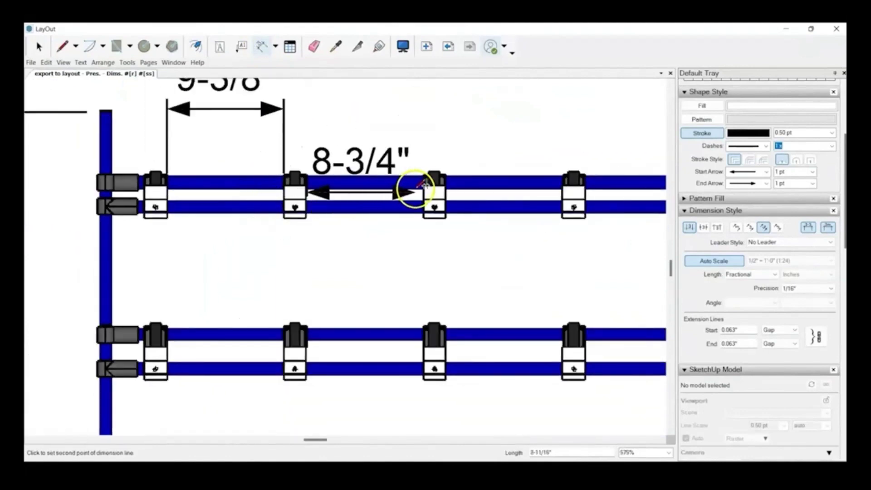
{"action": "left_click", "coordinate": [424, 190]}
{"action": "left_click", "coordinate": [424, 111]}
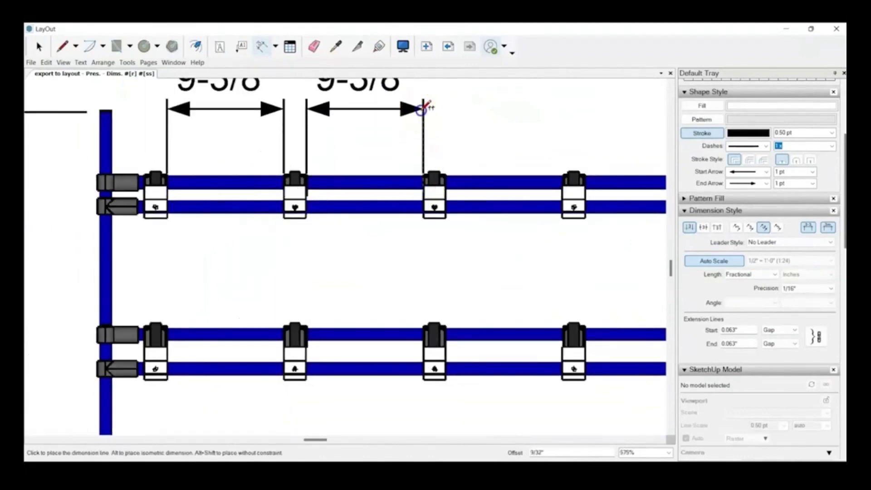
{"action": "scroll", "coordinate": [460, 198], "scroll_direction": "up", "scroll_amount": 2}
{"action": "scroll", "coordinate": [460, 200], "scroll_direction": "up", "scroll_amount": 2}
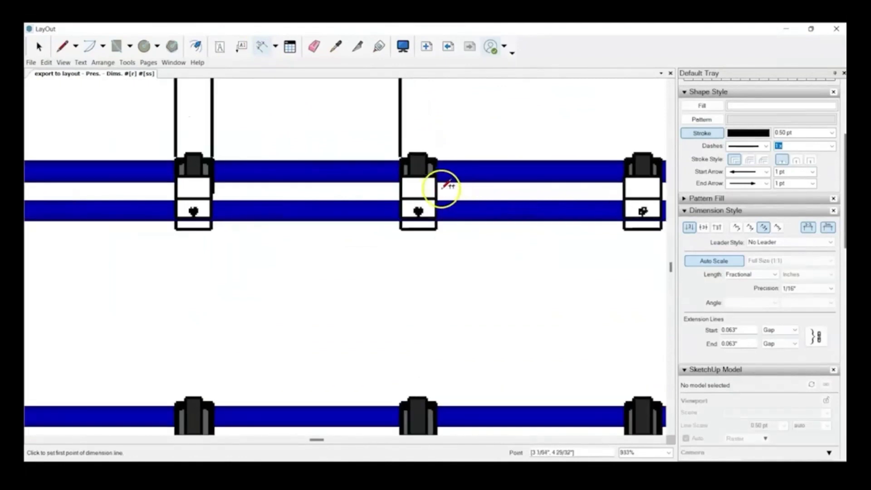
{"action": "left_click", "coordinate": [438, 190]}
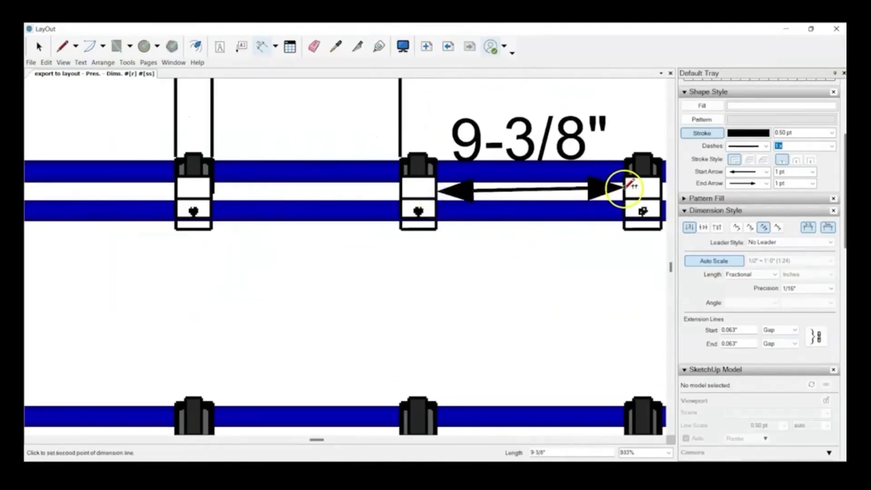
{"action": "left_click", "coordinate": [625, 190]}
{"action": "scroll", "coordinate": [628, 181], "scroll_direction": "down", "scroll_amount": 4}
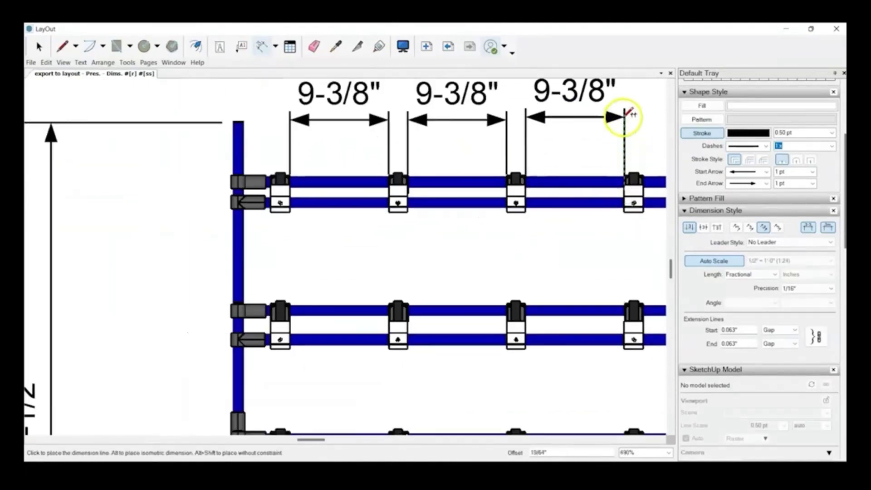
{"action": "left_click", "coordinate": [623, 124]}
{"action": "scroll", "coordinate": [212, 206], "scroll_direction": "down", "scroll_amount": 3}
{"action": "scroll", "coordinate": [431, 195], "scroll_direction": "up", "scroll_amount": 6}
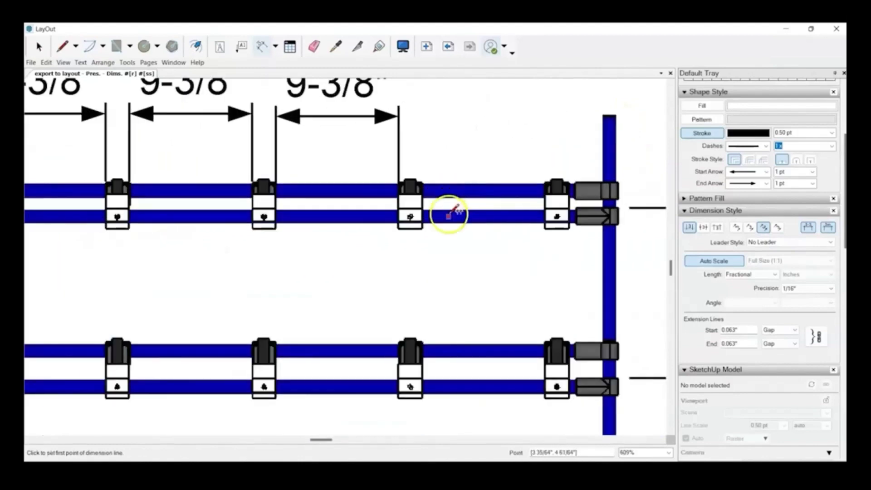
Add the fourth 9-3/8" spacing dimension to the rightmost bracket, completing the row.
{"action": "left_click", "coordinate": [416, 197]}
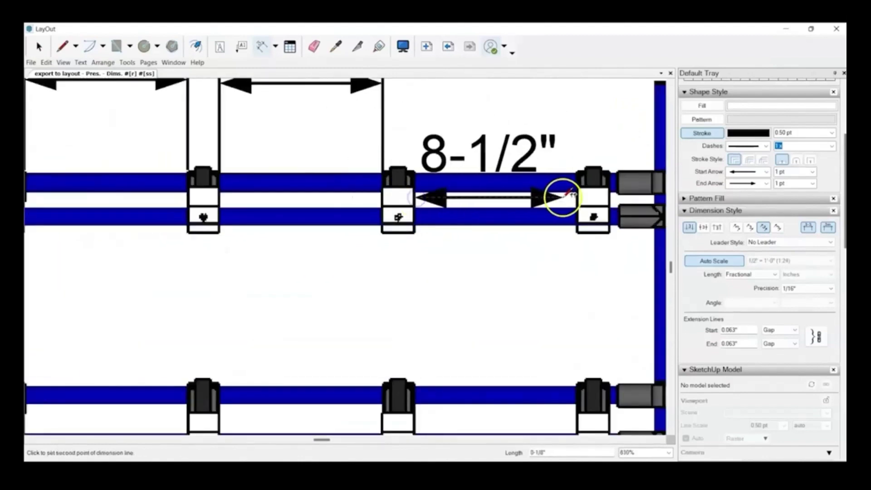
{"action": "left_click", "coordinate": [578, 196]}
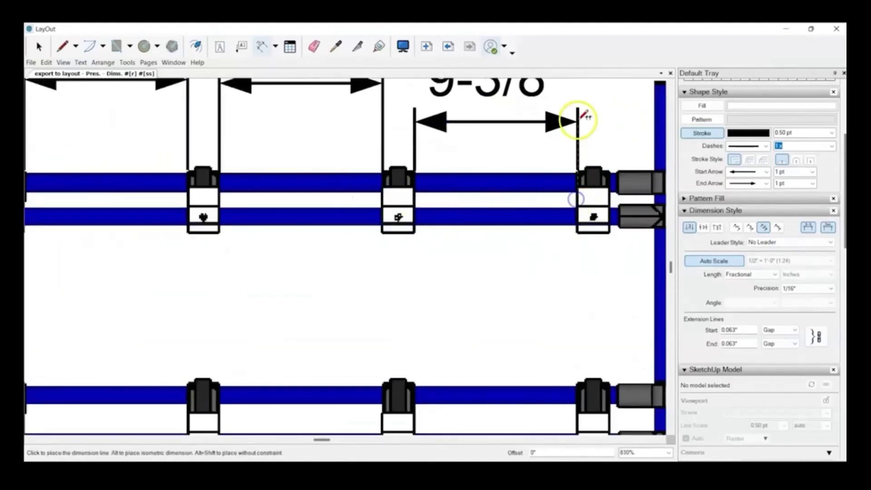
{"action": "scroll", "coordinate": [571, 103], "scroll_direction": "down", "scroll_amount": 5}
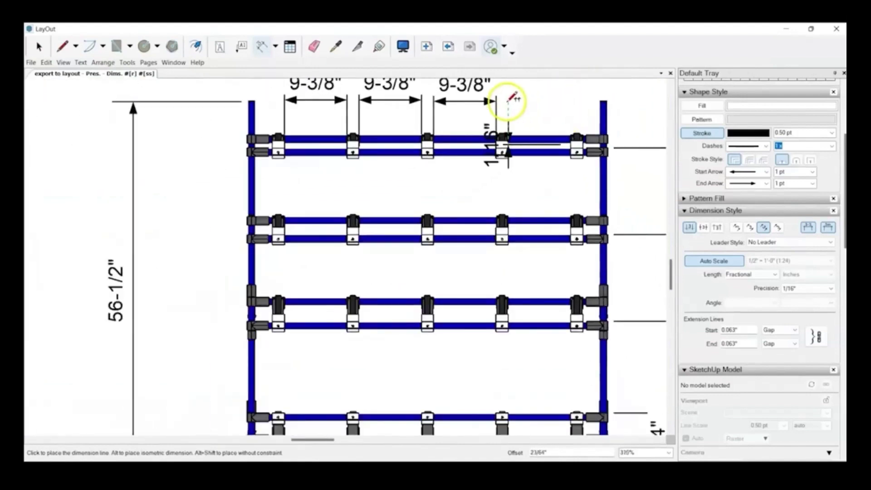
{"action": "left_click", "coordinate": [553, 107]}
{"action": "scroll", "coordinate": [496, 203], "scroll_direction": "down", "scroll_amount": 2}
{"action": "scroll", "coordinate": [496, 203], "scroll_direction": "down", "scroll_amount": 2}
{"action": "key", "text": "space"}
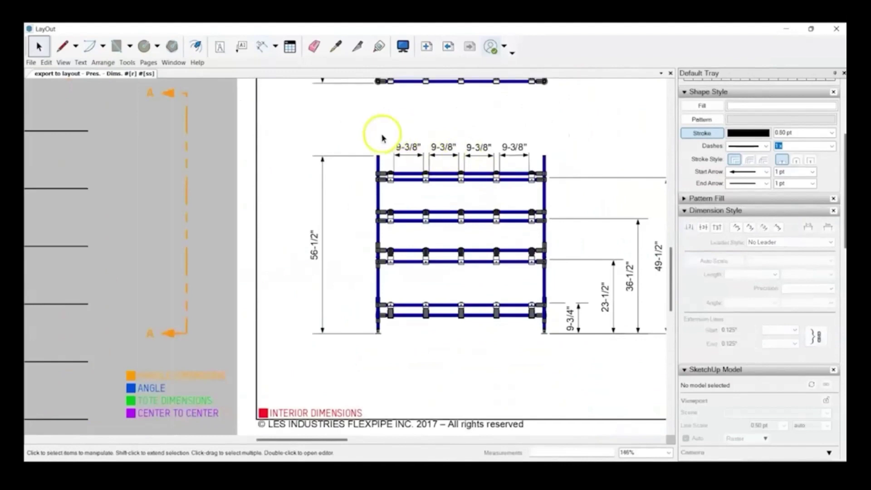
Try a marquee selection of the 9-3/8" dimensions, check the Shape Style options, then deselect.
{"action": "left_click_drag", "start_coordinate": [369, 132], "coordinate": [332, 104]}
{"action": "scroll", "coordinate": [540, 160], "scroll_direction": "up", "scroll_amount": 2}
{"action": "left_click", "coordinate": [540, 159]}
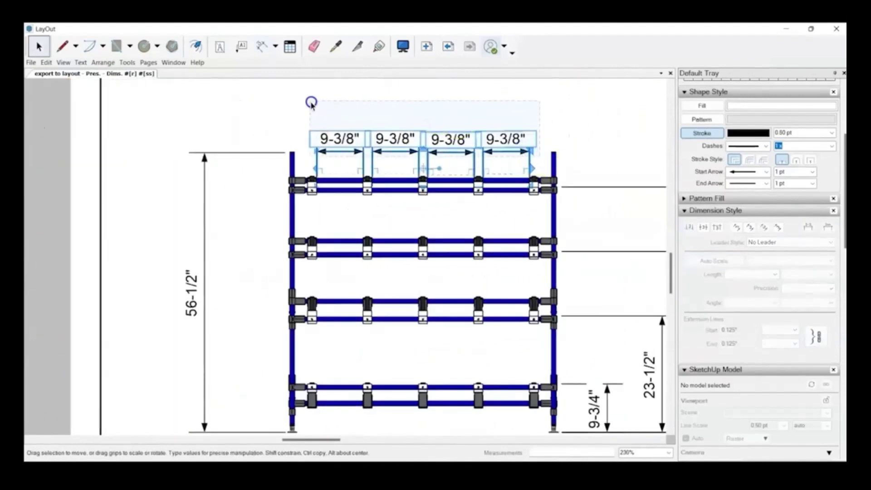
{"action": "scroll", "coordinate": [412, 156], "scroll_direction": "down", "scroll_amount": 2}
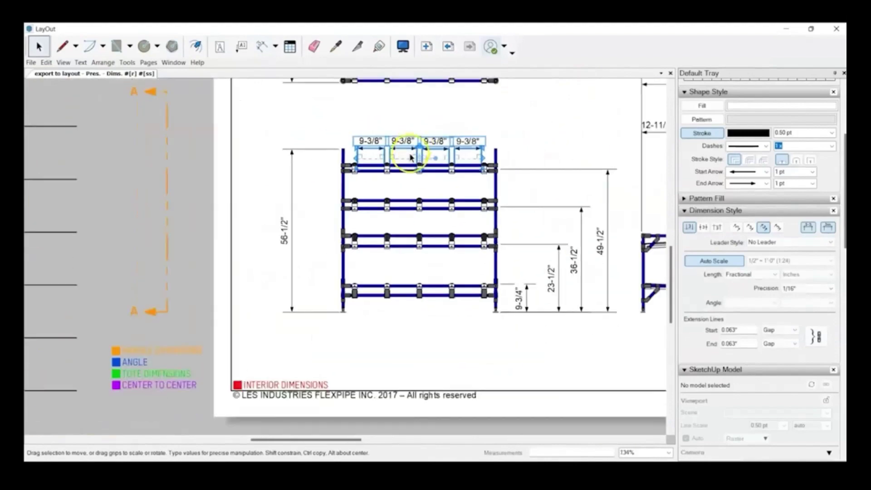
{"action": "scroll", "coordinate": [287, 365], "scroll_direction": "up", "scroll_amount": 2}
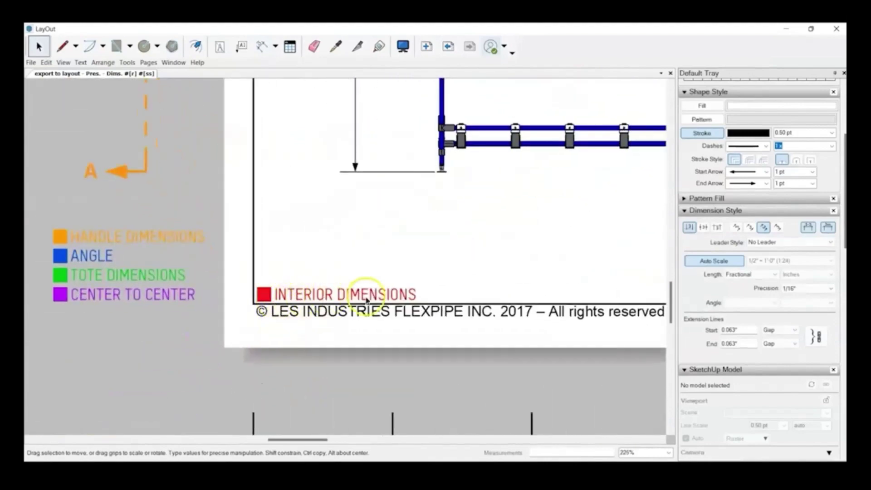
{"action": "scroll", "coordinate": [162, 324], "scroll_direction": "down", "scroll_amount": 3}
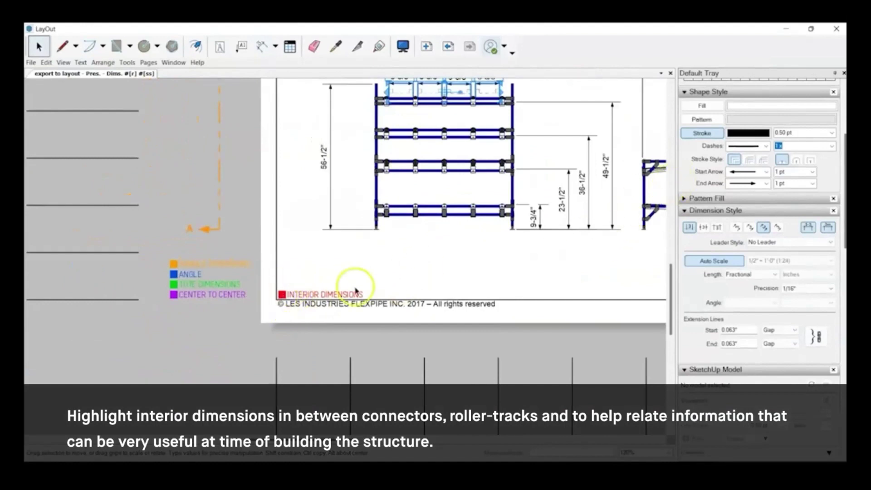
{"action": "scroll", "coordinate": [335, 317], "scroll_direction": "down", "scroll_amount": 2}
{"action": "scroll", "coordinate": [432, 171], "scroll_direction": "up", "scroll_amount": 3}
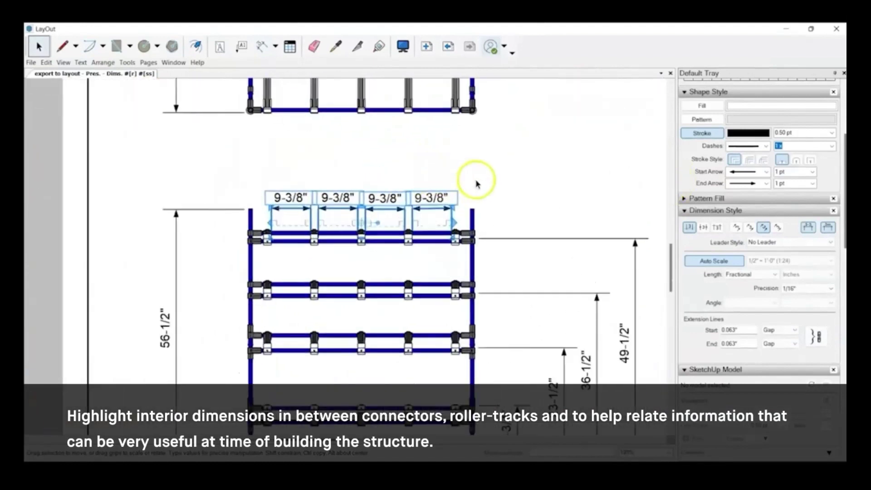
{"action": "left_click", "coordinate": [685, 92]}
{"action": "left_click", "coordinate": [685, 92]}
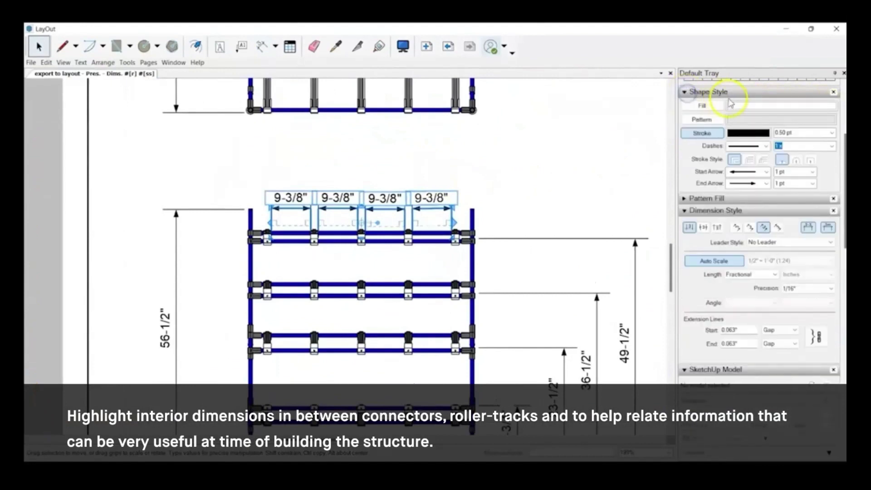
{"action": "left_click", "coordinate": [525, 183]}
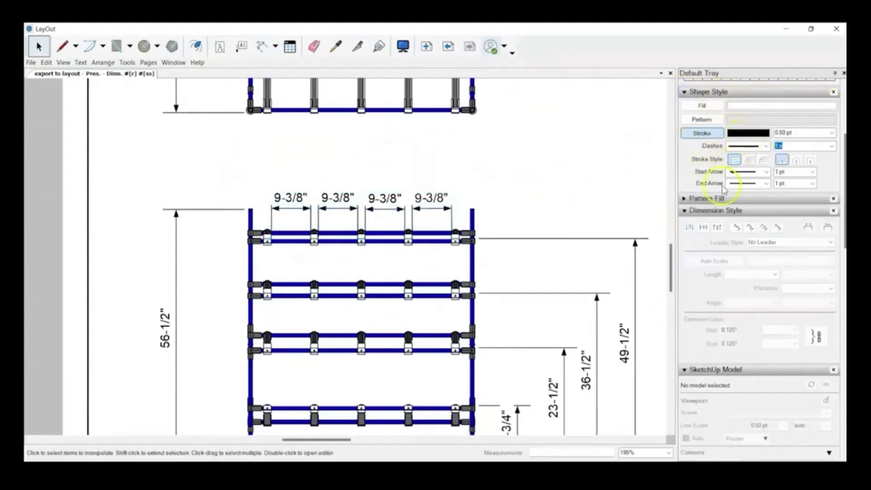
Select all four 9-3/8" dimensions, starting with the rightmost and adding the others.
{"action": "left_click", "coordinate": [437, 209]}
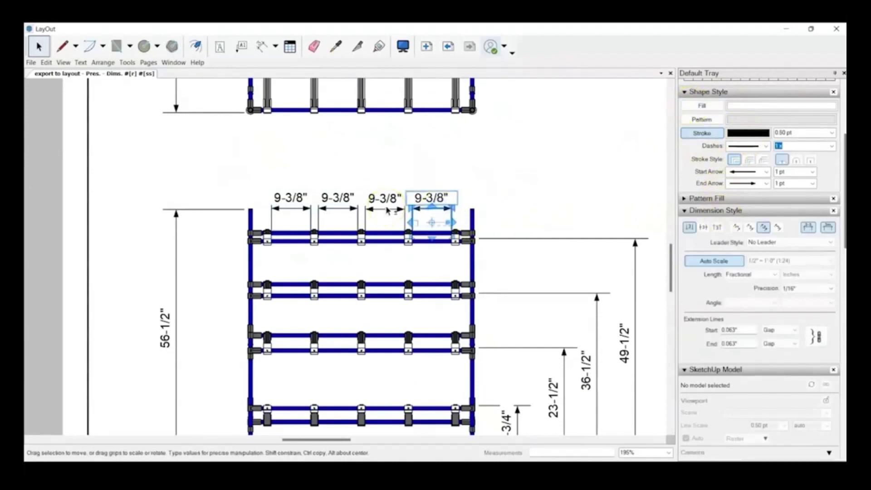
{"action": "left_click", "coordinate": [386, 201], "text": "shift"}
{"action": "left_click", "coordinate": [348, 200], "text": "shift"}
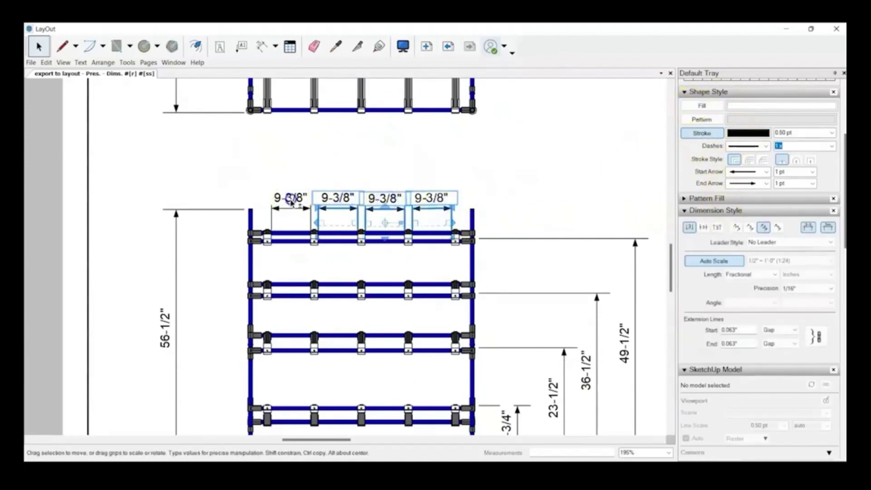
{"action": "left_click", "coordinate": [291, 199], "text": "shift"}
{"action": "scroll", "coordinate": [436, 212], "scroll_direction": "up", "scroll_amount": 3}
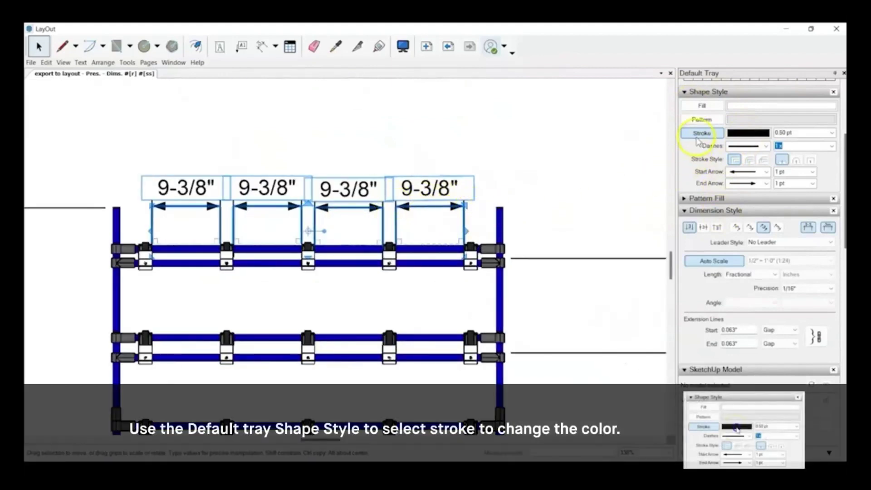
Change the four 9-3/8" dimensions to a full-brightness red stroke in the Colors panel.
{"action": "left_click", "coordinate": [749, 133]}
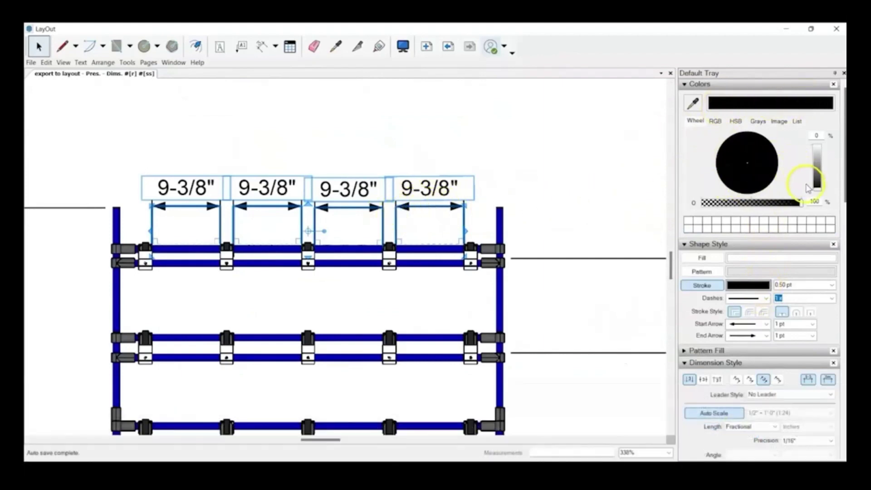
{"action": "left_click", "coordinate": [817, 147]}
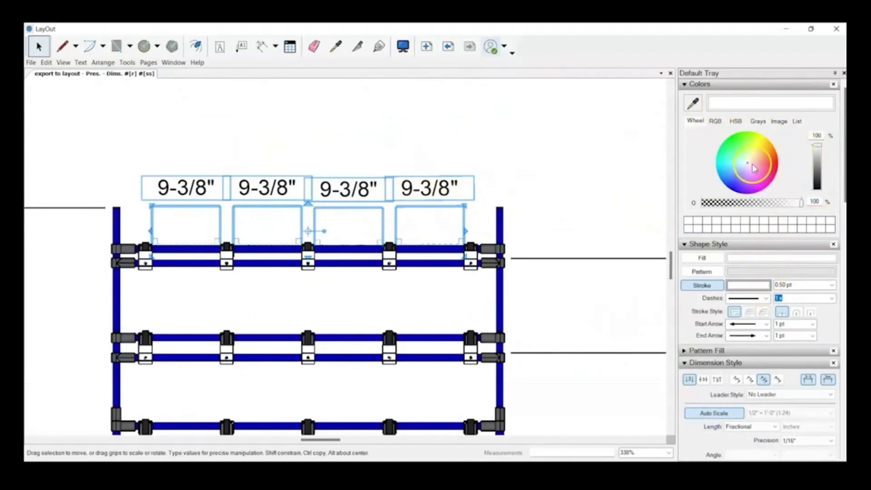
{"action": "left_click", "coordinate": [738, 141]}
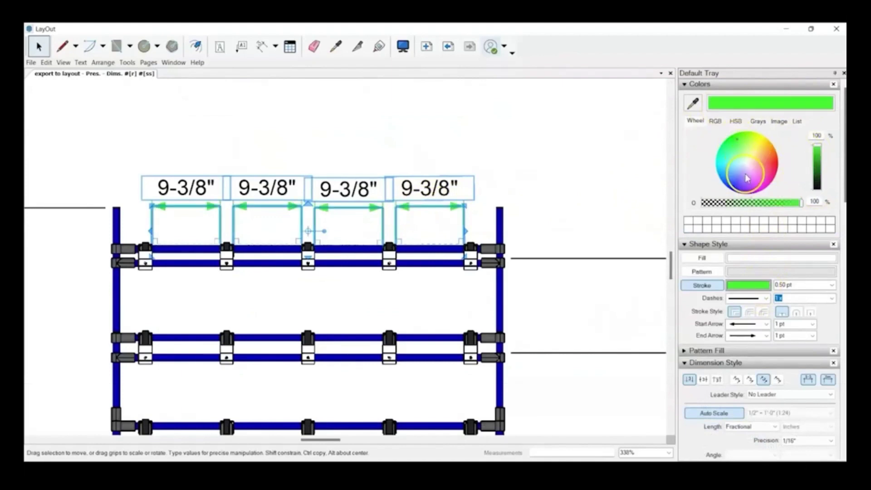
{"action": "left_click", "coordinate": [750, 188]}
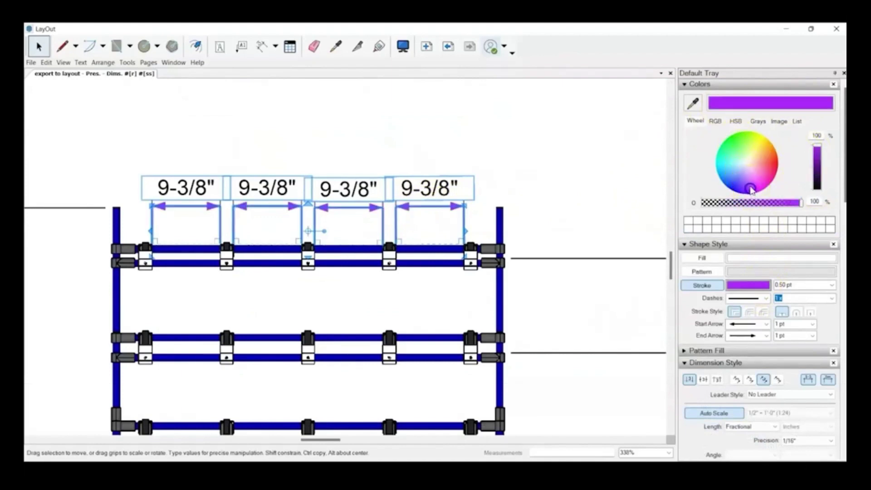
{"action": "left_click", "coordinate": [721, 167]}
{"action": "left_click", "coordinate": [778, 167]}
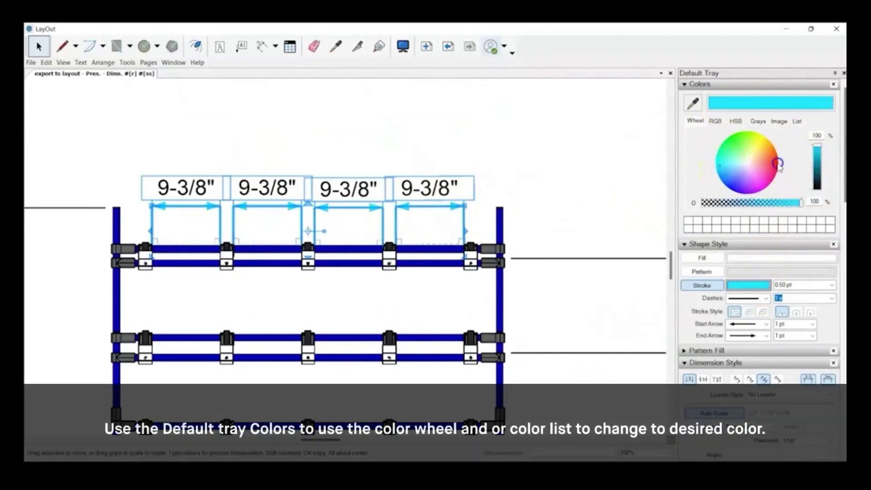
{"action": "scroll", "coordinate": [349, 202], "scroll_direction": "down", "scroll_amount": 5}
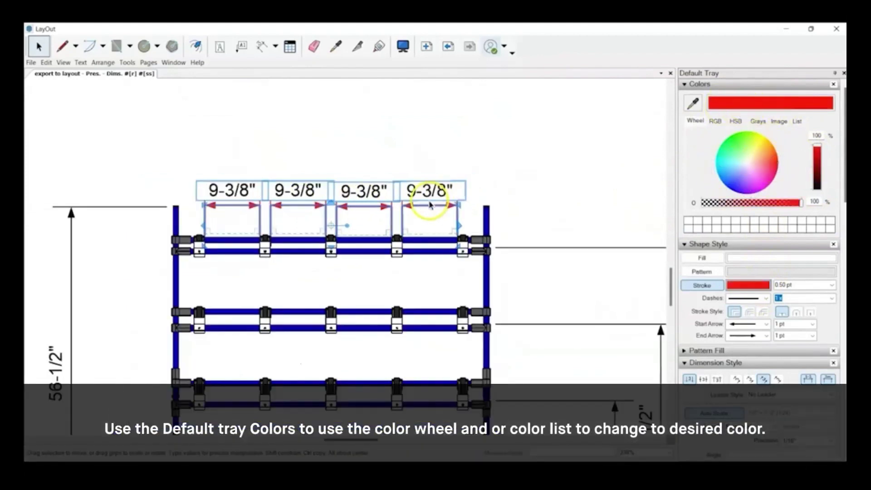
{"action": "scroll", "coordinate": [281, 369], "scroll_direction": "up", "scroll_amount": 3}
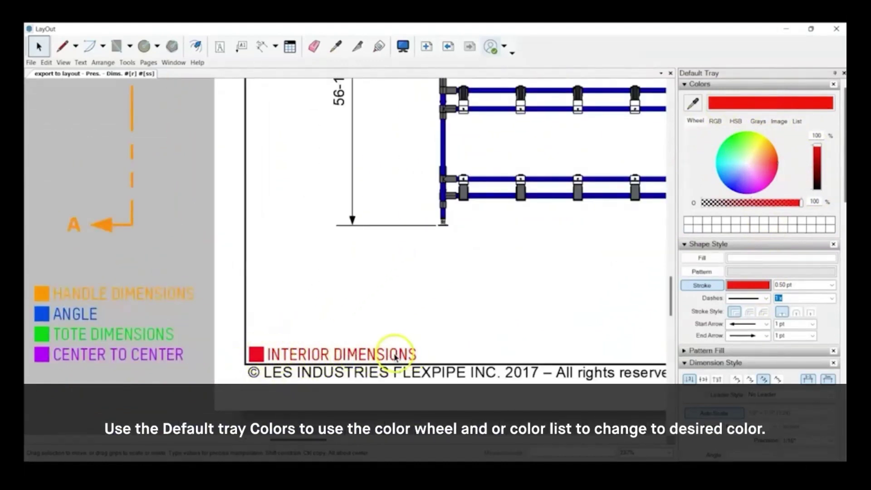
{"action": "scroll", "coordinate": [301, 366], "scroll_direction": "down", "scroll_amount": 4}
{"action": "scroll", "coordinate": [443, 132], "scroll_direction": "up", "scroll_amount": 4}
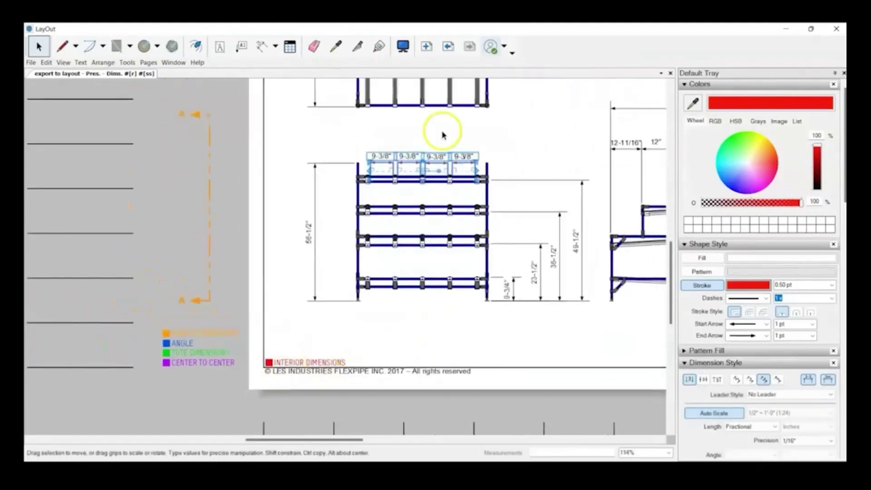
{"action": "scroll", "coordinate": [448, 156], "scroll_direction": "up", "scroll_amount": 3}
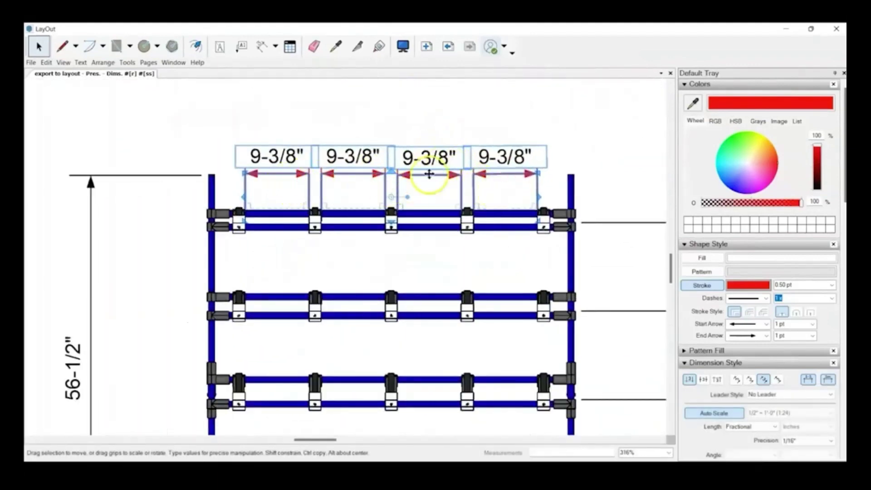
{"action": "left_click", "coordinate": [555, 160]}
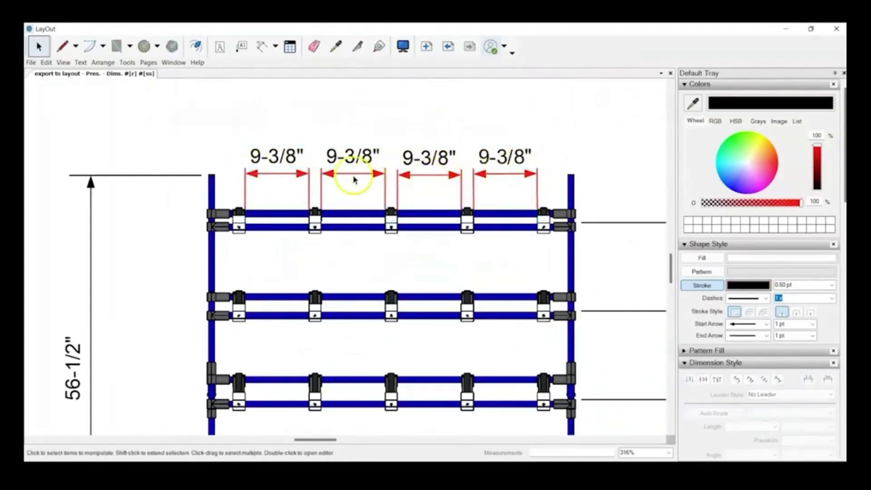
{"action": "scroll", "coordinate": [354, 179], "scroll_direction": "down", "scroll_amount": 3}
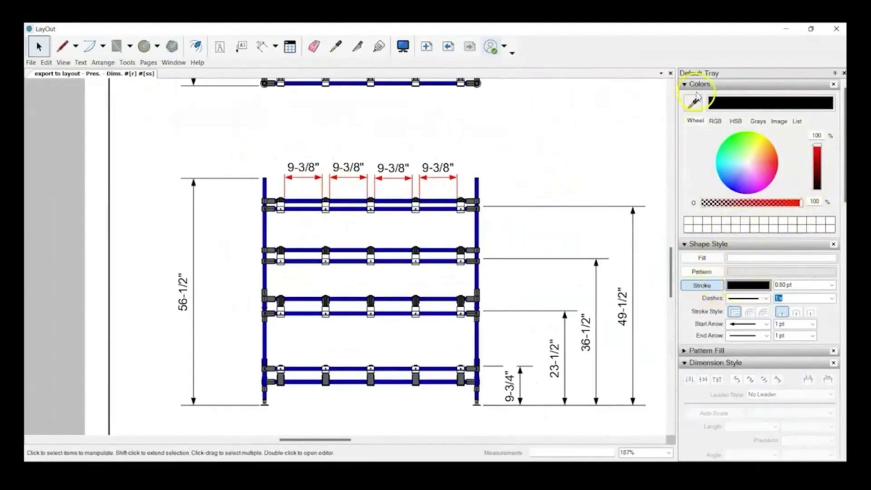
{"action": "left_click", "coordinate": [821, 148]}
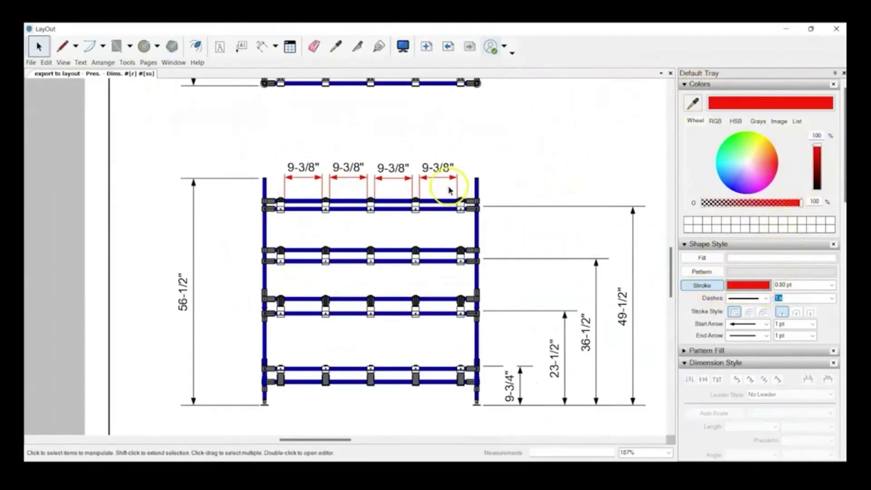
{"action": "scroll", "coordinate": [356, 260], "scroll_direction": "down", "scroll_amount": 2}
{"action": "scroll", "coordinate": [355, 260], "scroll_direction": "down", "scroll_amount": 2}
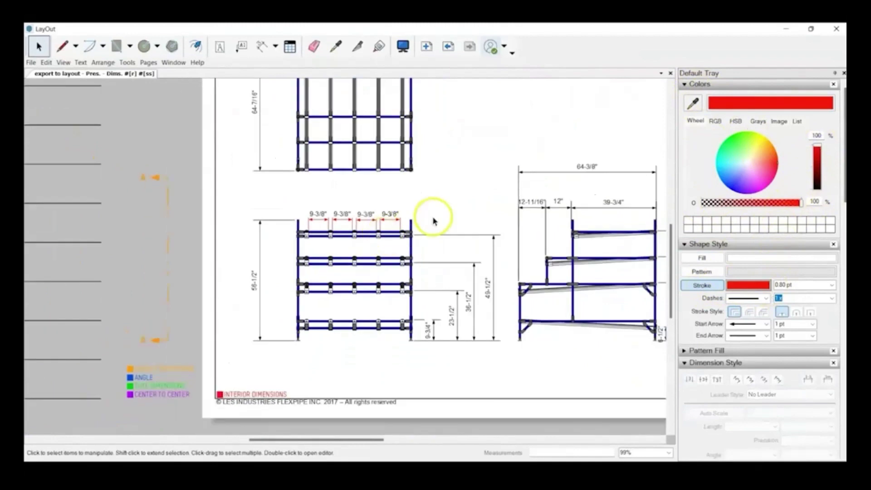
{"action": "scroll", "coordinate": [418, 235], "scroll_direction": "down", "scroll_amount": 1}
{"action": "scroll", "coordinate": [385, 181], "scroll_direction": "up", "scroll_amount": 1}
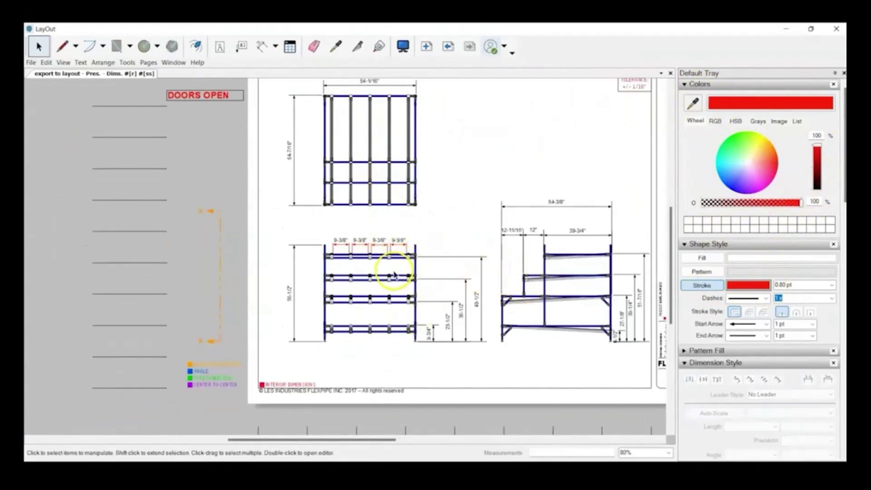
{"action": "left_click", "coordinate": [258, 49]}
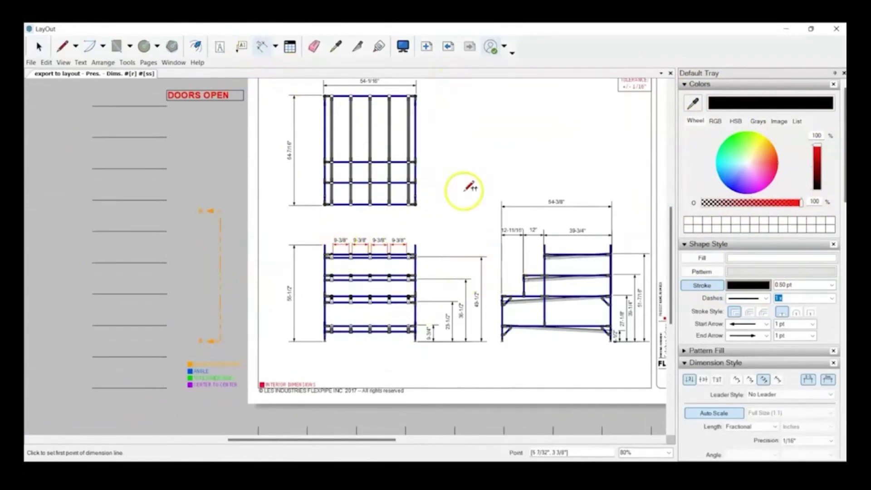
{"action": "scroll", "coordinate": [463, 187], "scroll_direction": "down", "scroll_amount": 1}
{"action": "scroll", "coordinate": [663, 295], "scroll_direction": "up", "scroll_amount": 2}
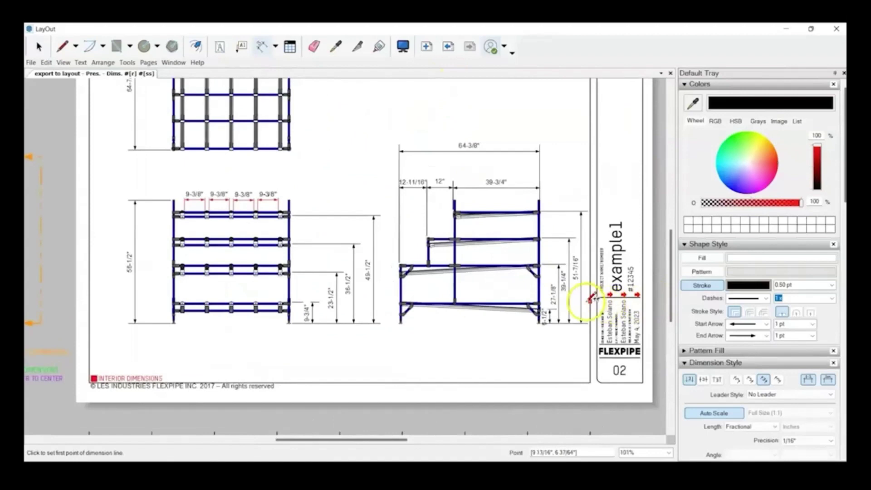
{"action": "key", "text": "space"}
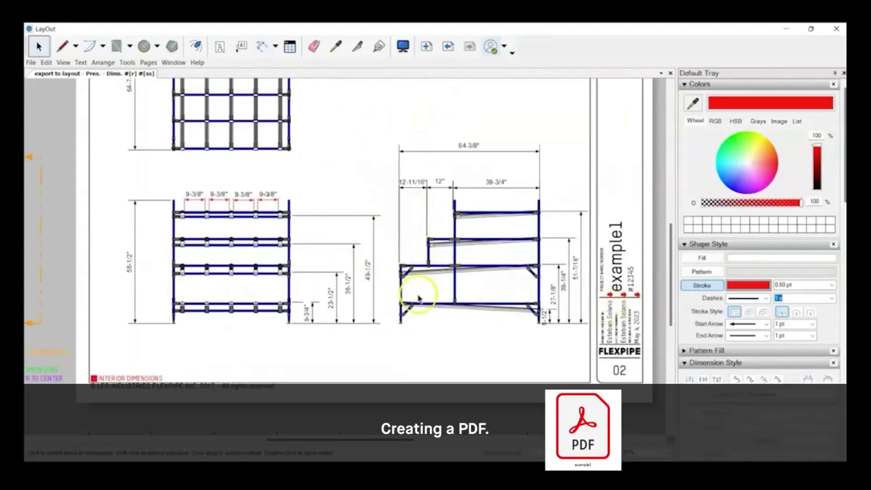
Go to page 01, showing the BOM table and isometric rack, and open the File menu.
{"action": "scroll", "coordinate": [418, 292], "scroll_direction": "down", "scroll_amount": 2}
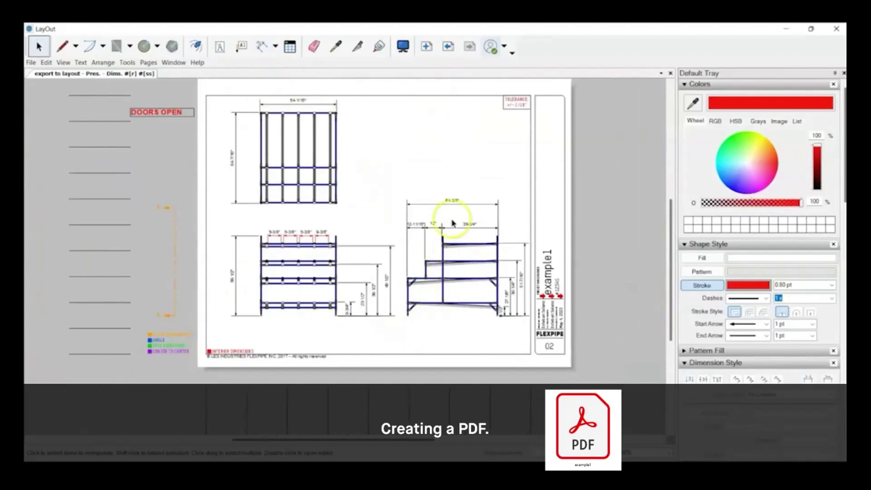
{"action": "left_click", "coordinate": [446, 50]}
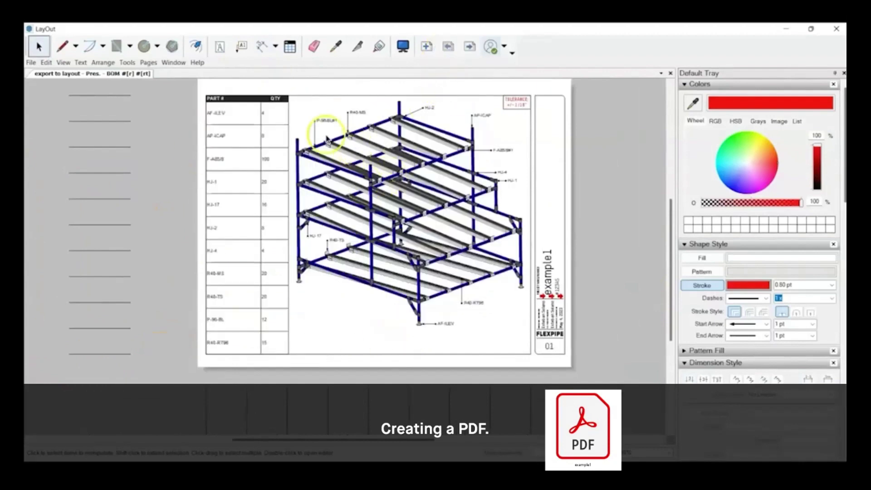
{"action": "scroll", "coordinate": [399, 263], "scroll_direction": "down", "scroll_amount": 1}
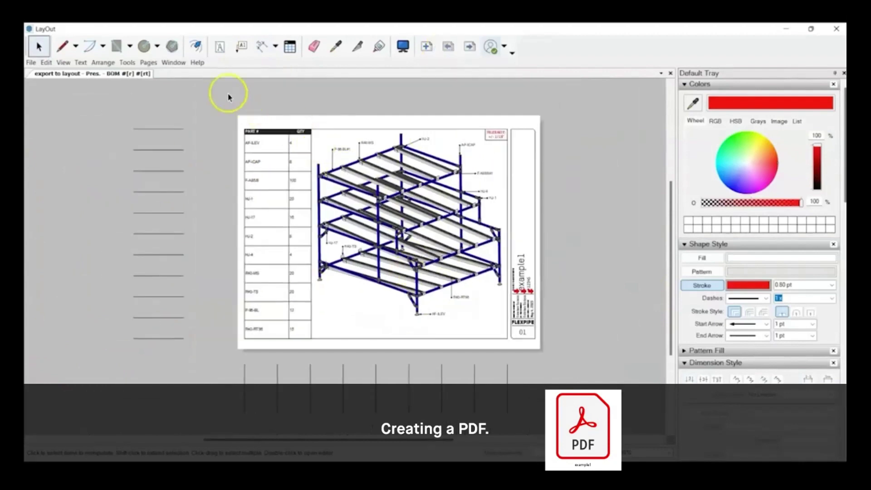
{"action": "scroll", "coordinate": [305, 165], "scroll_direction": "up", "scroll_amount": 2}
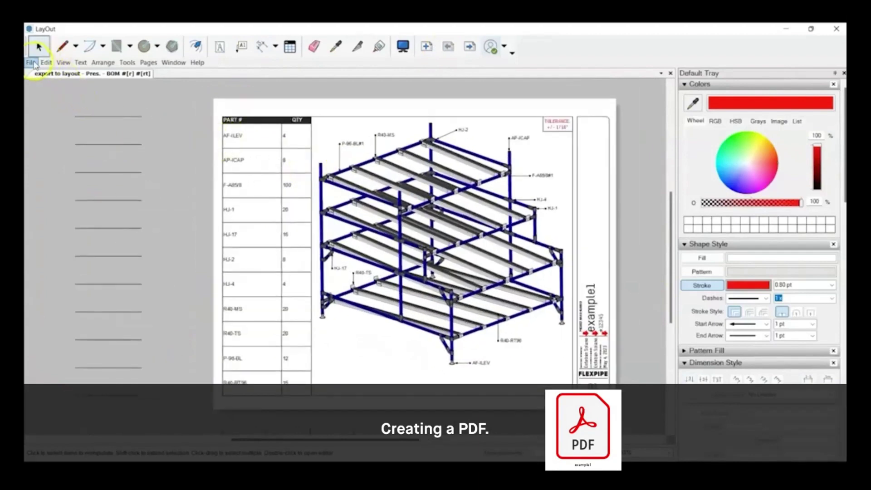
{"action": "left_click", "coordinate": [32, 63]}
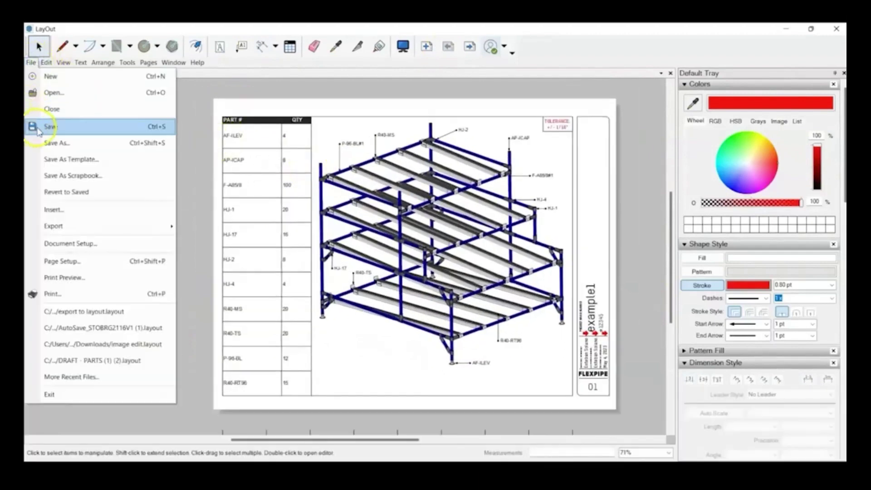
Print the document using the Microsoft Print to PDF printer.
{"action": "left_click", "coordinate": [68, 298]}
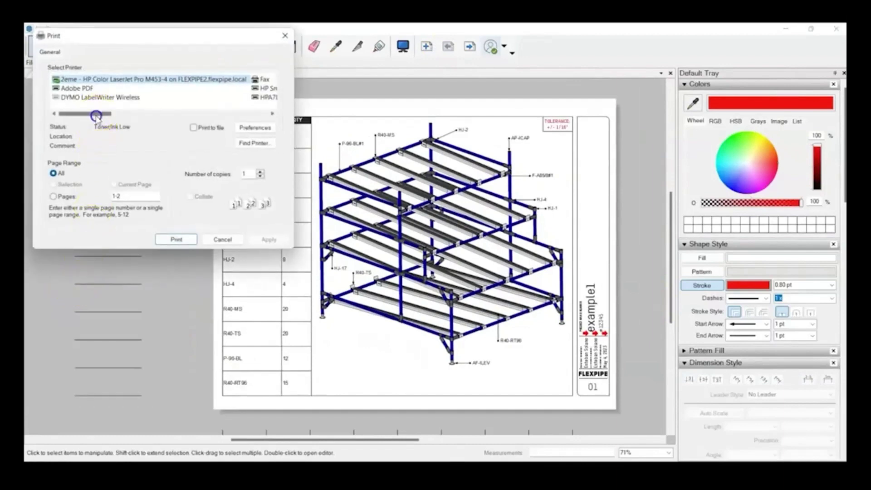
{"action": "left_click_drag", "start_coordinate": [97, 116], "coordinate": [186, 115]}
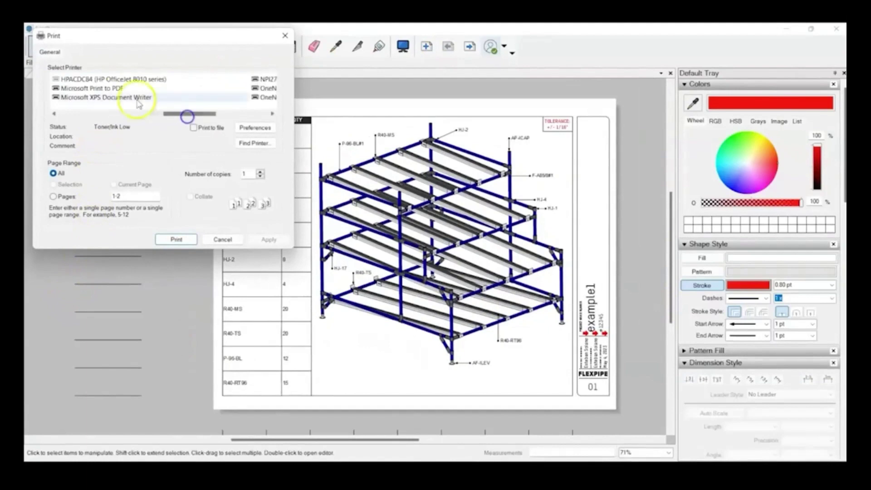
{"action": "left_click", "coordinate": [96, 89]}
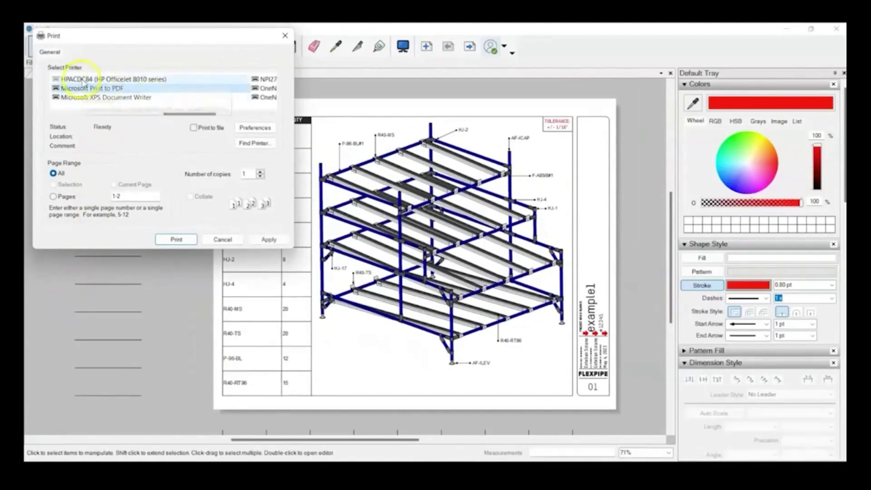
{"action": "left_click", "coordinate": [278, 242]}
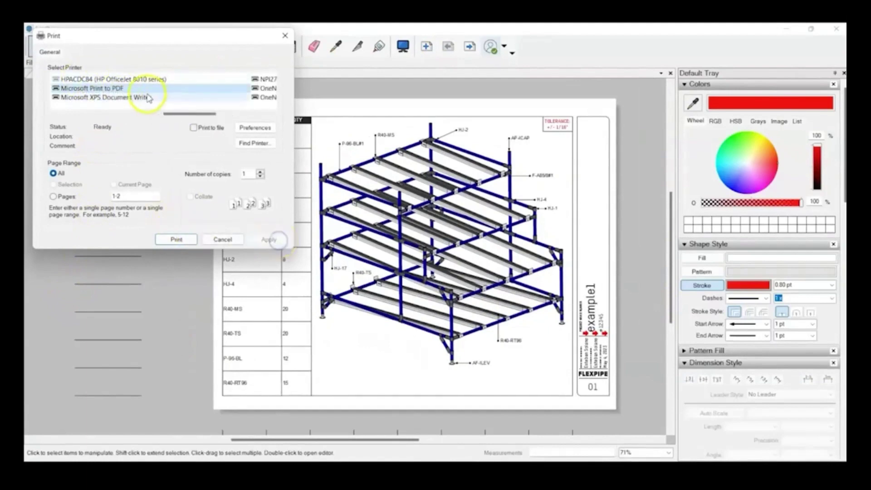
{"action": "left_click", "coordinate": [190, 239]}
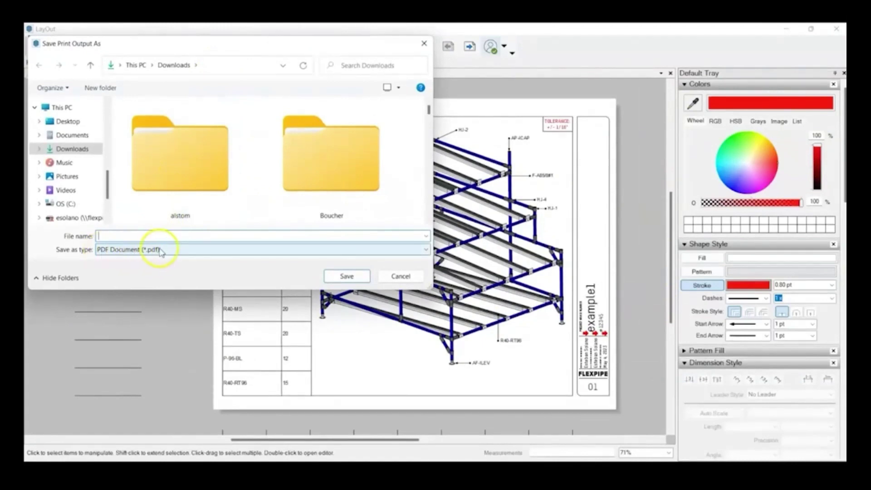
Save the PDF as example1 in the Desktop's export-to-layout-webinar folder.
{"action": "left_click", "coordinate": [68, 121]}
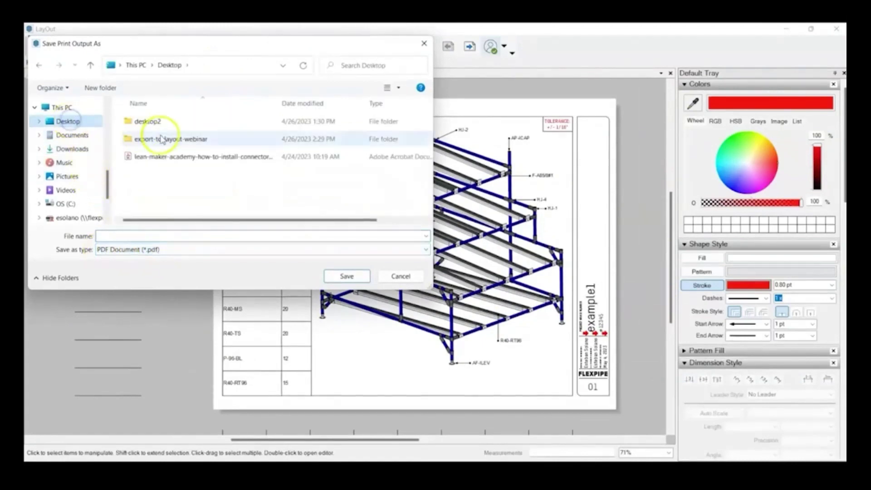
{"action": "double_click", "coordinate": [147, 139]}
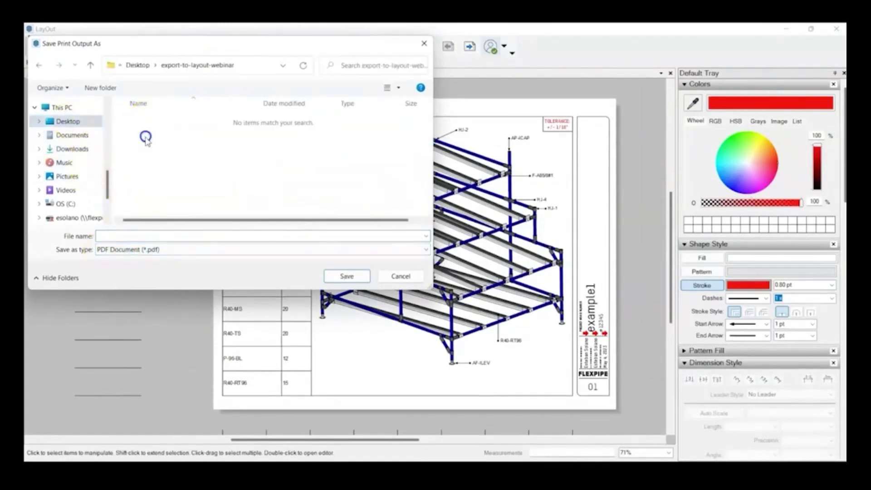
{"action": "left_click", "coordinate": [136, 236]}
{"action": "type", "text": "example1"}
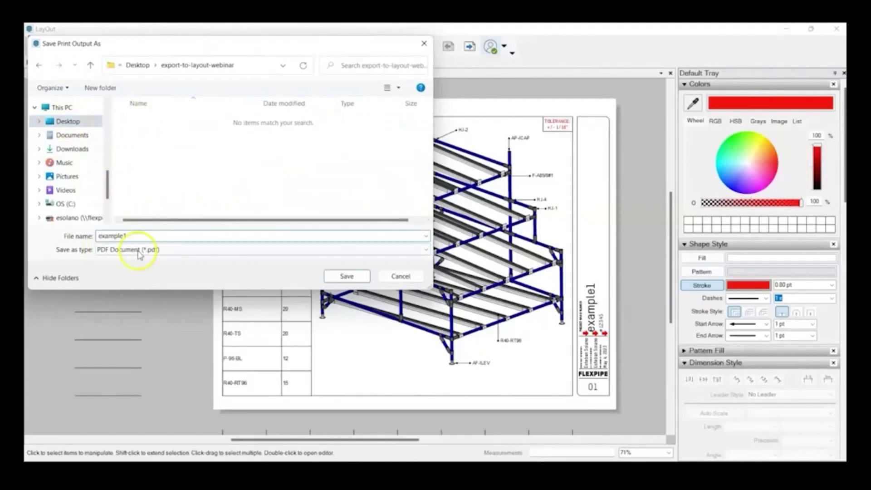
{"action": "left_click", "coordinate": [360, 277]}
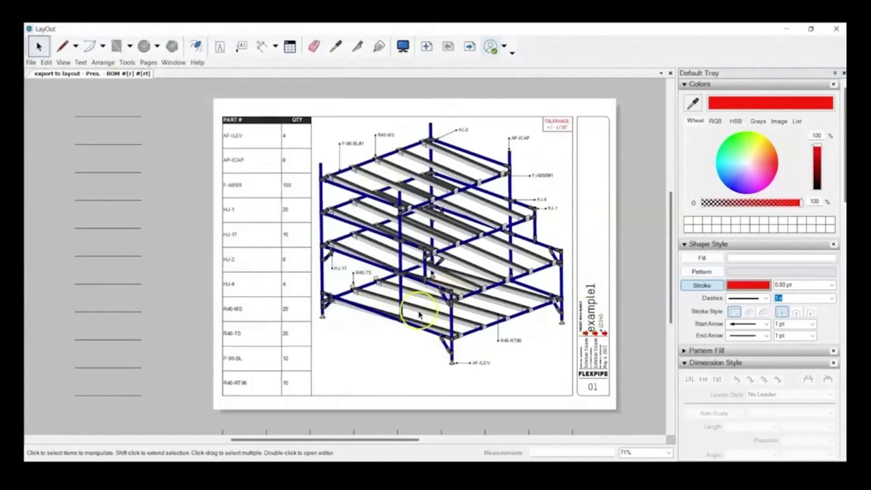
Save the LayOut document, then open example1.pdf from the export-to-layout-webinar folder in Acrobat.
{"action": "left_click", "coordinate": [31, 62]}
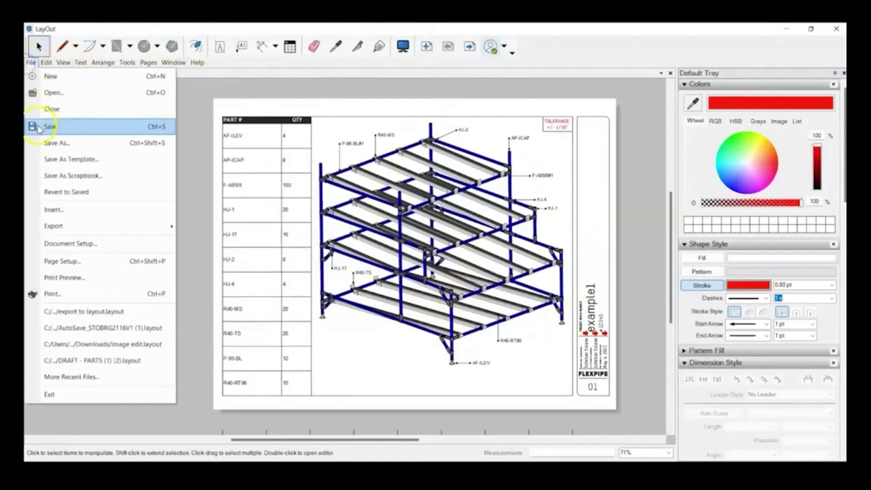
{"action": "left_click", "coordinate": [39, 126]}
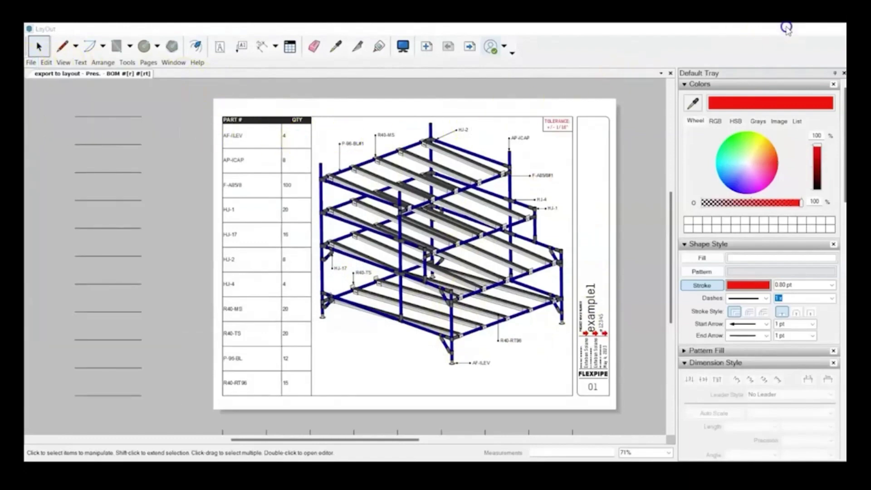
{"action": "left_click", "coordinate": [786, 29]}
{"action": "left_click_drag", "start_coordinate": [653, 146], "coordinate": [539, 51]}
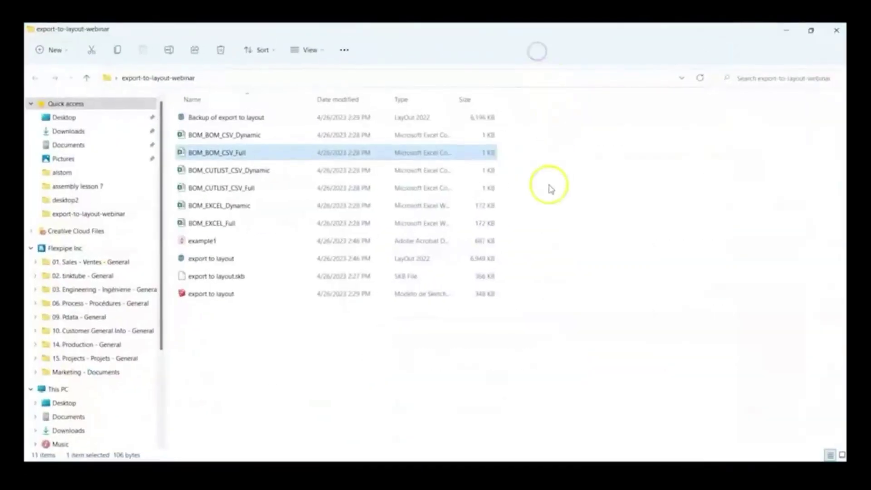
{"action": "left_click", "coordinate": [208, 241]}
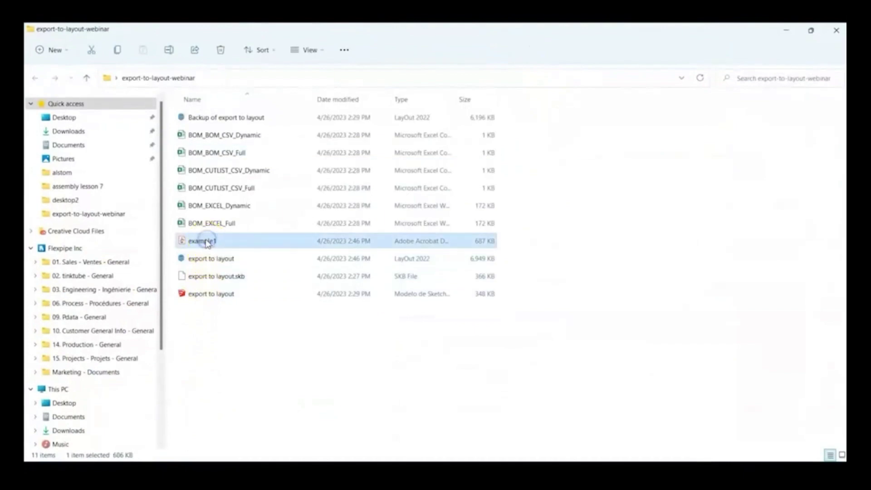
{"action": "double_click", "coordinate": [208, 242]}
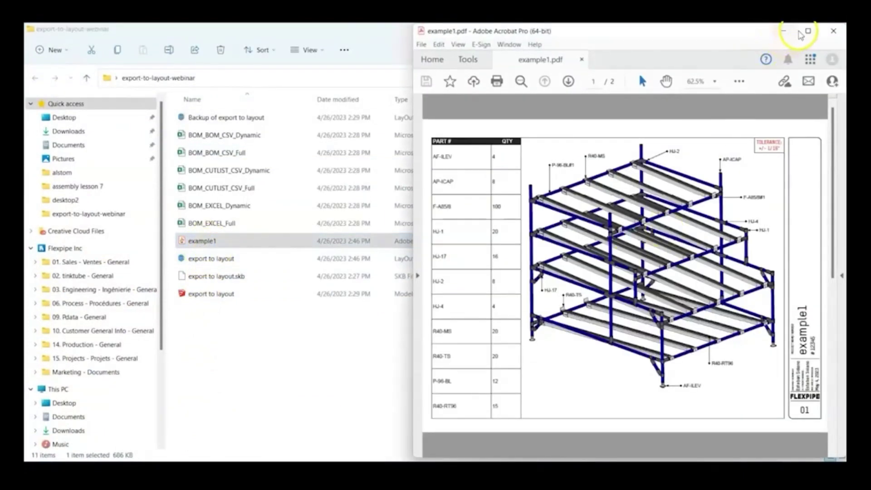
Maximize Acrobat, flip between the BOM page and the dimensioned page 2, then minimize it.
{"action": "left_click", "coordinate": [801, 33]}
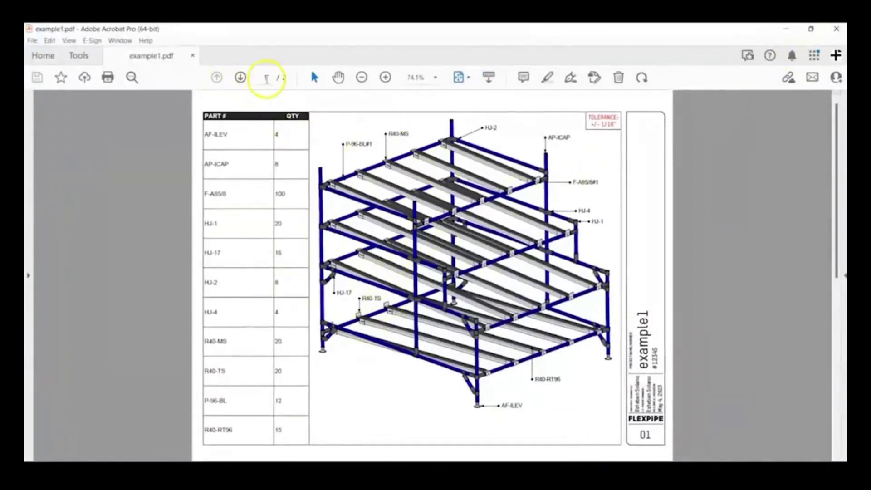
{"action": "left_click", "coordinate": [240, 78]}
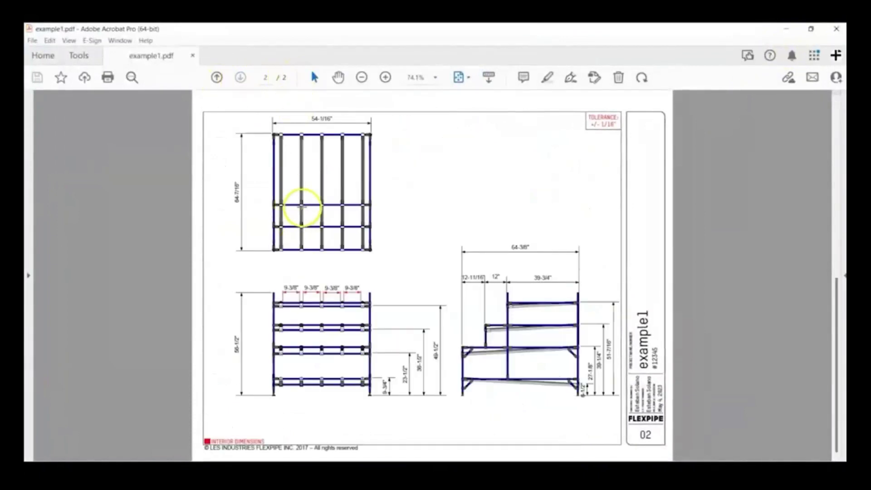
{"action": "left_click", "coordinate": [217, 77]}
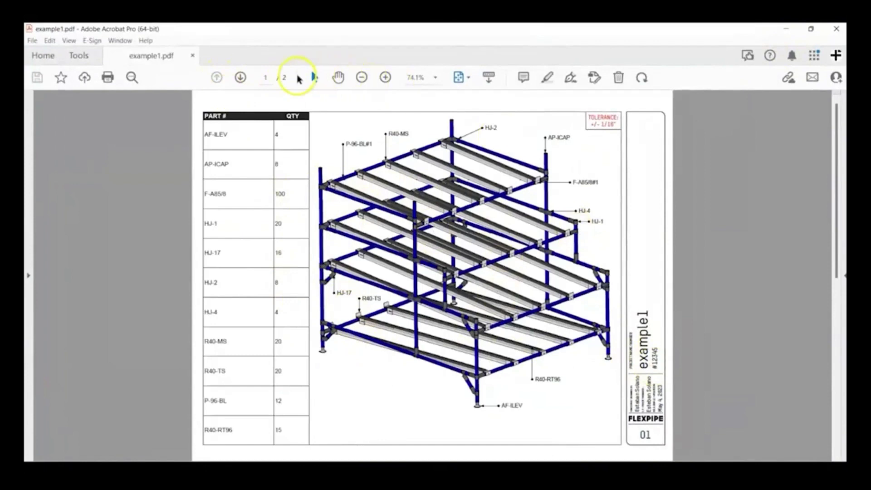
{"action": "left_click", "coordinate": [241, 77]}
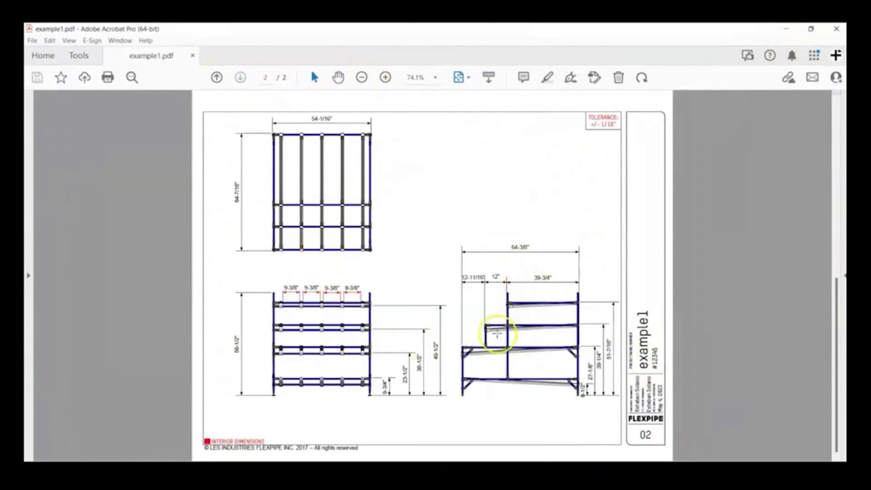
{"action": "left_click", "coordinate": [217, 78]}
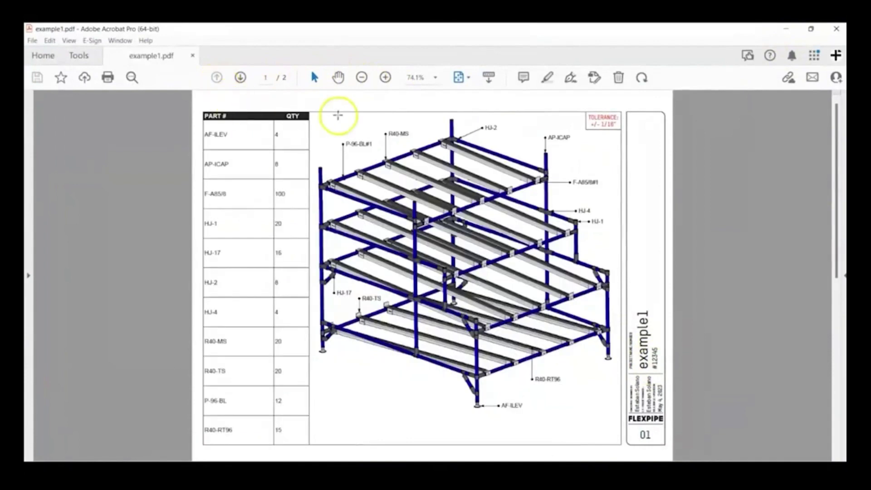
{"action": "left_click", "coordinate": [786, 29]}
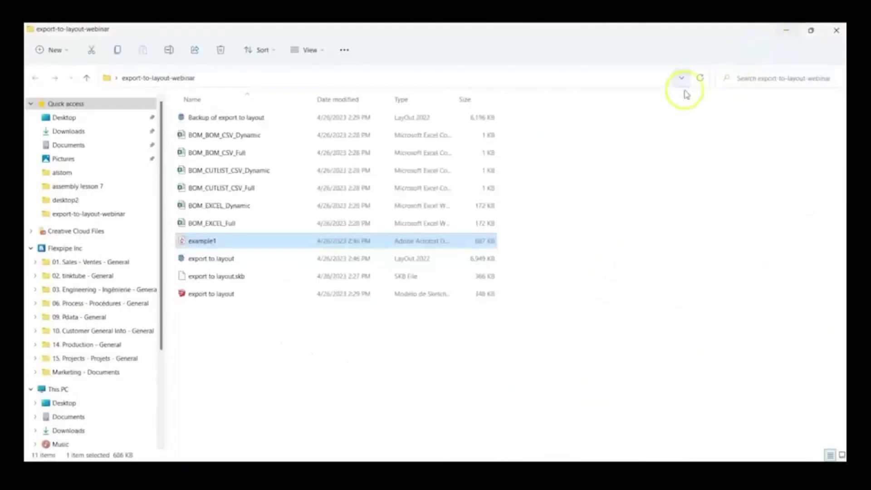
Select the SketchUp file, the BOM_BOM_CSV_Dynamic through BOM_EXCEL_Full files, the LayOut file and example1.pdf.
{"action": "left_click", "coordinate": [220, 296]}
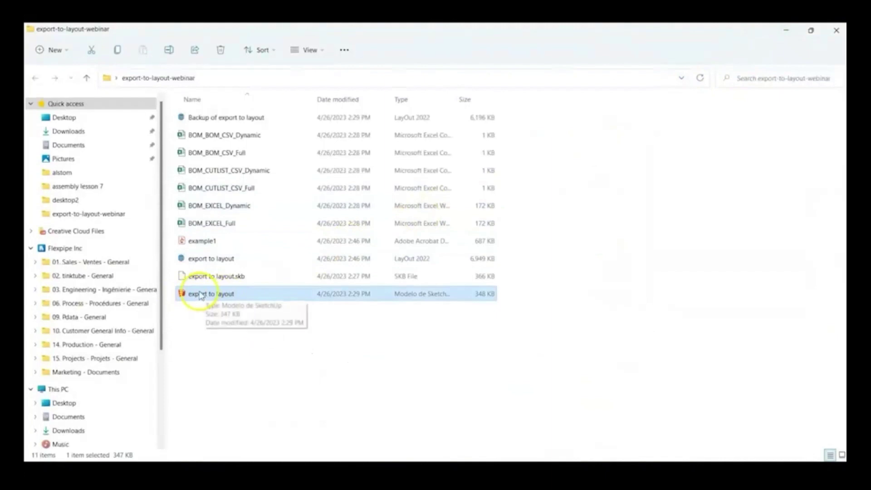
{"action": "left_click", "coordinate": [202, 135]}
{"action": "left_click", "coordinate": [193, 223], "text": "shift"}
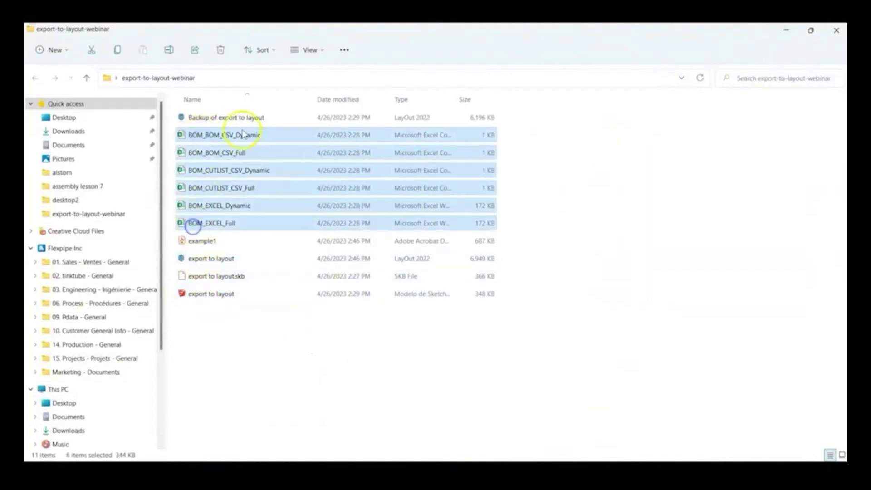
{"action": "left_click", "coordinate": [200, 259]}
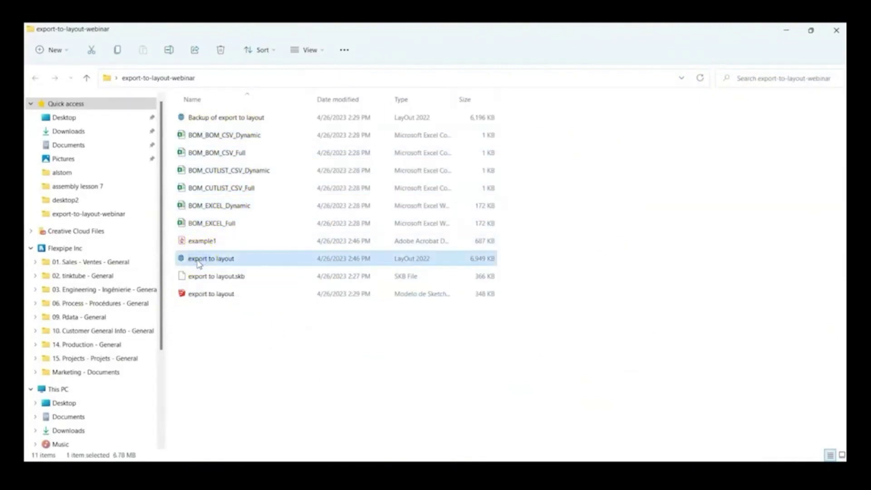
{"action": "double_click", "coordinate": [199, 259]}
{"action": "left_click", "coordinate": [197, 244]}
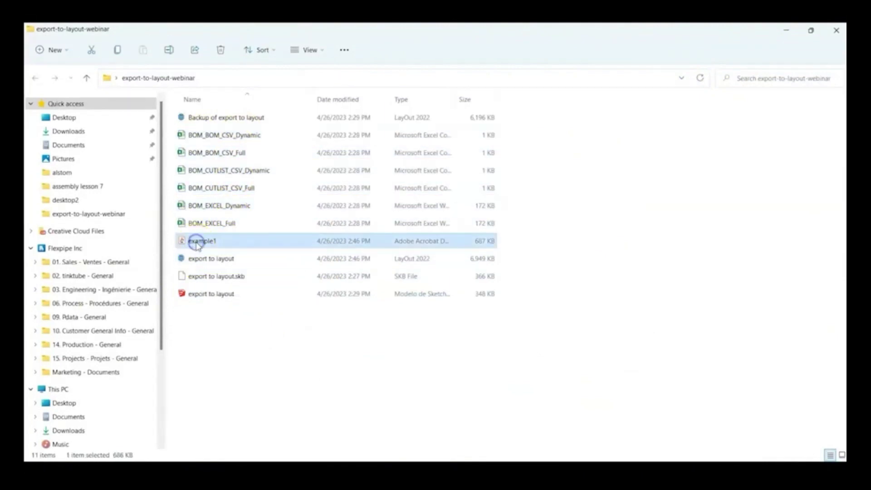
Minimize File Explorer and return to page 1 of example1.pdf in Acrobat.
{"action": "left_click", "coordinate": [787, 31]}
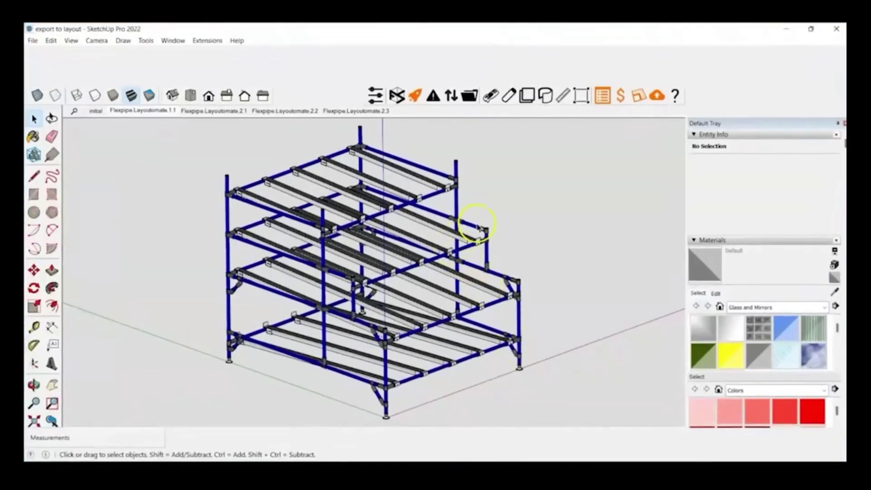
{"action": "mouse_move", "coordinate": [476, 223]}
{"action": "middle_mouse_down"}
{"action": "mouse_move", "coordinate": [569, 213]}
{"action": "mouse_move", "coordinate": [368, 239]}
{"action": "mouse_move", "coordinate": [279, 237]}
{"action": "mouse_move", "coordinate": [350, 238]}
{"action": "middle_mouse_up"}
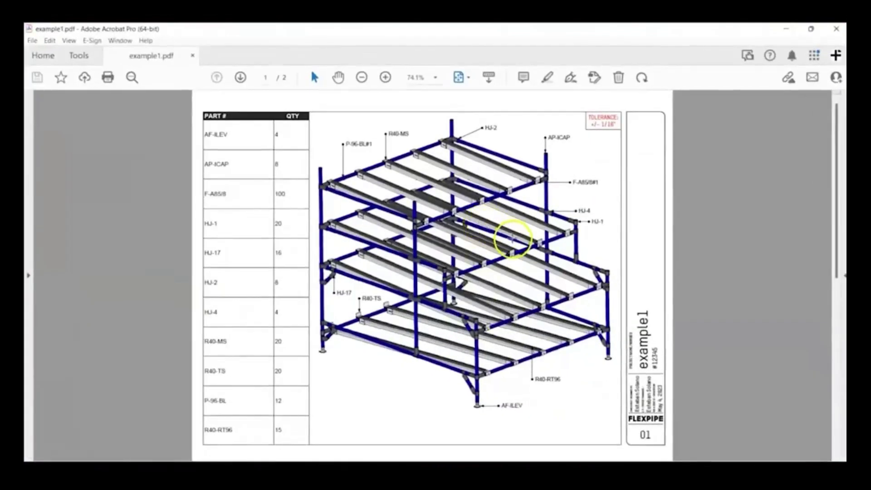
{"action": "scroll", "coordinate": [499, 245], "scroll_direction": "down", "scroll_amount": 2}
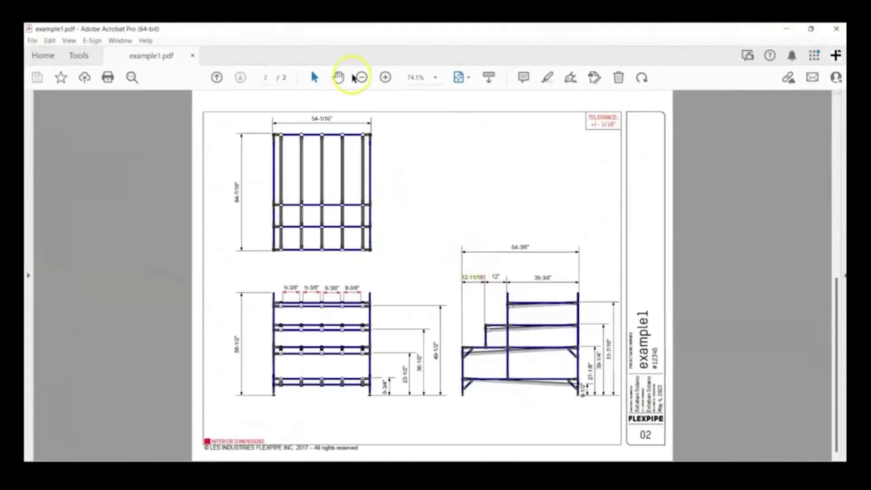
{"action": "left_click", "coordinate": [216, 78]}
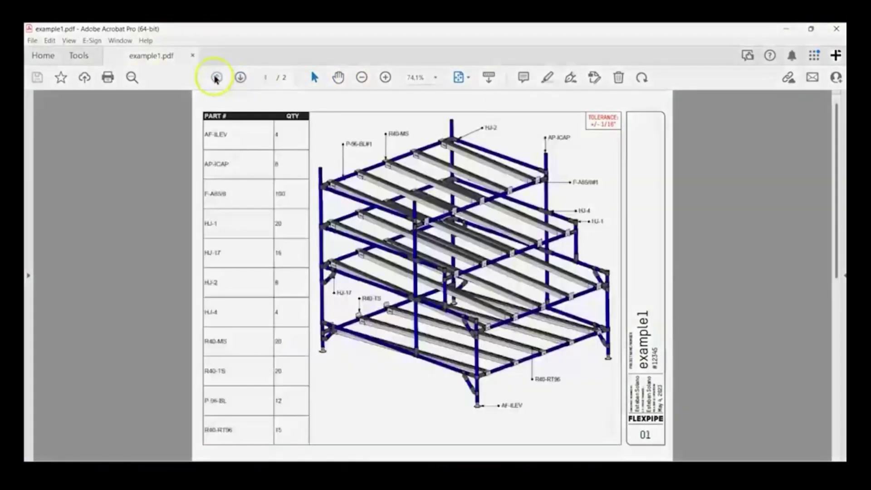
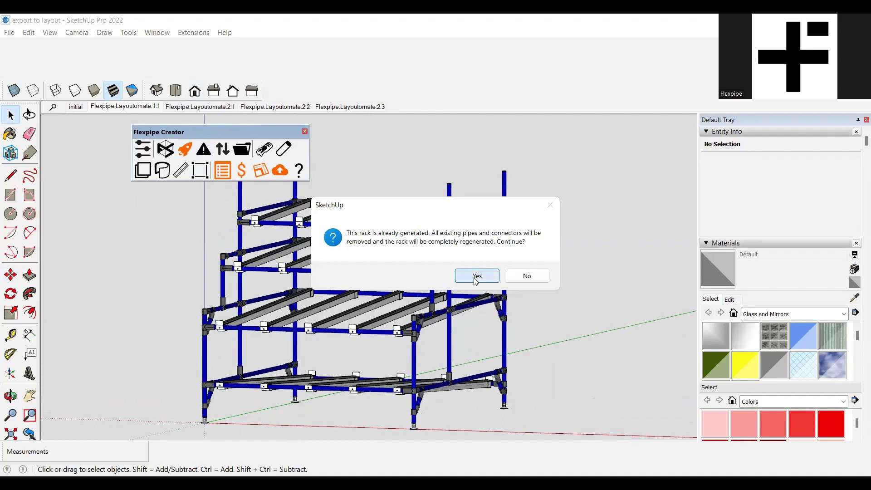
Regenerate the whole rack, confirm no conflicts, and toggle stick-line and 3D pipe views.
{"action": "left_click", "coordinate": [476, 277]}
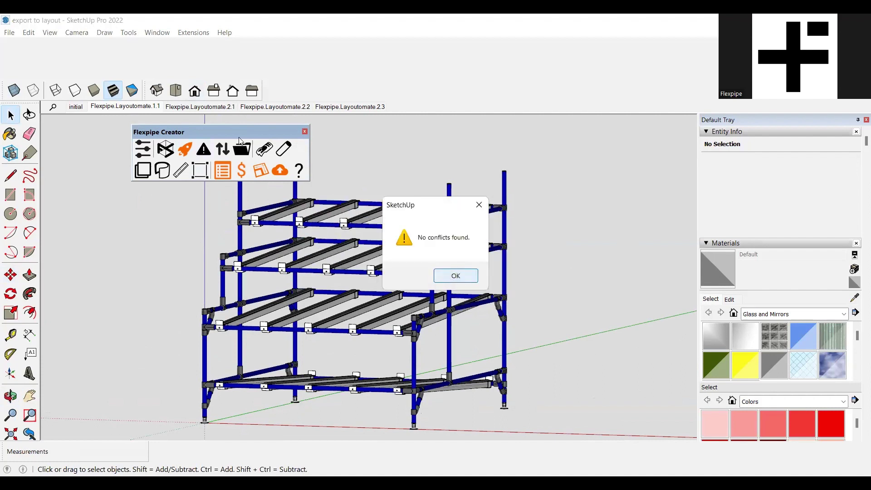
{"action": "key", "text": "Return"}
{"action": "left_click", "coordinate": [284, 149]}
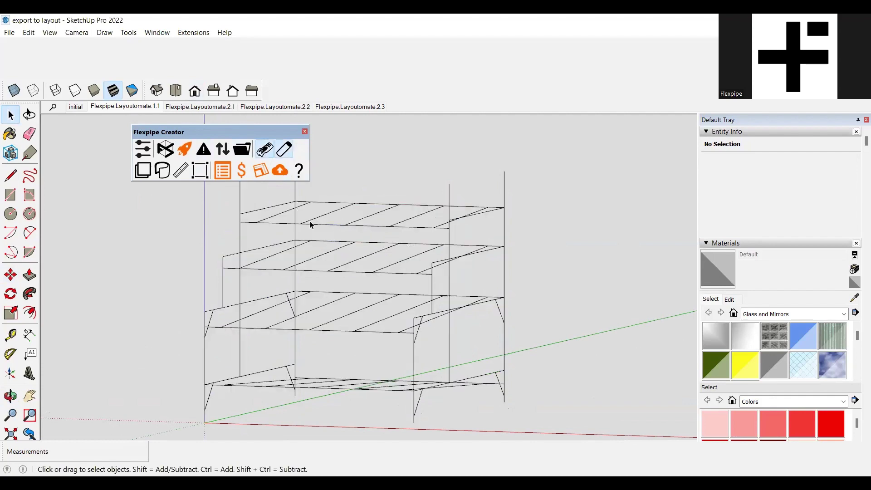
{"action": "left_click", "coordinate": [269, 147]}
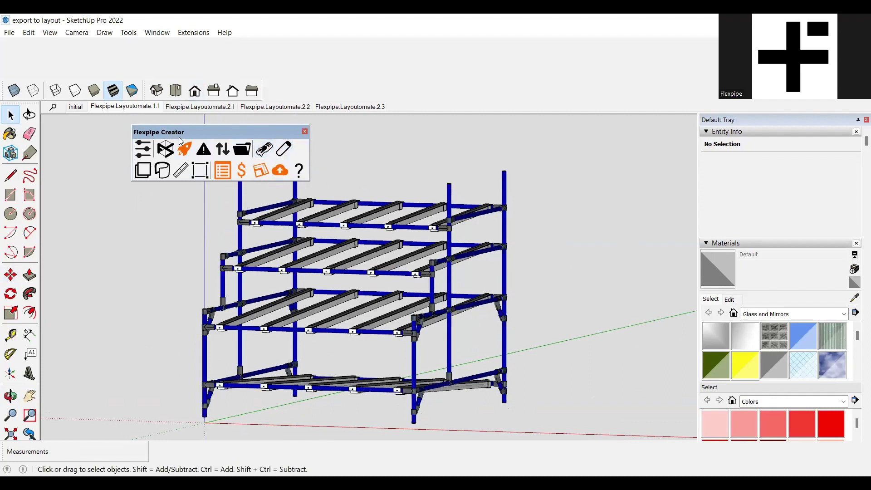
Export the Excel bill of materials, saving it as BOM.
{"action": "left_click", "coordinate": [223, 172]}
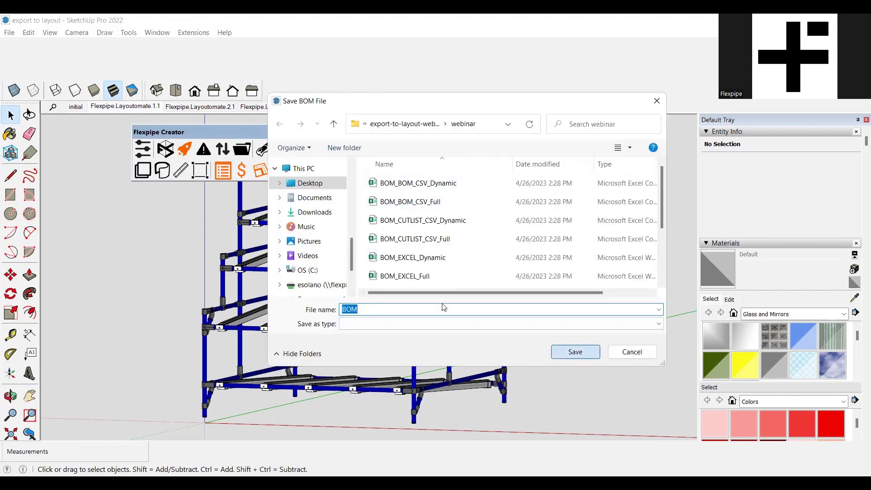
{"action": "key", "text": "Return"}
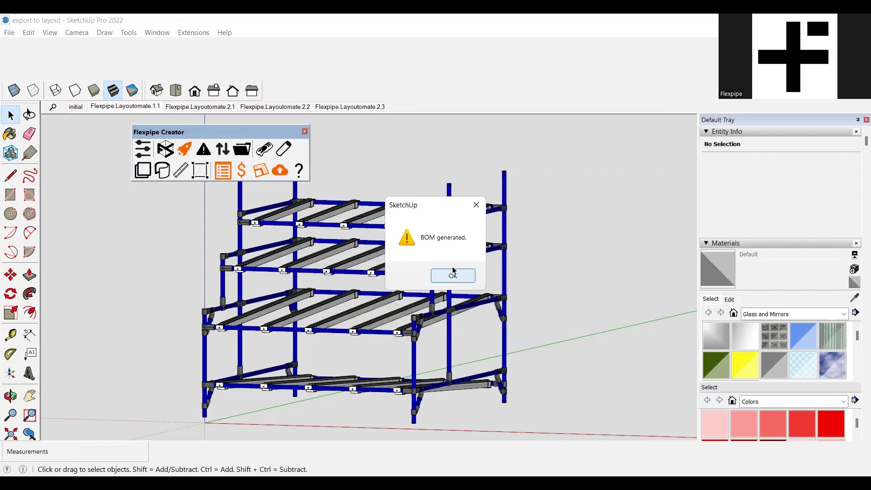
{"action": "left_click", "coordinate": [456, 274]}
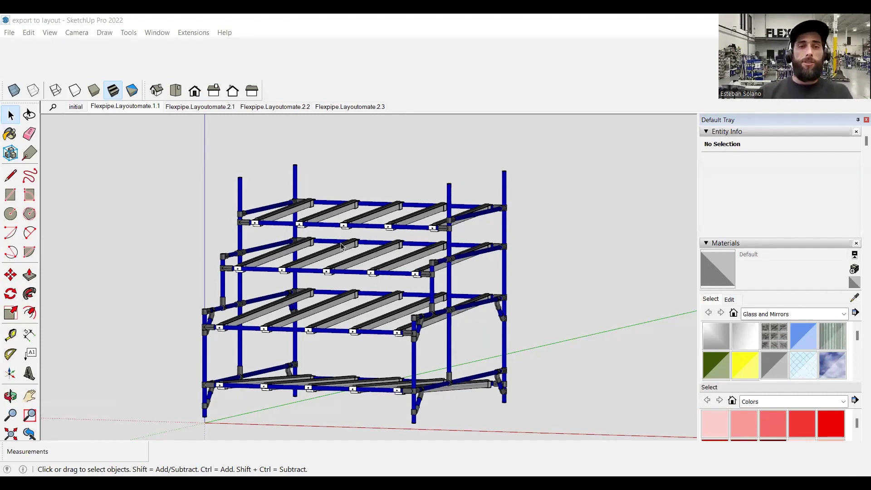
Switch to LayOut and go back to the BOM page.
{"action": "key", "text": "alt+Tab"}
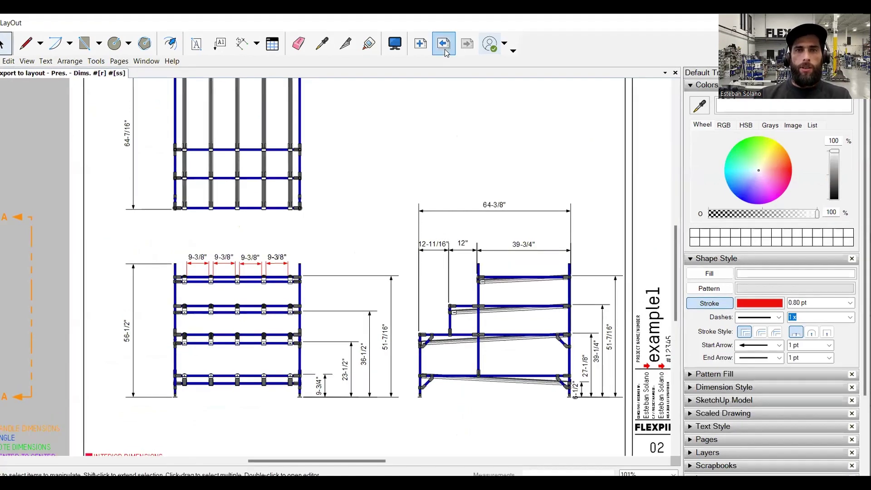
{"action": "left_click", "coordinate": [447, 39]}
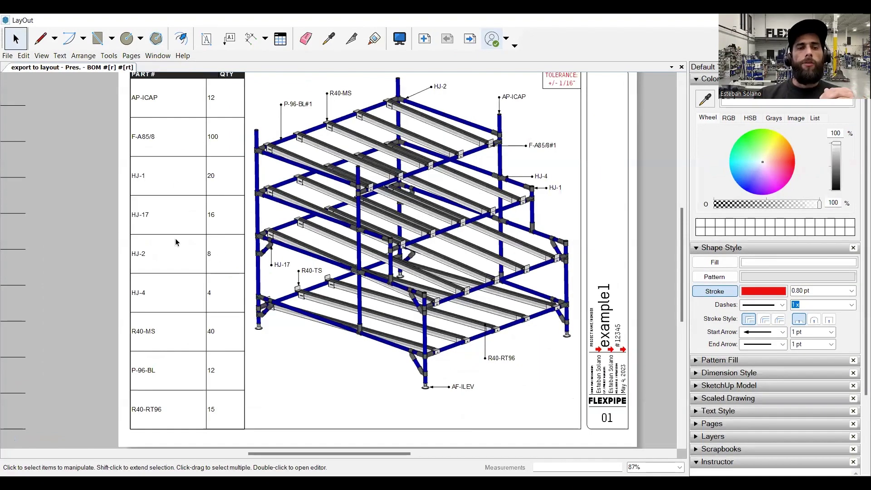
Update the BOM table from its linked spreadsheet with Update Table Reference.
{"action": "left_click", "coordinate": [175, 239]}
{"action": "scroll", "coordinate": [164, 245], "scroll_direction": "down", "scroll_amount": 1}
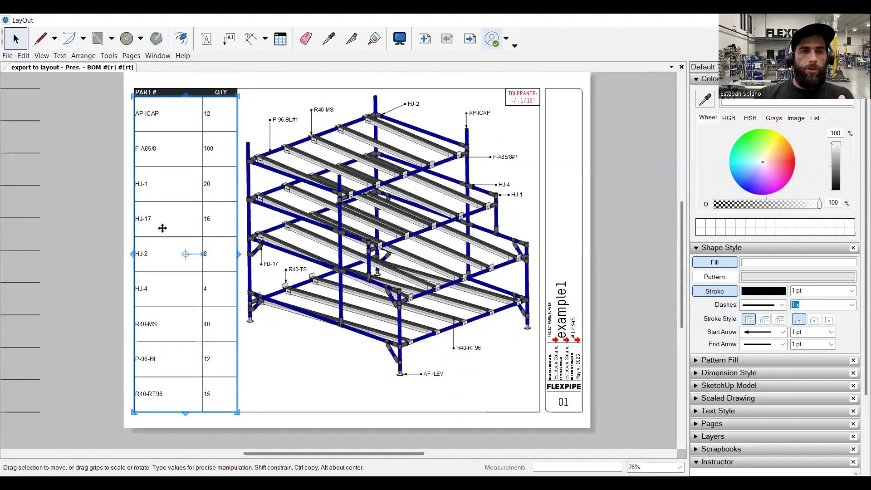
{"action": "right_click", "coordinate": [162, 229]}
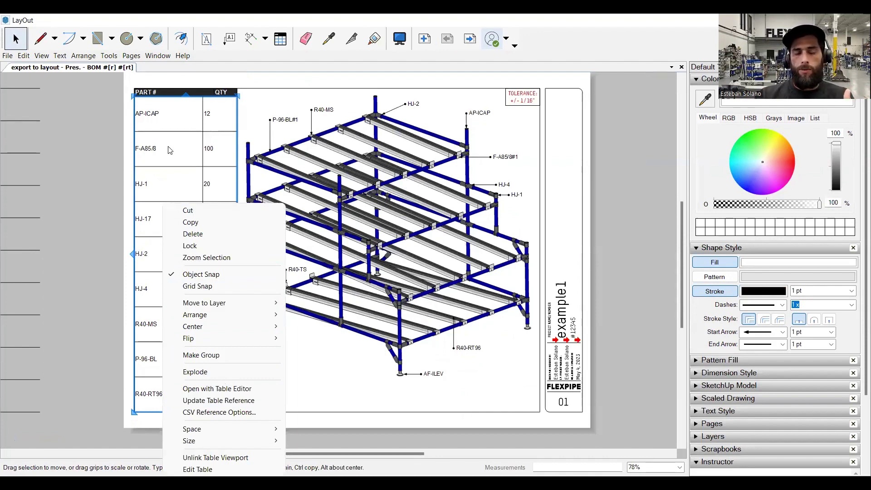
{"action": "left_click", "coordinate": [227, 400]}
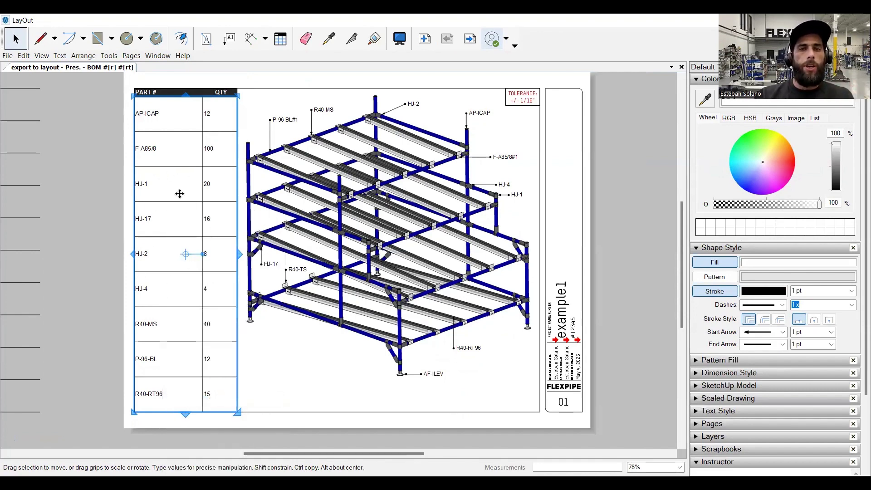
Update the isometric rack view from the regenerated SketchUp model with Update Model Reference.
{"action": "left_click", "coordinate": [324, 184]}
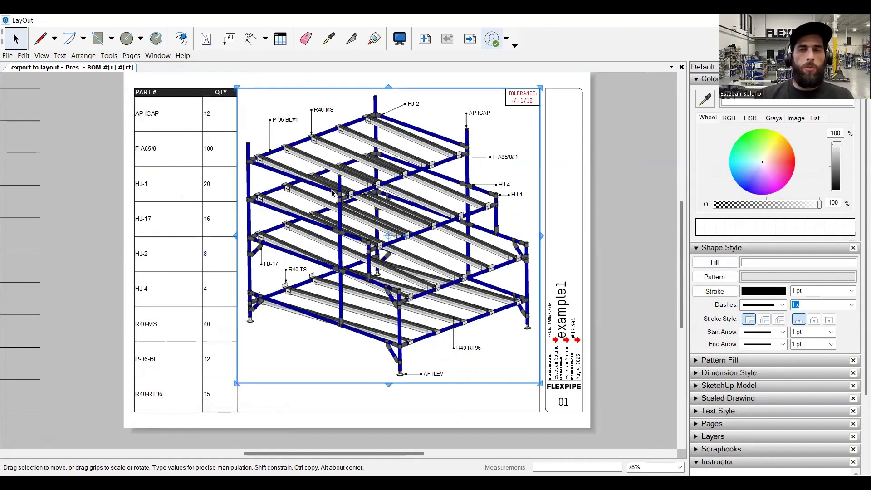
{"action": "right_click", "coordinate": [332, 183]}
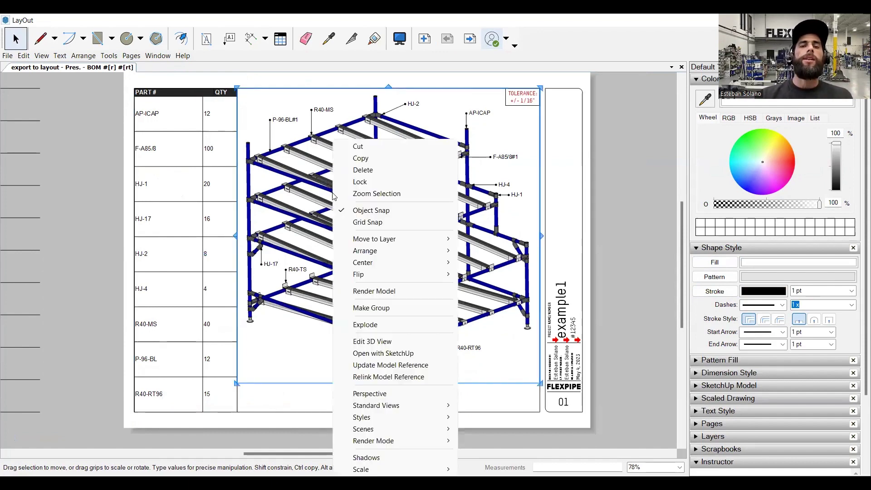
{"action": "left_click", "coordinate": [357, 366]}
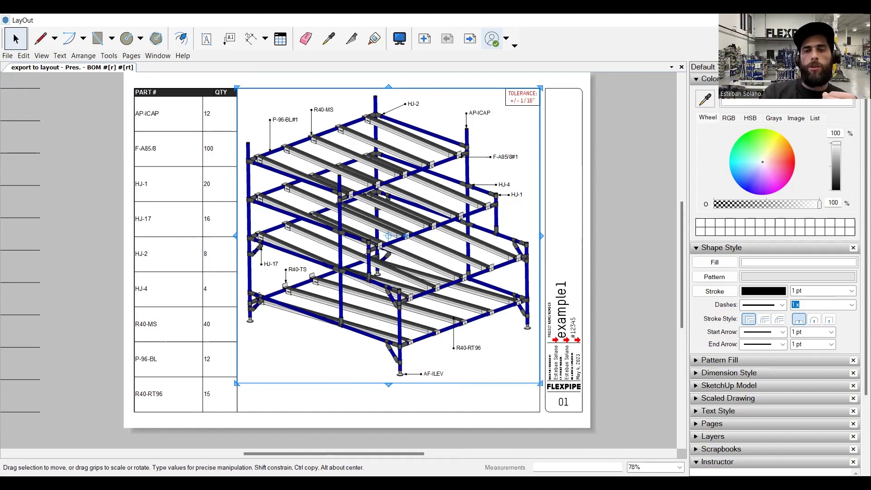
{"action": "right_click", "coordinate": [420, 219]}
{"action": "left_click", "coordinate": [484, 365]}
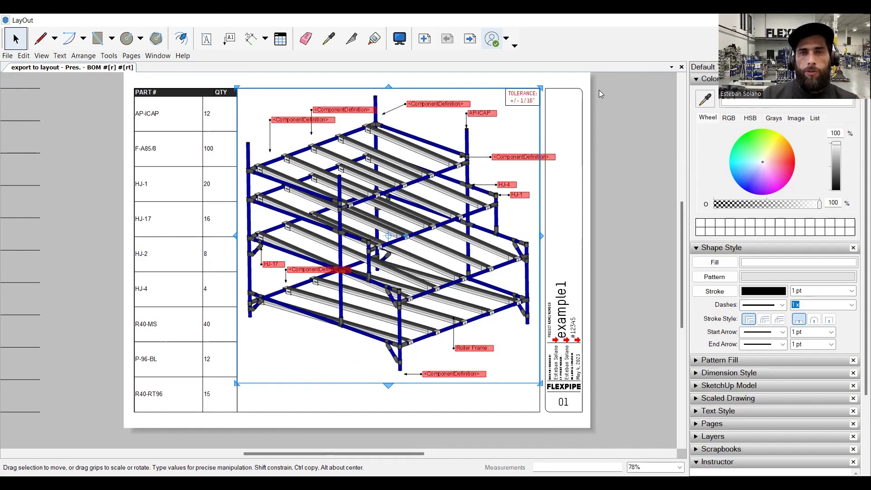
On page 02, pull the 51-7/16" height dimension down to the new top rail, reading 46-1/2".
{"action": "left_click", "coordinate": [470, 39]}
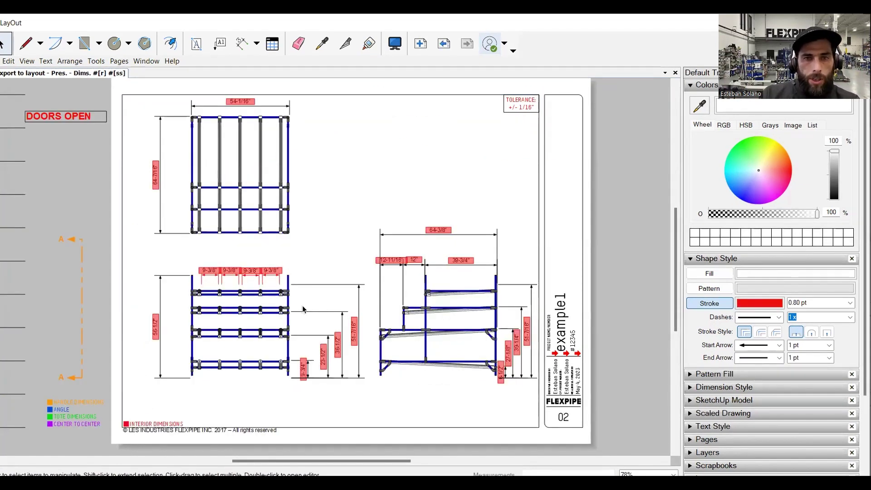
{"action": "scroll", "coordinate": [302, 306], "scroll_direction": "up", "scroll_amount": 5}
{"action": "scroll", "coordinate": [325, 295], "scroll_direction": "up", "scroll_amount": 2}
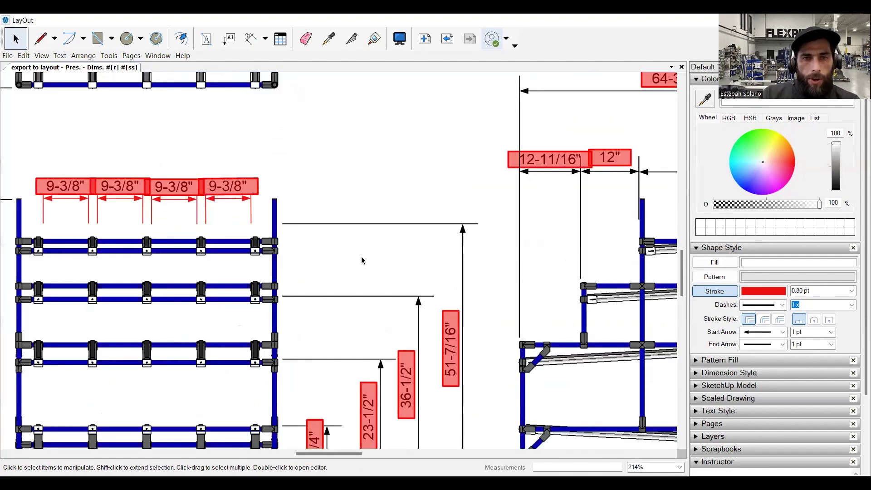
{"action": "left_click", "coordinate": [463, 339]}
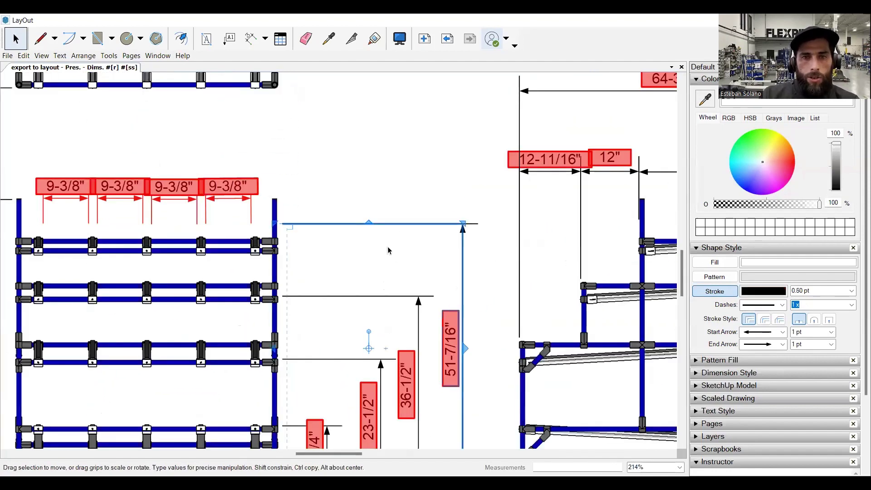
{"action": "left_click_drag", "start_coordinate": [368, 221], "coordinate": [274, 247]}
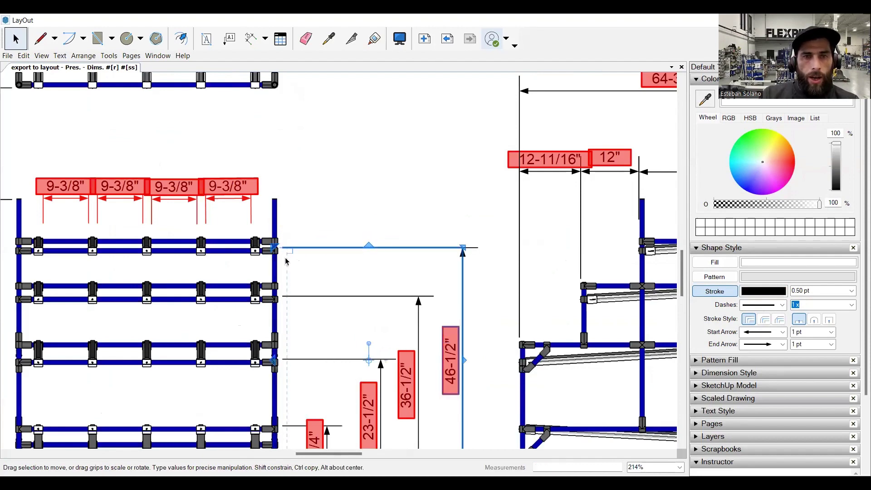
{"action": "left_click", "coordinate": [447, 217]}
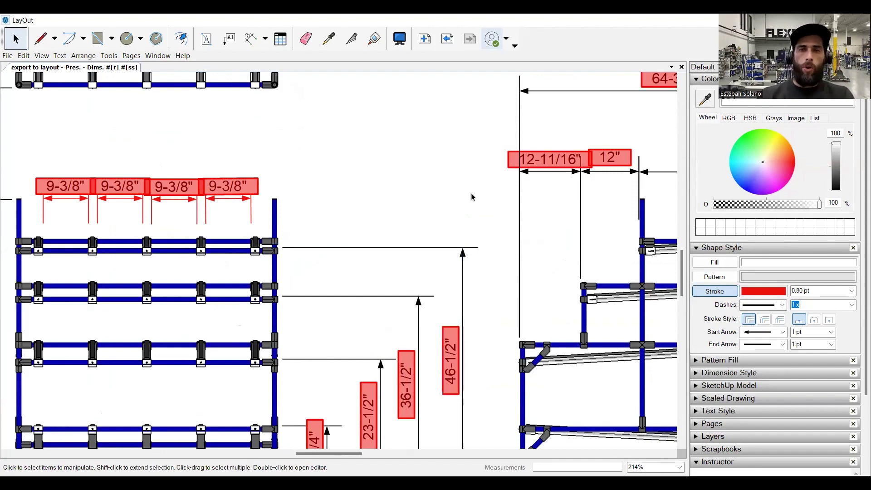
Add a new blank Page 3 after the dimensioned drawing page.
{"action": "scroll", "coordinate": [438, 180], "scroll_direction": "down", "scroll_amount": 2}
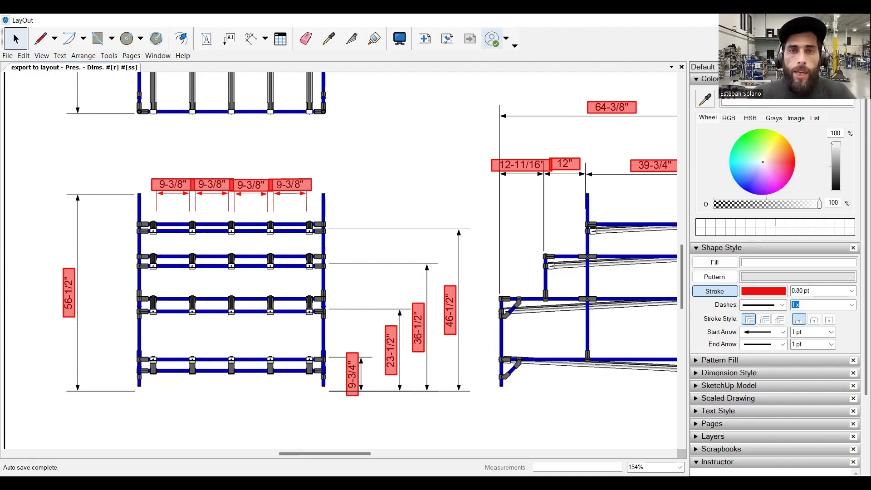
{"action": "left_click", "coordinate": [425, 39]}
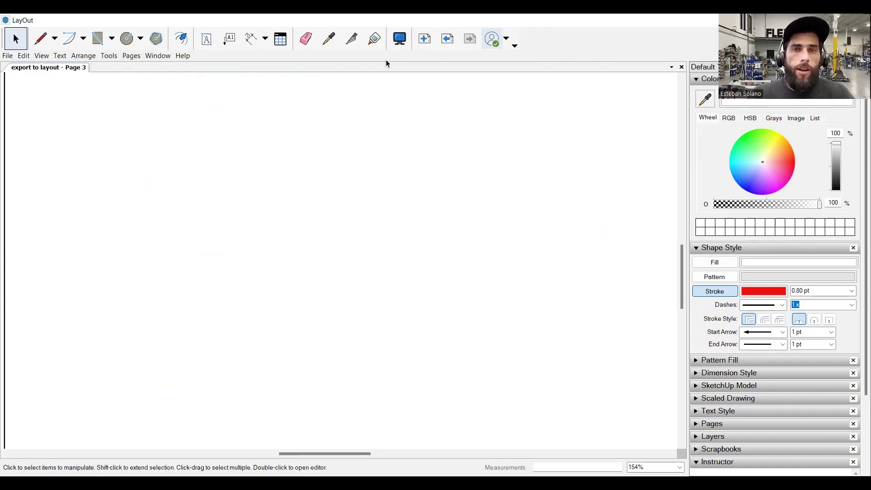
Paste the 13-row parts table at Page 3's upper left and stretch it taller and wider.
{"action": "scroll", "coordinate": [150, 167], "scroll_direction": "down", "scroll_amount": 3}
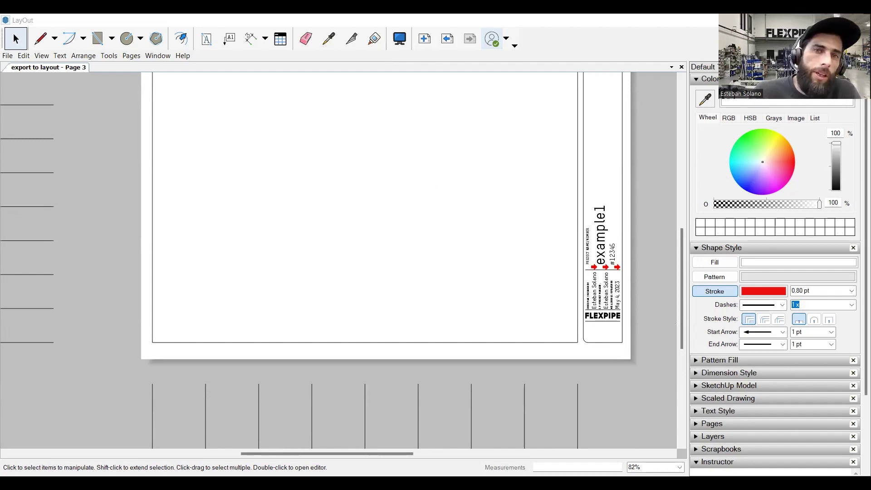
{"action": "left_click", "coordinate": [212, 165]}
{"action": "left_click_drag", "start_coordinate": [254, 184], "coordinate": [199, 131]}
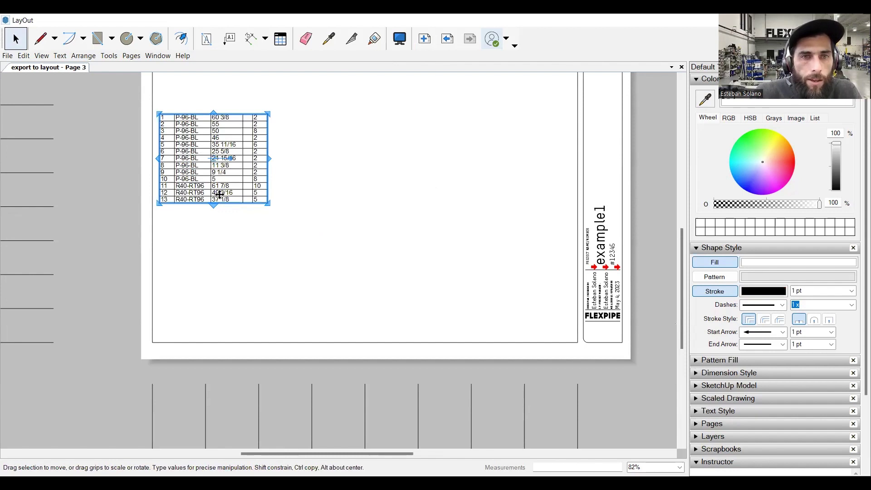
{"action": "left_click_drag", "start_coordinate": [214, 206], "coordinate": [213, 239]}
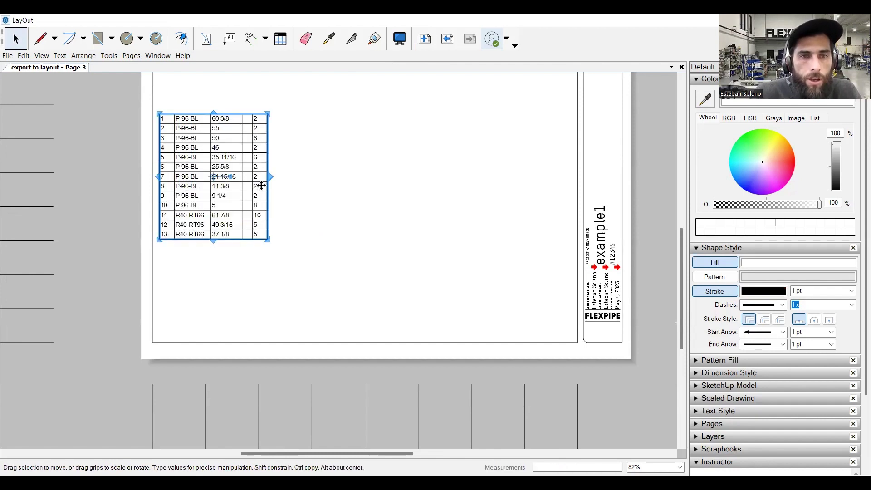
{"action": "left_click_drag", "start_coordinate": [269, 177], "coordinate": [323, 177]}
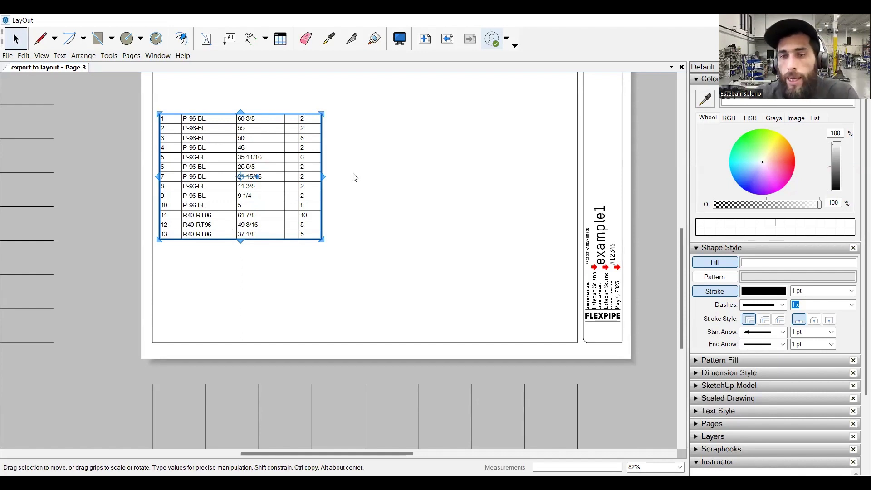
View the Dimension Style settings and return to the dimensioned page 02.
{"action": "left_click", "coordinate": [698, 374]}
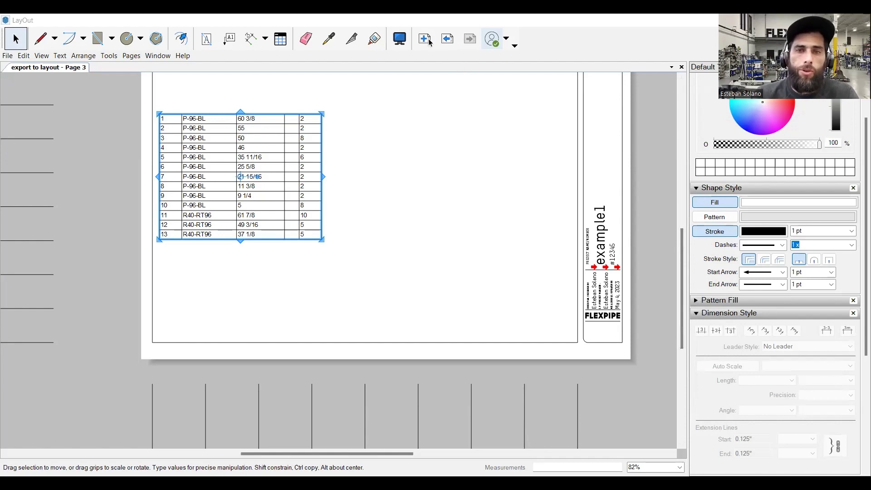
{"action": "key", "text": "Page_Up"}
{"action": "scroll", "coordinate": [317, 145], "scroll_direction": "up", "scroll_amount": 3}
{"action": "scroll", "coordinate": [327, 254], "scroll_direction": "down", "scroll_amount": 4}
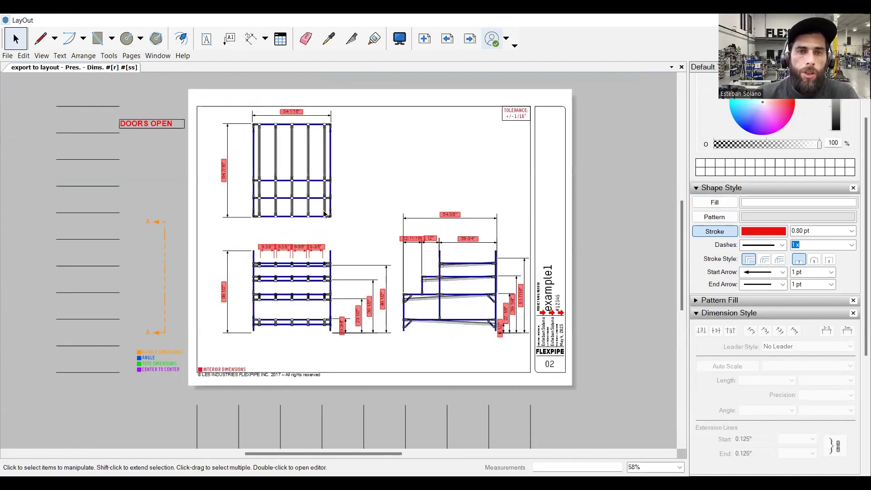
{"action": "scroll", "coordinate": [325, 182], "scroll_direction": "up", "scroll_amount": 7}
Select the upper drawing viewport on page 02 and pick the Dimension tool.
{"action": "scroll", "coordinate": [322, 267], "scroll_direction": "down", "scroll_amount": 2}
{"action": "scroll", "coordinate": [335, 179], "scroll_direction": "up", "scroll_amount": 4}
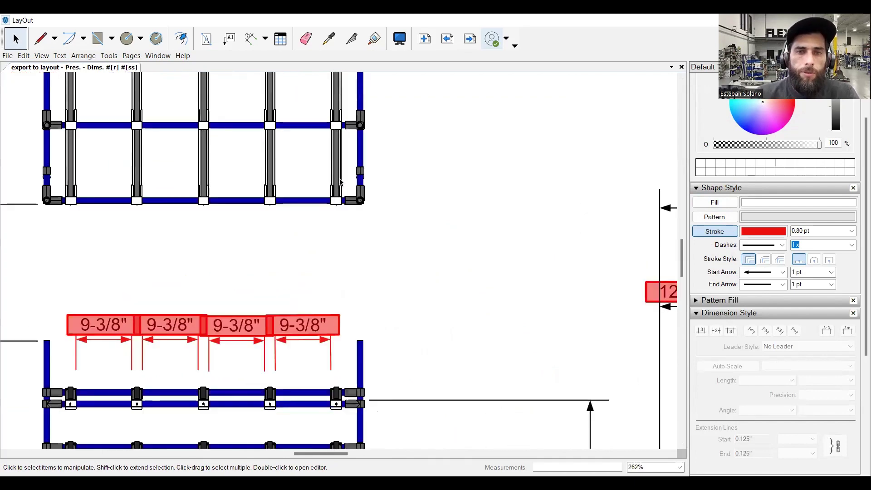
{"action": "left_click", "coordinate": [337, 177]}
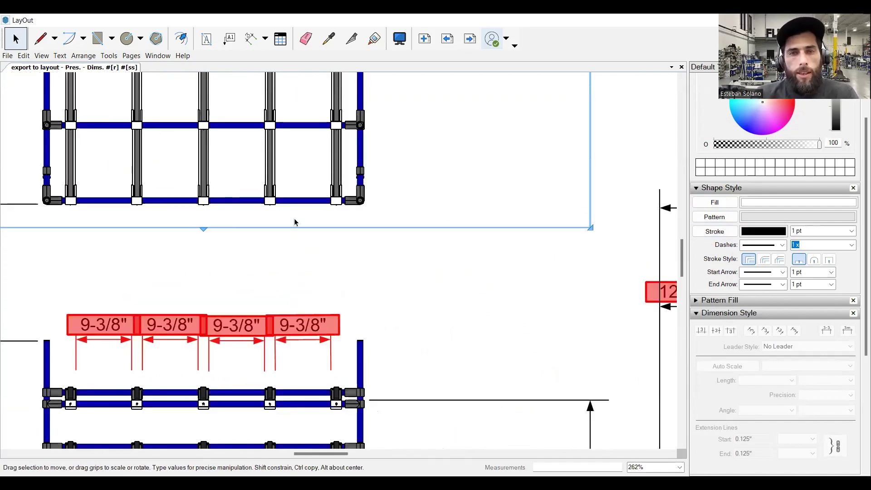
{"action": "scroll", "coordinate": [276, 227], "scroll_direction": "down", "scroll_amount": 2}
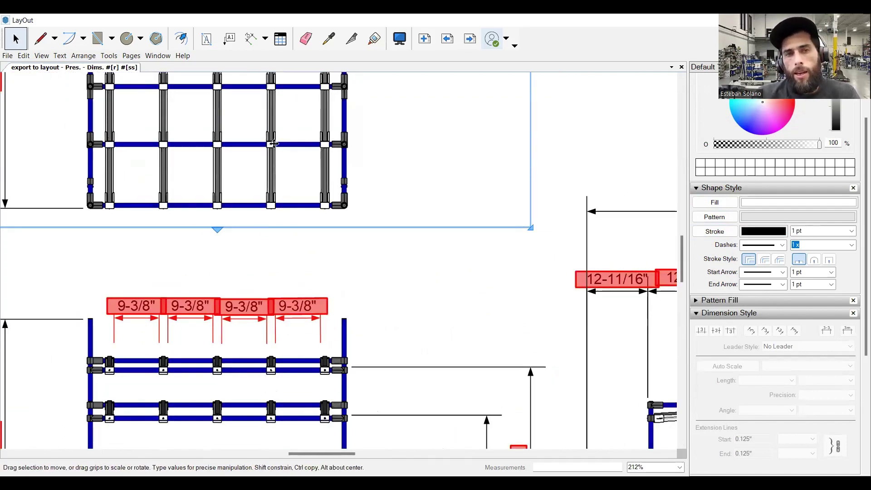
{"action": "scroll", "coordinate": [267, 218], "scroll_direction": "down", "scroll_amount": 3}
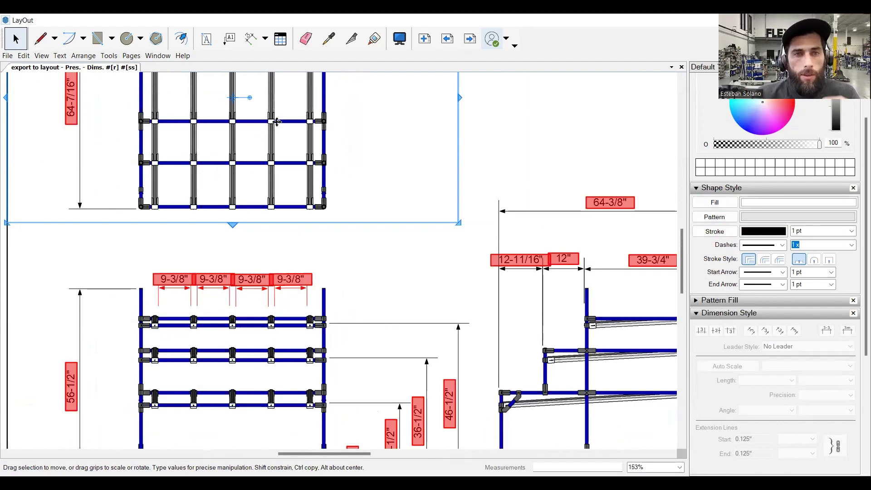
{"action": "scroll", "coordinate": [272, 122], "scroll_direction": "up", "scroll_amount": 2}
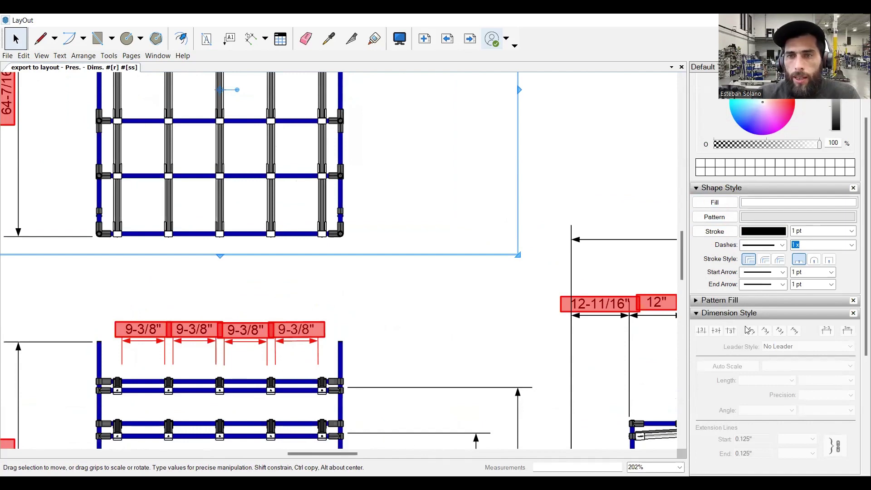
{"action": "left_click", "coordinate": [253, 38]}
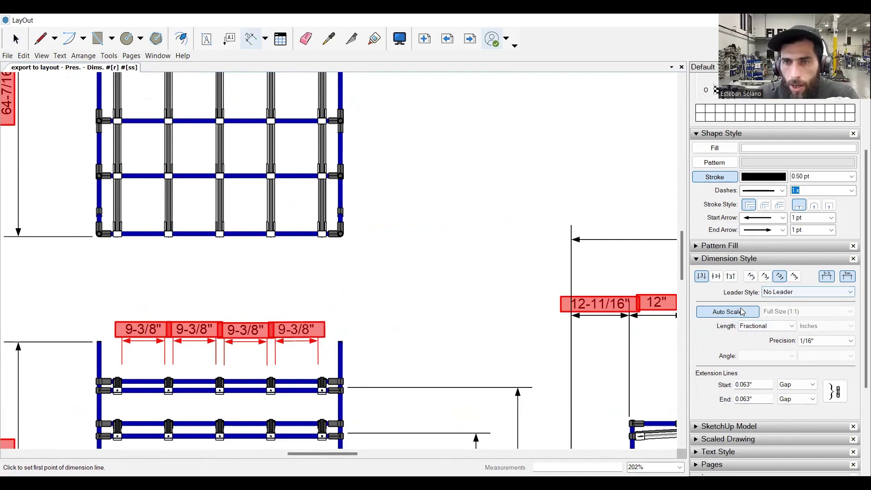
{"action": "left_click", "coordinate": [792, 326]}
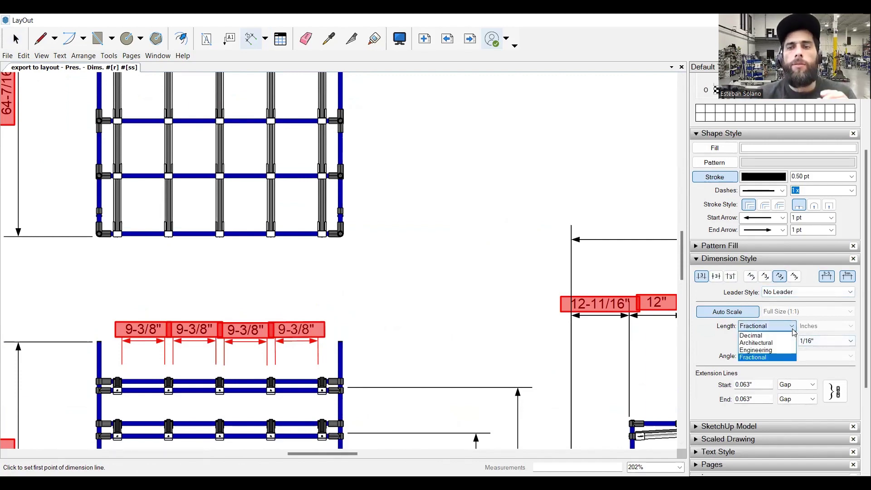
{"action": "left_click", "coordinate": [767, 358]}
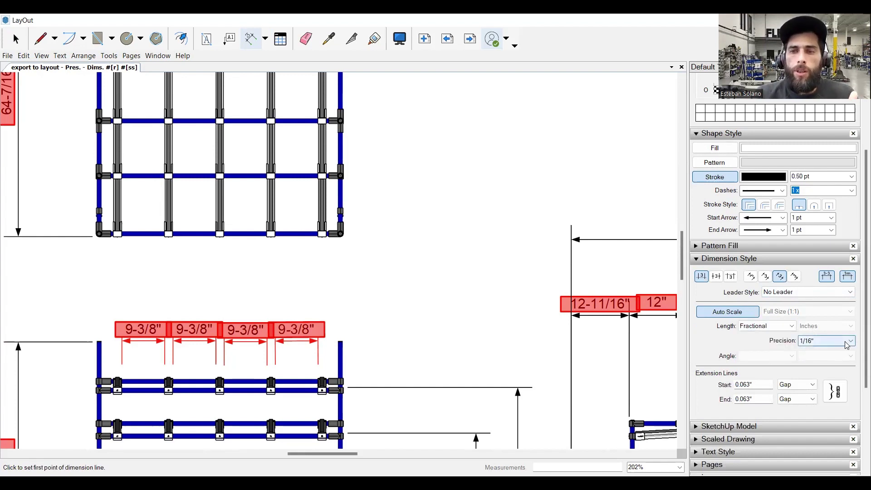
{"action": "left_click", "coordinate": [847, 345]}
{"action": "left_click", "coordinate": [827, 382]}
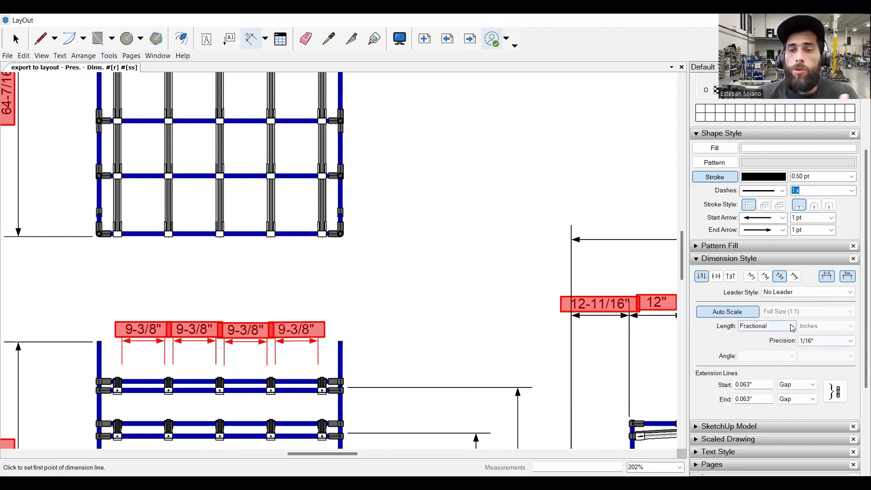
{"action": "left_click", "coordinate": [794, 328]}
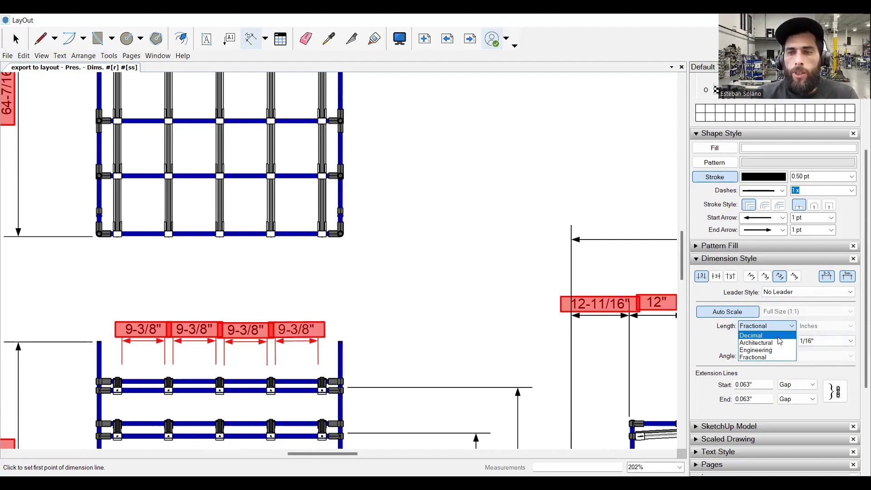
{"action": "left_click", "coordinate": [777, 337]}
{"action": "left_click", "coordinate": [792, 328]}
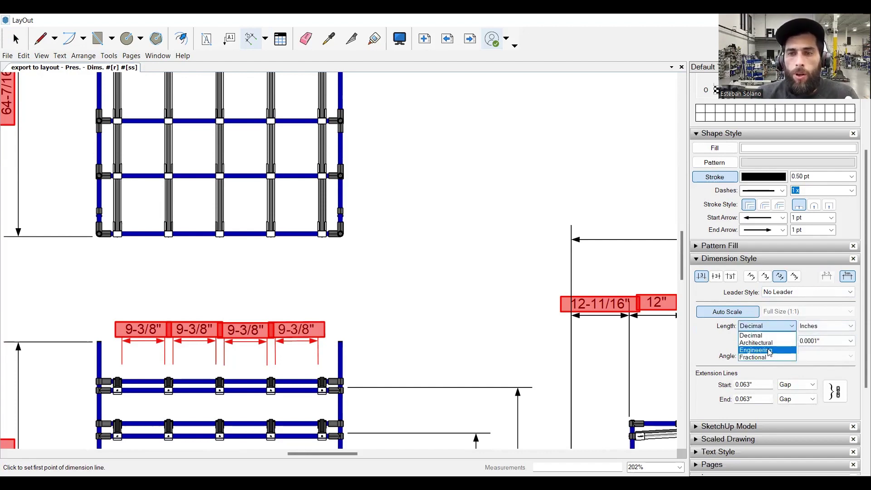
{"action": "left_click", "coordinate": [769, 352]}
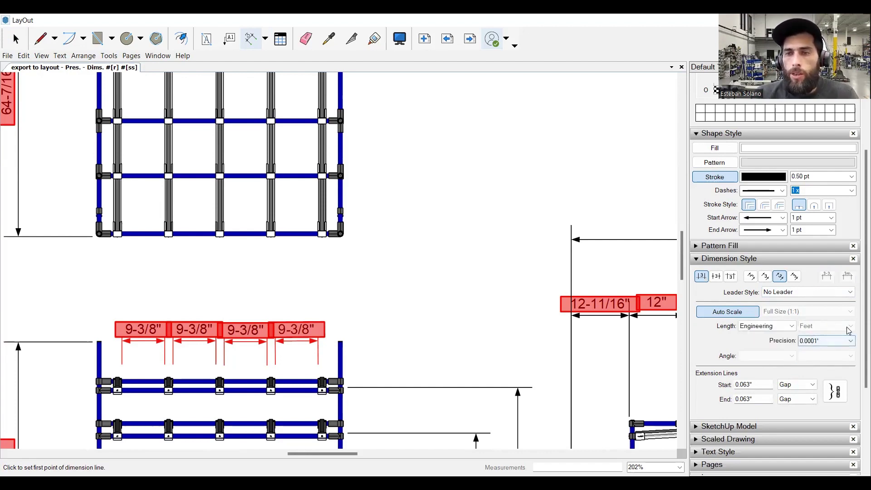
{"action": "left_click", "coordinate": [794, 328]}
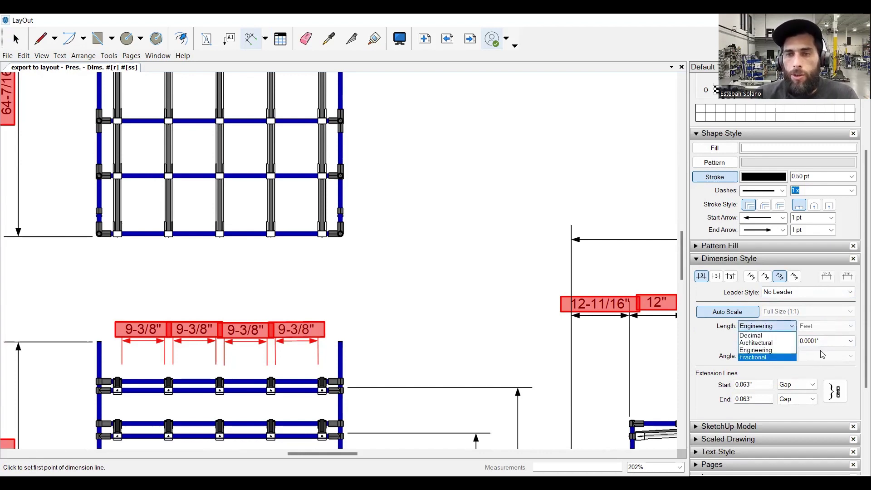
{"action": "left_click", "coordinate": [770, 358]}
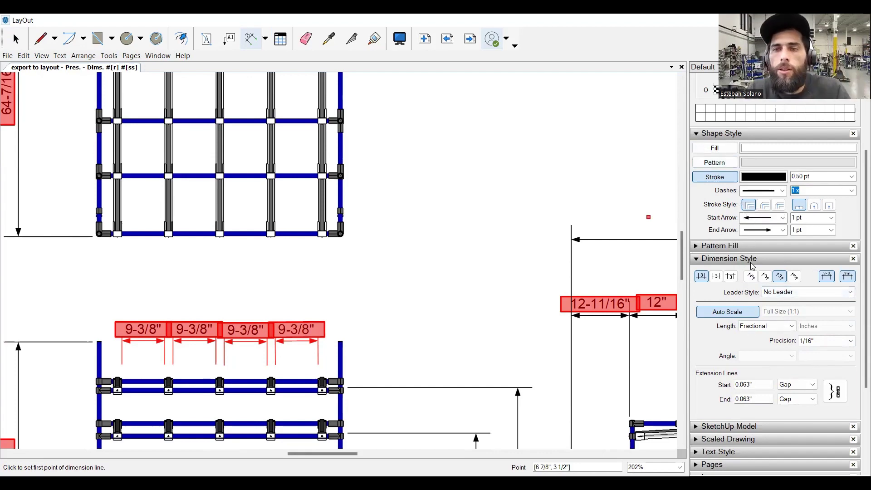
{"action": "scroll", "coordinate": [769, 198], "scroll_direction": "up", "scroll_amount": 2}
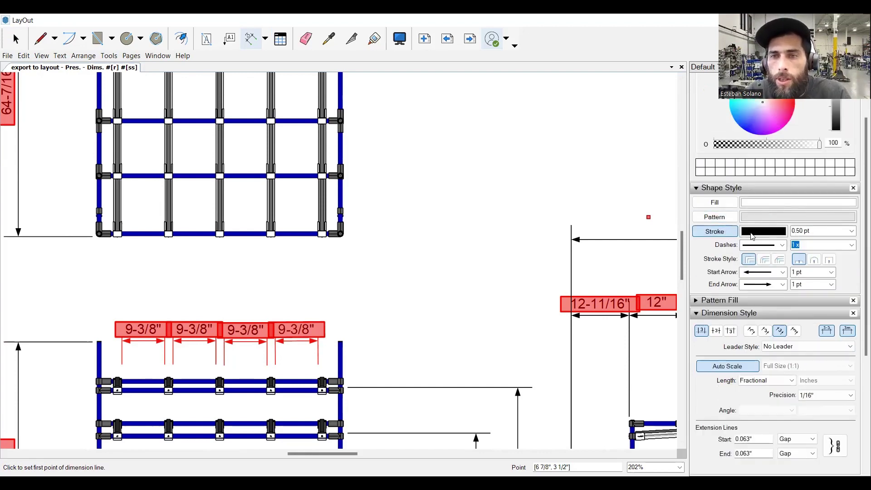
Show the stroke colour settings and select the rightmost 9-3/8" dimension.
{"action": "left_click", "coordinate": [759, 232]}
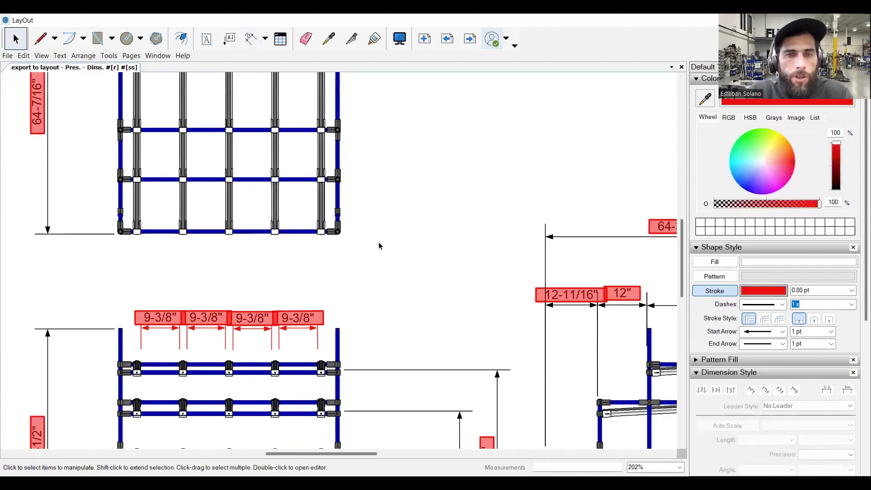
{"action": "scroll", "coordinate": [329, 181], "scroll_direction": "down", "scroll_amount": 3}
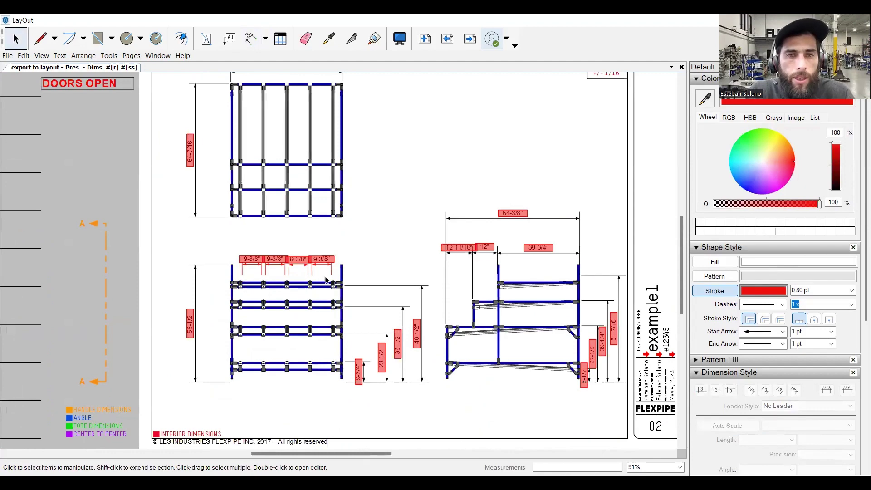
{"action": "scroll", "coordinate": [325, 267], "scroll_direction": "up", "scroll_amount": 4}
{"action": "left_click", "coordinate": [335, 249]}
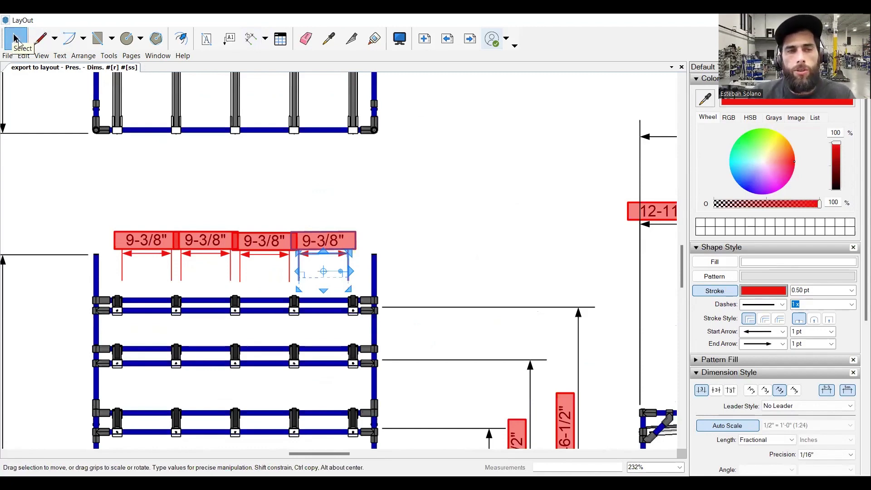
{"action": "left_click", "coordinate": [356, 127]}
{"action": "left_click", "coordinate": [356, 127]}
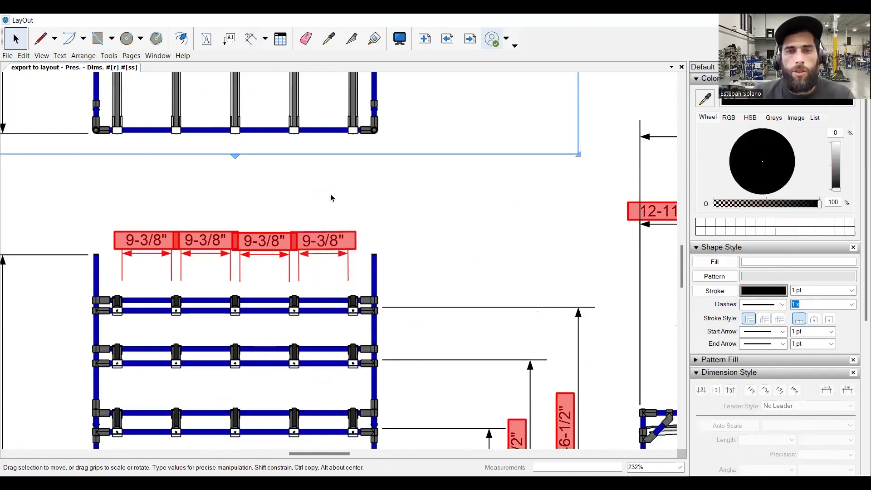
{"action": "left_click", "coordinate": [336, 253]}
{"action": "left_click", "coordinate": [337, 254]}
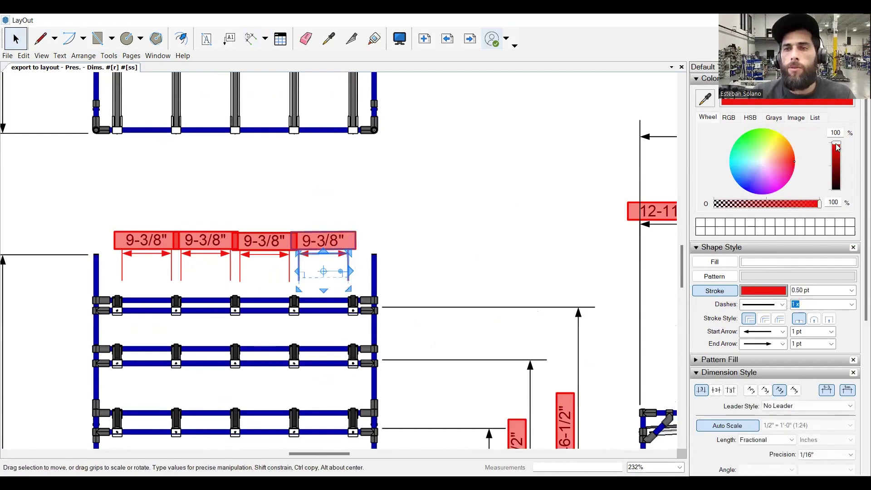
Change the dimension's stroke to a darker brownish red, then browse the Image and List colour tabs.
{"action": "left_click", "coordinate": [785, 160]}
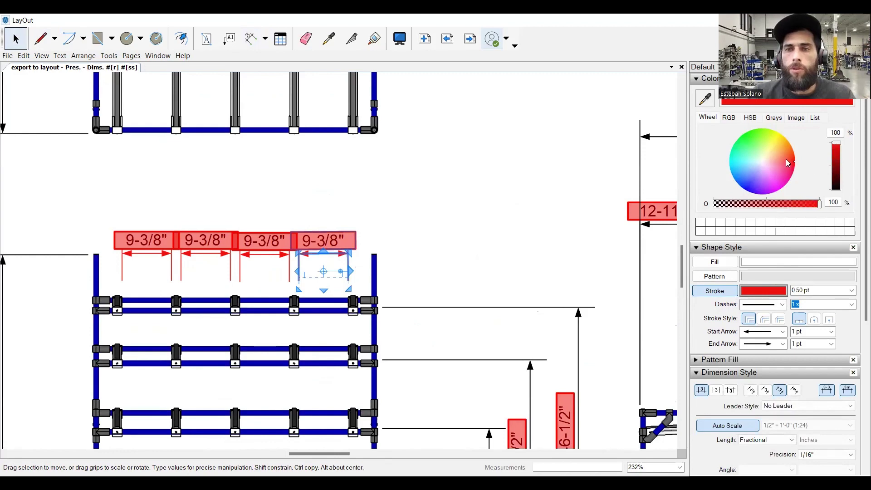
{"action": "left_click", "coordinate": [773, 290]}
{"action": "left_click_drag", "start_coordinate": [837, 172], "coordinate": [836, 142]}
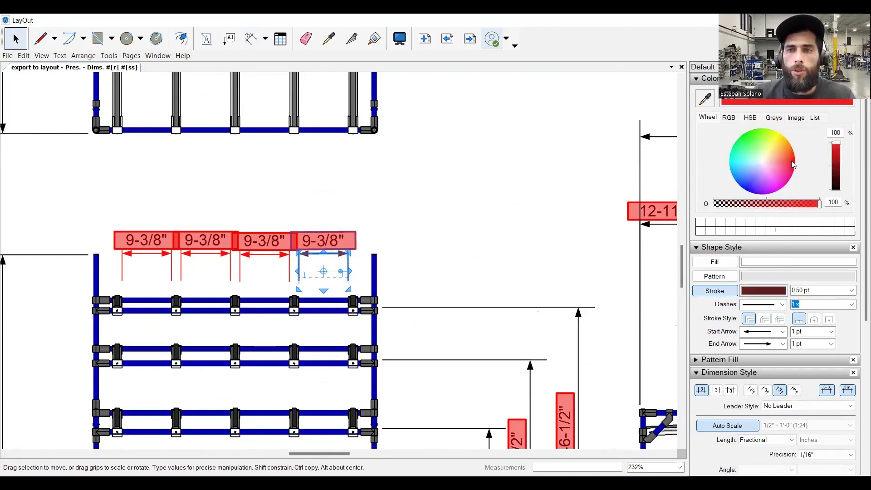
{"action": "left_click", "coordinate": [807, 122]}
{"action": "left_click", "coordinate": [812, 119]}
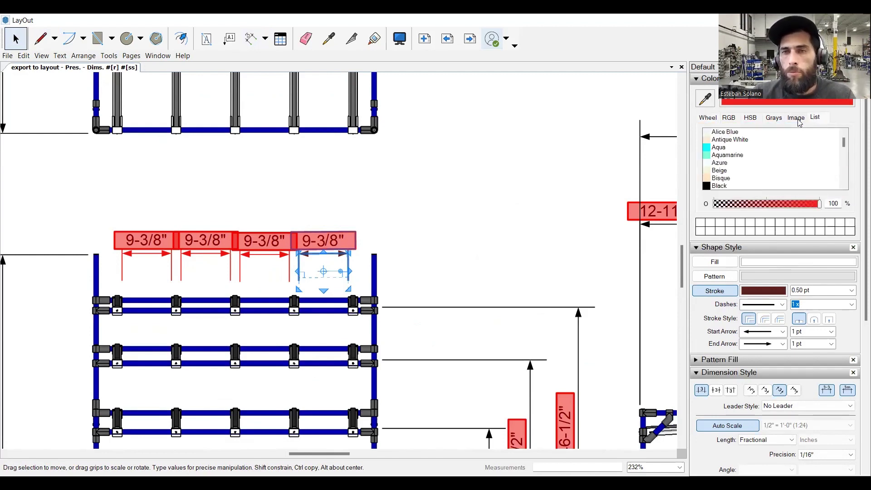
{"action": "left_click", "coordinate": [798, 119]}
{"action": "left_click", "coordinate": [707, 118]}
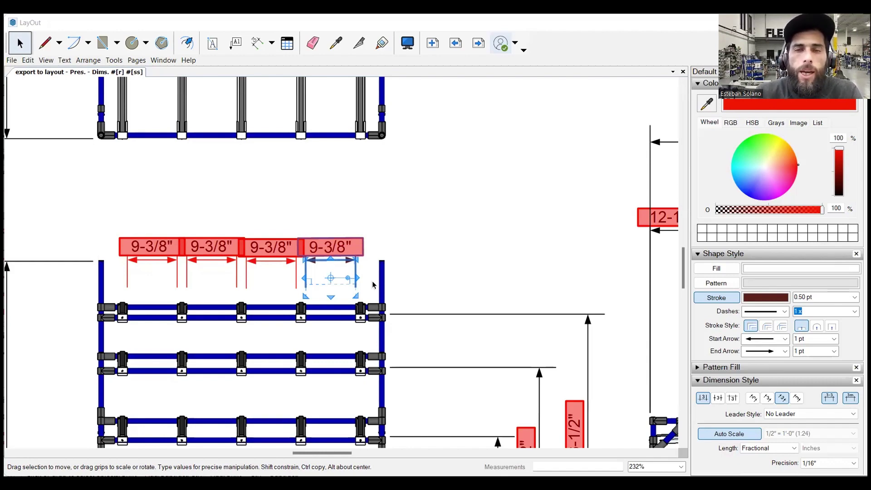
Start a new label anchored on the top view's right-hand blue pipe.
{"action": "left_click", "coordinate": [236, 45]}
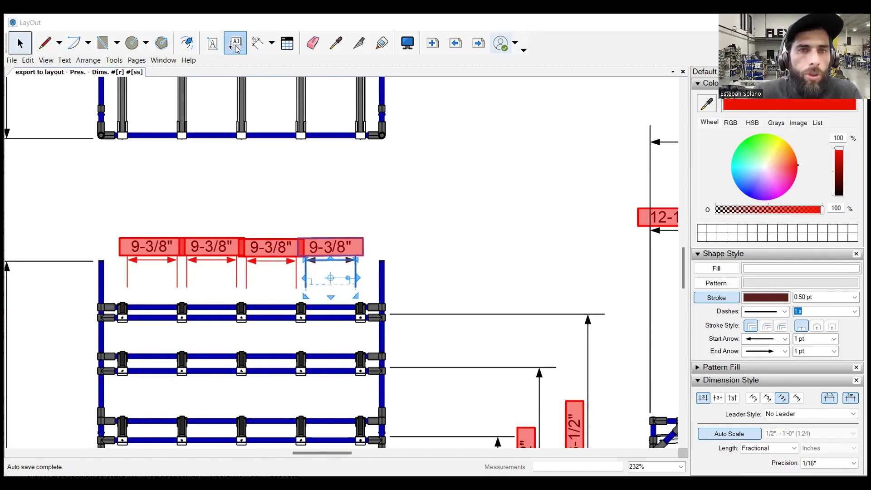
{"action": "scroll", "coordinate": [394, 97], "scroll_direction": "up", "scroll_amount": 2}
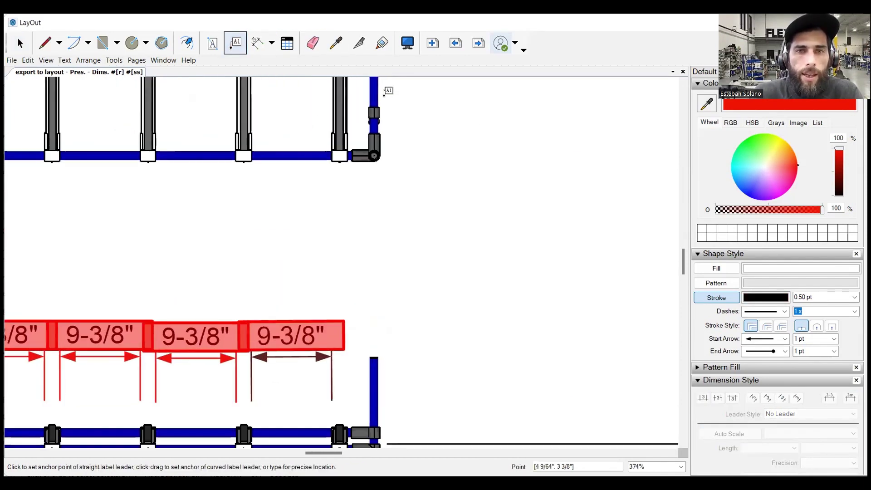
{"action": "scroll", "coordinate": [383, 96], "scroll_direction": "down", "scroll_amount": 3}
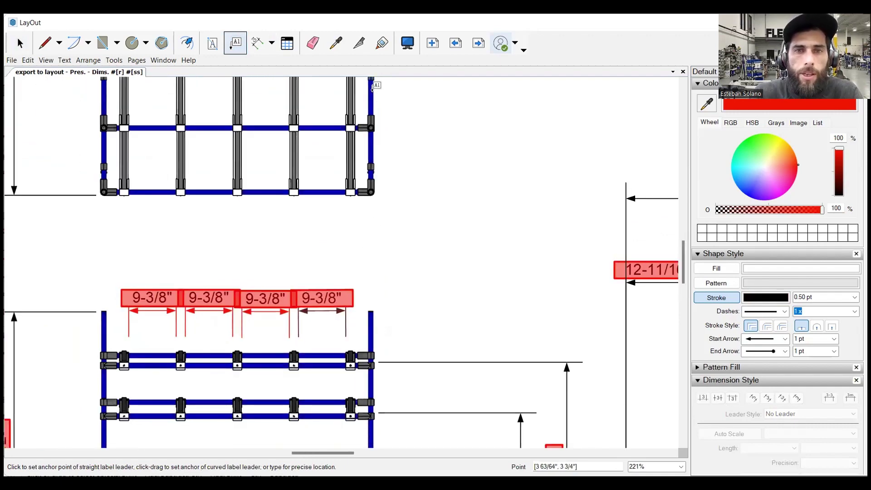
{"action": "scroll", "coordinate": [378, 97], "scroll_direction": "up", "scroll_amount": 8}
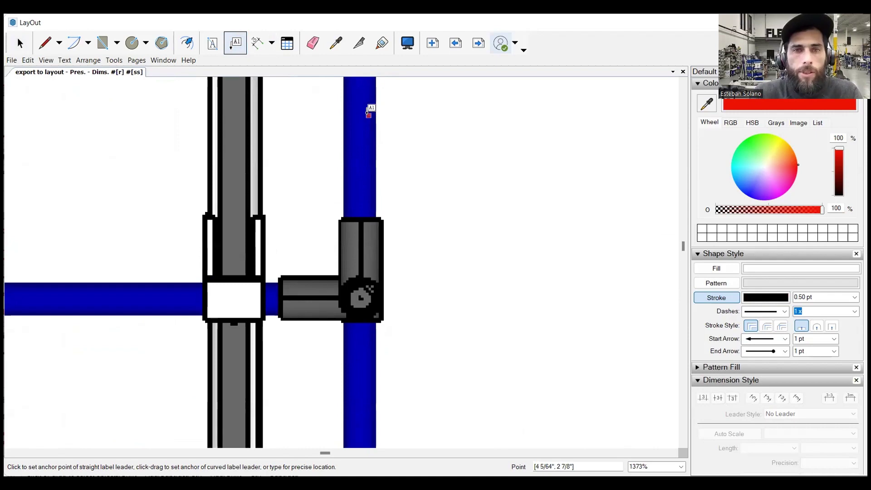
{"action": "left_click", "coordinate": [368, 112]}
{"action": "scroll", "coordinate": [368, 112], "scroll_direction": "down", "scroll_amount": 2}
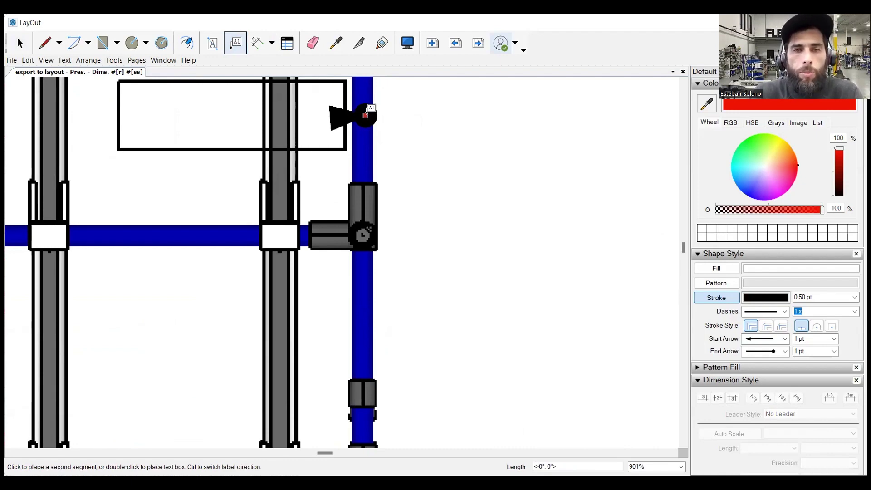
{"action": "scroll", "coordinate": [368, 111], "scroll_direction": "down", "scroll_amount": 2}
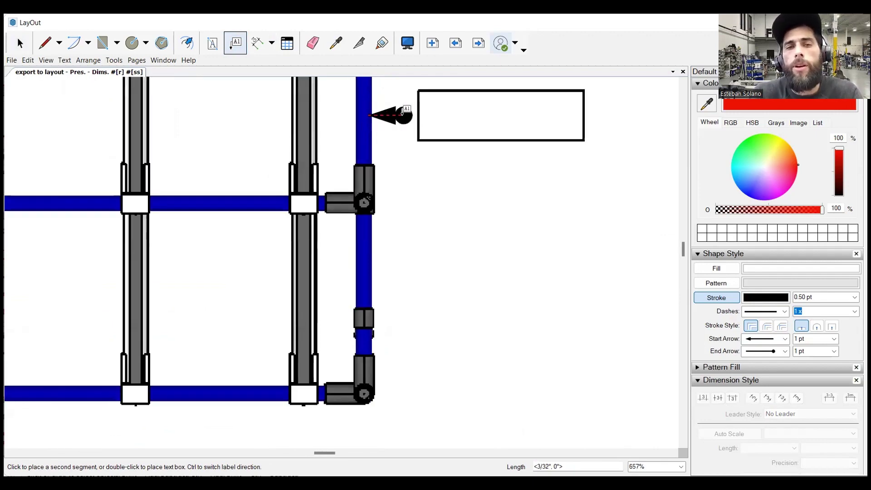
Extend the label leader right of the pipe and place its text box.
{"action": "left_click", "coordinate": [497, 114]}
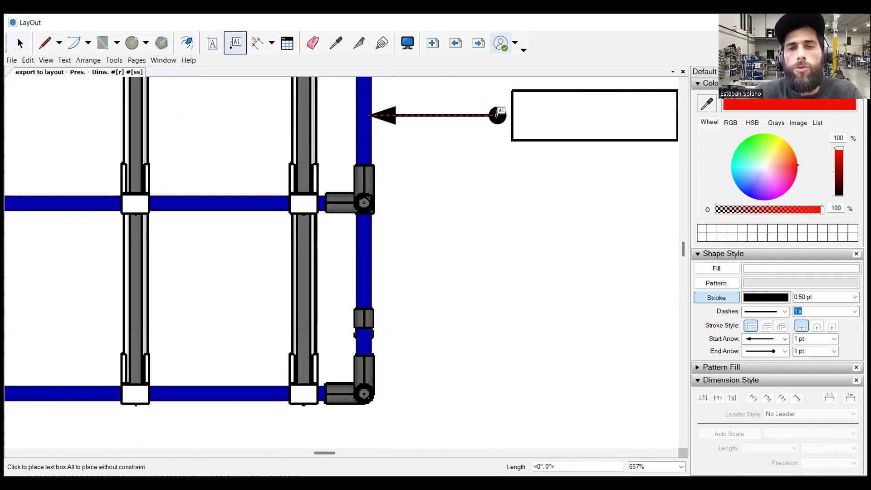
{"action": "left_click", "coordinate": [513, 115]}
{"action": "scroll", "coordinate": [499, 111], "scroll_direction": "down", "scroll_amount": 3}
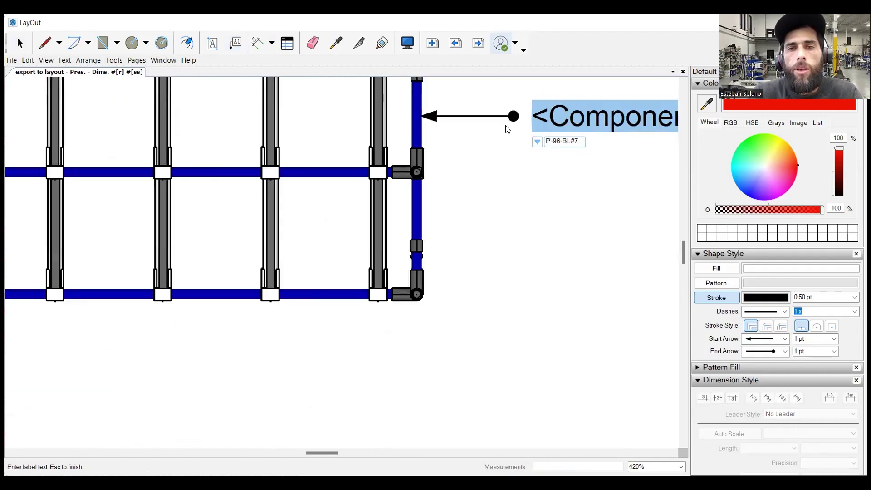
{"action": "scroll", "coordinate": [493, 103], "scroll_direction": "down", "scroll_amount": 3}
{"action": "scroll", "coordinate": [522, 104], "scroll_direction": "up", "scroll_amount": 2}
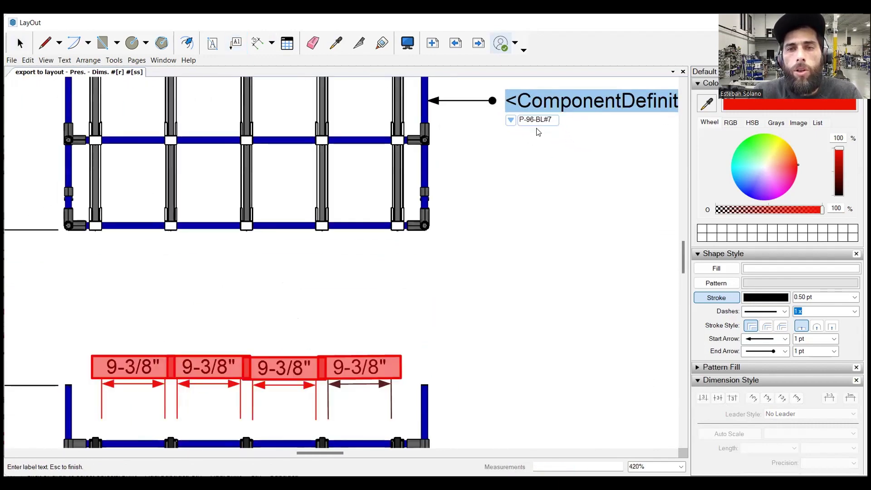
{"action": "scroll", "coordinate": [590, 107], "scroll_direction": "down", "scroll_amount": 1}
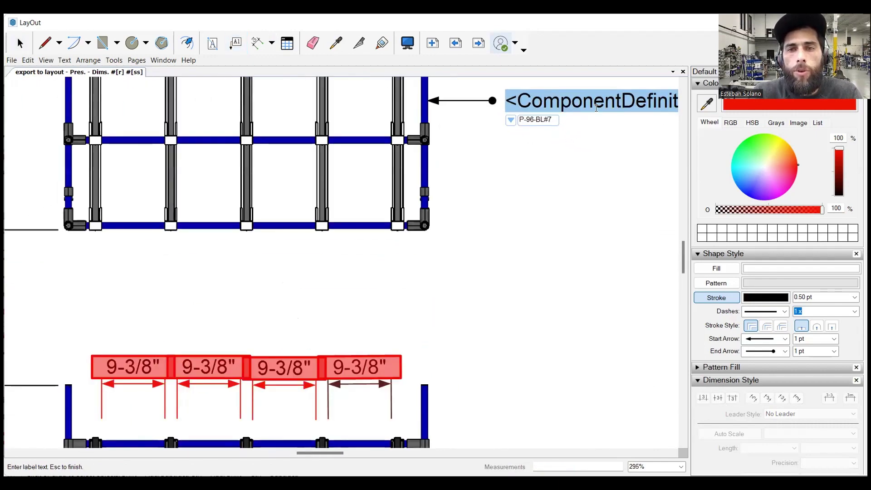
Make the label show the pipe edge's Edge Length, ~ 9 1/4", then finish labelling.
{"action": "left_click", "coordinate": [511, 121]}
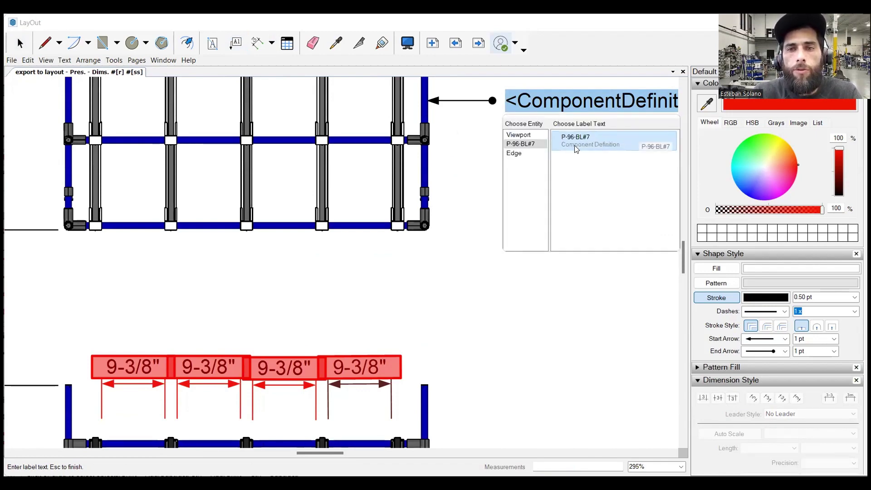
{"action": "left_click", "coordinate": [514, 154]}
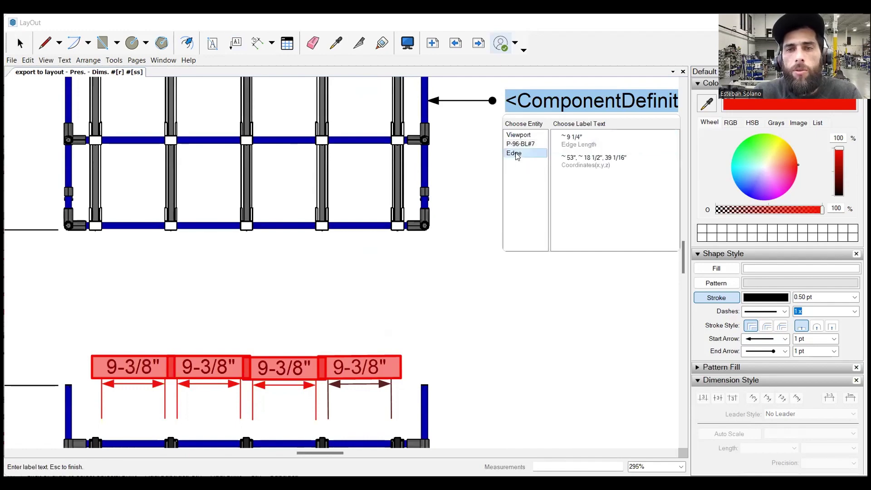
{"action": "left_click", "coordinate": [578, 144]}
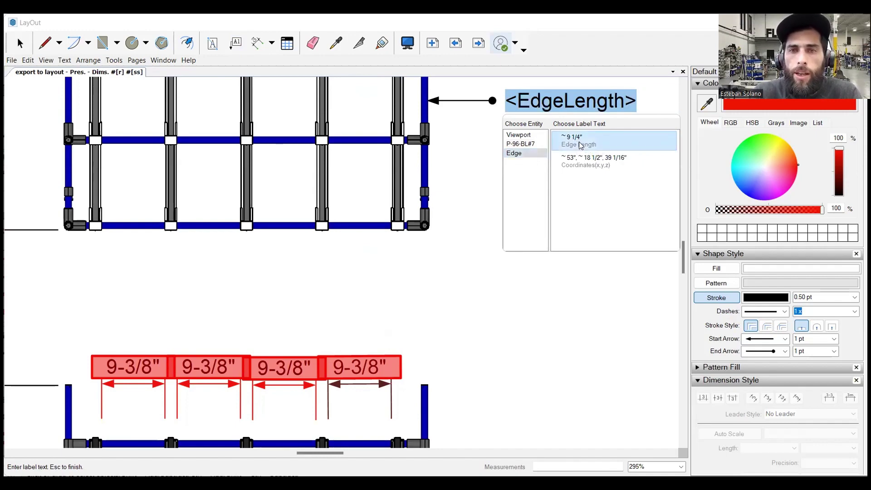
{"action": "key", "text": "Escape"}
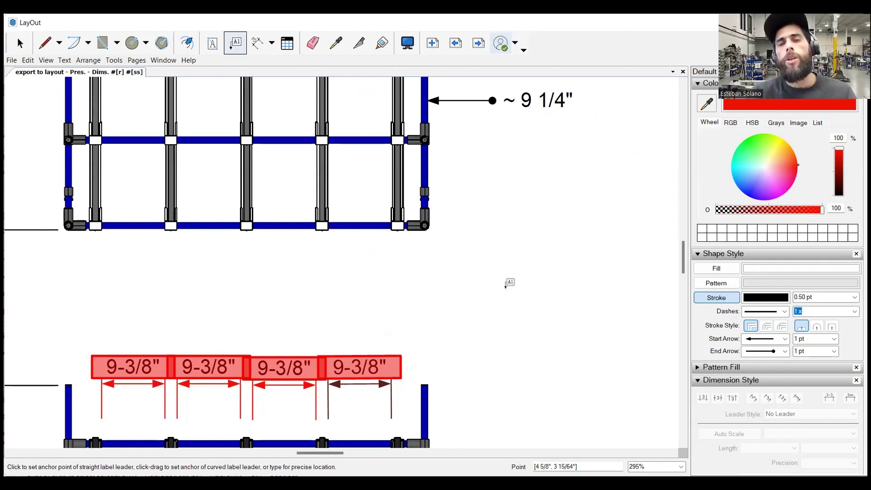
{"action": "scroll", "coordinate": [509, 283], "scroll_direction": "down", "scroll_amount": 1}
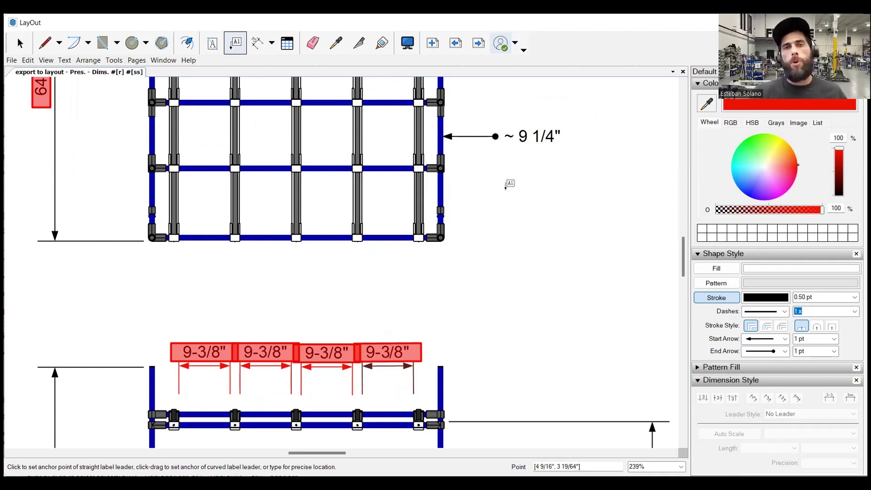
{"action": "key", "text": "space"}
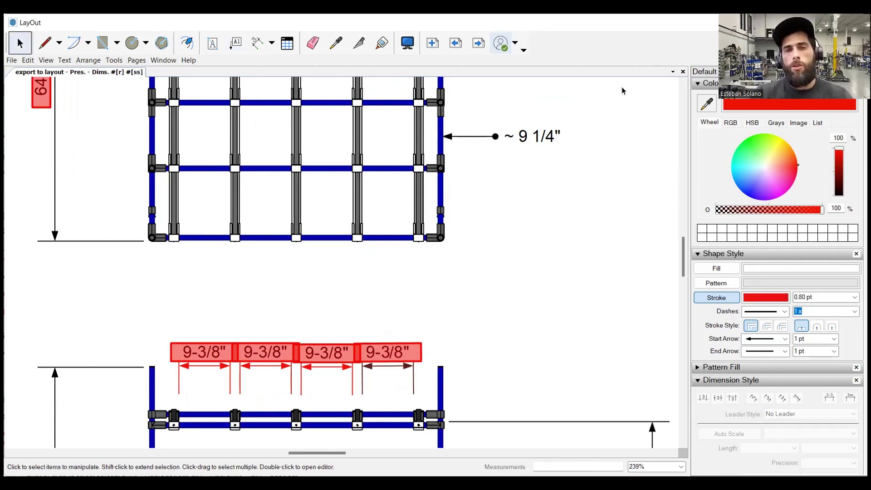
{"action": "left_click", "coordinate": [544, 137]}
{"action": "left_click", "coordinate": [544, 137]}
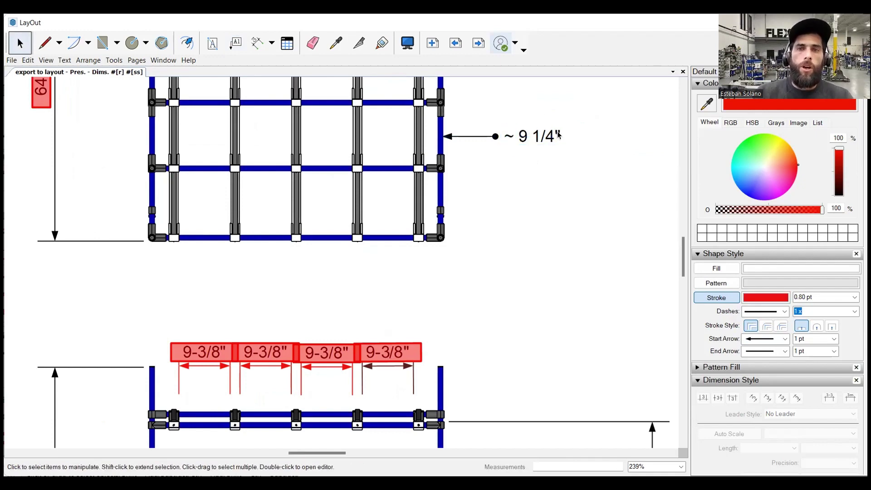
{"action": "double_click", "coordinate": [546, 137]}
{"action": "left_click", "coordinate": [545, 140]}
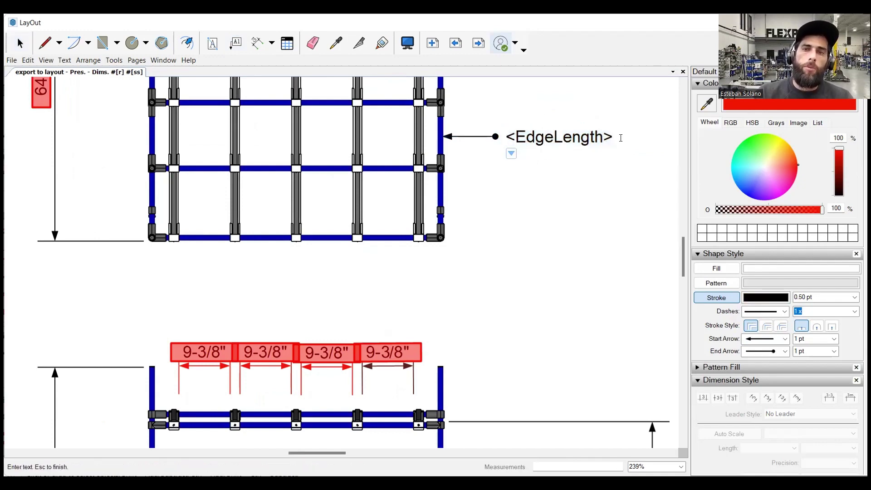
{"action": "left_click_drag", "start_coordinate": [631, 137], "coordinate": [480, 142]}
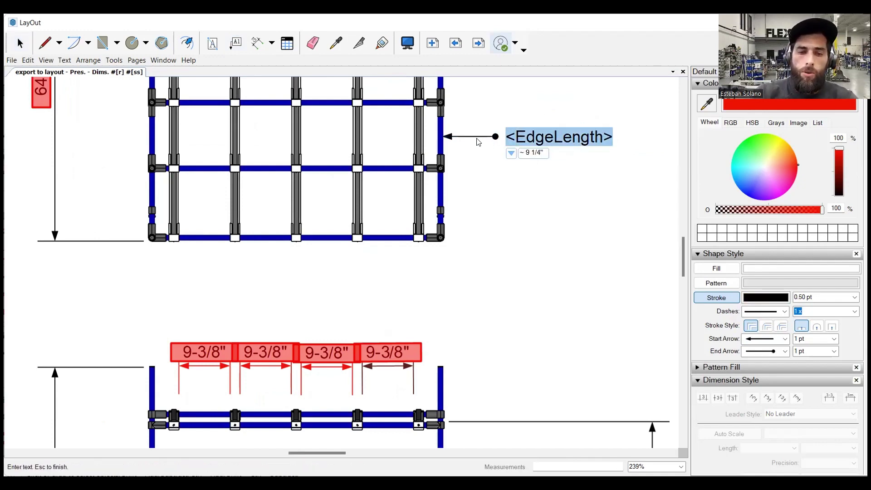
{"action": "type", "text": "#"}
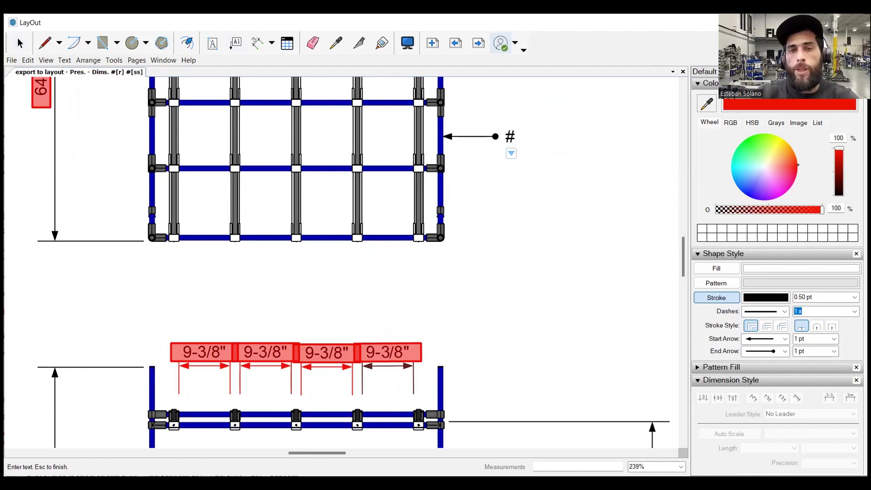
{"action": "type", "text": "3"}
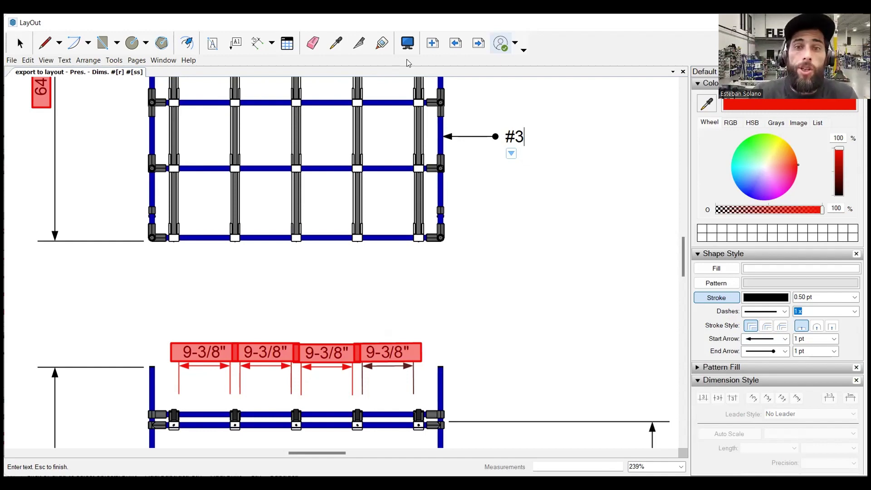
{"action": "key", "text": "ctrl+z"}
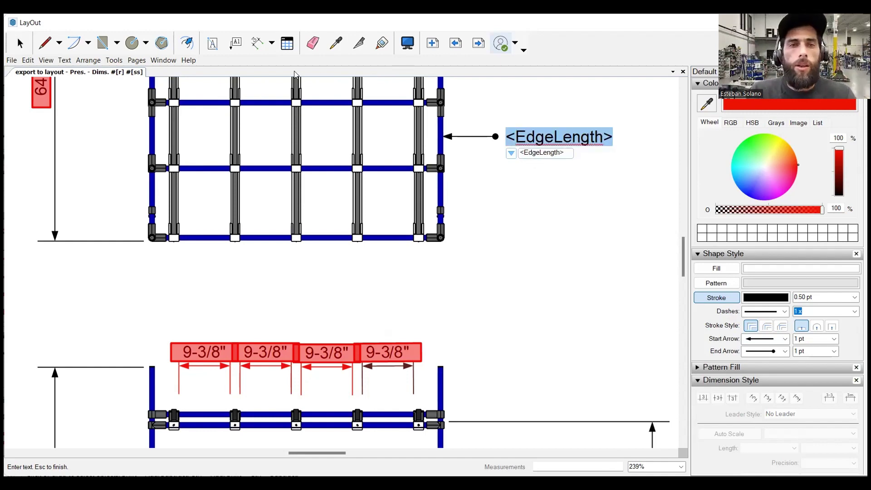
{"action": "scroll", "coordinate": [446, 135], "scroll_direction": "up", "scroll_amount": 2}
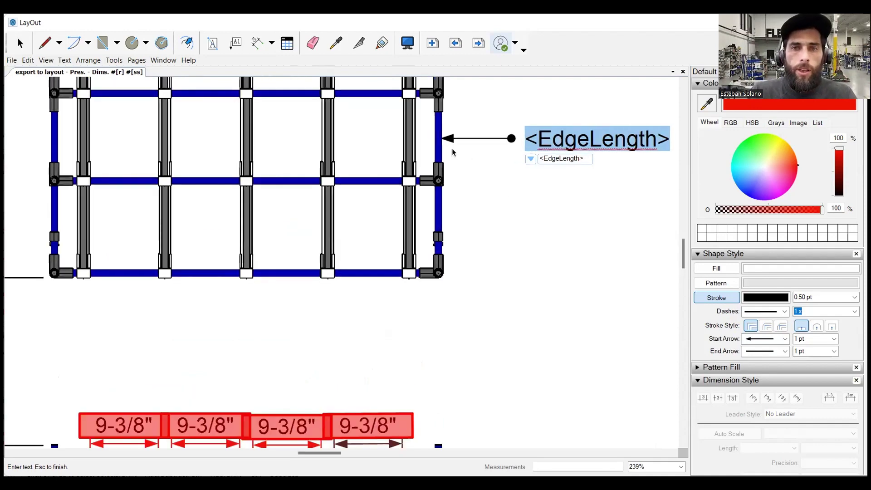
{"action": "key", "text": "Escape"}
{"action": "scroll", "coordinate": [438, 129], "scroll_direction": "up", "scroll_amount": 2}
{"action": "left_click", "coordinate": [435, 127]}
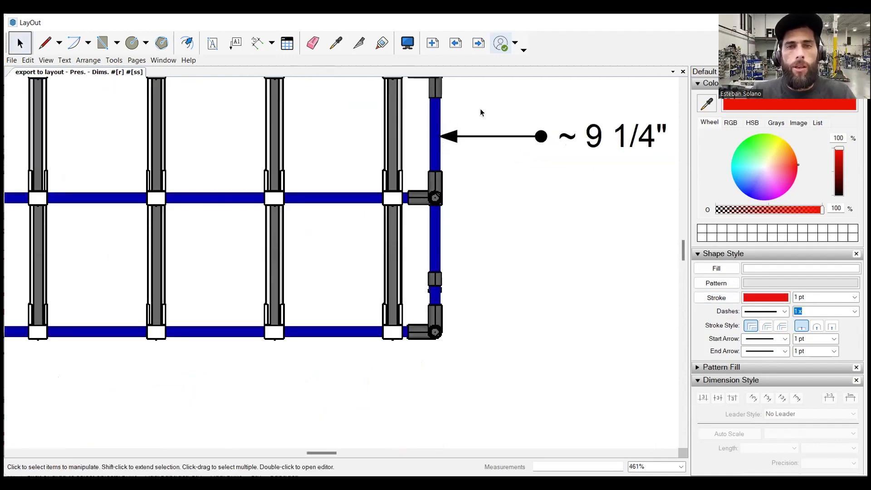
{"action": "left_click", "coordinate": [482, 113]}
{"action": "left_click", "coordinate": [434, 125]}
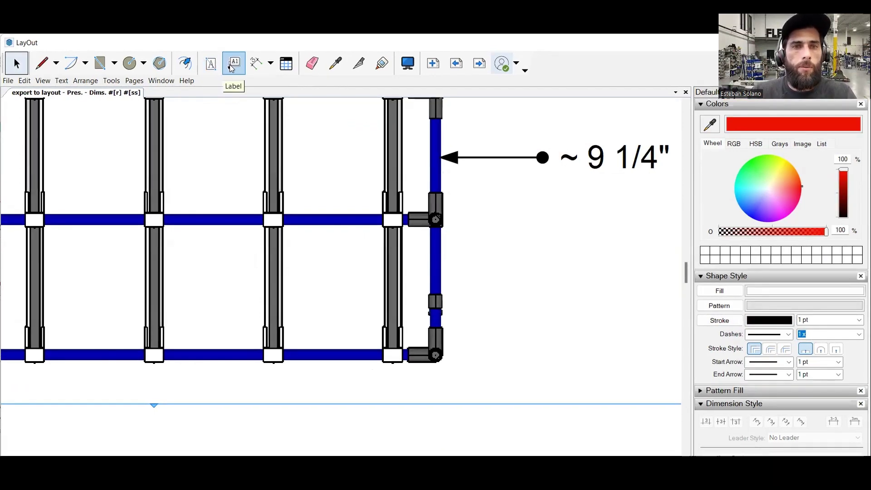
{"action": "left_click", "coordinate": [236, 43]}
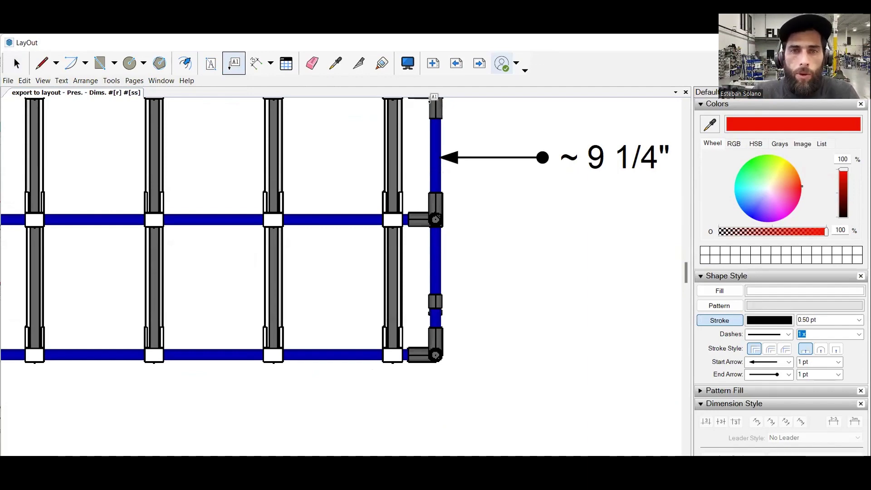
{"action": "scroll", "coordinate": [432, 127], "scroll_direction": "up", "scroll_amount": 4}
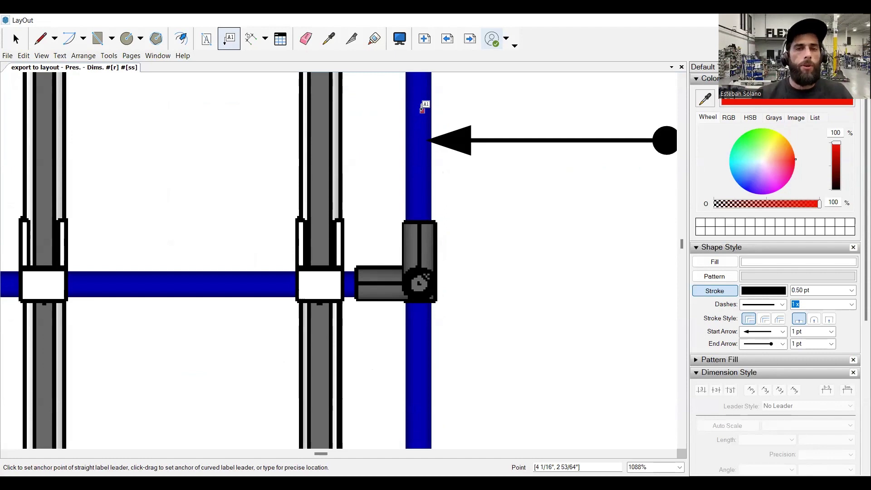
{"action": "key", "text": "space"}
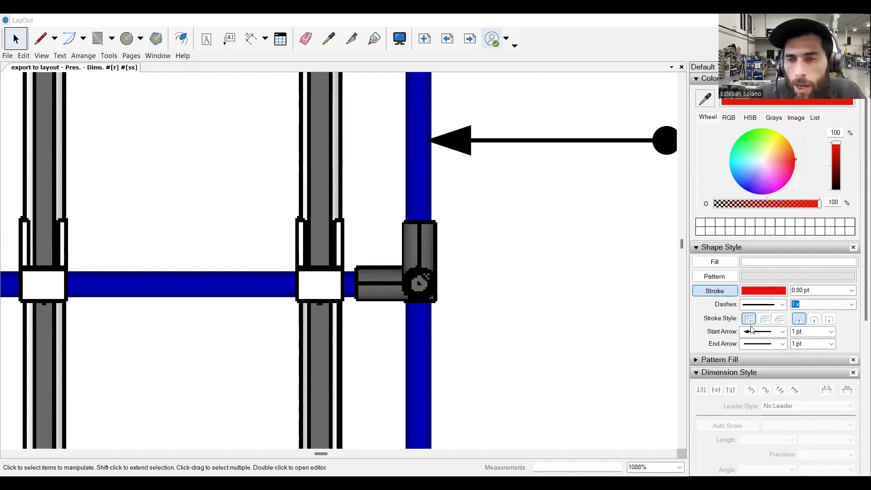
Activate the Linear Dimension tool and keep dimension lengths Fractional at 1/16" precision.
{"action": "left_click", "coordinate": [249, 44]}
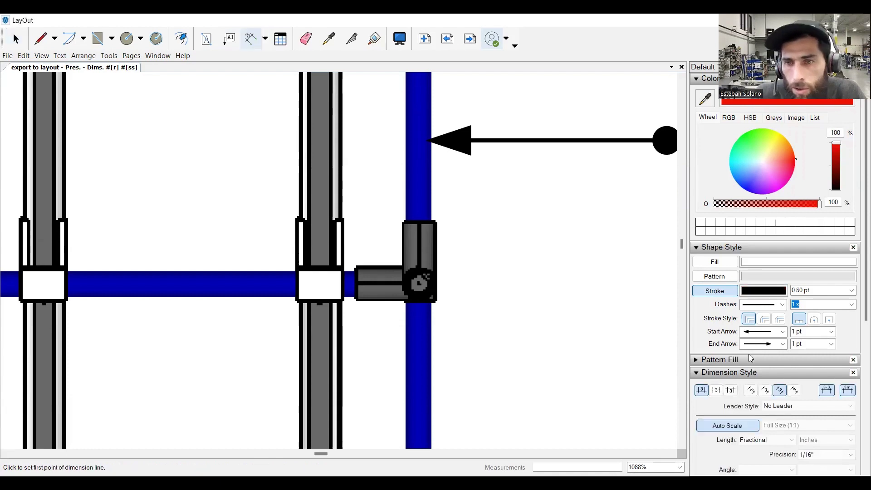
{"action": "scroll", "coordinate": [772, 409], "scroll_direction": "down", "scroll_amount": 1}
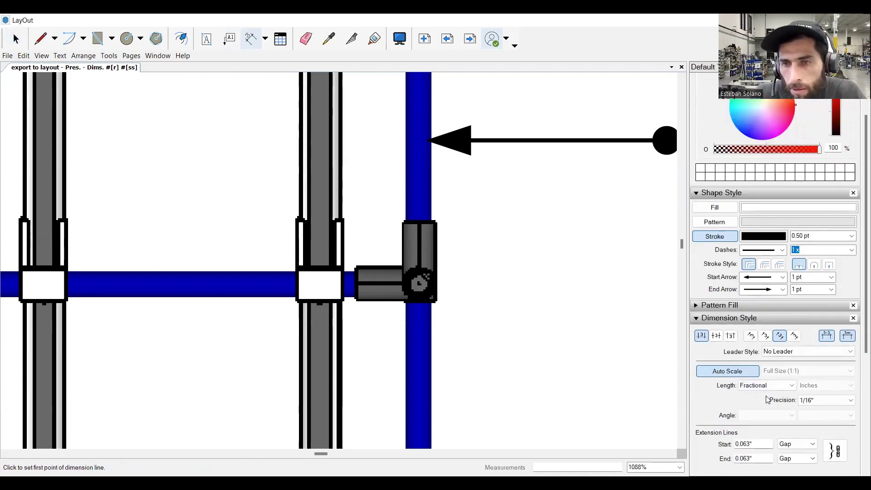
{"action": "left_click", "coordinate": [793, 386]}
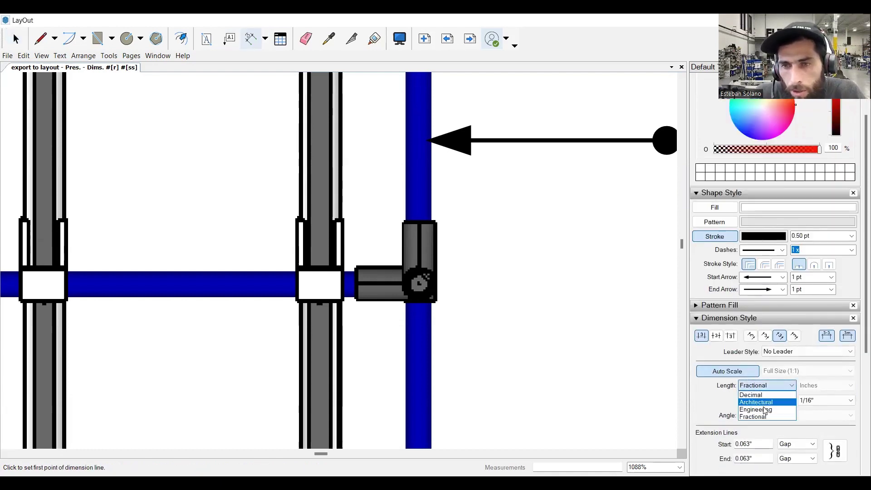
{"action": "left_click", "coordinate": [790, 385]}
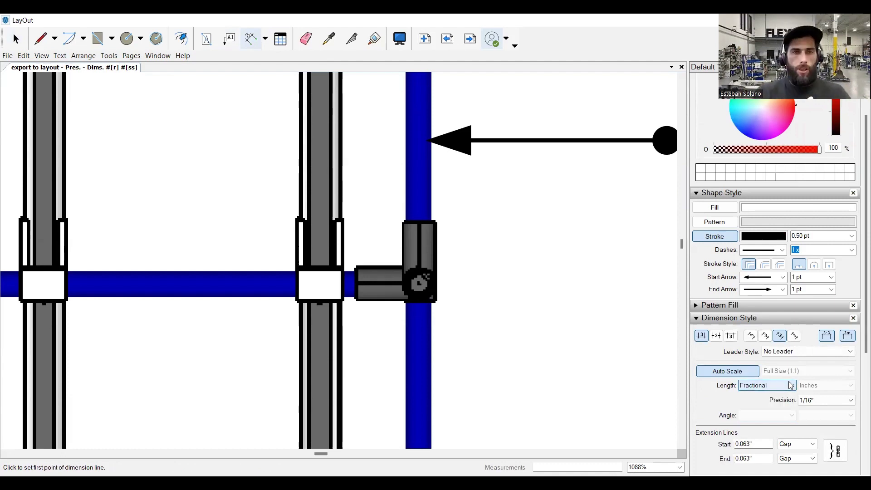